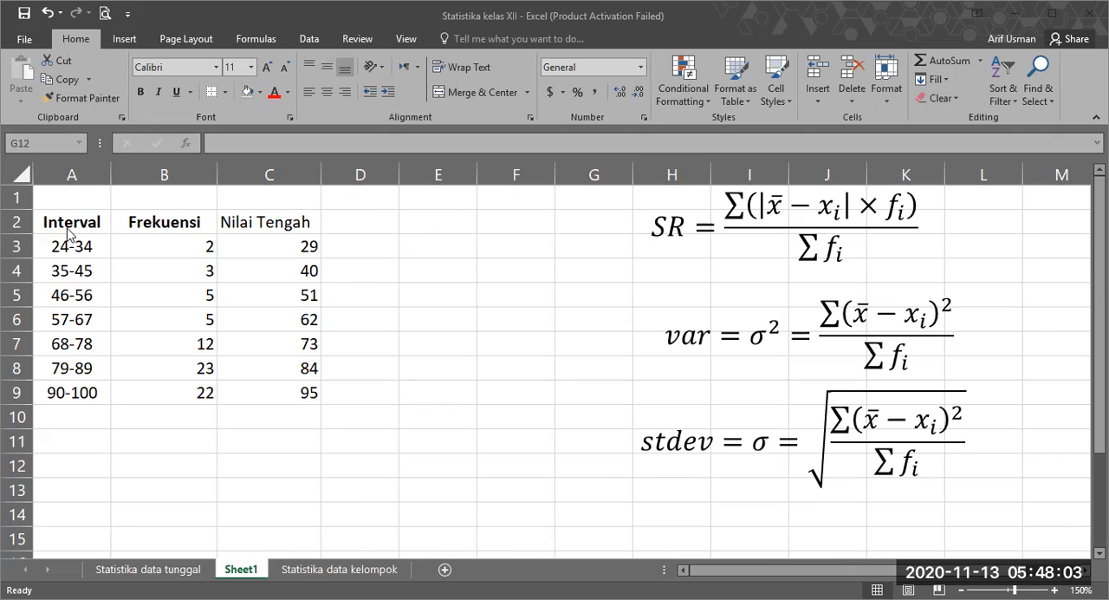
Step: Examine the Interval, Frekuensi and Nilai Tengah columns, comparing the class intervals with their midpoints
click(70, 230)
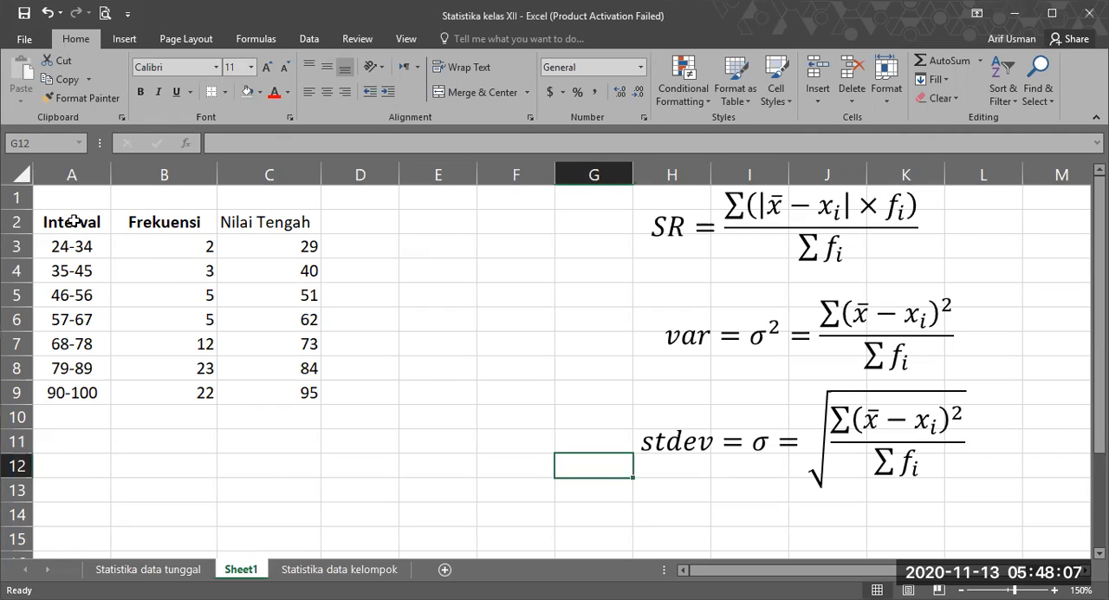
drag(74, 221, 163, 391)
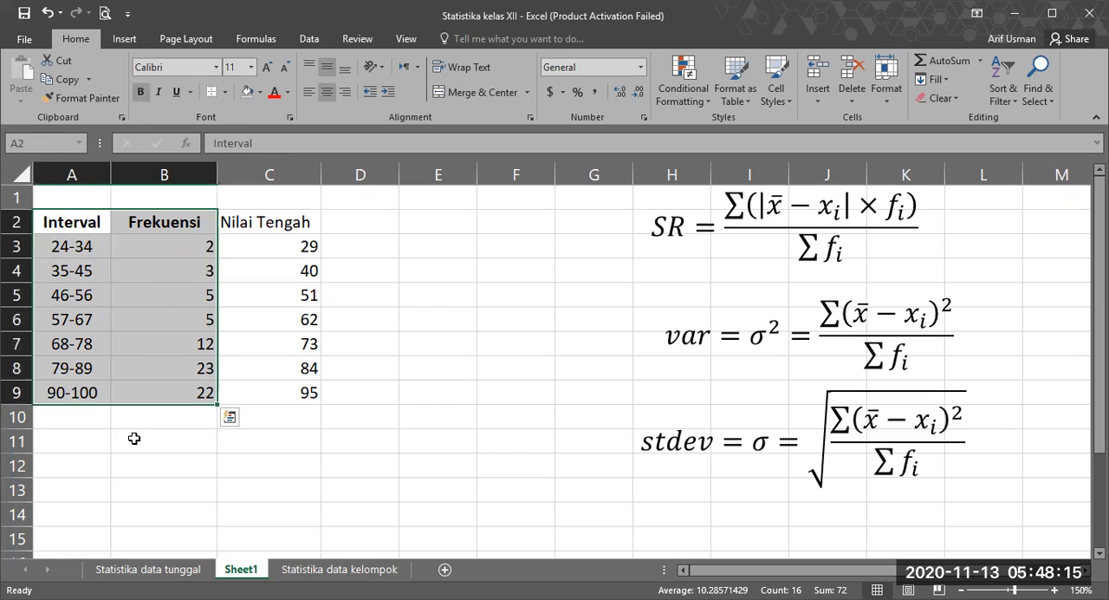
click(153, 243)
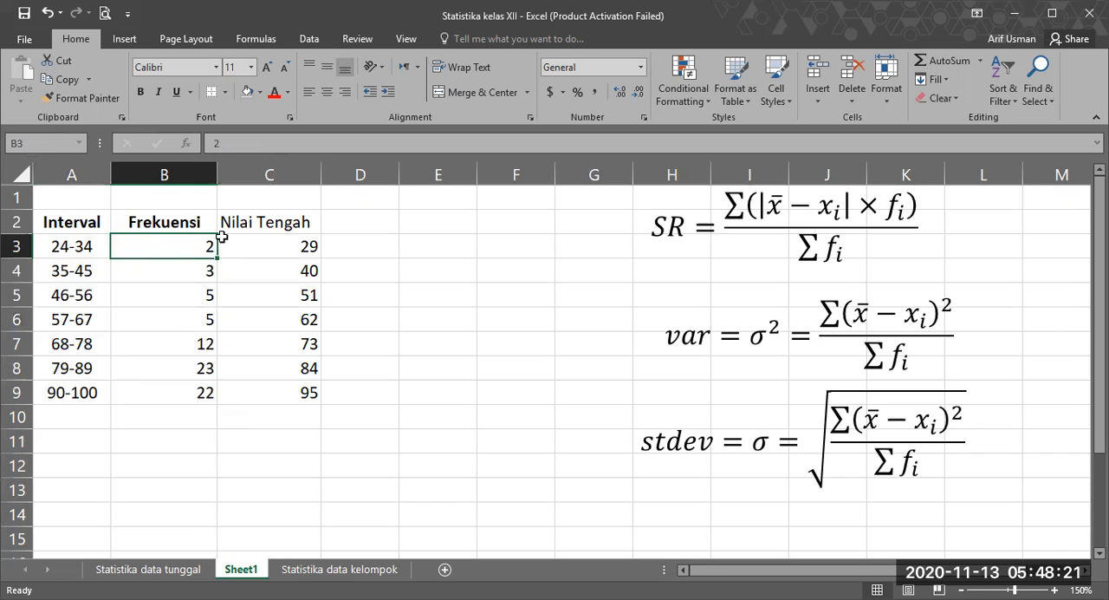
click(257, 240)
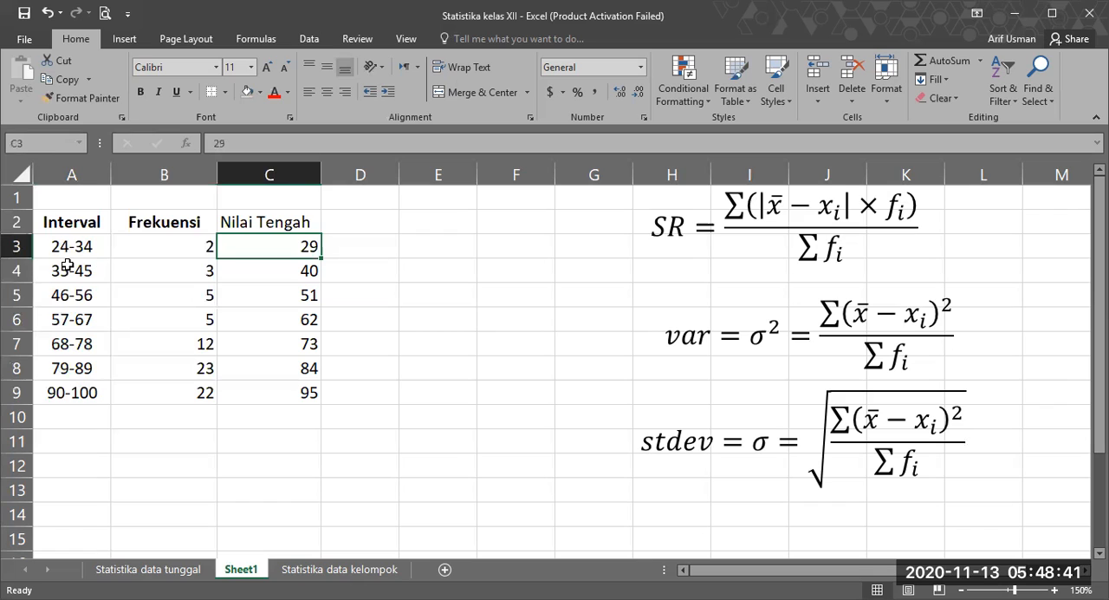
click(279, 274)
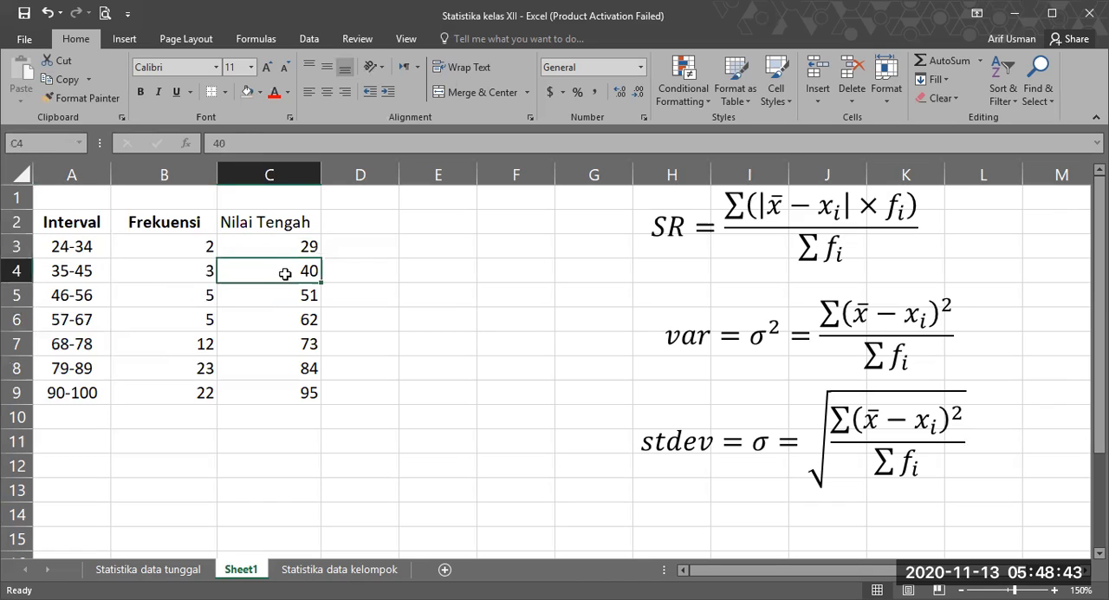
click(248, 224)
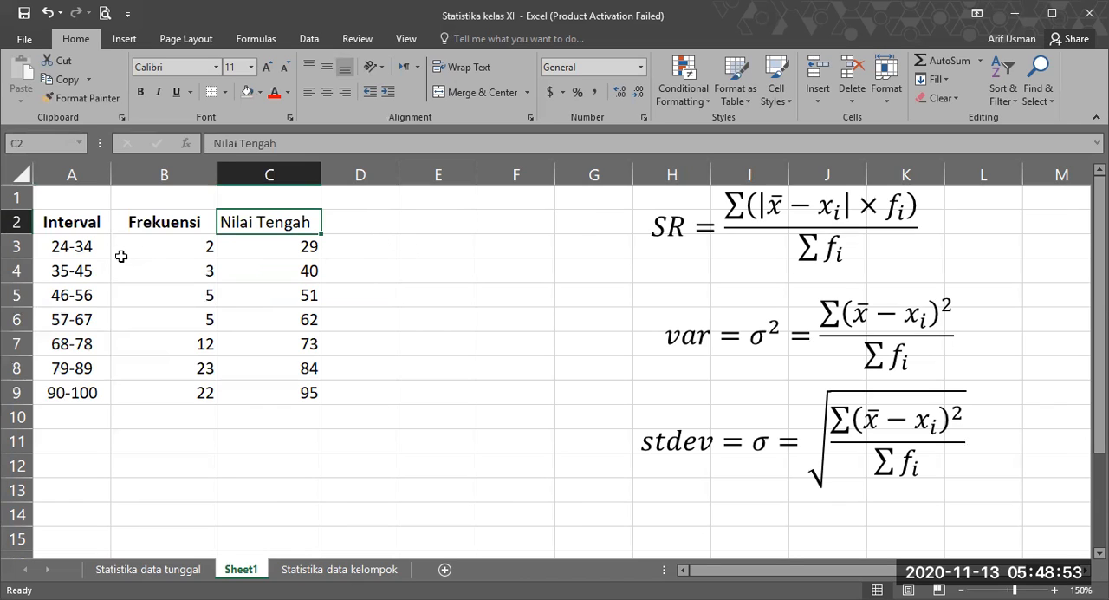
click(53, 246)
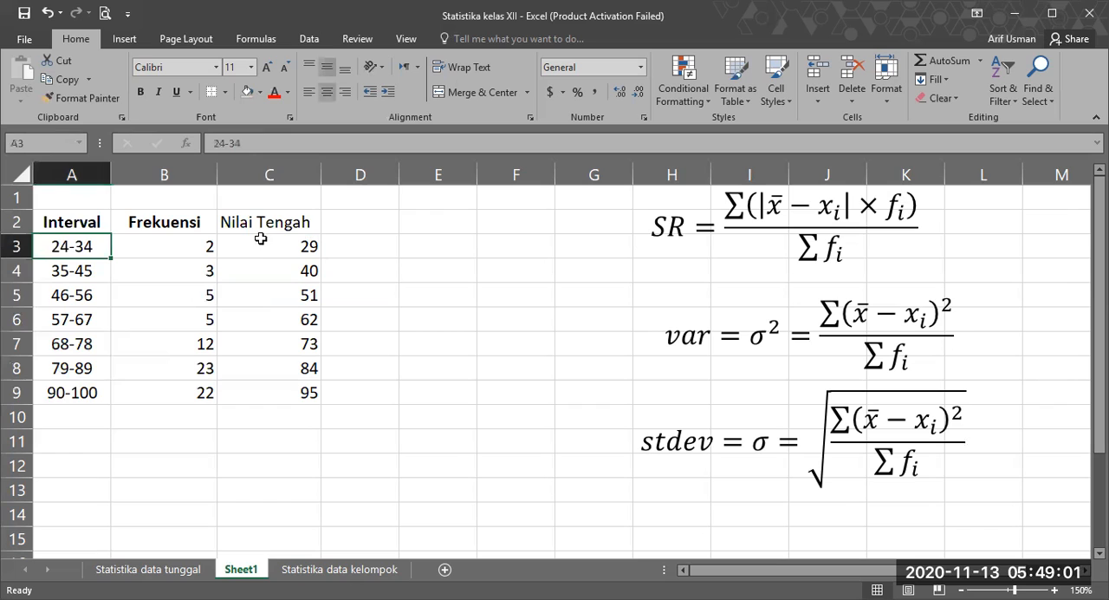
click(292, 242)
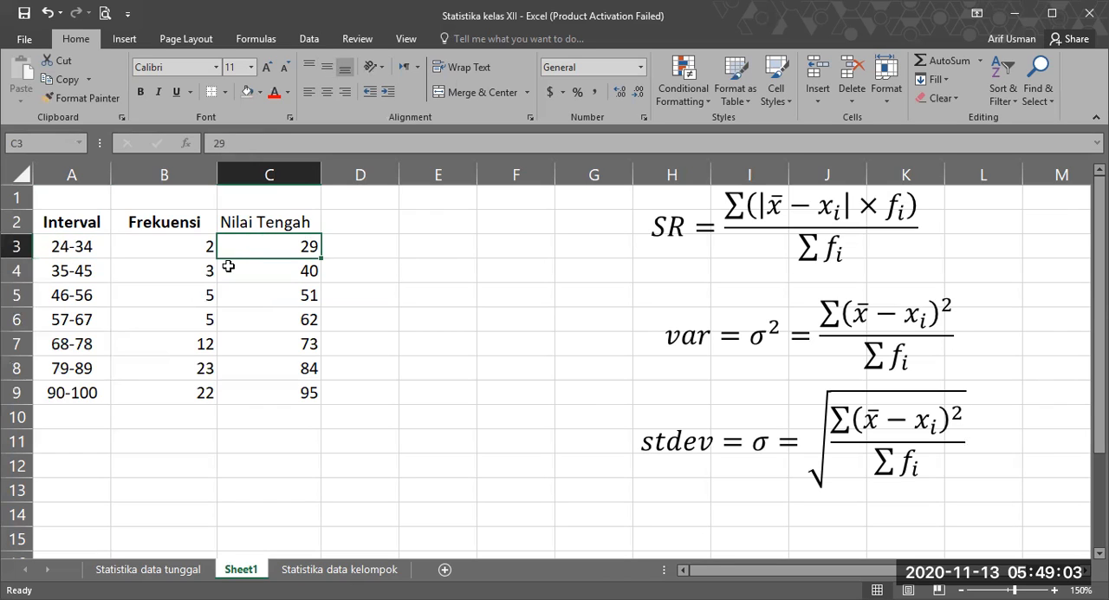
click(49, 273)
key(F2)
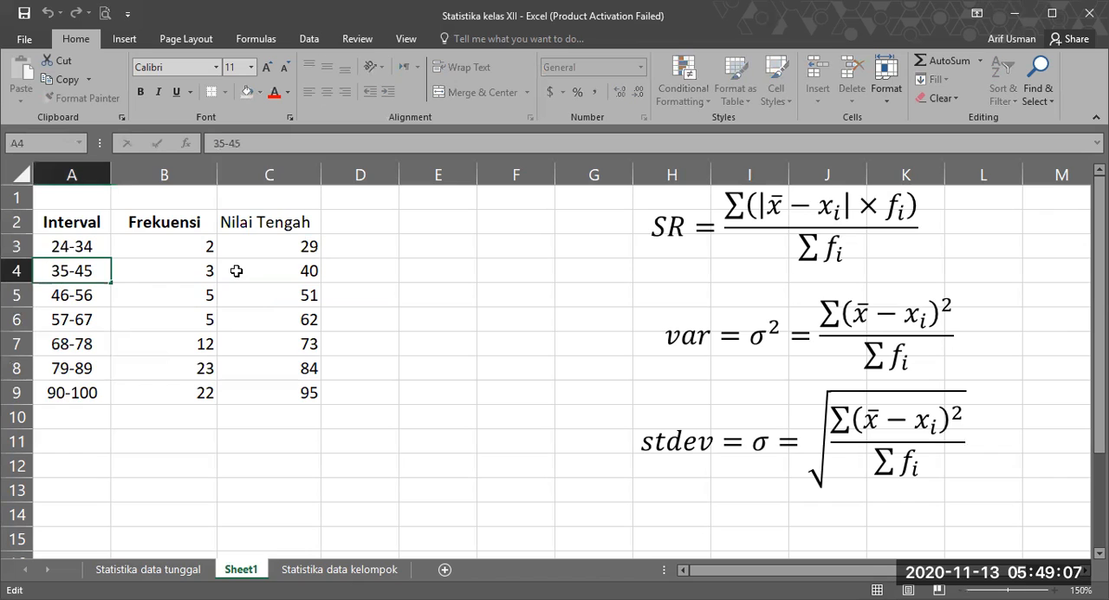
click(227, 272)
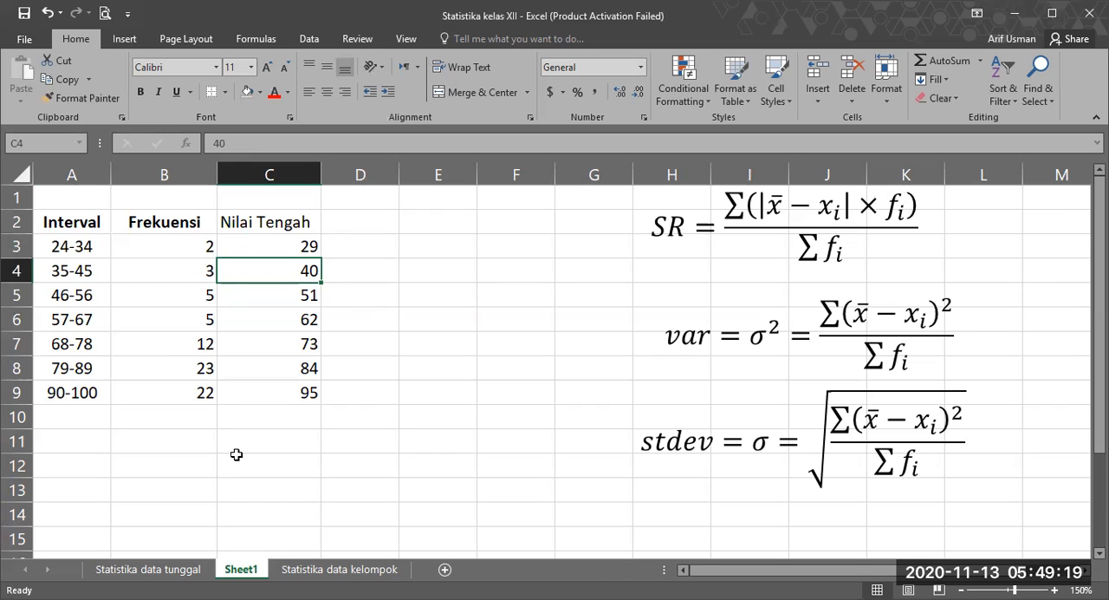
click(270, 465)
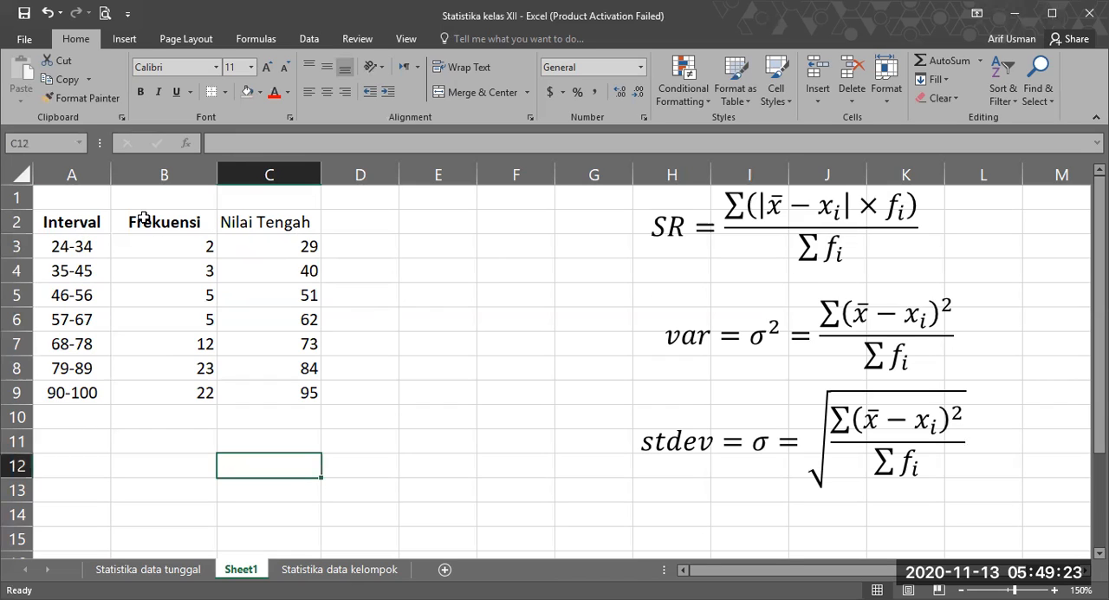
Step: Enter the header "Frek x nilai tengah" in cell D2, beside Nilai Tengah
click(368, 221)
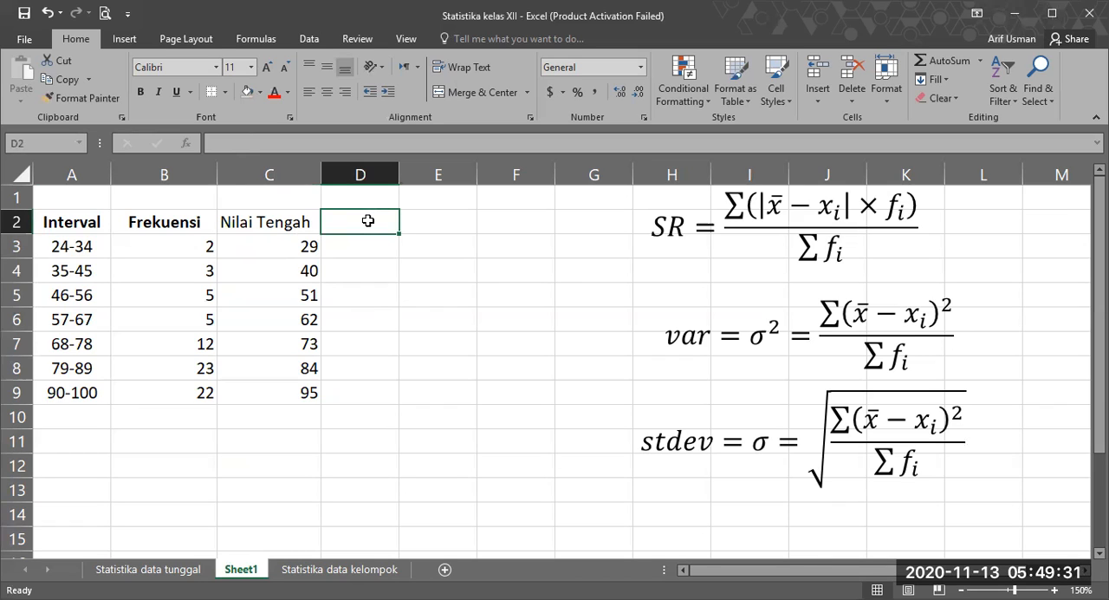
text(Frek x nilai tengah)
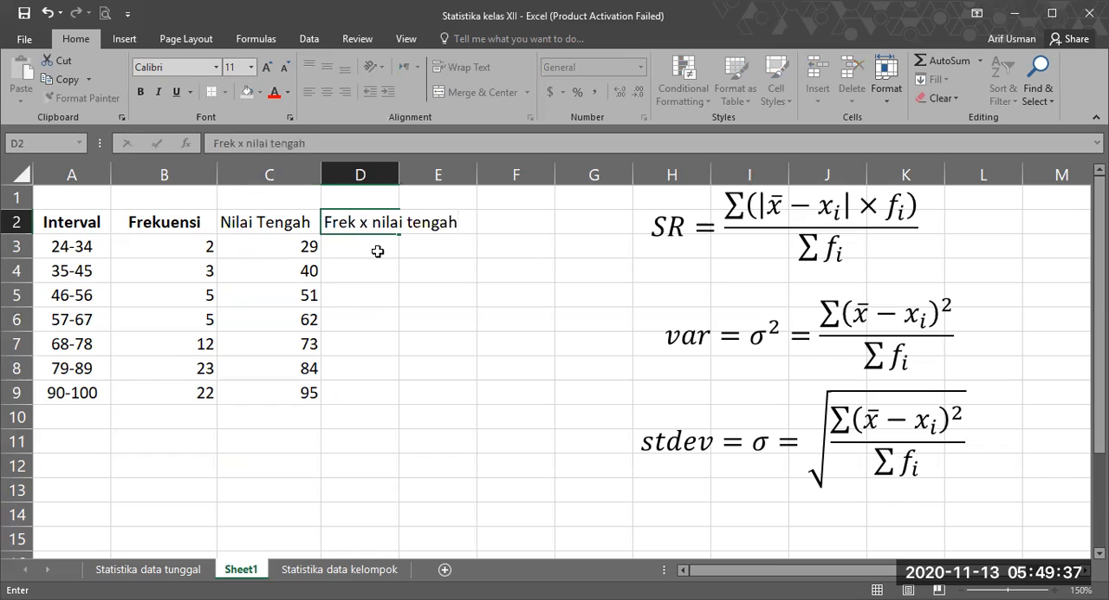
click(390, 263)
Step: Reduce the font size of the D2 header to 8 and widen column D to fit its text
click(376, 217)
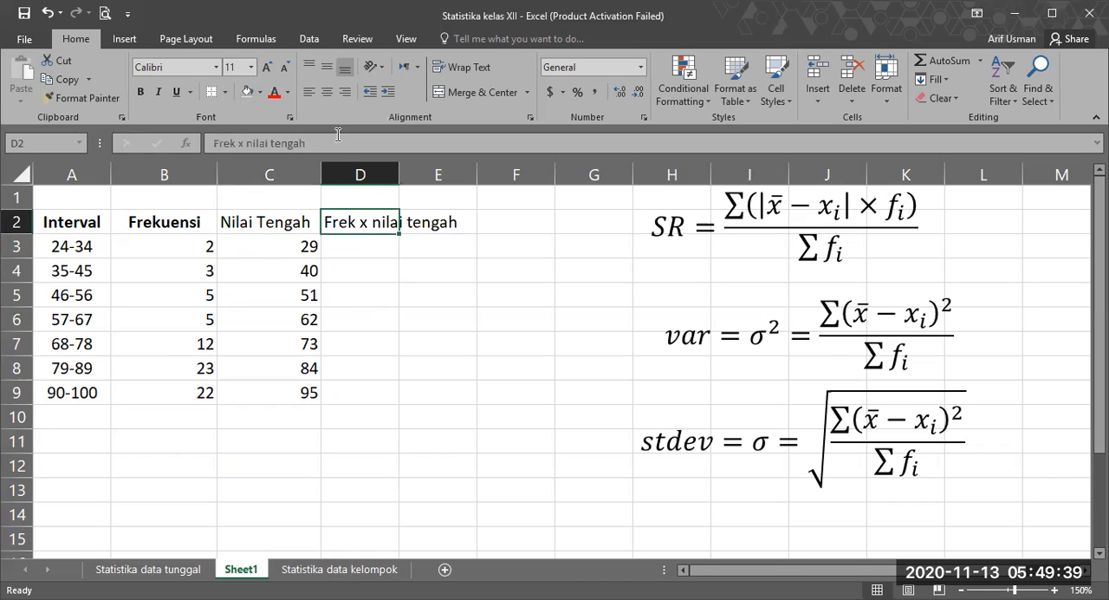
click(286, 66)
click(286, 67)
click(285, 66)
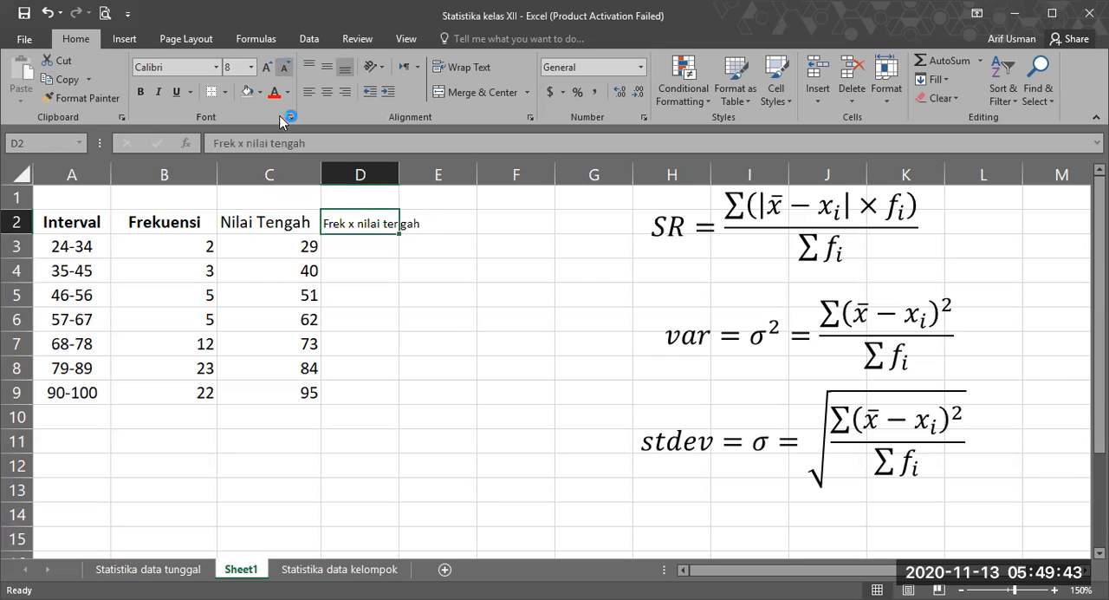
click(276, 241)
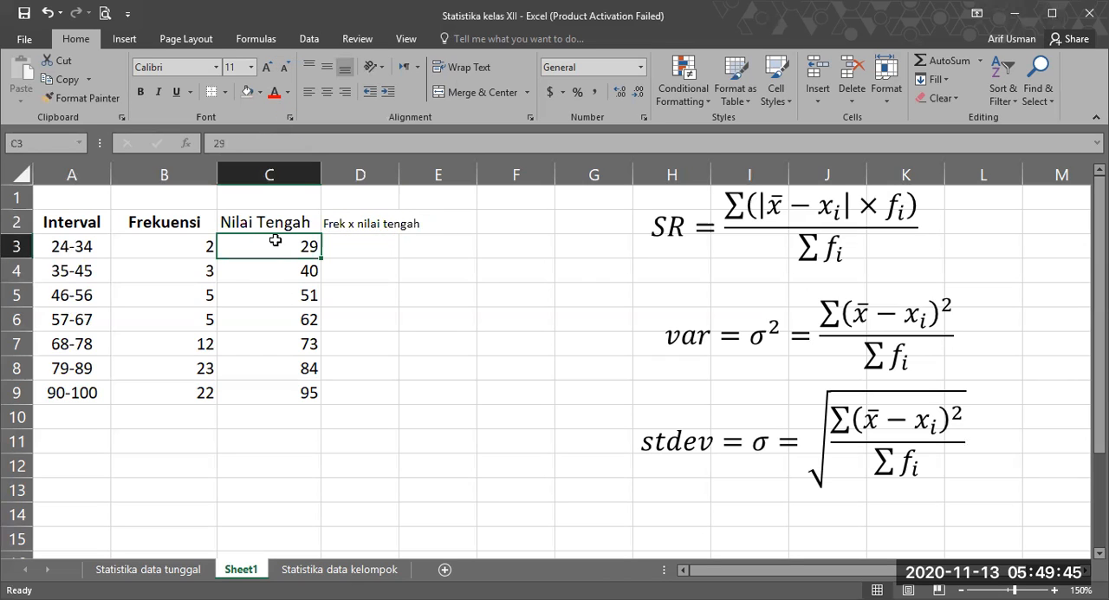
click(208, 248)
click(253, 269)
click(203, 270)
click(355, 243)
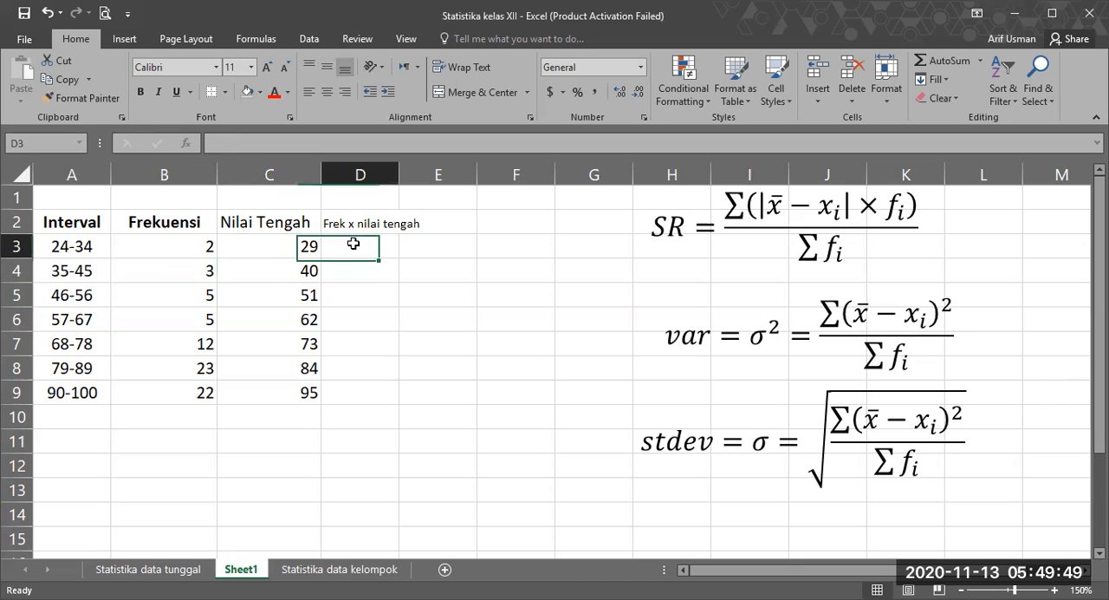
double_click(395, 180)
Step: Calculate midpoint times frequency in D3 with =C3*B3 and fill the formula down to D9
text(=)
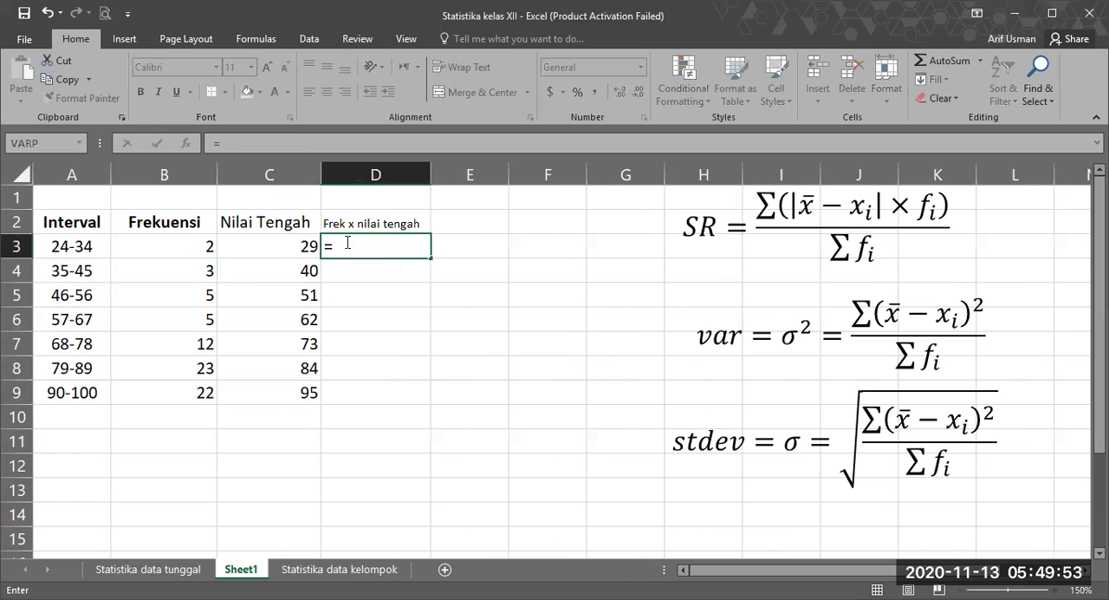
click(237, 246)
text(*)
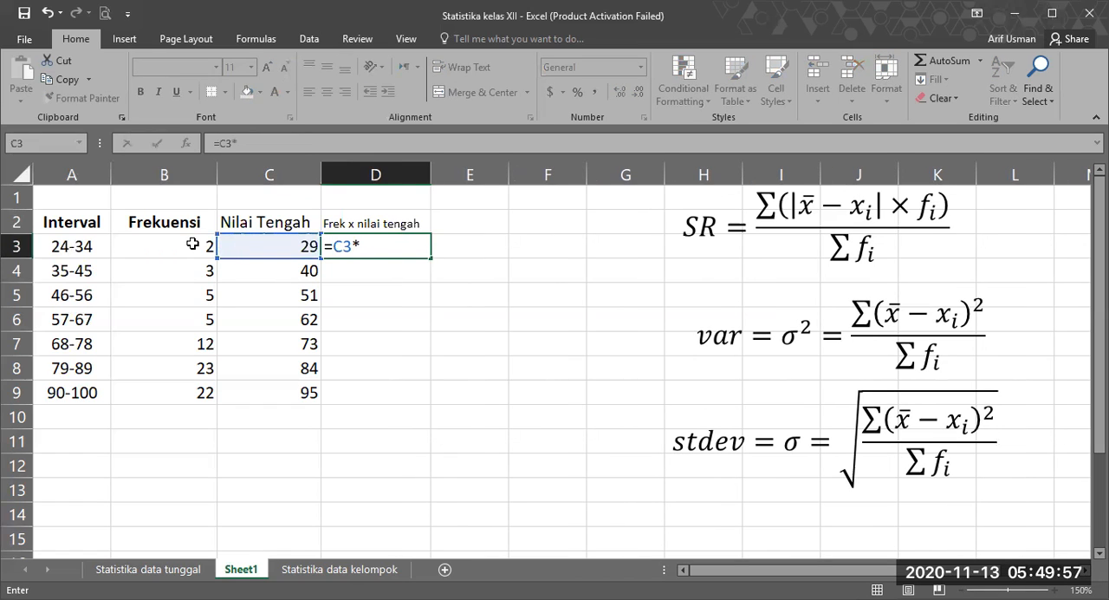
click(189, 244)
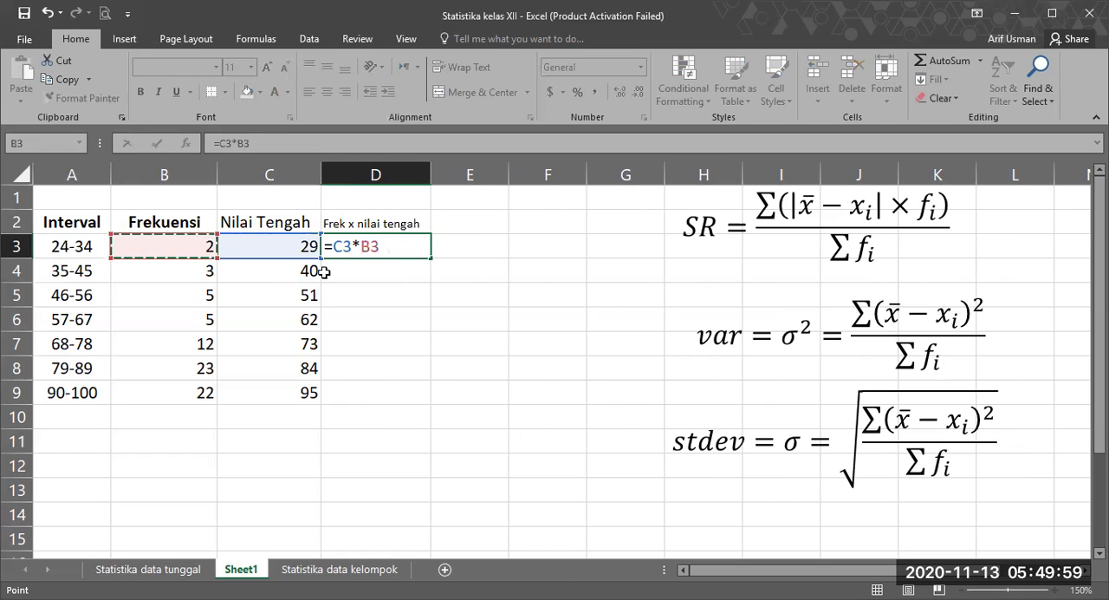
key(Return)
key(Up)
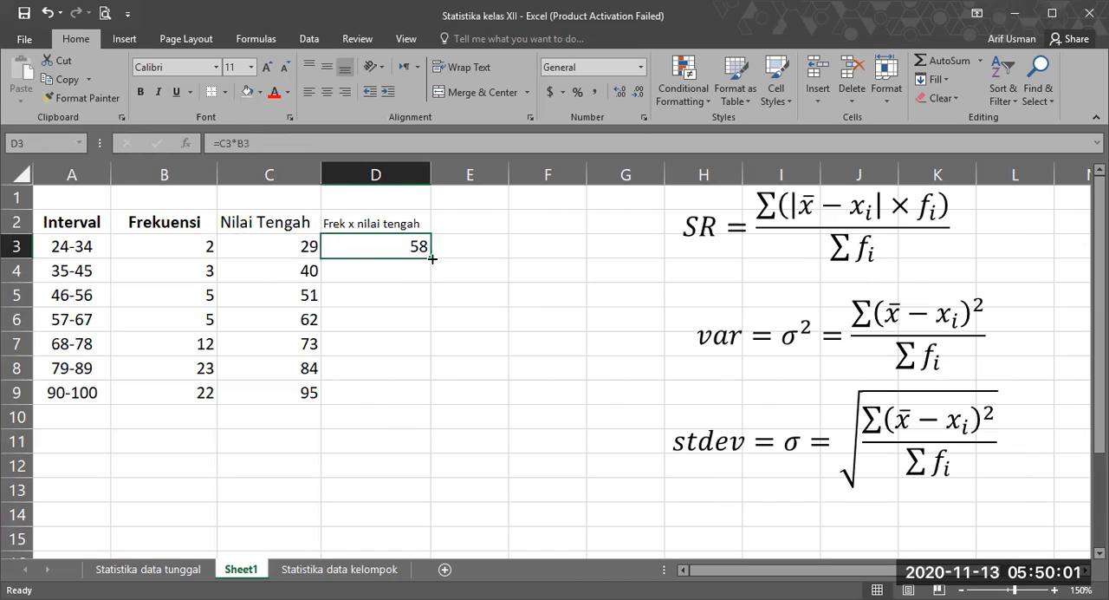
mouse_move(432, 259)
mouse_down()
mouse_move(433, 396)
mouse_move(382, 440)
mouse_up()
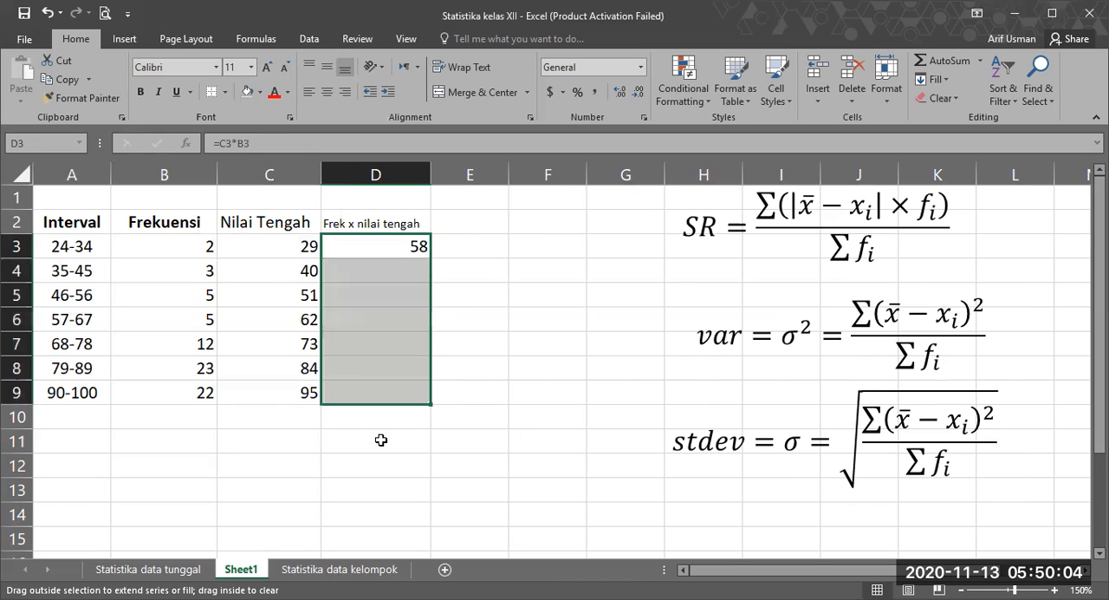
Step: Label A10 "Jumlah" and total the Frekuensi column in B10 with the SUM function
click(184, 416)
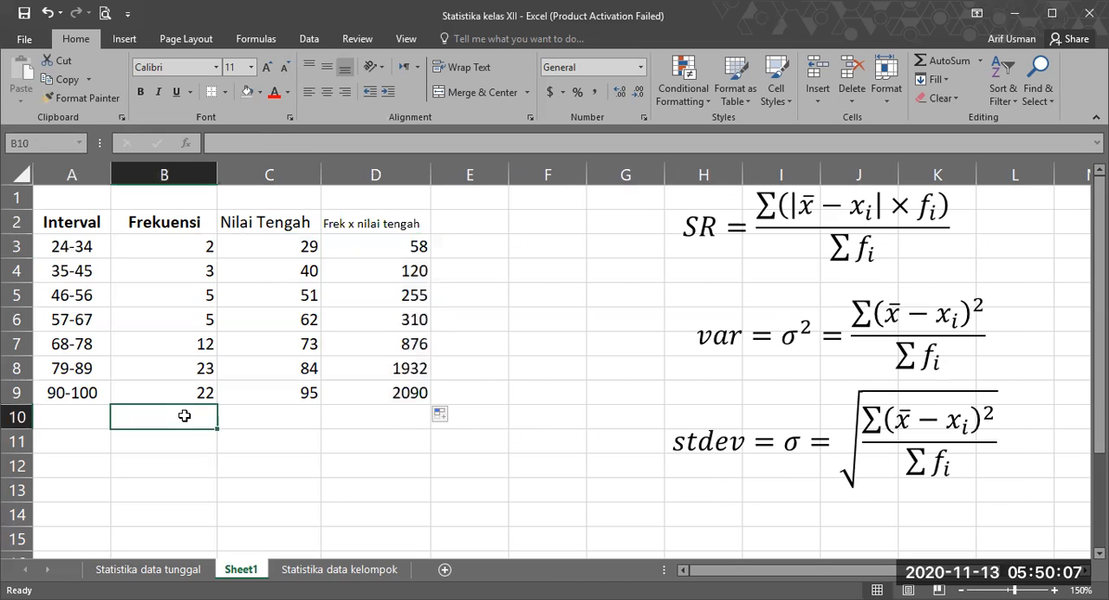
click(86, 415)
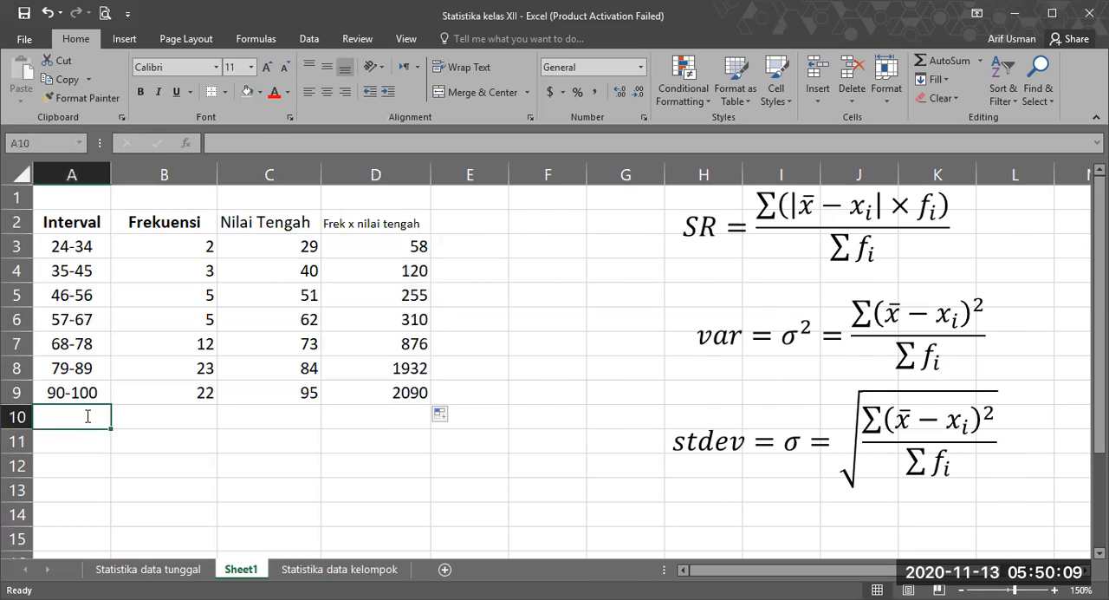
text(Jumlah)
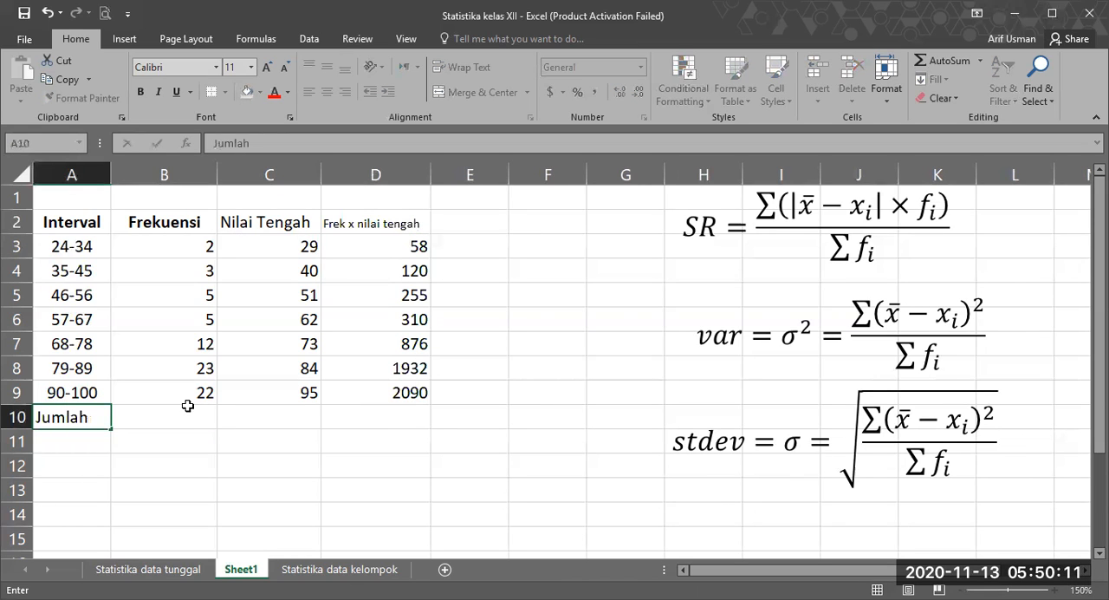
click(187, 412)
text(=)
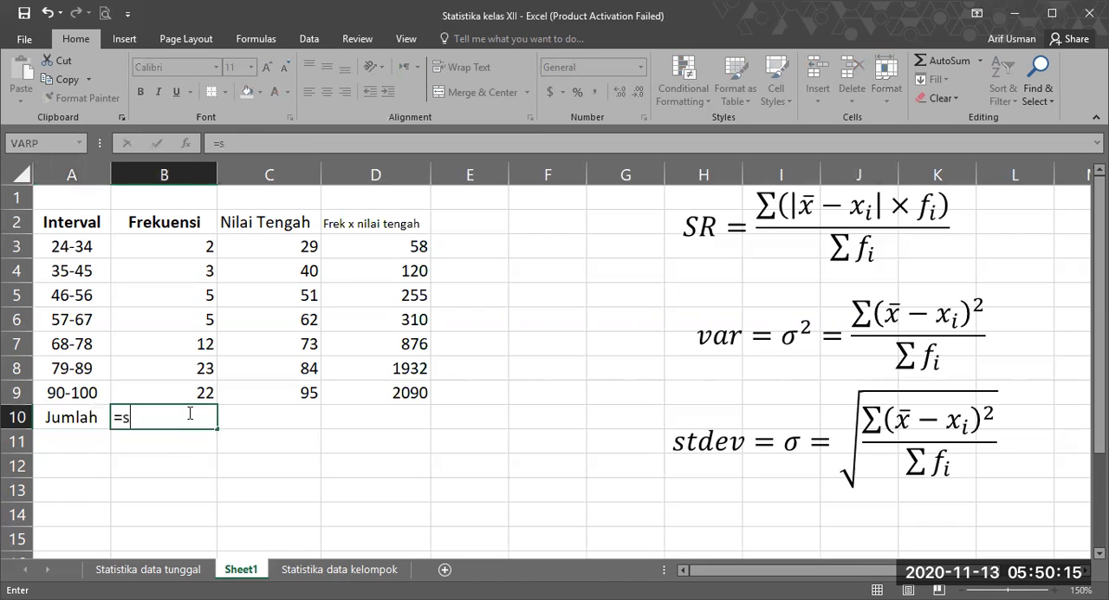
text(sum()
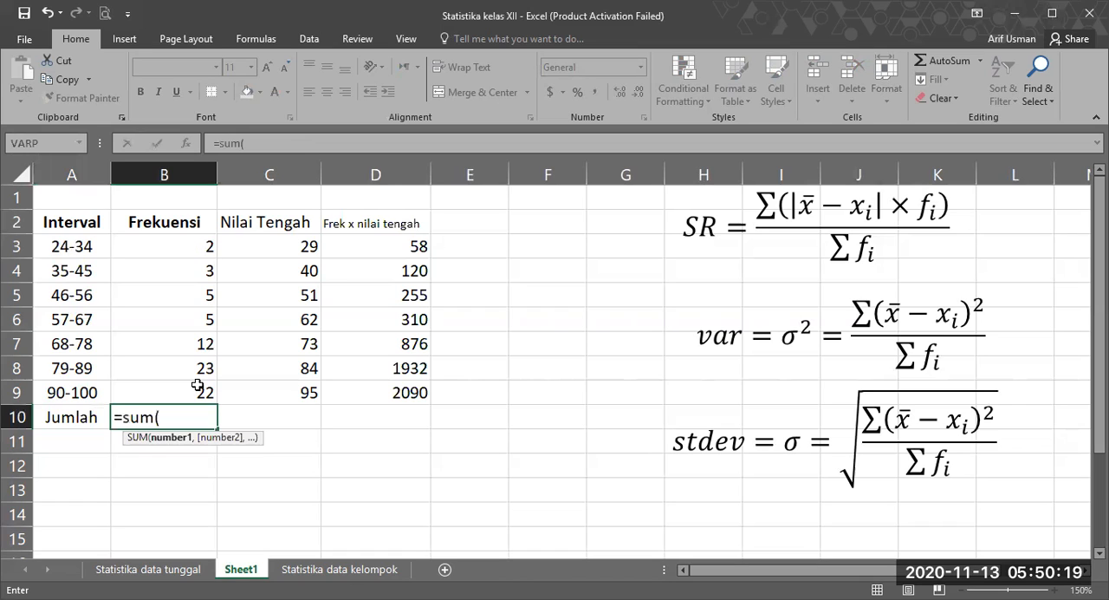
key(Return)
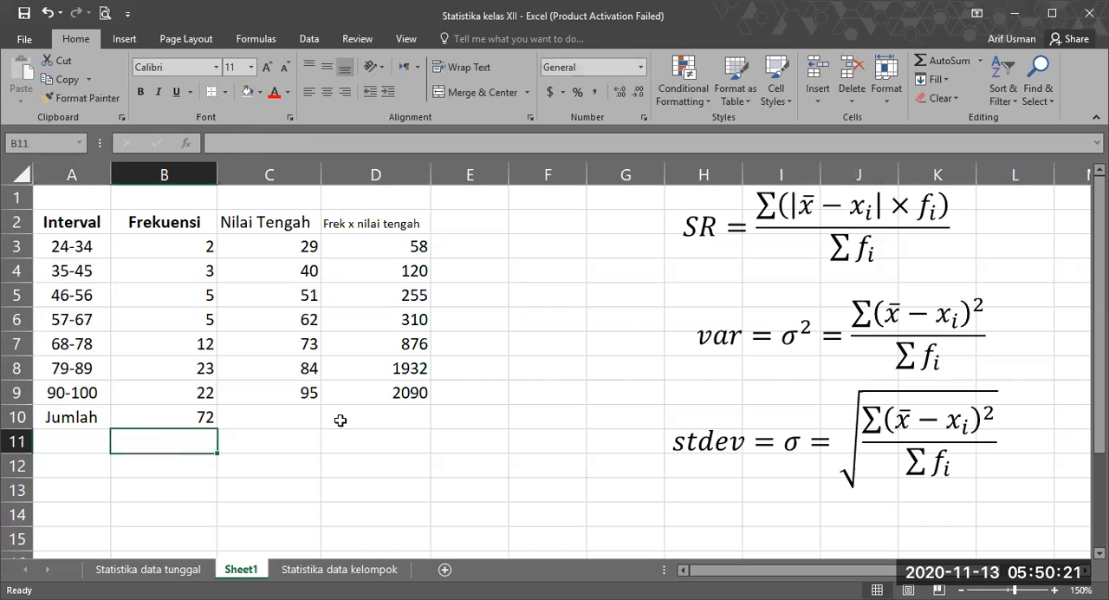
Step: Total the Frek x nilai tengah values from D3 to D9 in D10 with the SUM function
click(343, 420)
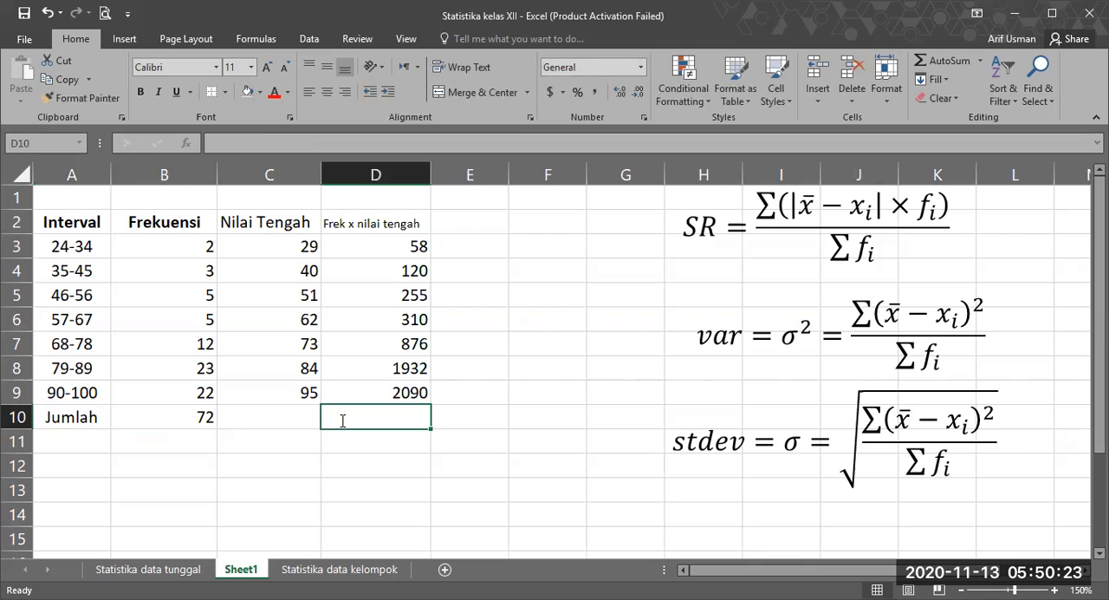
text(=sum()
click(395, 258)
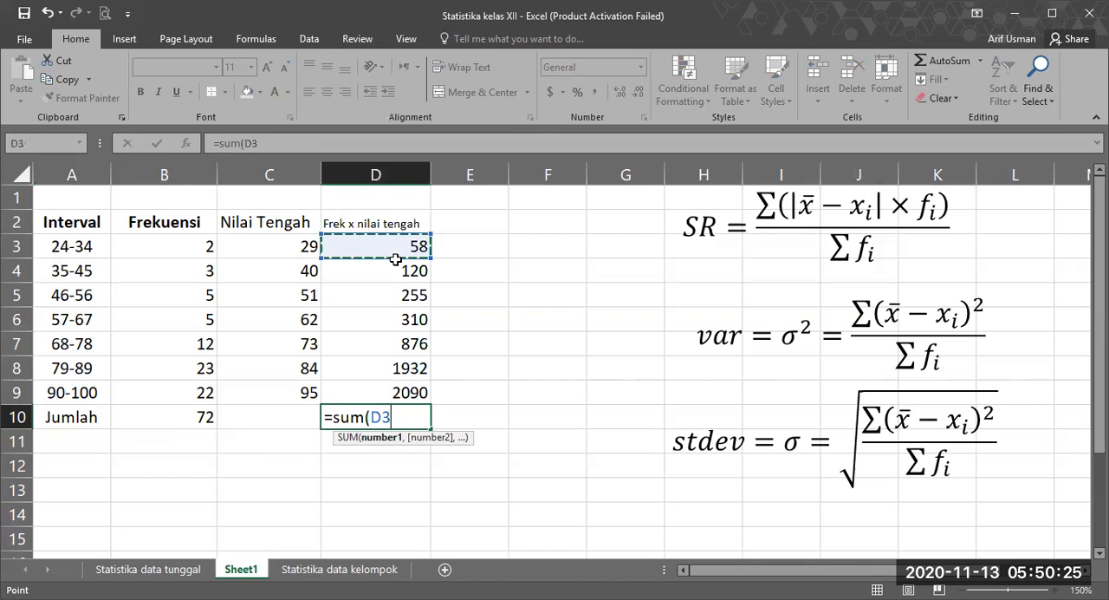
shift+click(388, 392)
key(Return)
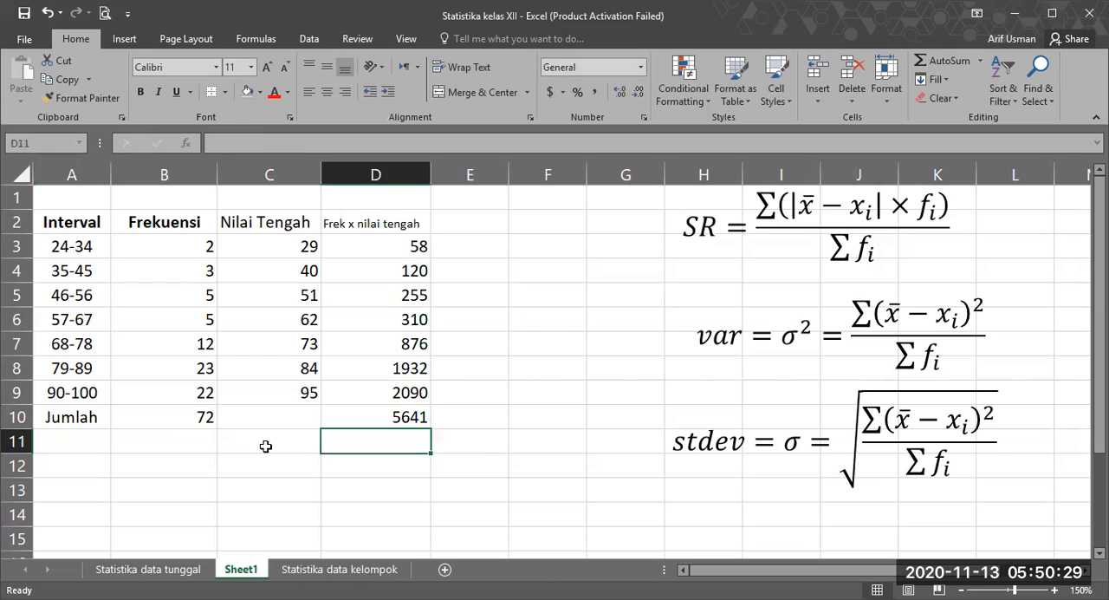
Step: Label C11 "rata-rata" and calculate the mean in D11 with =D10/B10
click(266, 445)
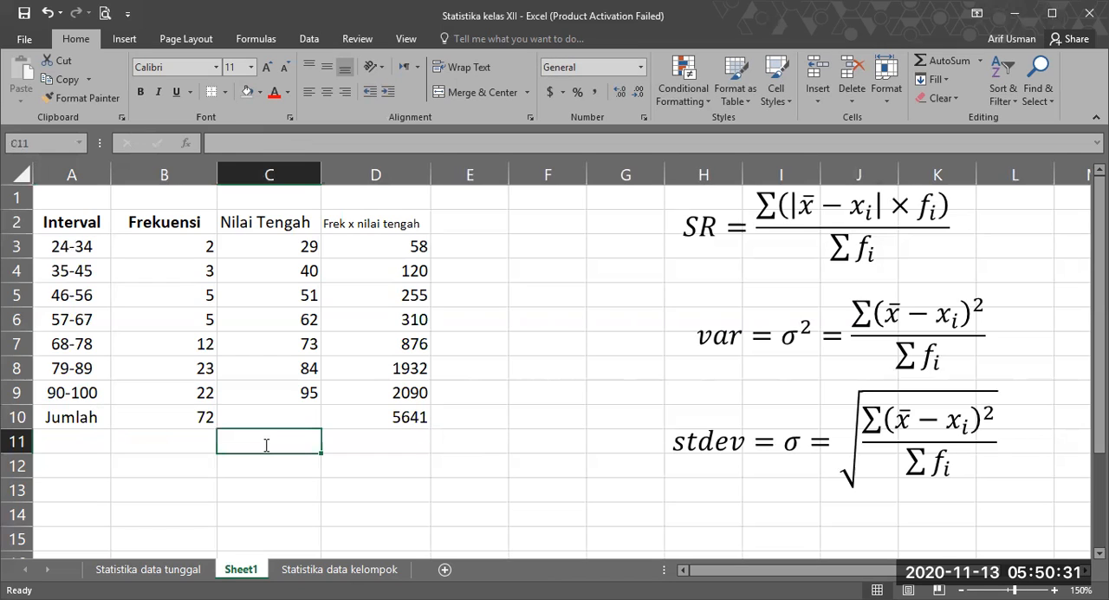
text(rata-rata)
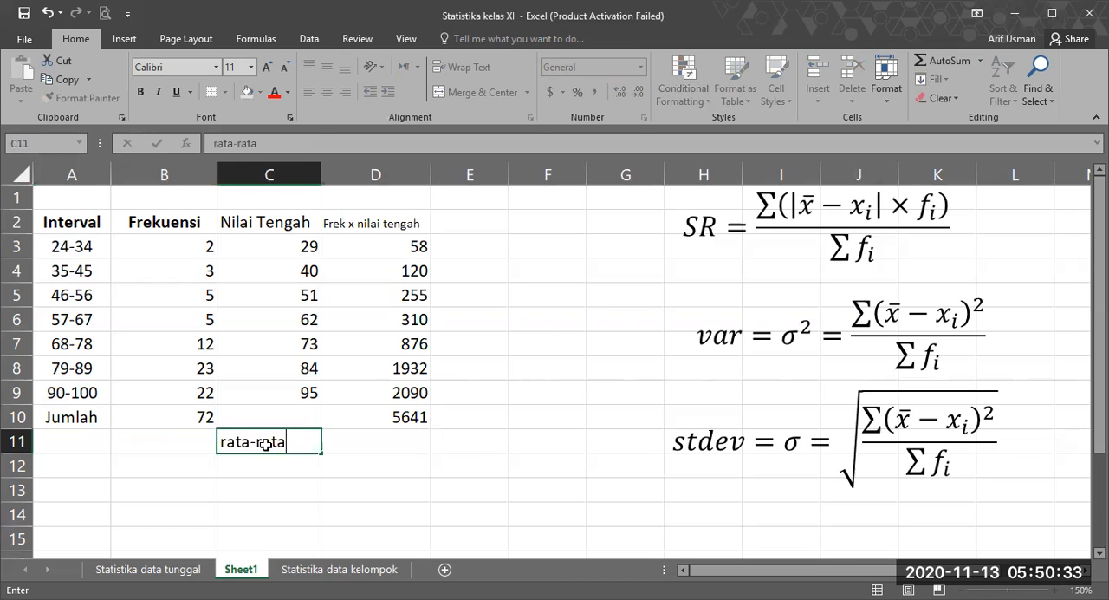
key(Tab)
text(=)
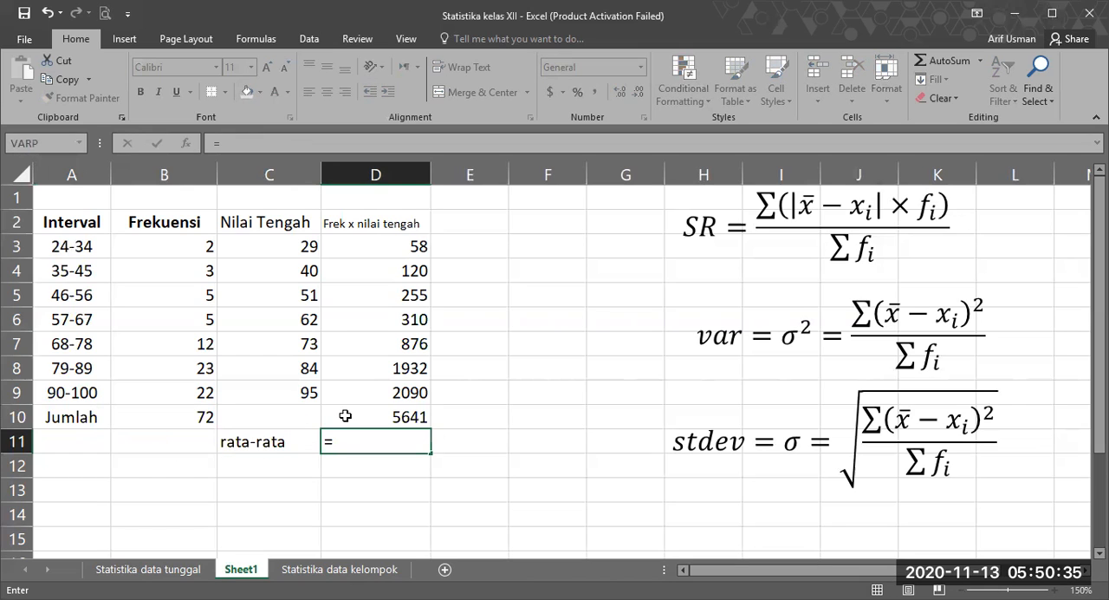
click(345, 415)
text(/)
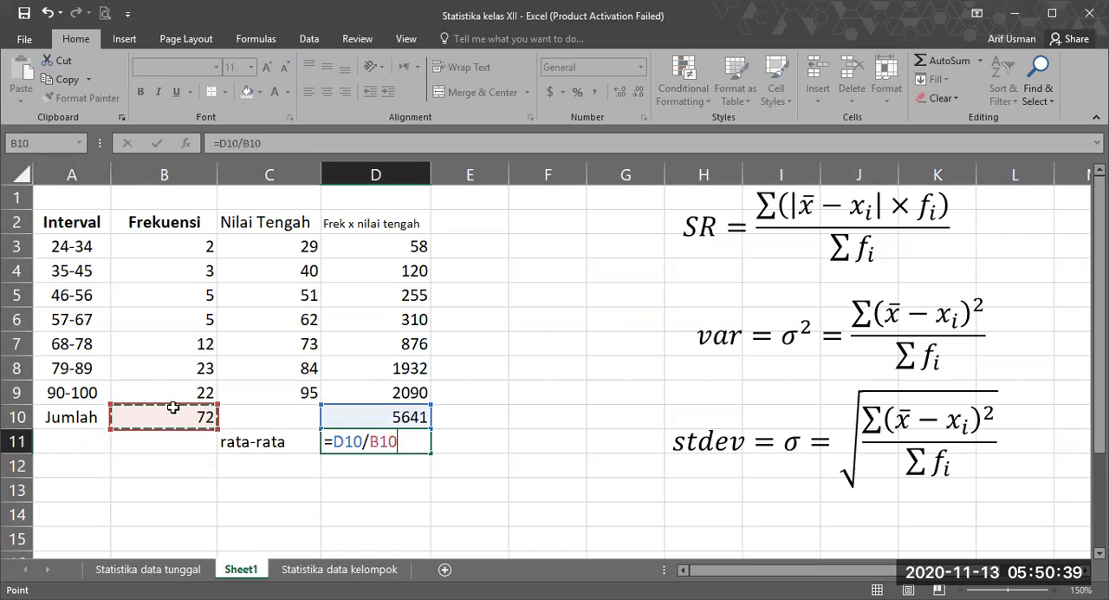
key(Return)
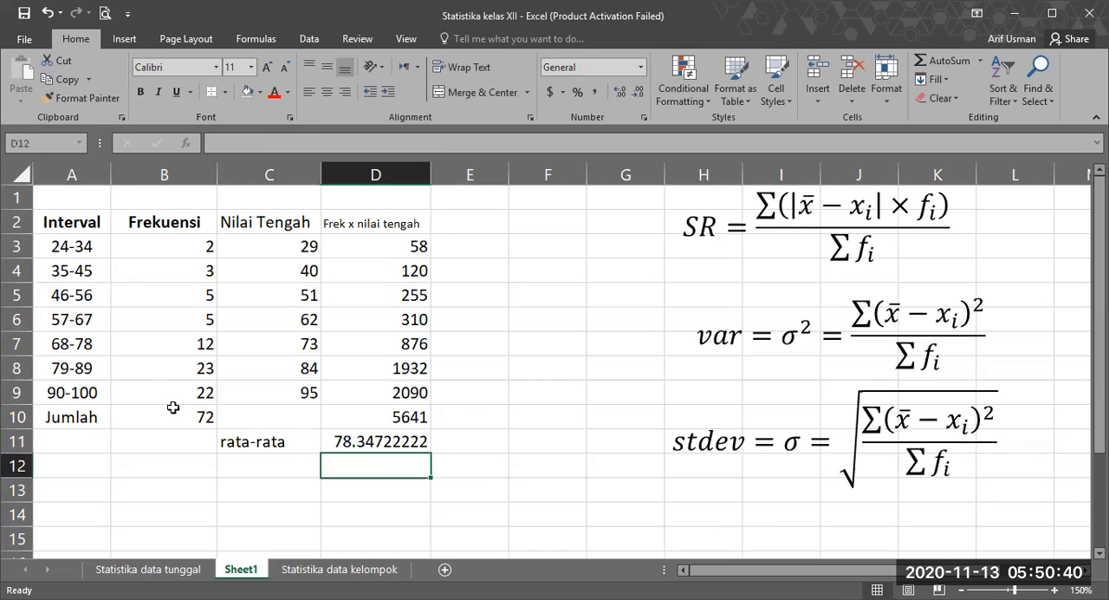
Step: Reduce the displayed decimals of the mean in D11 to two places
click(374, 444)
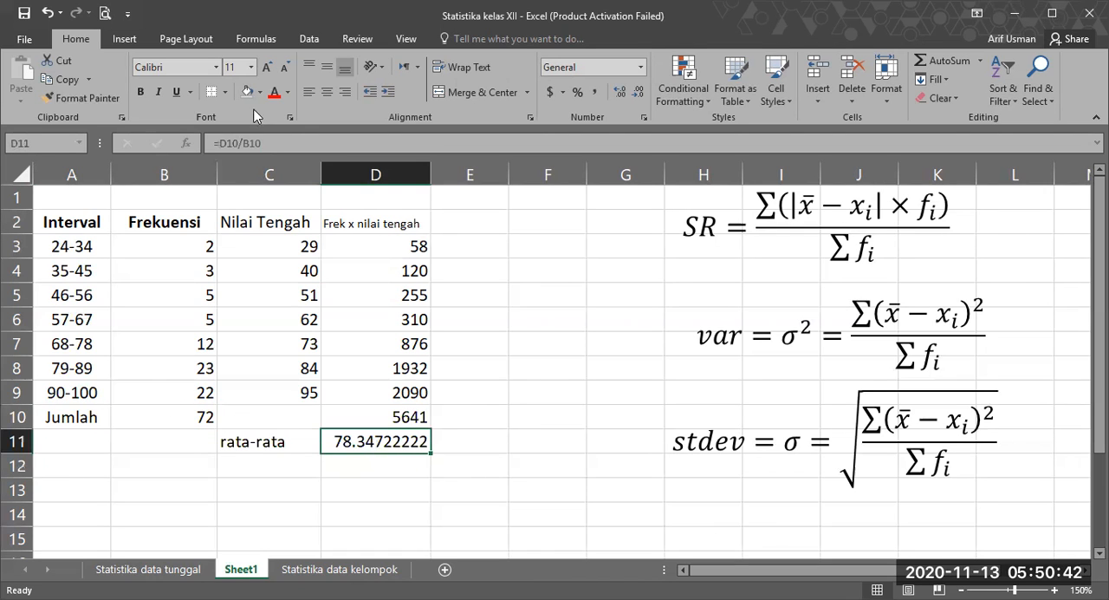
click(638, 91)
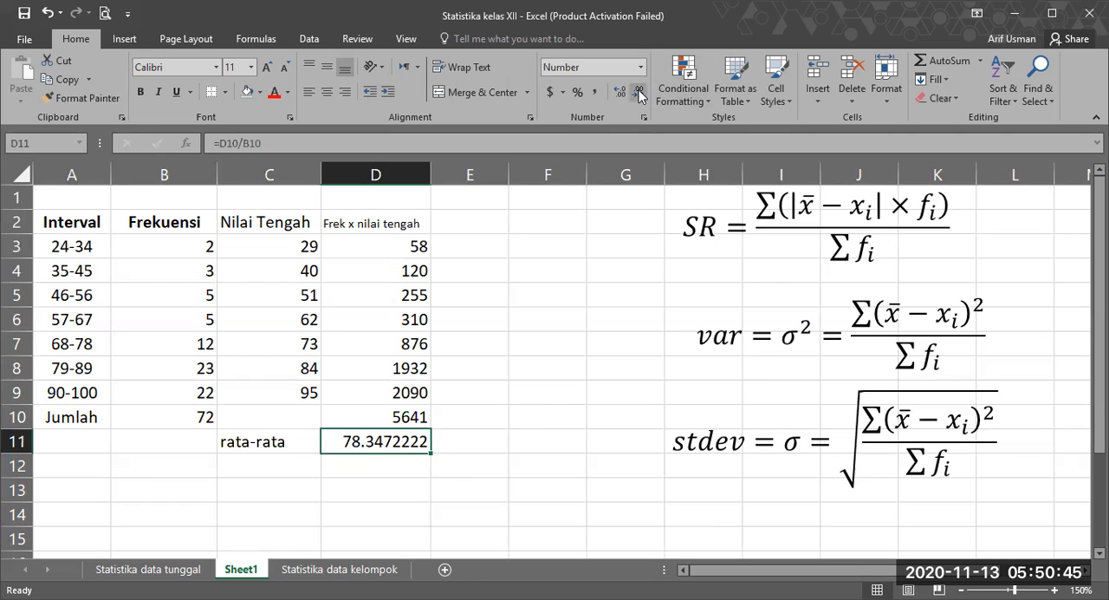
click(639, 92)
click(638, 91)
click(639, 92)
click(638, 92)
click(639, 92)
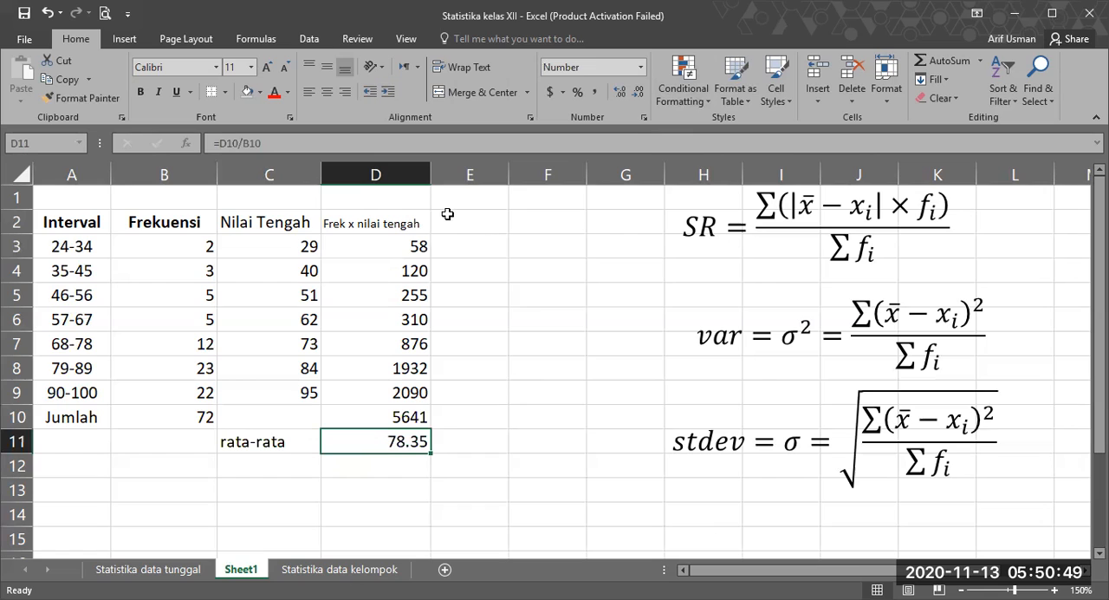
click(470, 270)
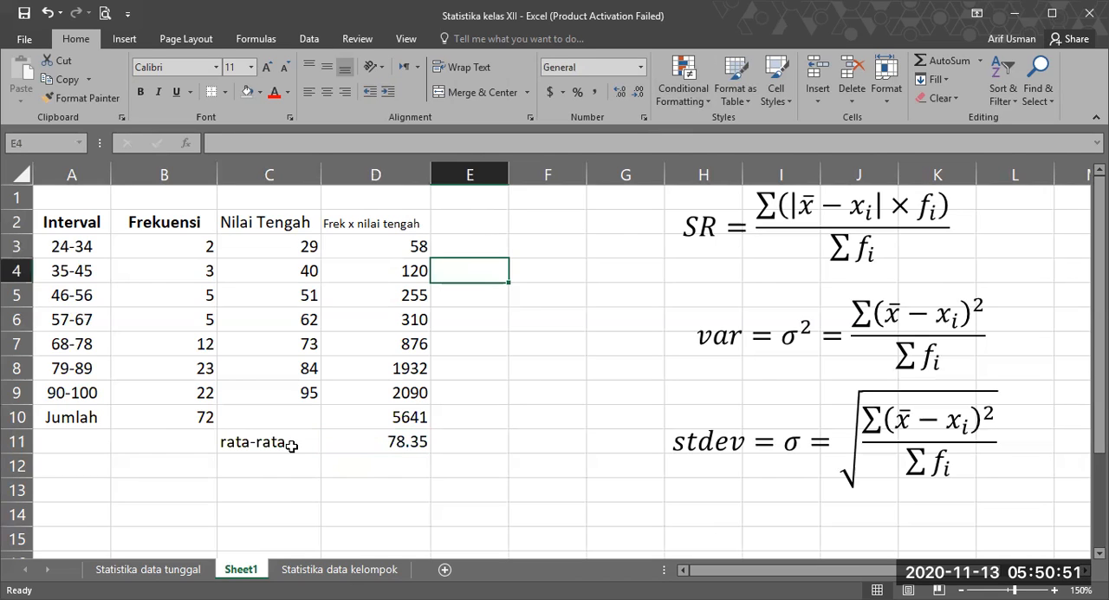
click(291, 445)
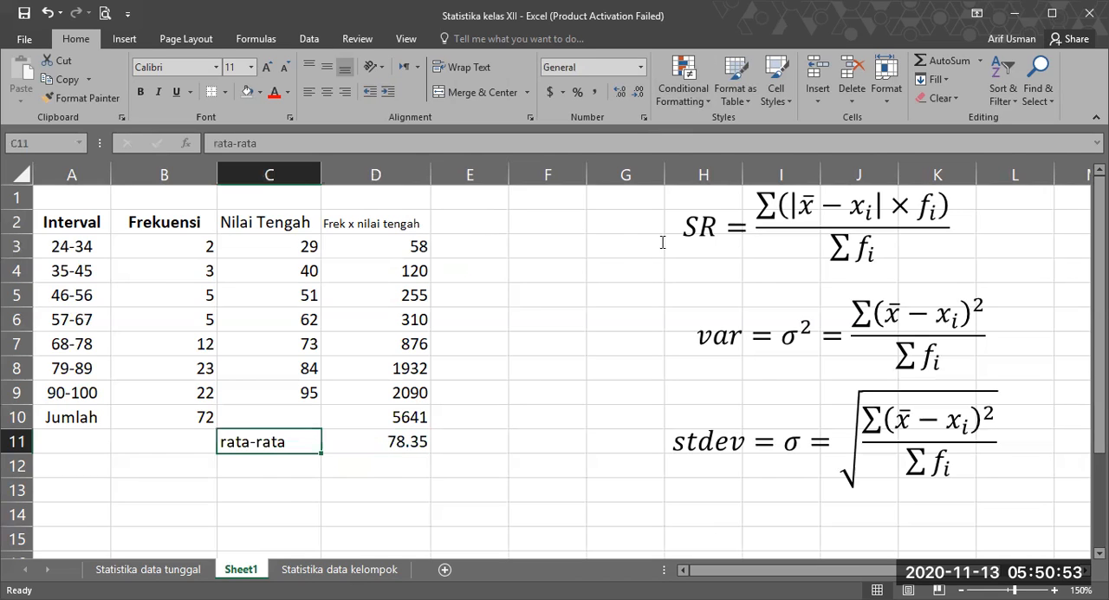
click(551, 246)
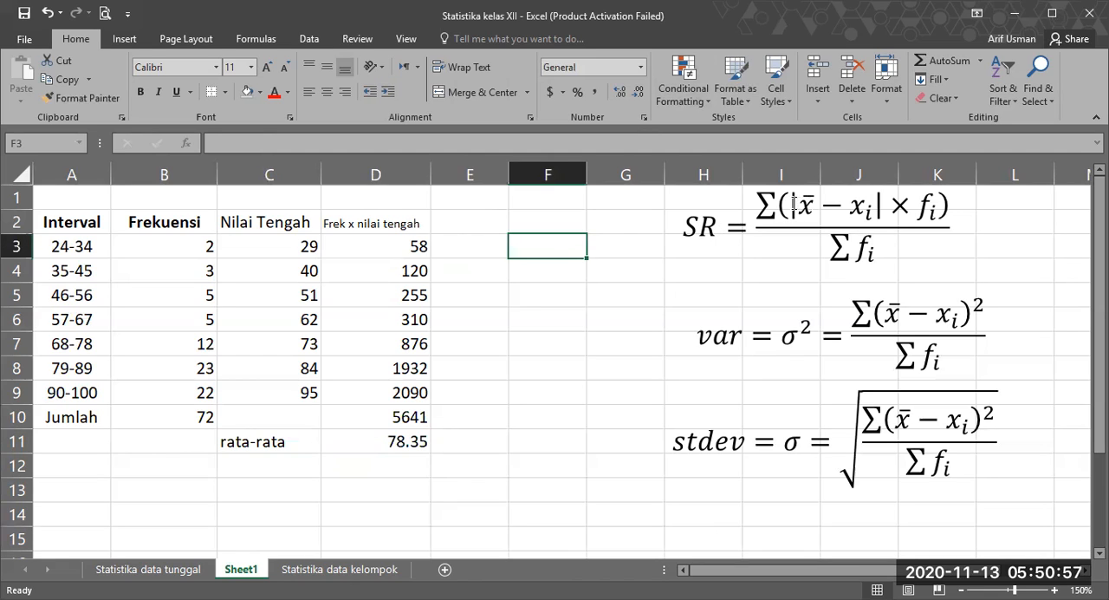
drag(821, 206, 861, 206)
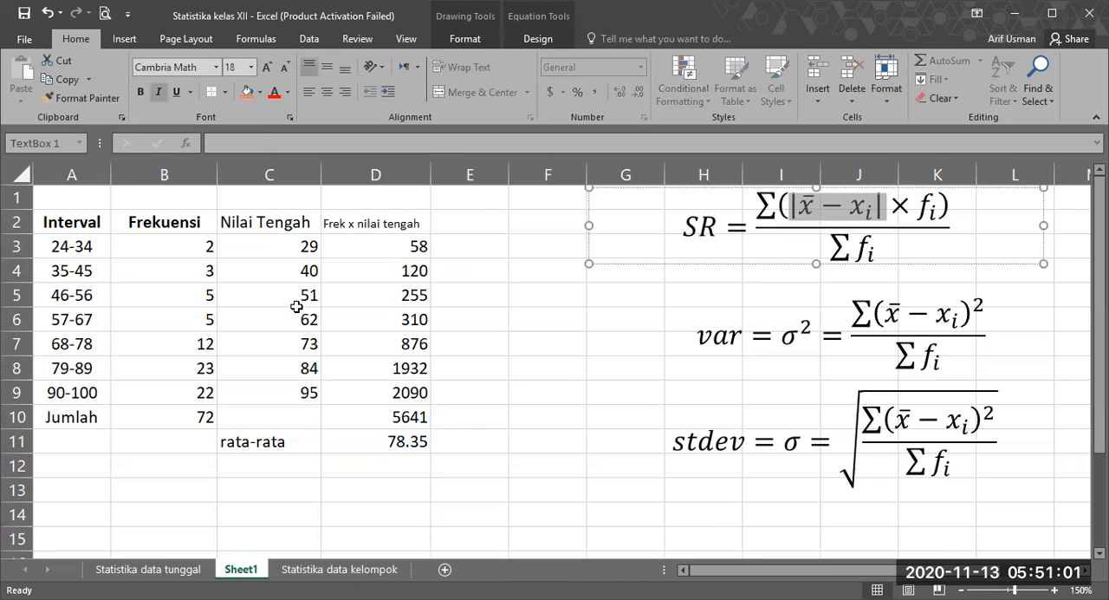
click(387, 447)
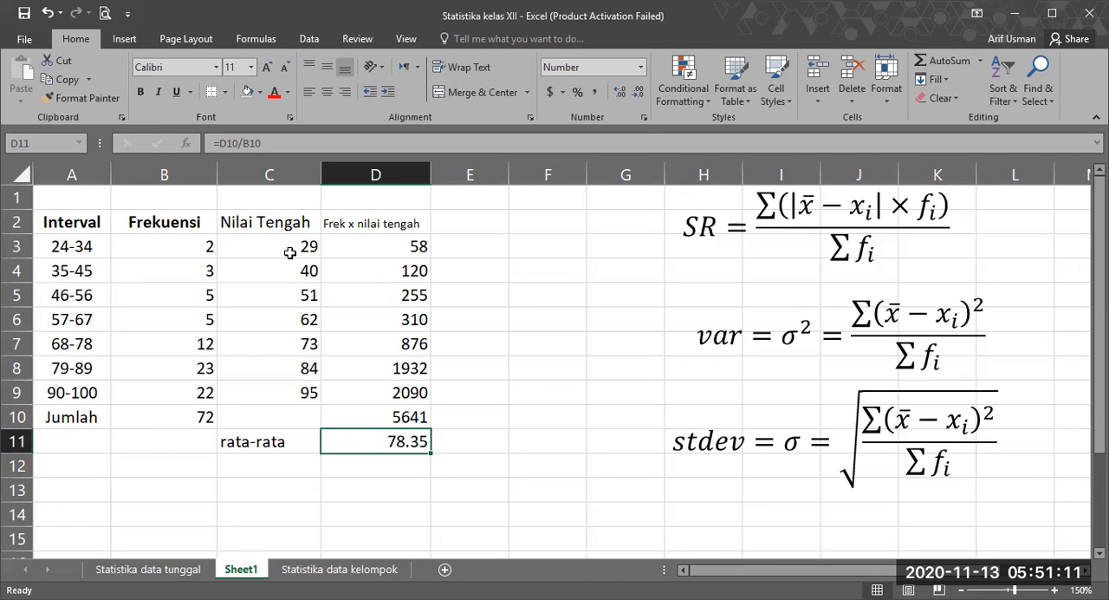
Step: Enter the header "|rata2- nilai tengah|" in E2 for the absolute deviations from the mean
click(480, 219)
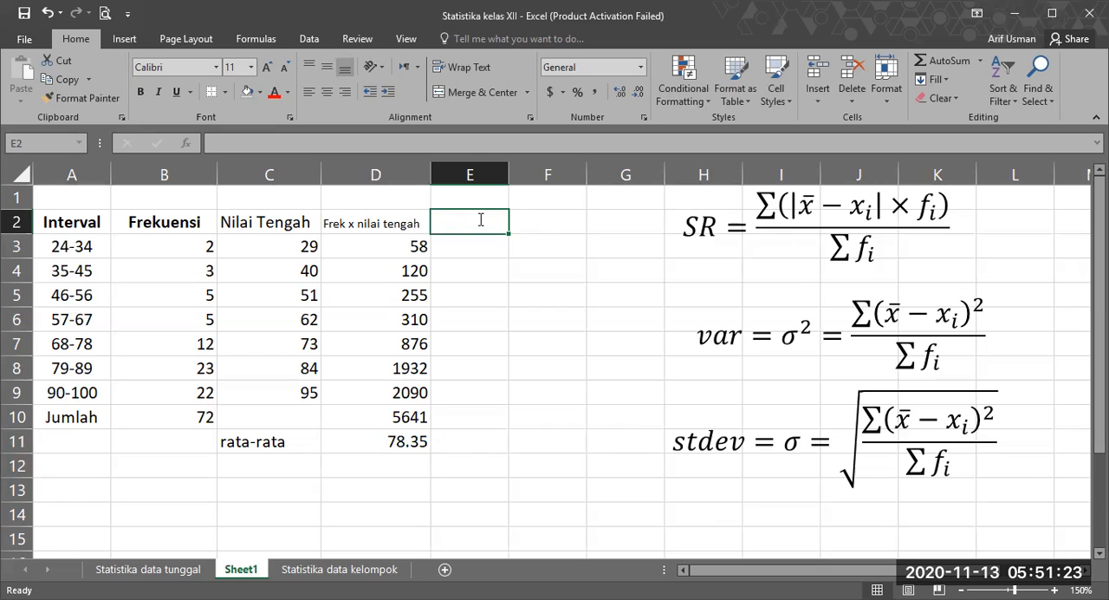
text(re)
text(r)
key(BackSpace)
key(BackSpace)
text(ata2-)
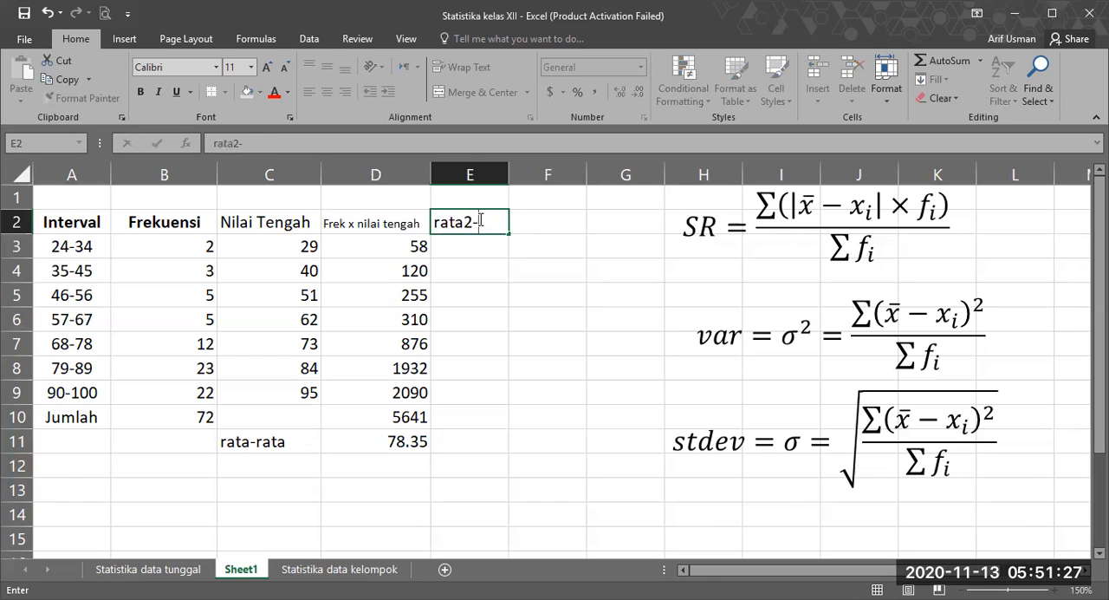
text( nilai tengah)
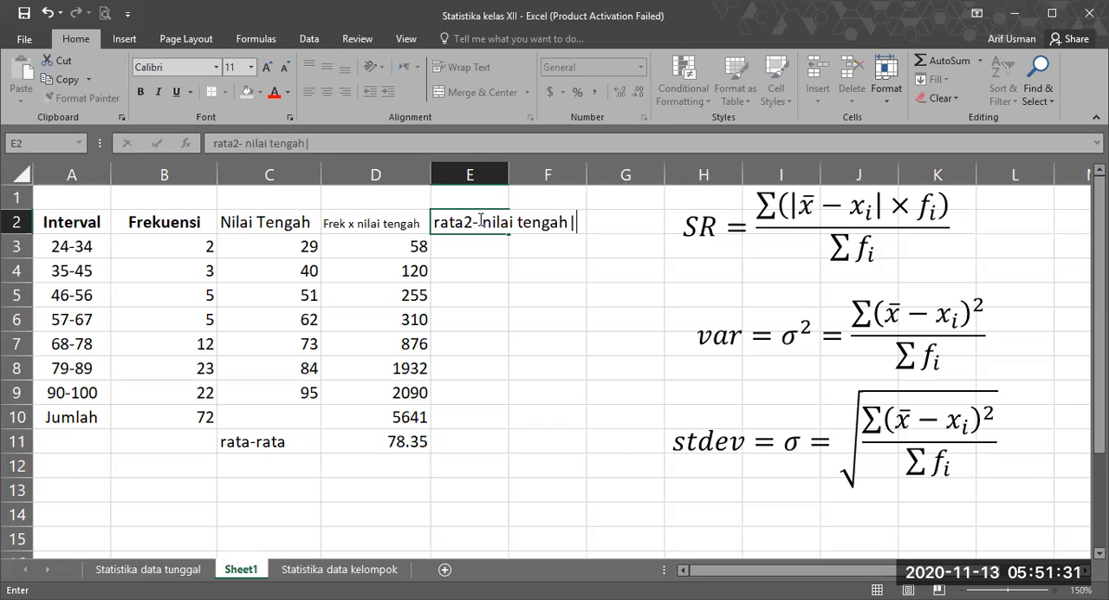
click(435, 224)
text(|)
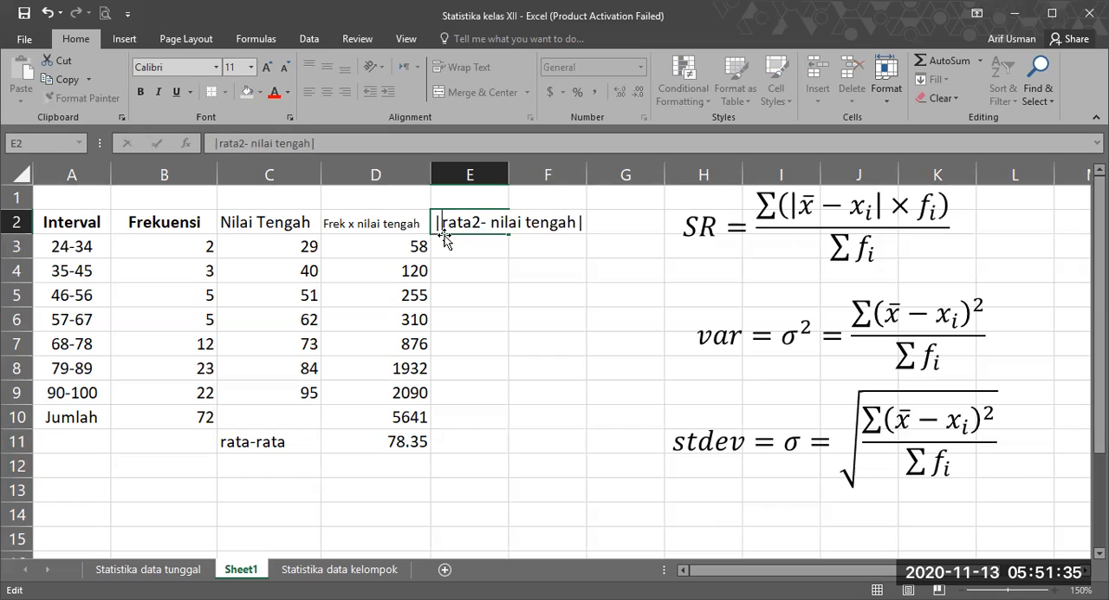
click(479, 293)
Step: Reduce the font size of the E2 header to 8 and widen column E to fit its text
click(478, 224)
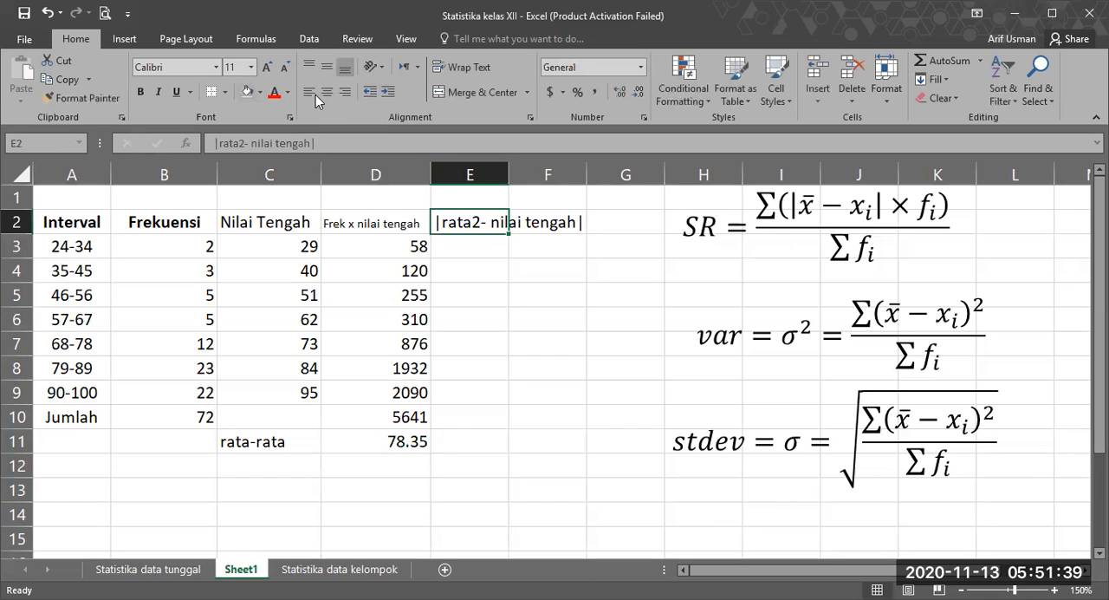
click(283, 69)
click(283, 69)
click(283, 69)
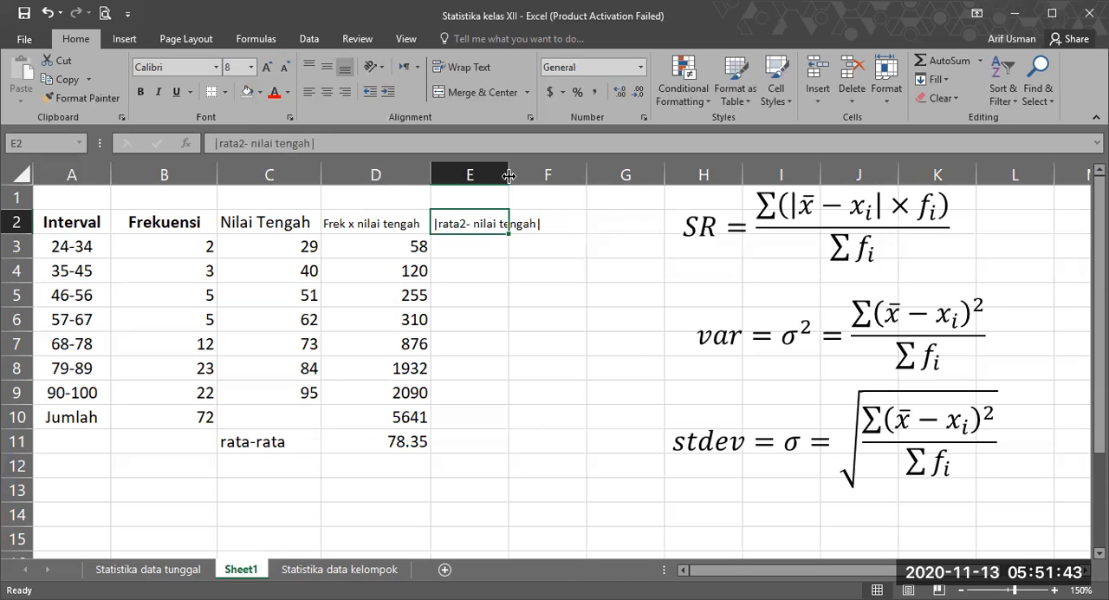
drag(509, 176, 544, 175)
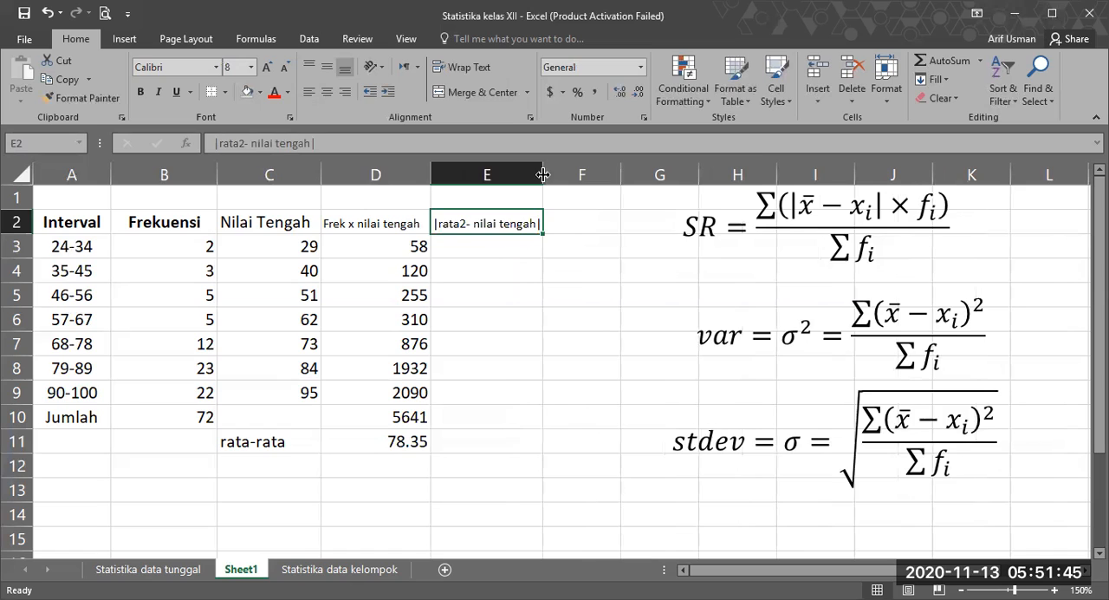
Step: Calculate the first absolute deviation in E3 with =ABS(D11-C3)
click(489, 252)
text(=)
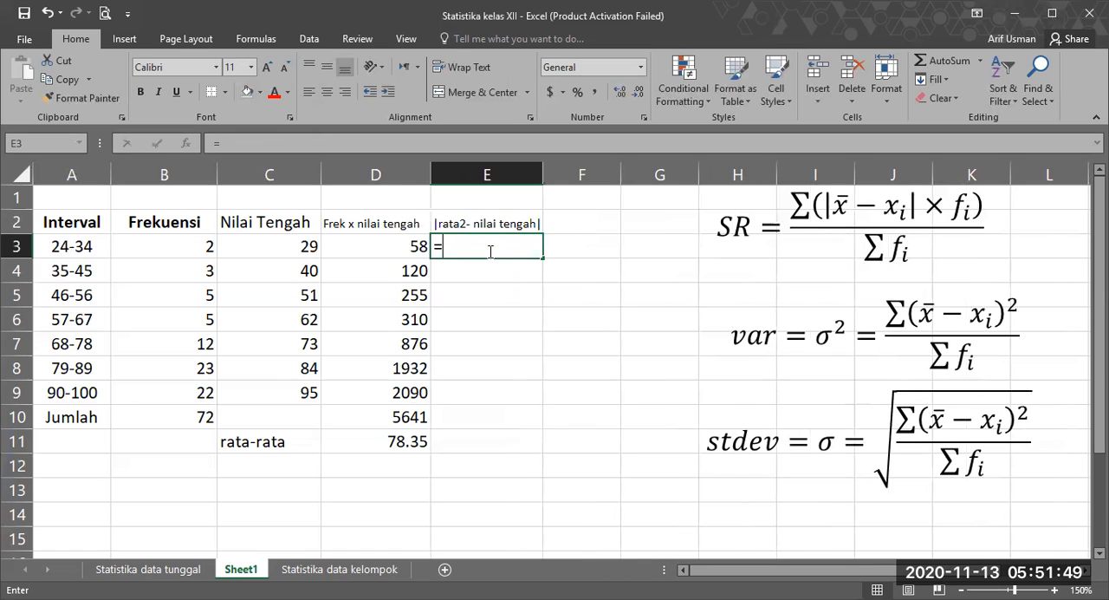
text(abs()
click(370, 440)
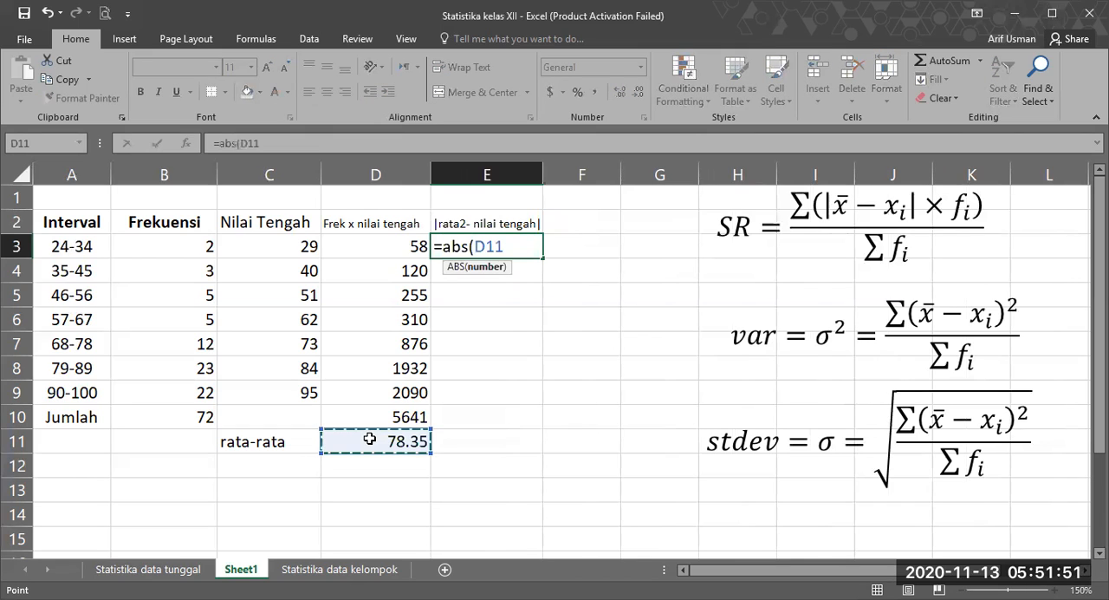
text(-)
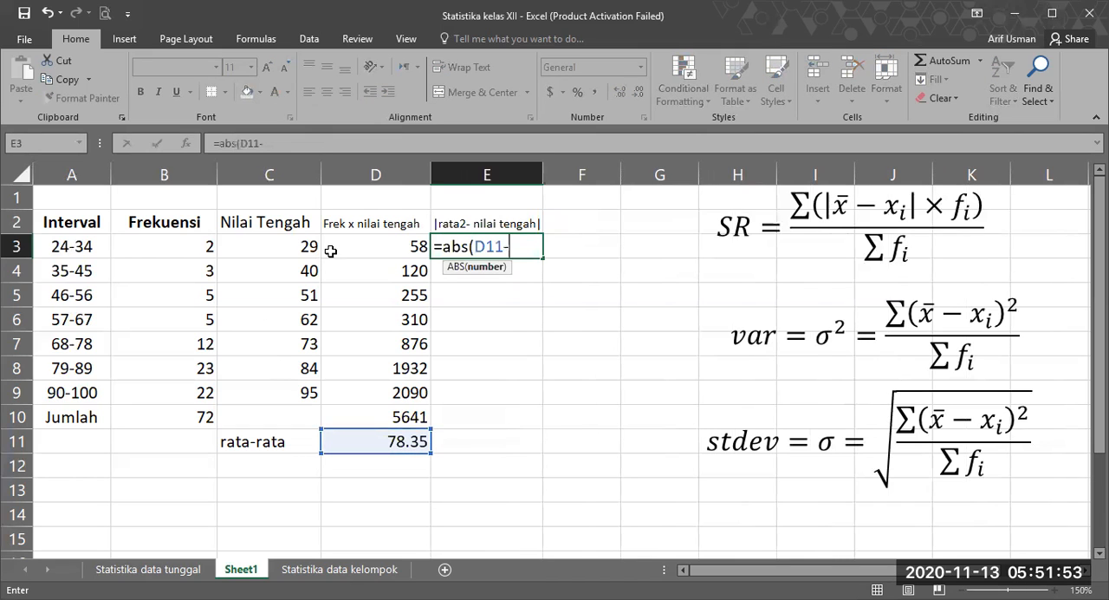
click(282, 246)
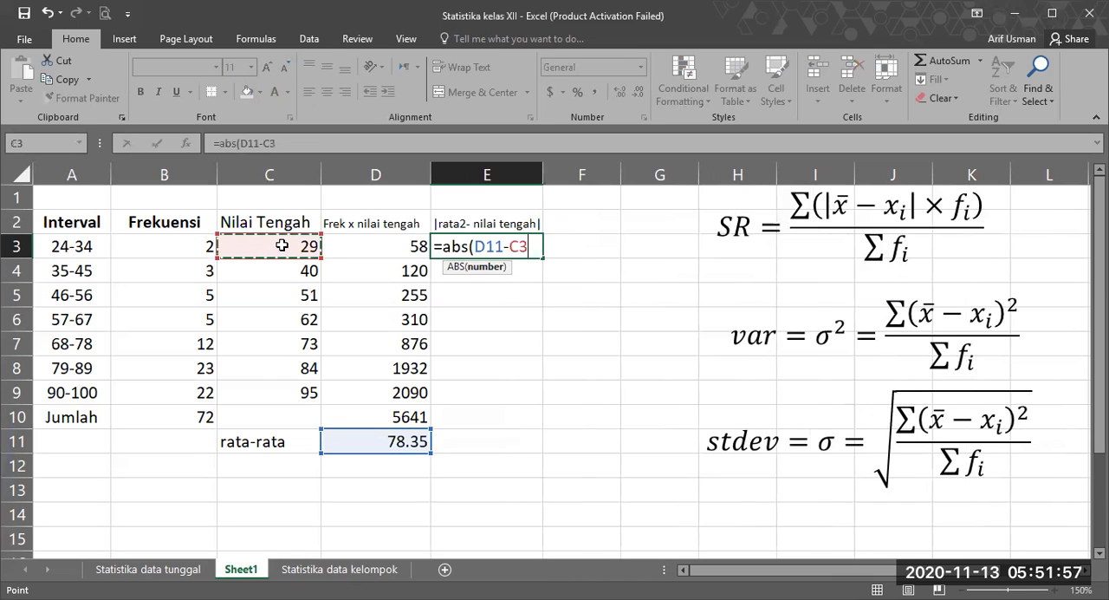
text())
key(Return)
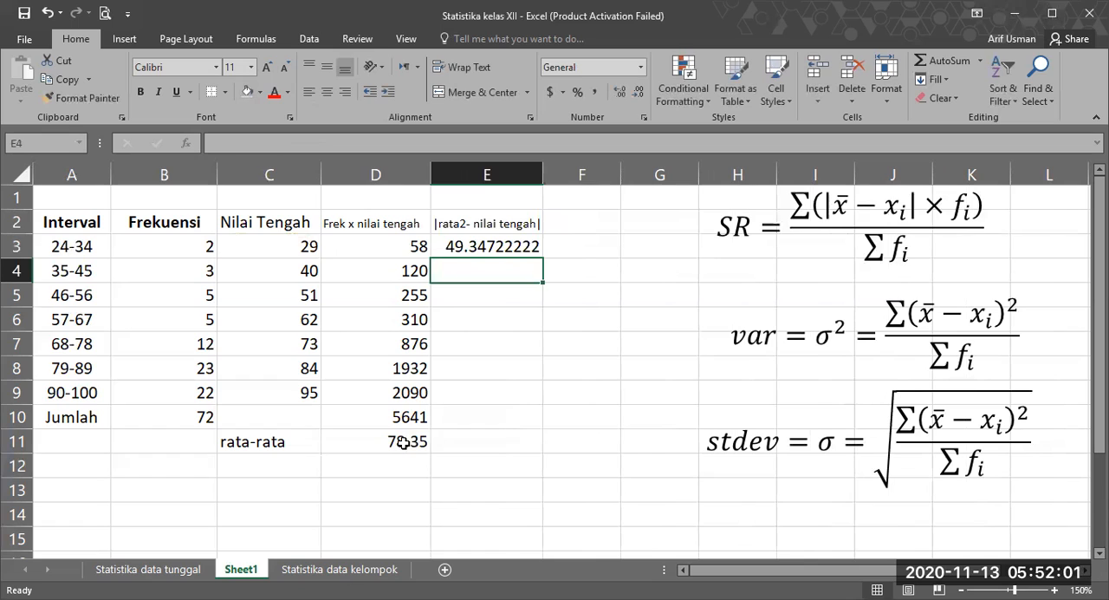
Step: Make the mean reference in the E3 formula absolute so it reads =ABS($D$11-C3)
click(511, 245)
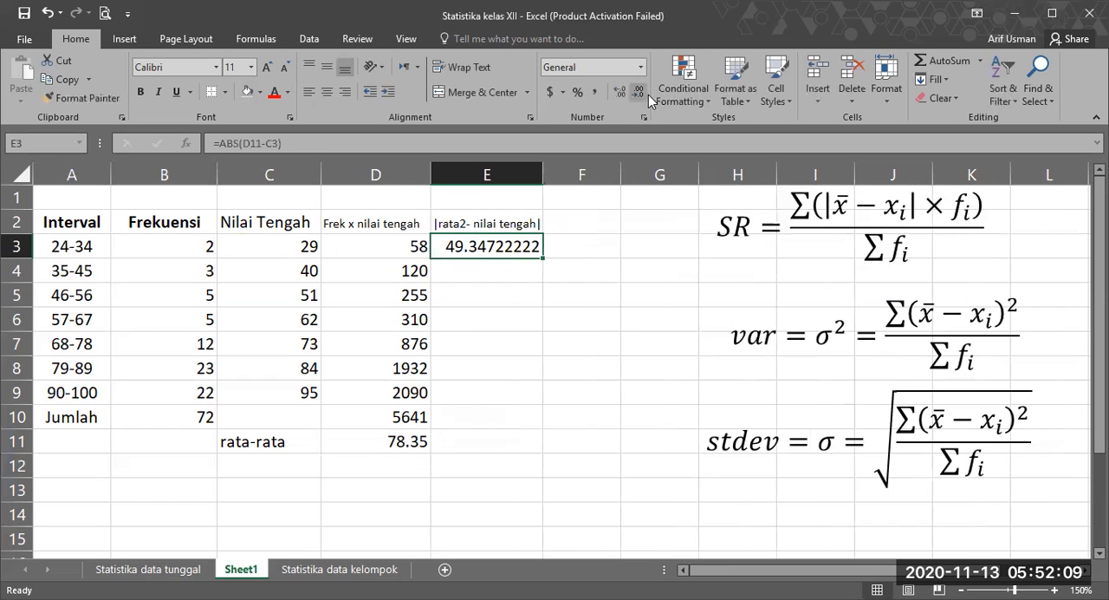
click(468, 271)
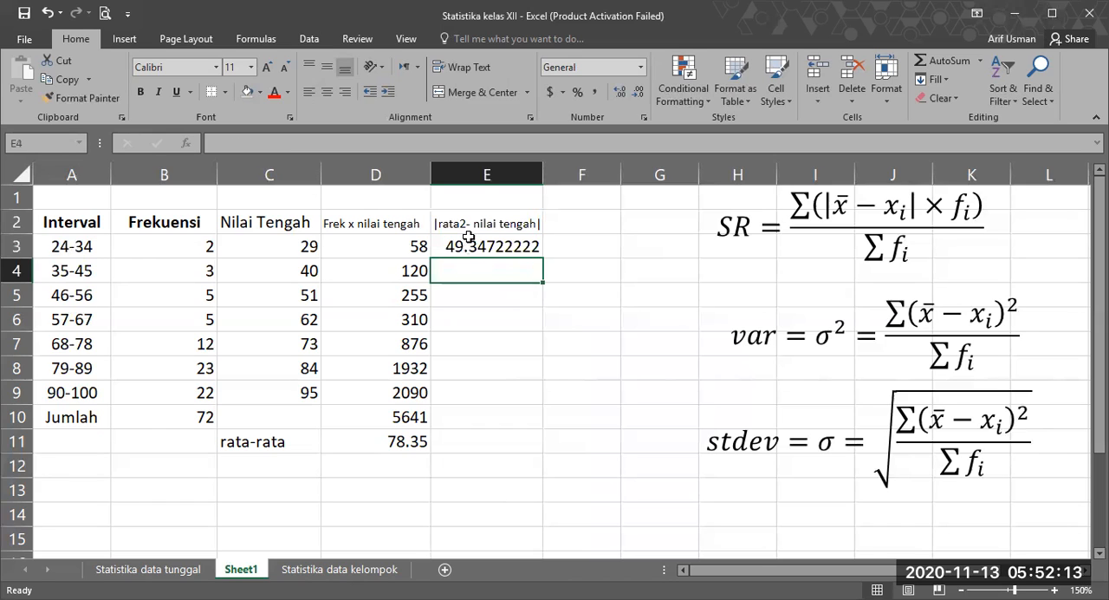
click(468, 248)
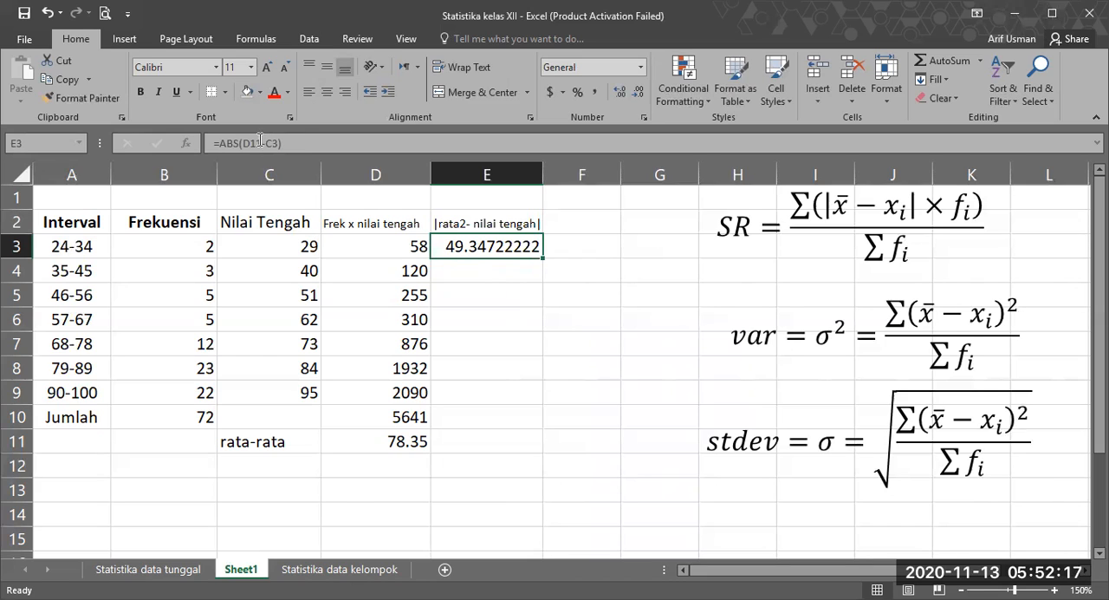
double_click(482, 248)
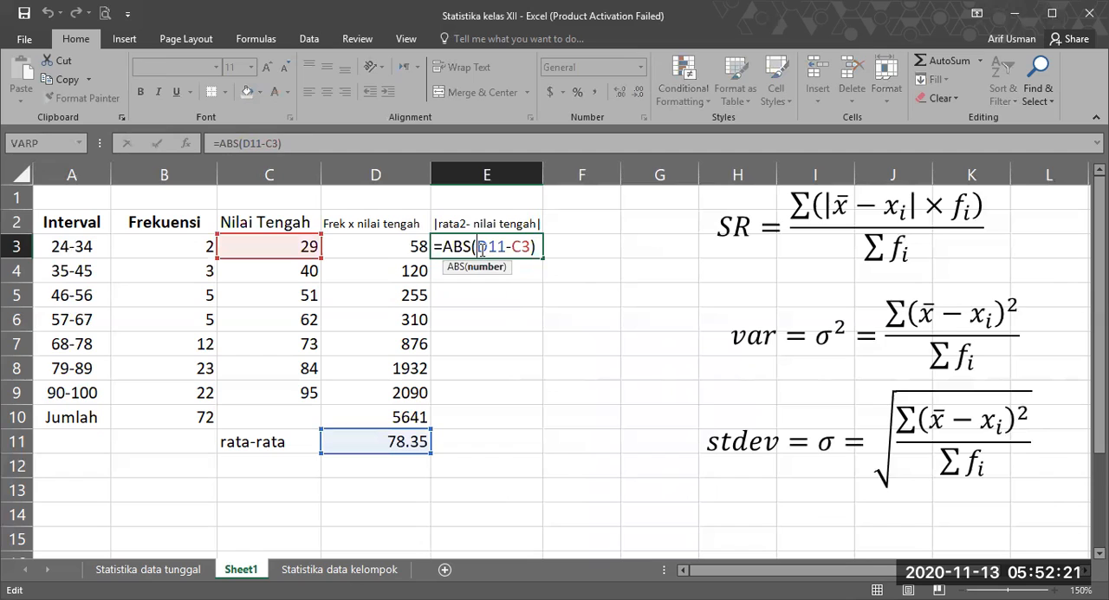
text($D)
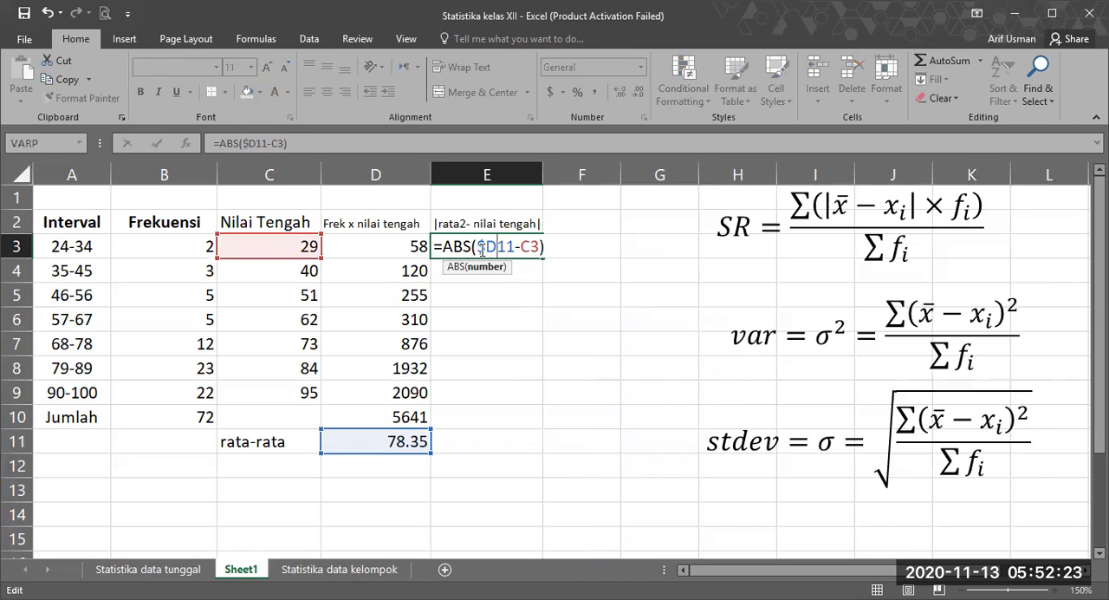
text($)
key(Return)
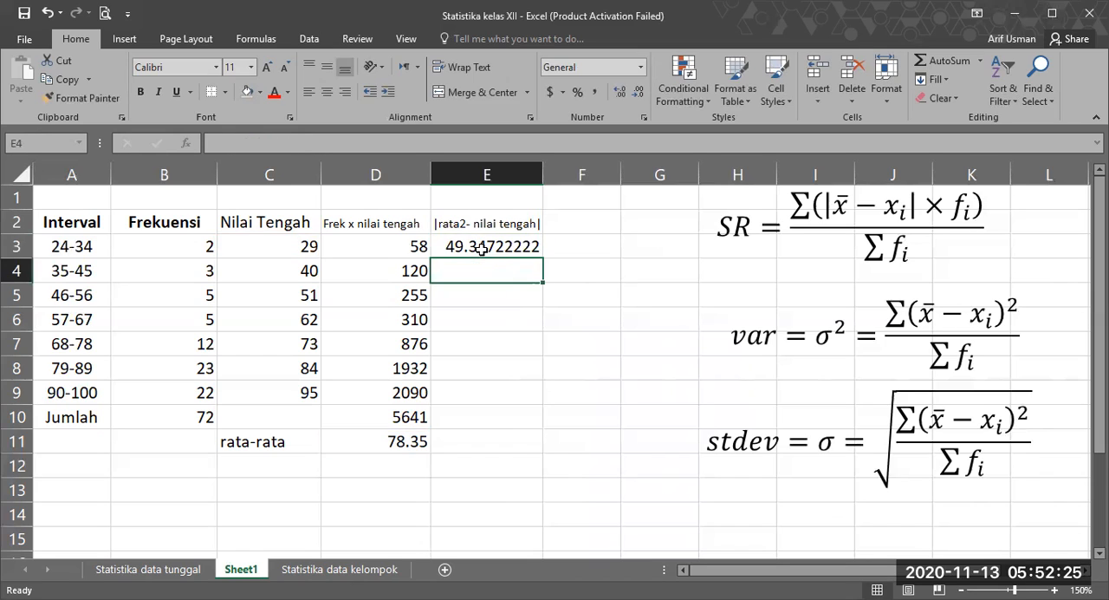
Step: Fill the E3 formula down to E10 and show the values in E3:E10 with two decimal places
click(536, 256)
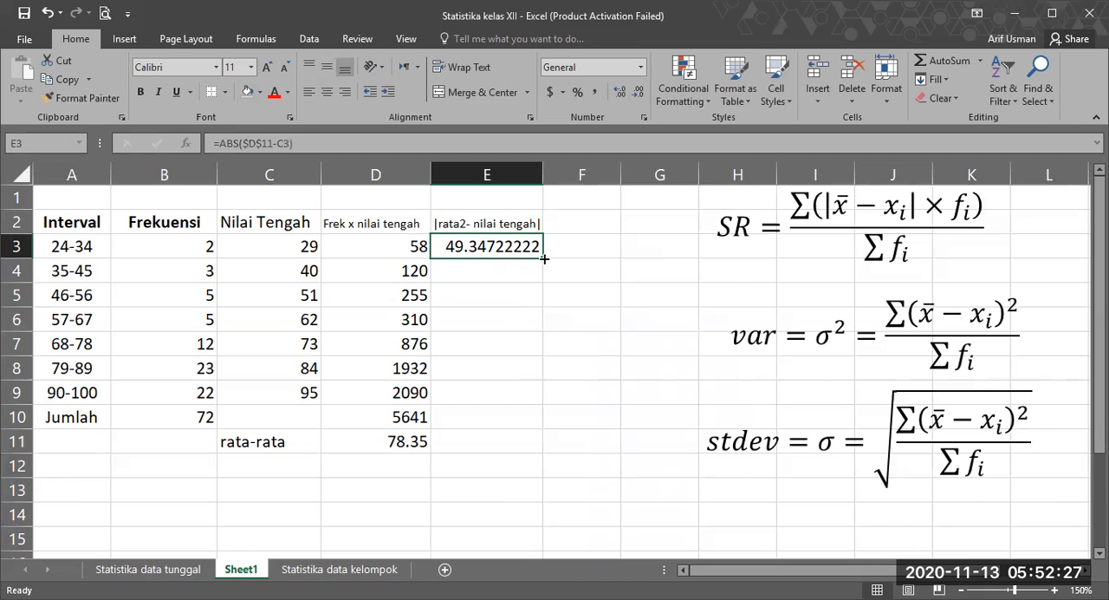
drag(542, 385, 542, 417)
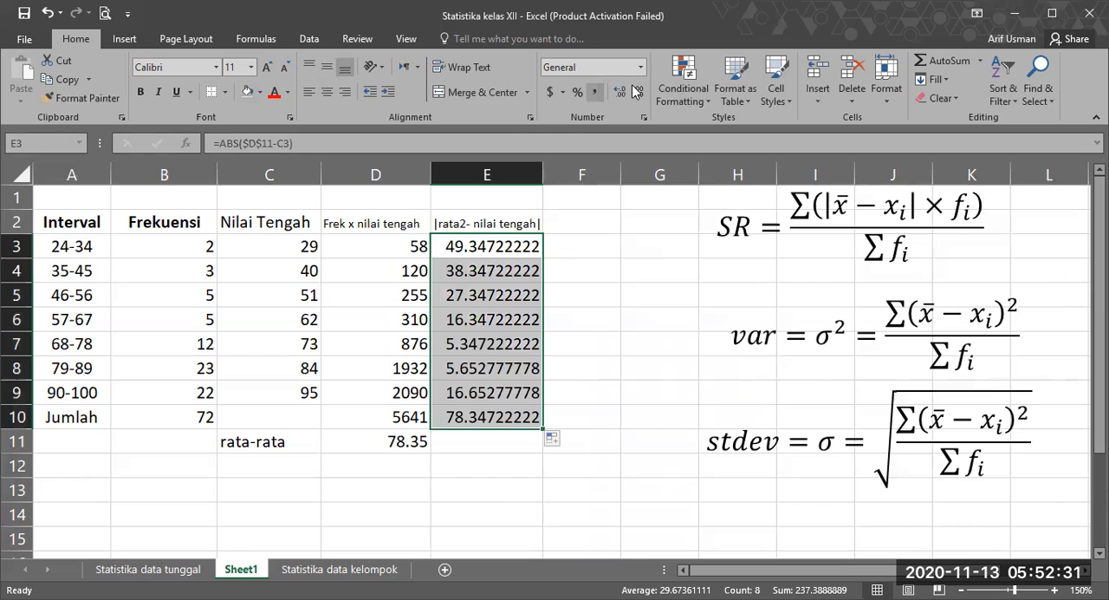
click(639, 92)
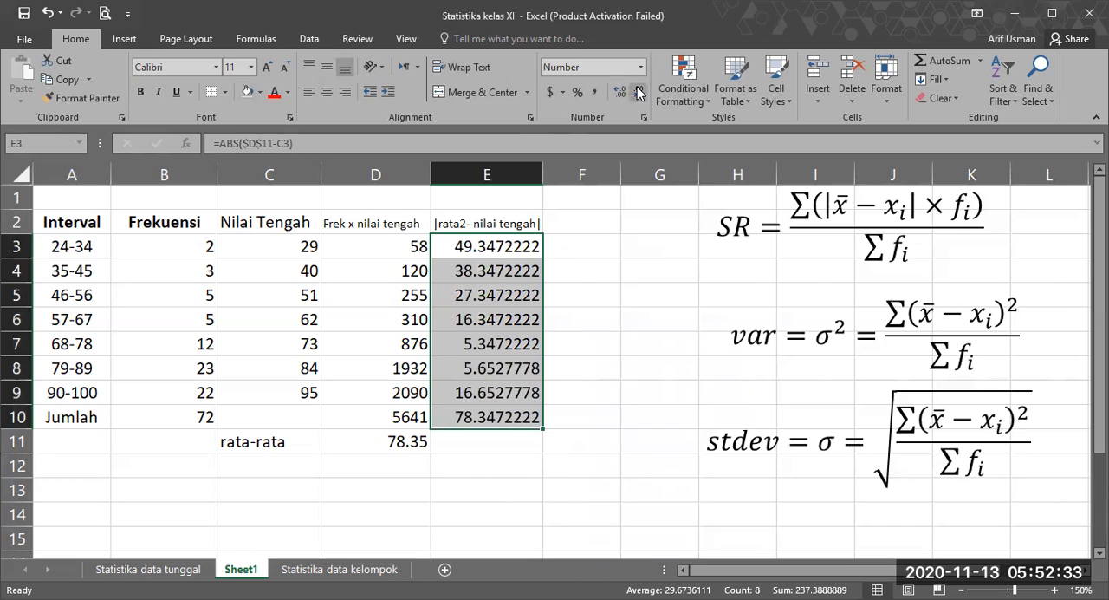
click(639, 92)
click(610, 290)
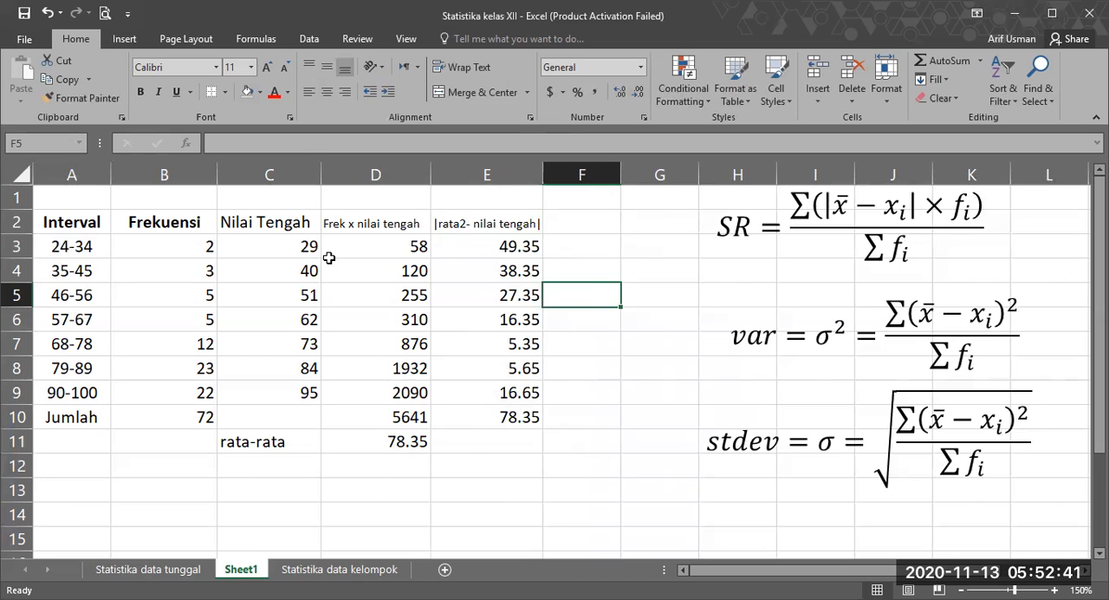
Step: Compare the mean in D11 with the midpoints in C3, C4, C5 and C9, and check the matching deviation in E9
click(391, 440)
click(303, 243)
click(395, 442)
click(307, 269)
click(381, 439)
click(307, 295)
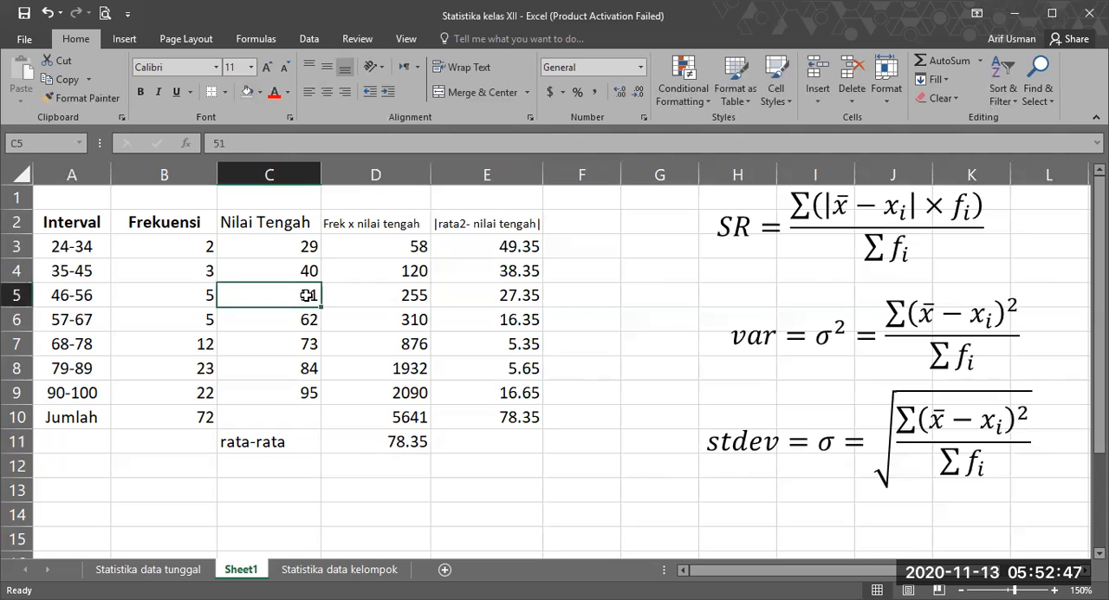
click(367, 439)
click(315, 394)
key(Right)
key(Right)
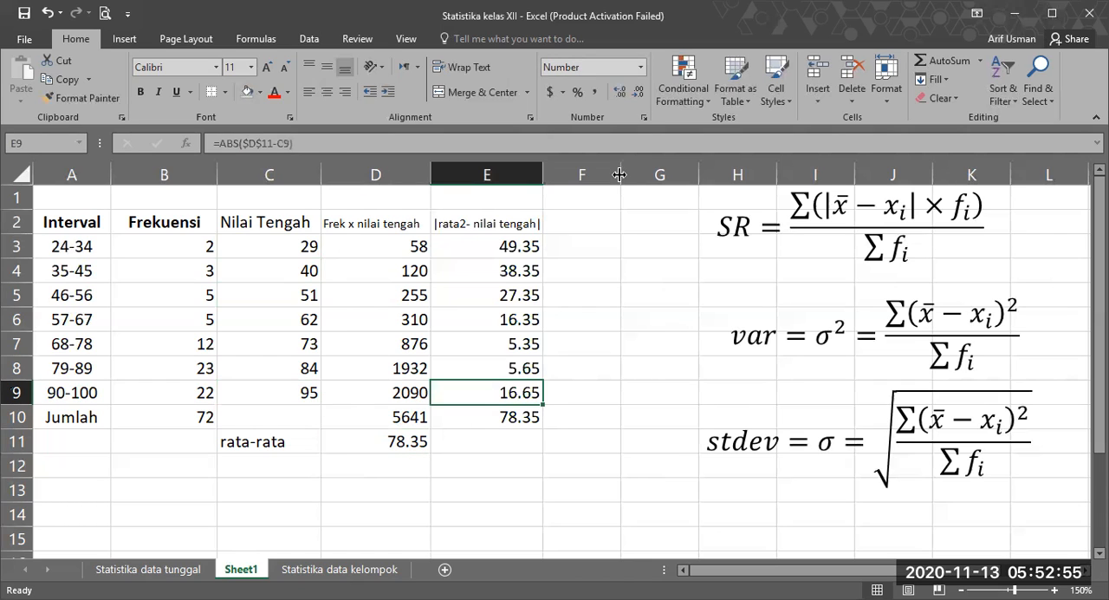
Step: Widen column F to make room for the products of deviation and frequency
drag(619, 175, 655, 174)
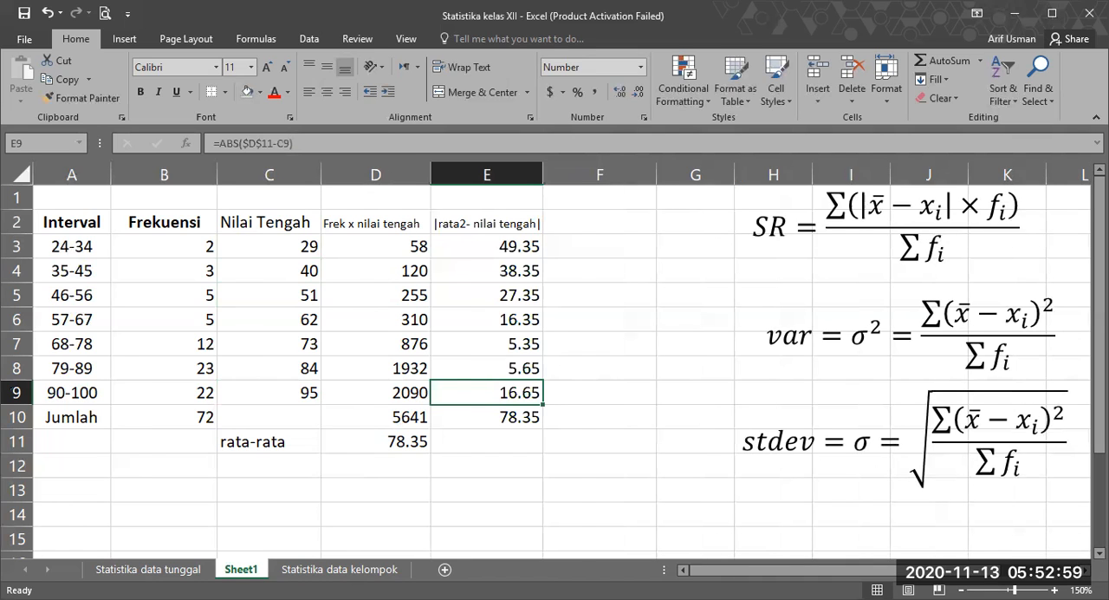
click(1084, 570)
click(1084, 570)
click(1084, 570)
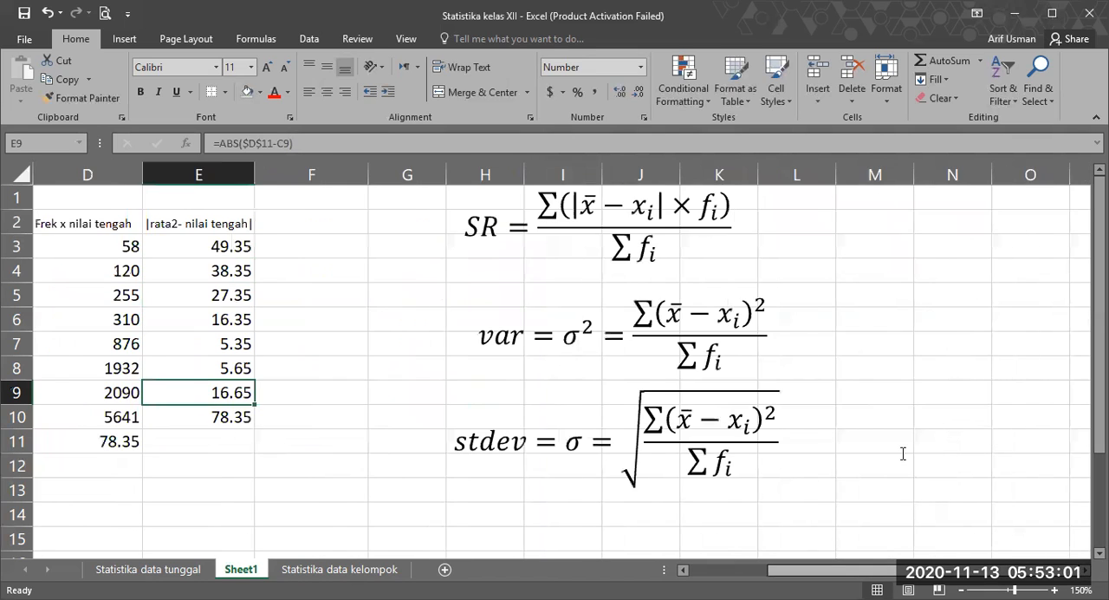
scroll(902, 453, left, 3)
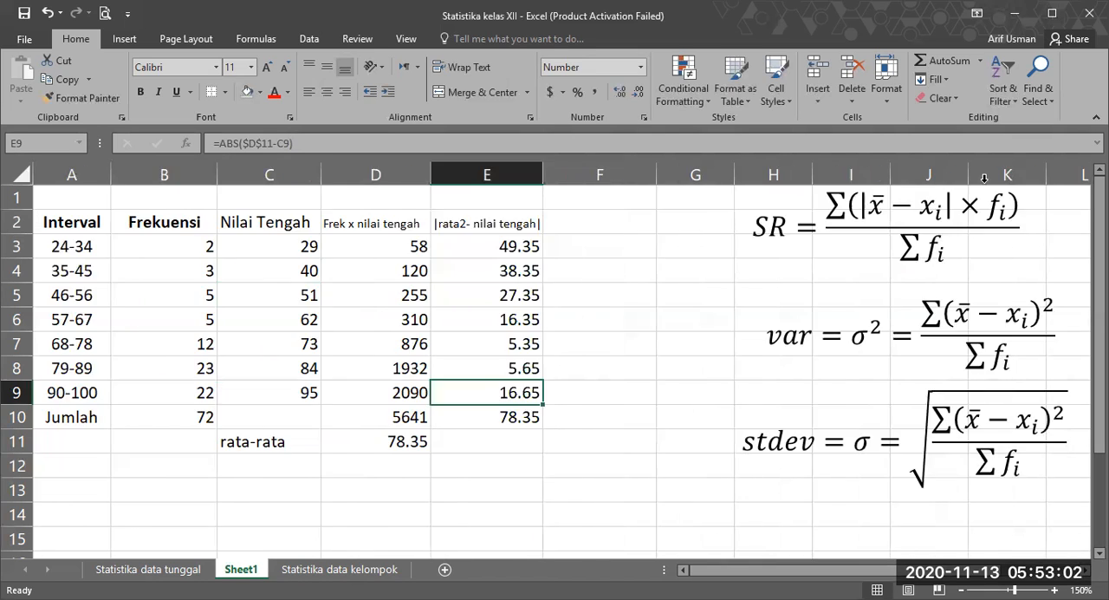
Step: Shade the frequencies in B3:B9 and the absolute deviations in E3:E10 with a light orange fill
click(440, 247)
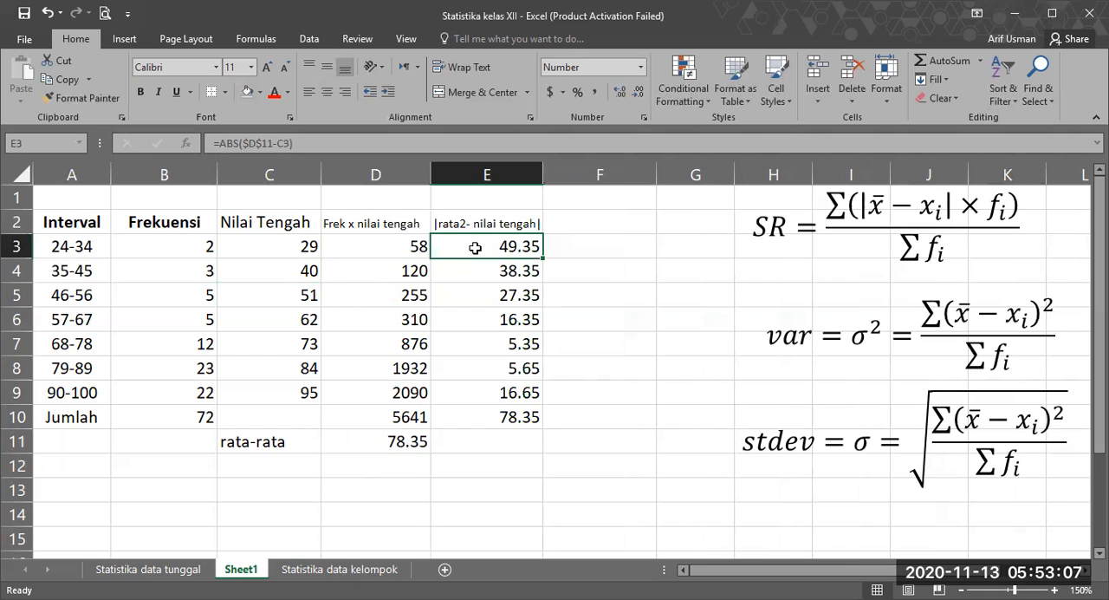
drag(188, 246, 178, 392)
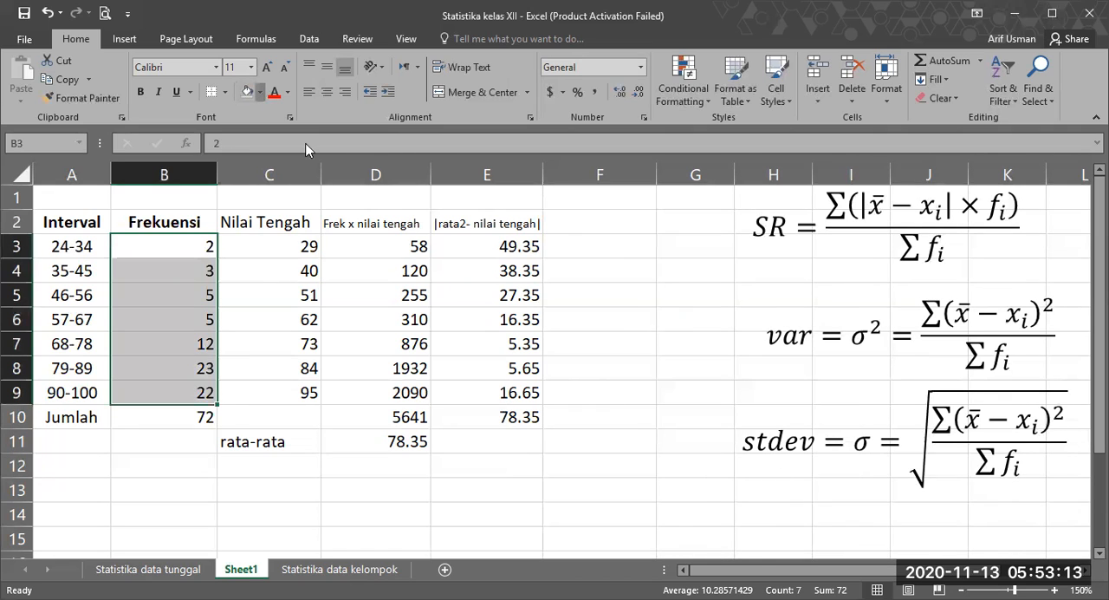
click(259, 92)
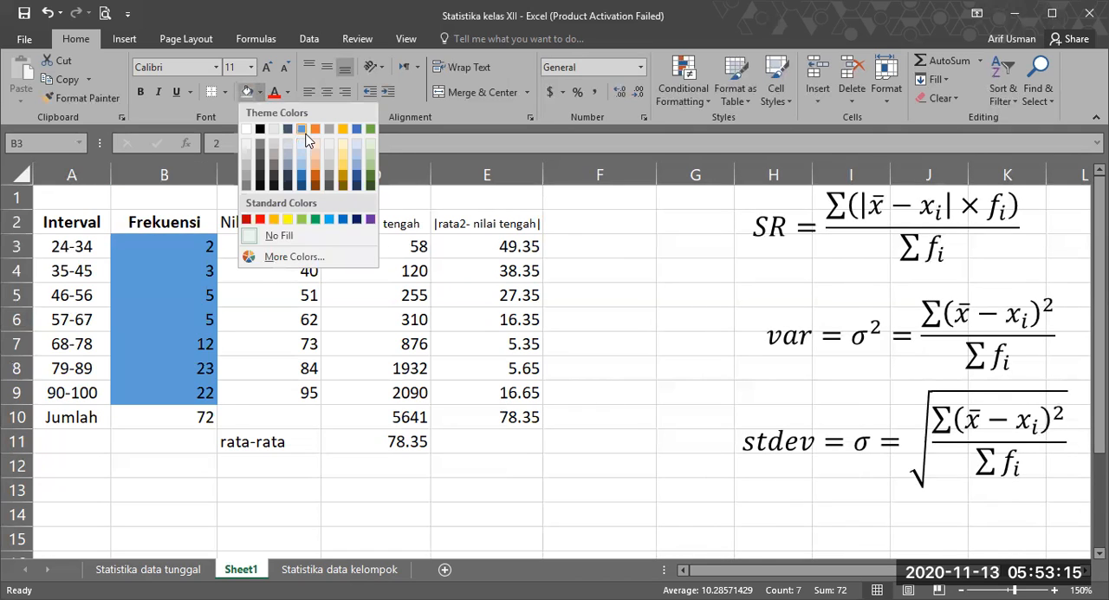
click(316, 147)
click(556, 263)
drag(493, 241, 495, 417)
click(247, 92)
click(615, 288)
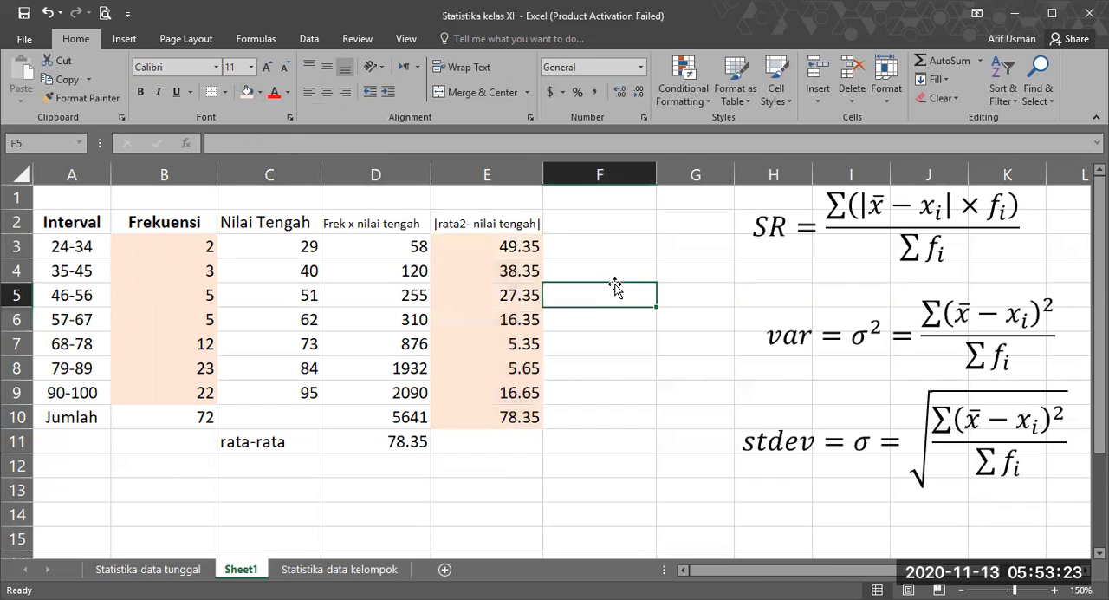
Step: Multiply the first absolute deviation by its frequency in F3 with =E3*B3
click(473, 249)
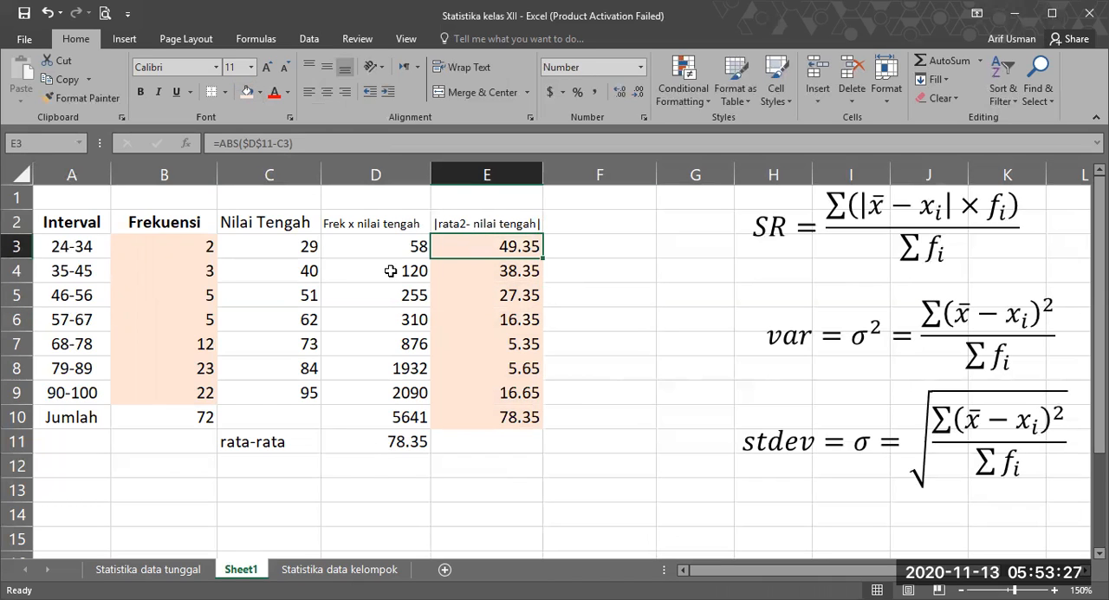
click(300, 245)
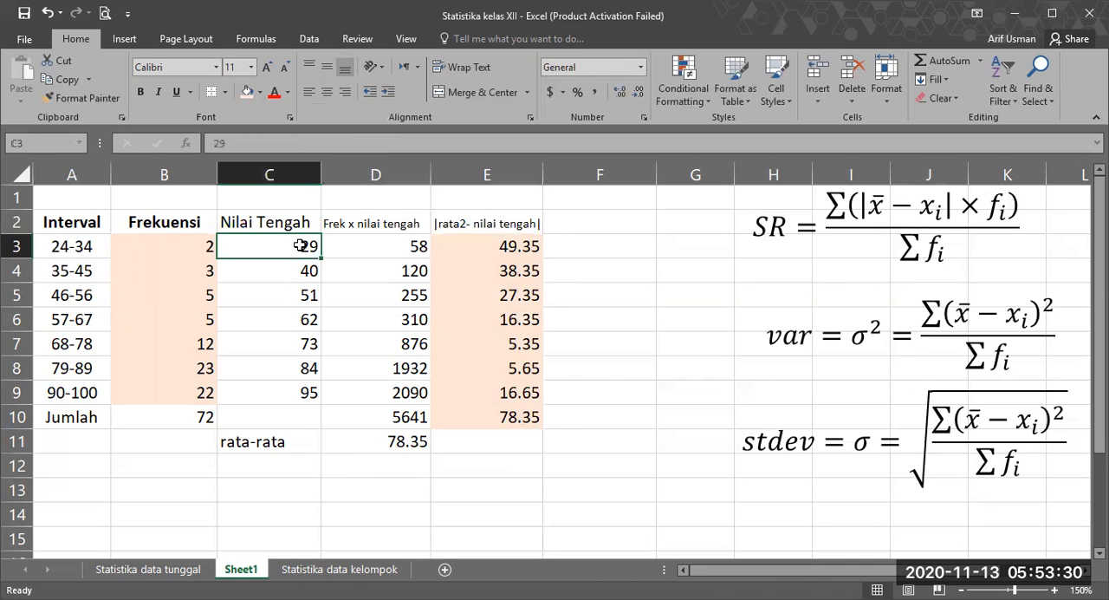
click(407, 444)
click(139, 242)
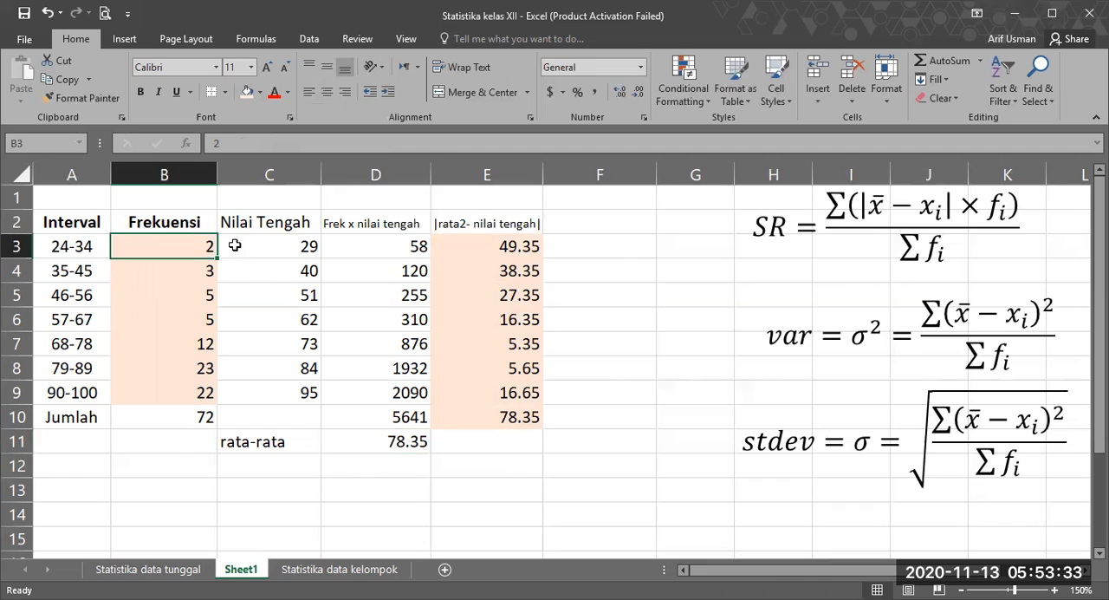
click(607, 253)
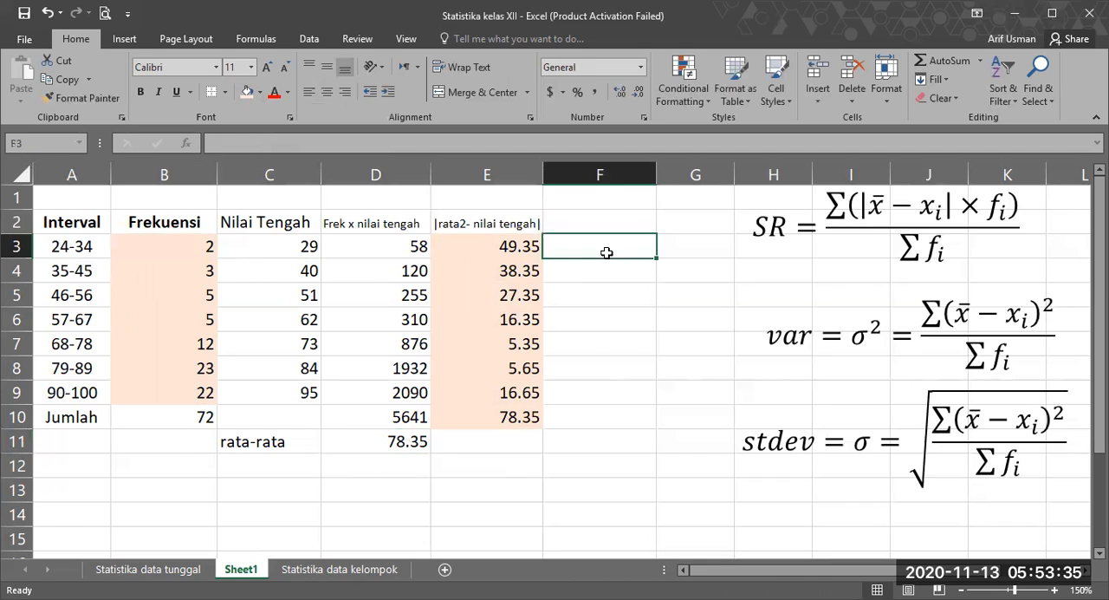
text(=)
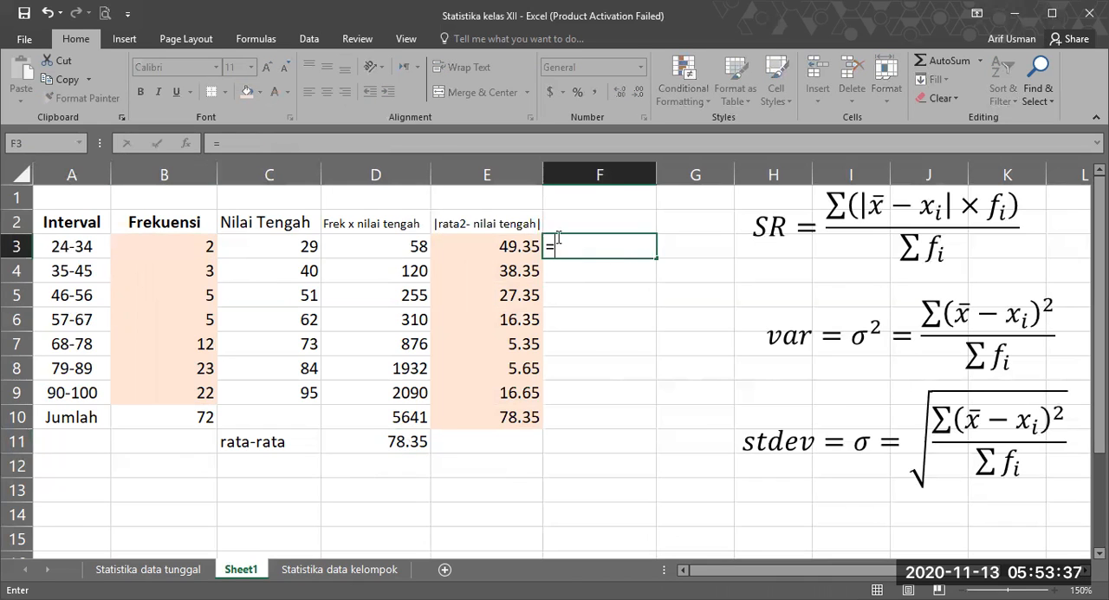
click(500, 241)
text(*)
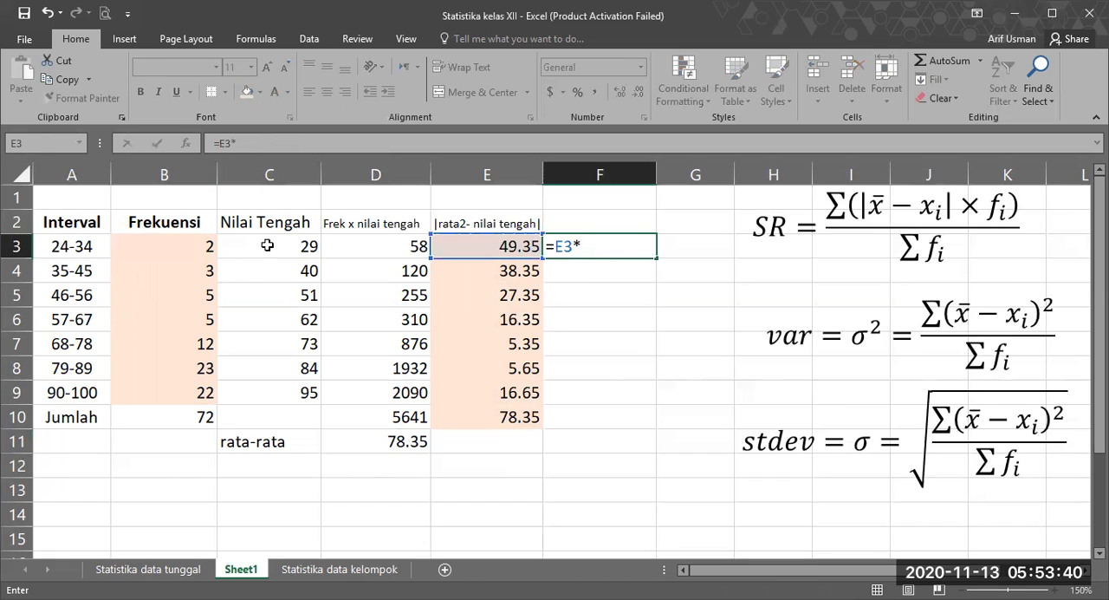
click(198, 244)
key(Return)
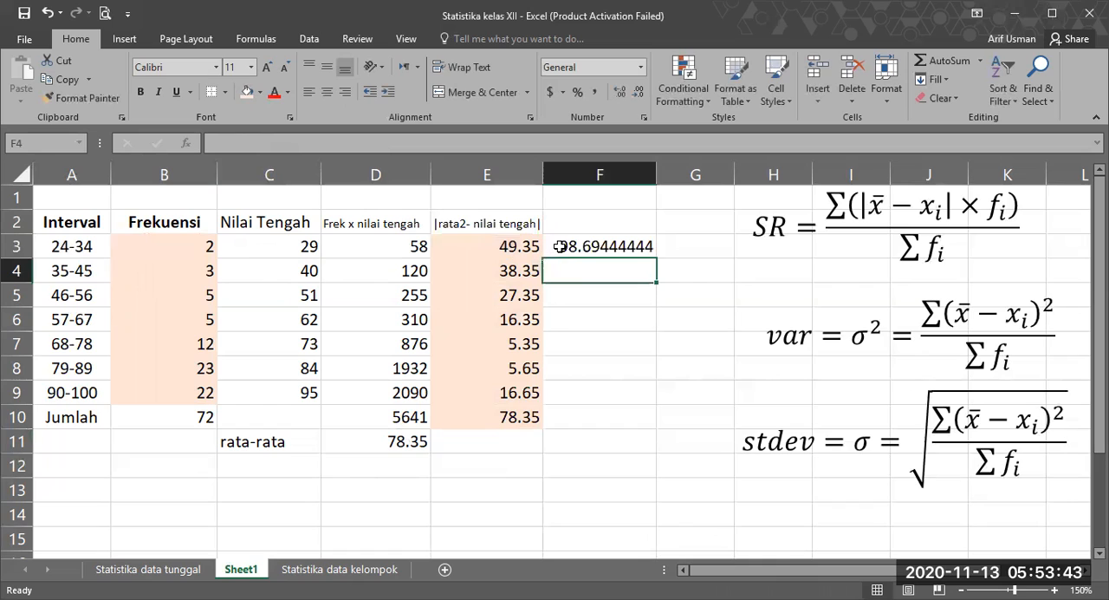
click(559, 246)
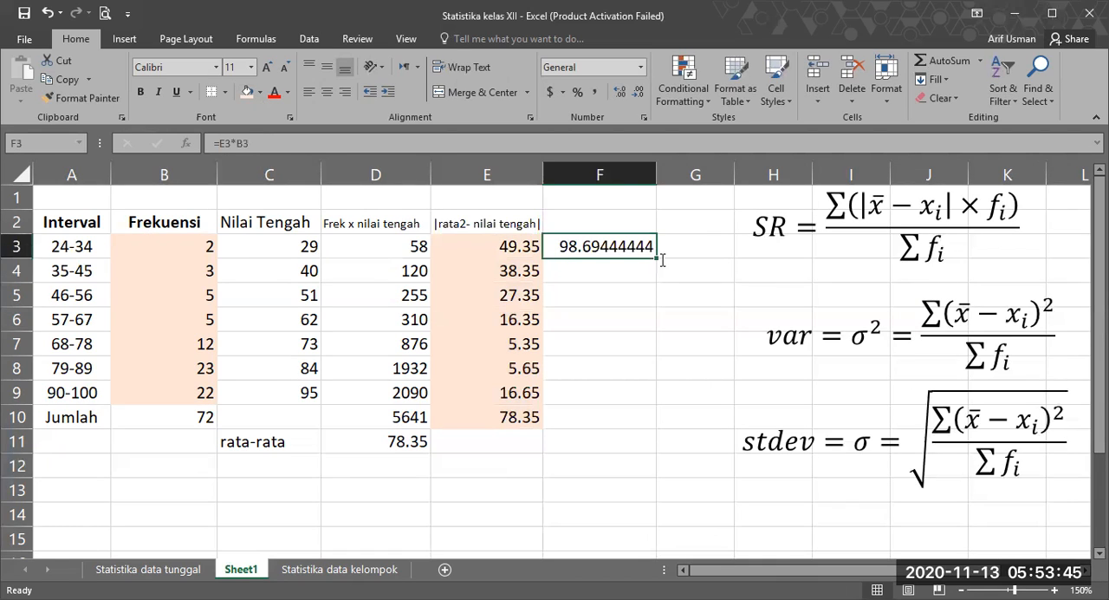
click(644, 299)
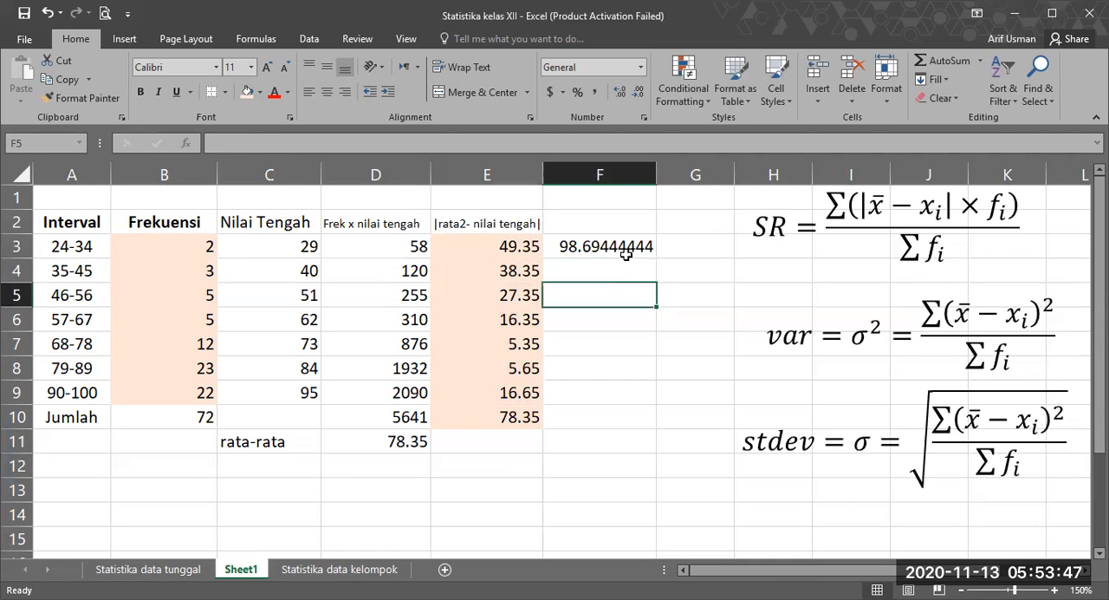
click(656, 257)
click(641, 295)
click(656, 252)
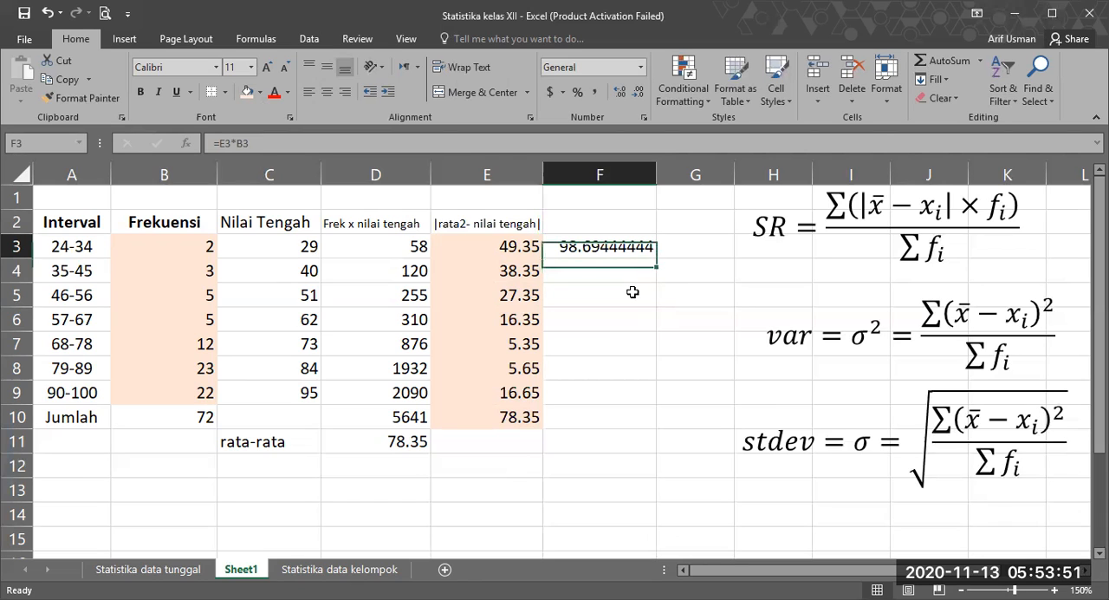
click(639, 285)
click(651, 250)
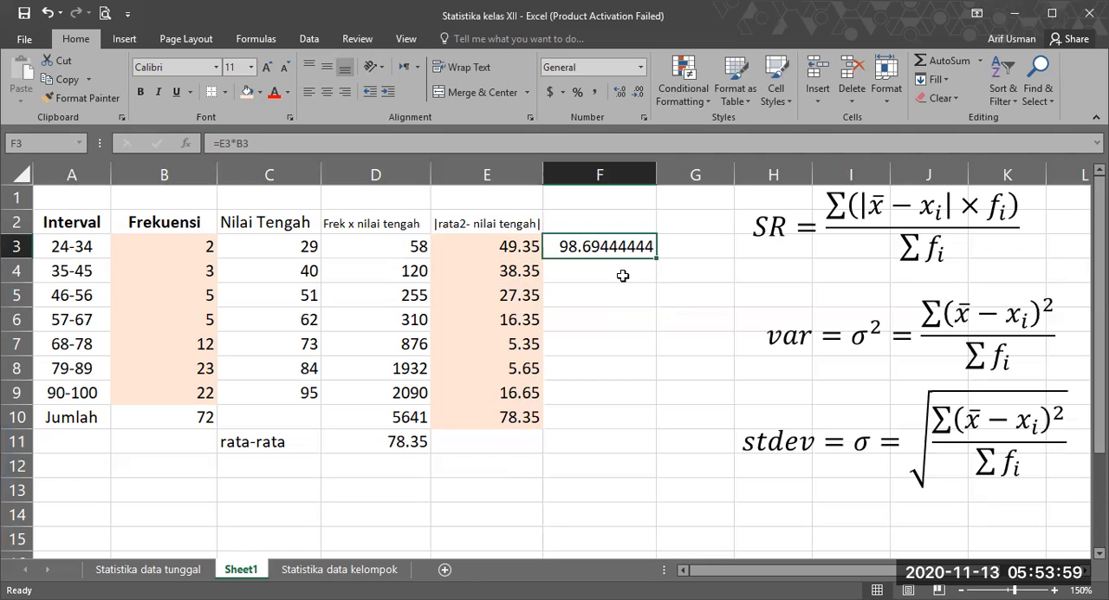
Step: Calculate the product for the 35-45 interval in F4 with =E4*B4
click(623, 276)
text(=)
click(480, 274)
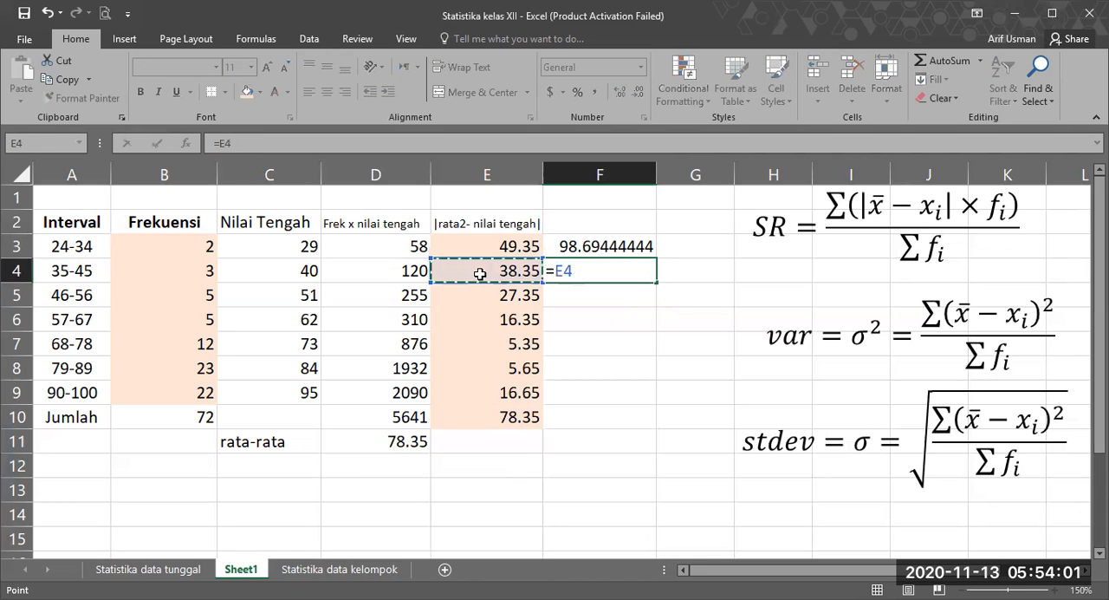
text(*)
click(190, 272)
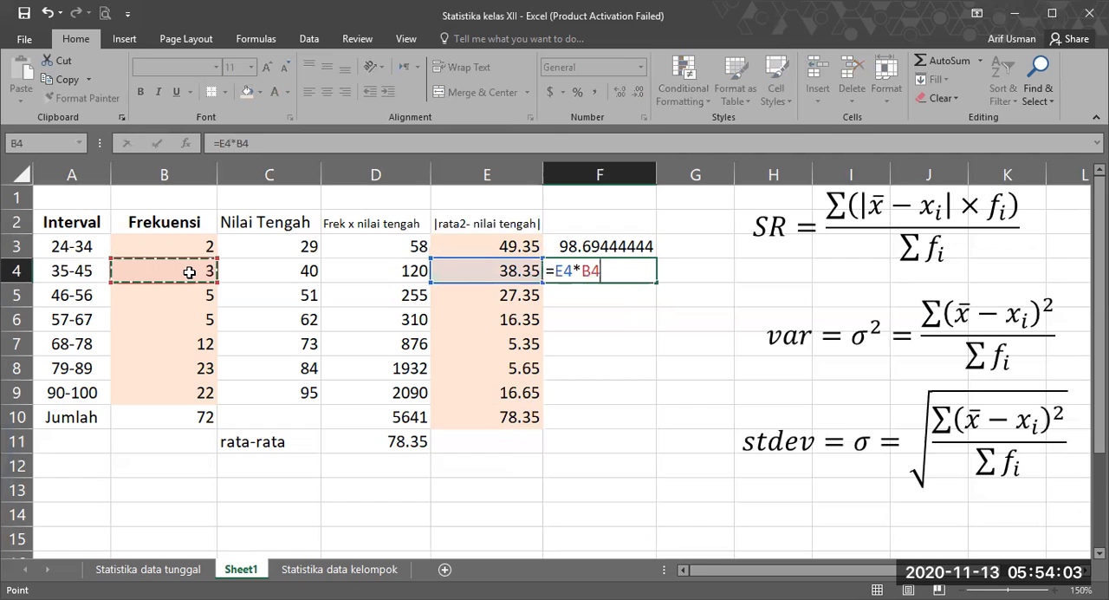
key(Return)
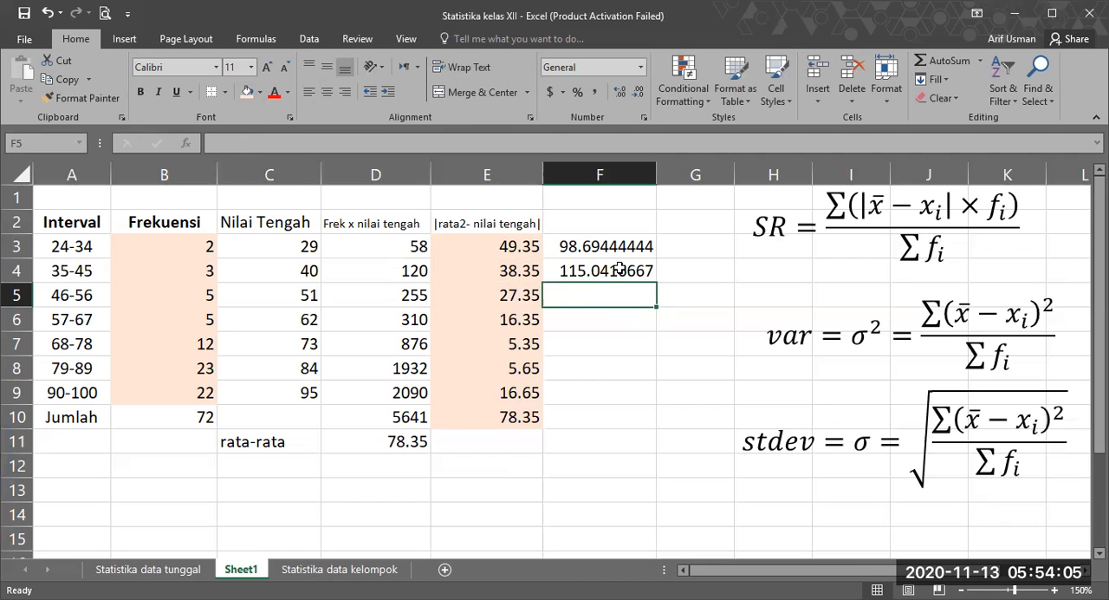
Step: Fill the F4 formula down to F9 and show the values in F3:F9 with two decimal places
click(652, 281)
drag(656, 284, 644, 404)
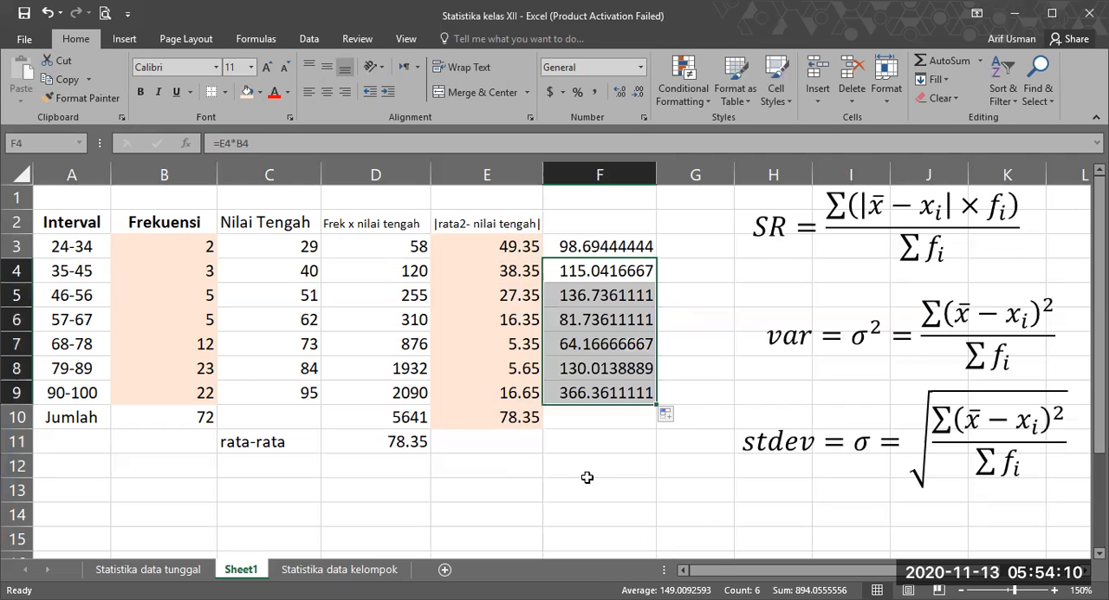
click(638, 94)
drag(600, 243, 600, 395)
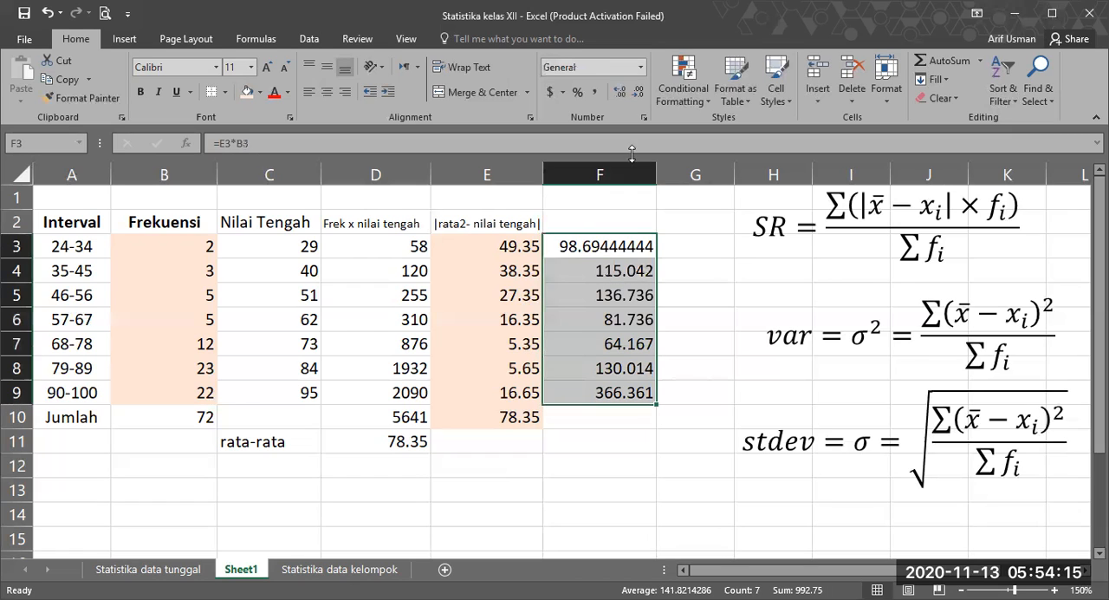
click(639, 95)
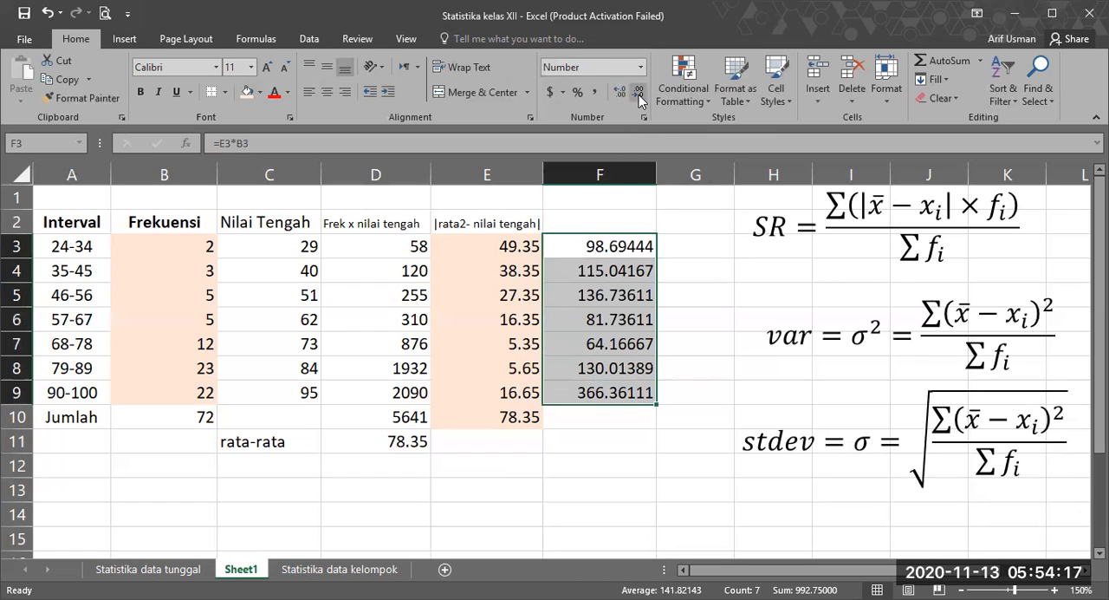
click(639, 94)
click(639, 94)
click(638, 94)
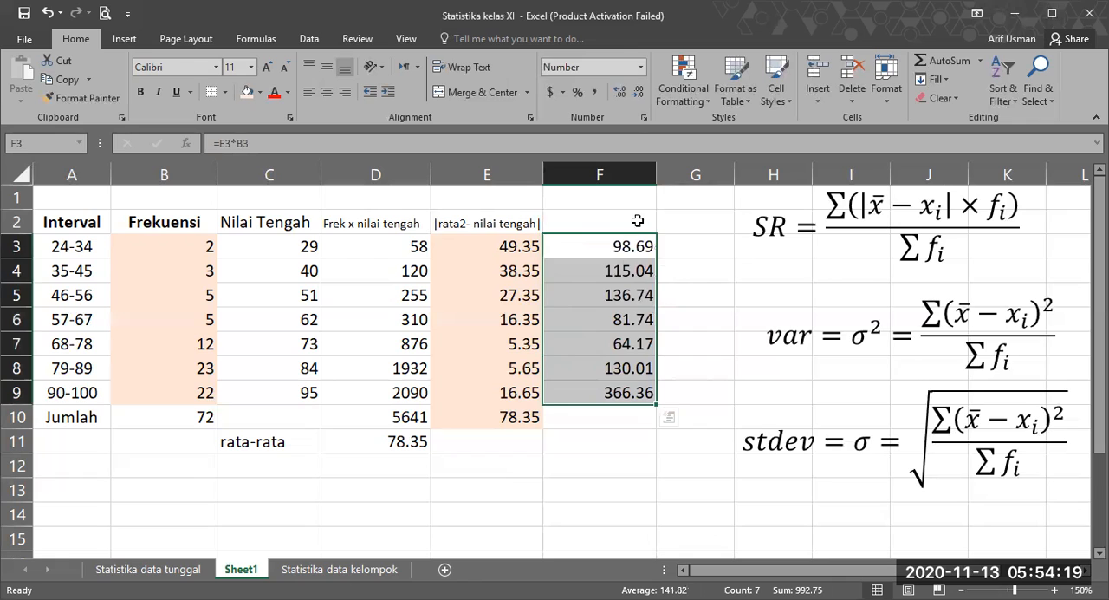
Step: Highlight the x̄ − xᵢ term in the SR formula to relate it to the deviation columns
click(767, 335)
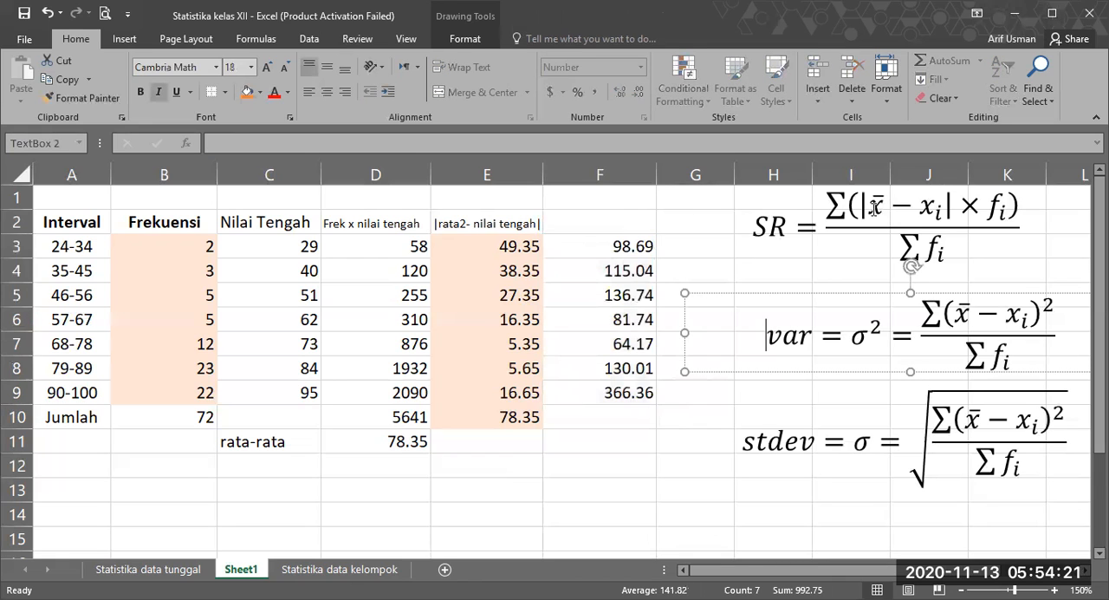
drag(888, 209, 932, 217)
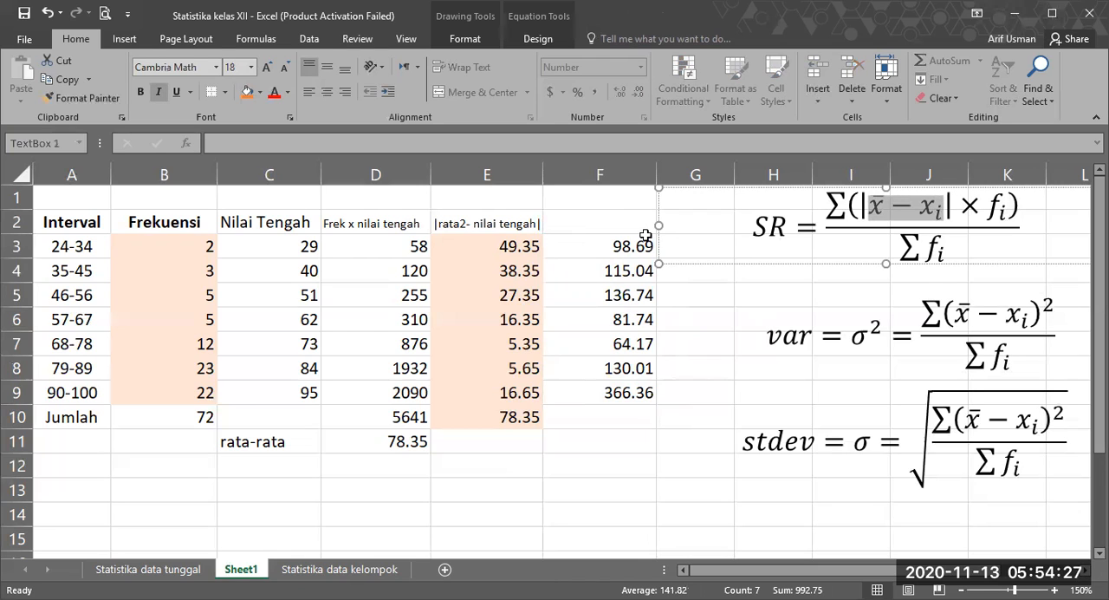
click(592, 226)
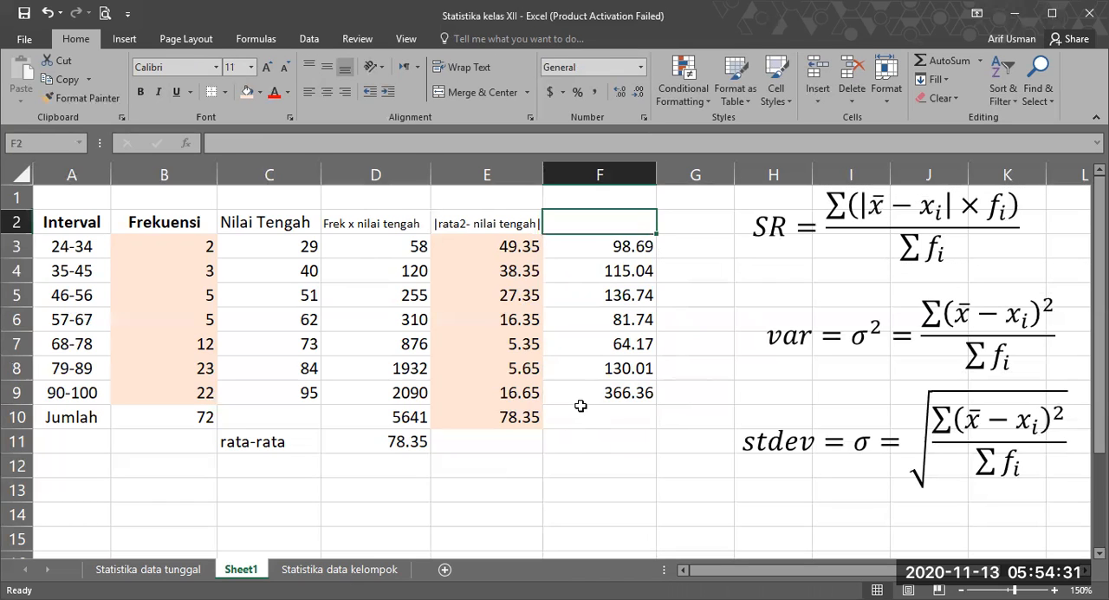
Step: Total the products of deviation and frequency in F10 with a SUM of F3:F9
click(578, 419)
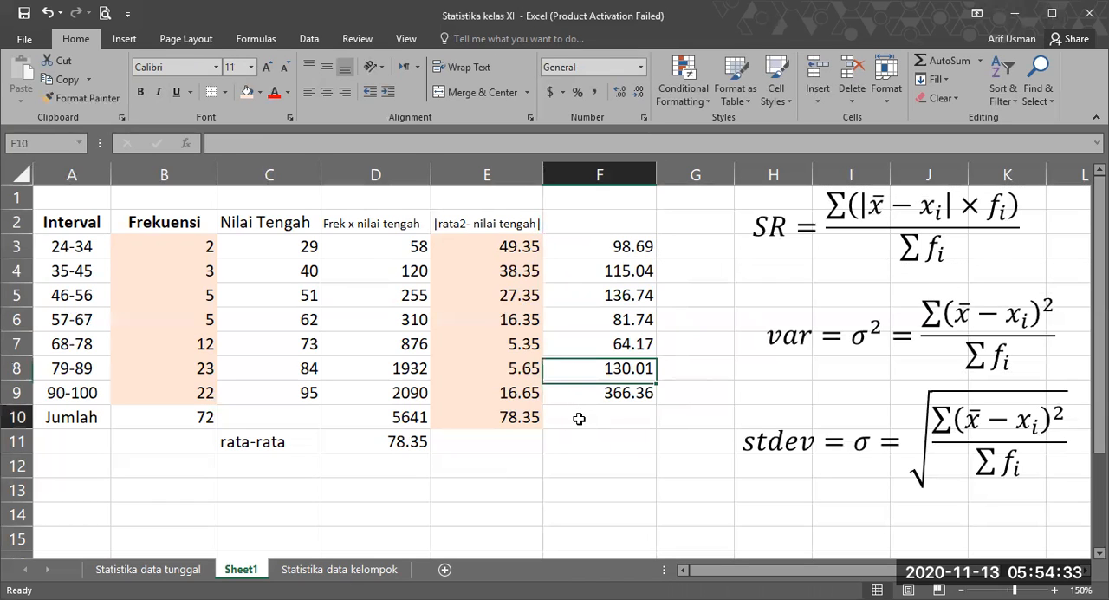
text(=)
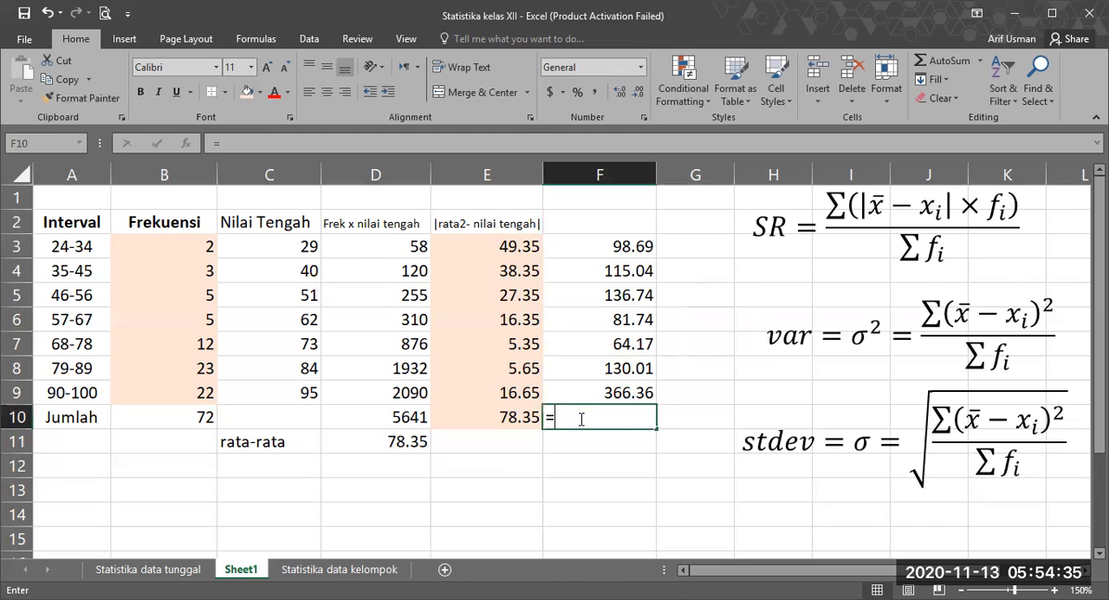
text(sum()
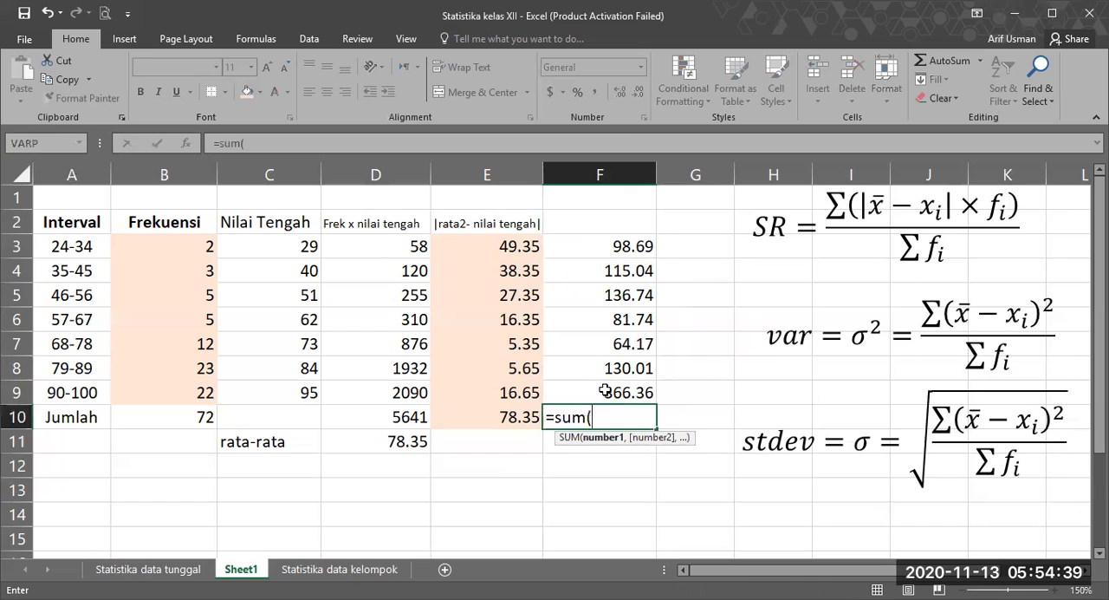
key(Return)
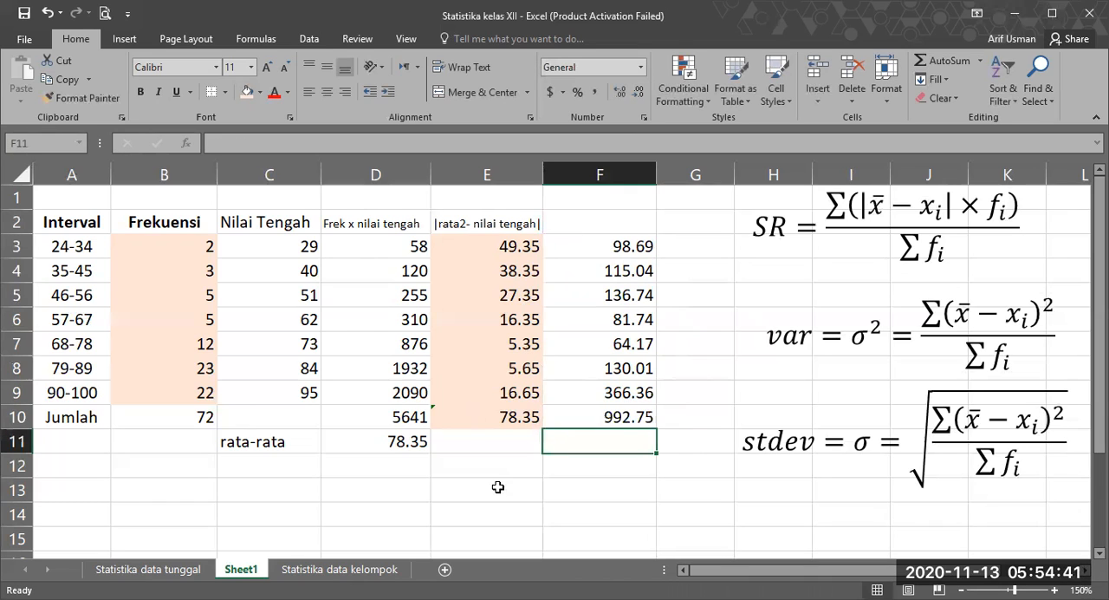
click(471, 446)
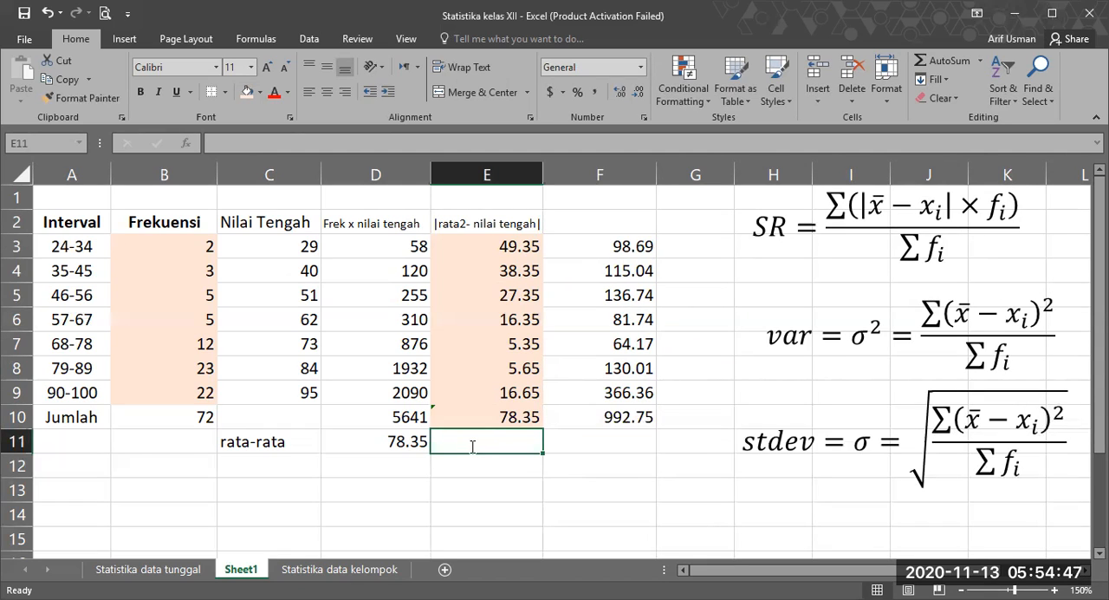
Step: Label E11 as "Simp Rata2" and calculate the mean deviation in F11 with =F10/B10
text(Simp)
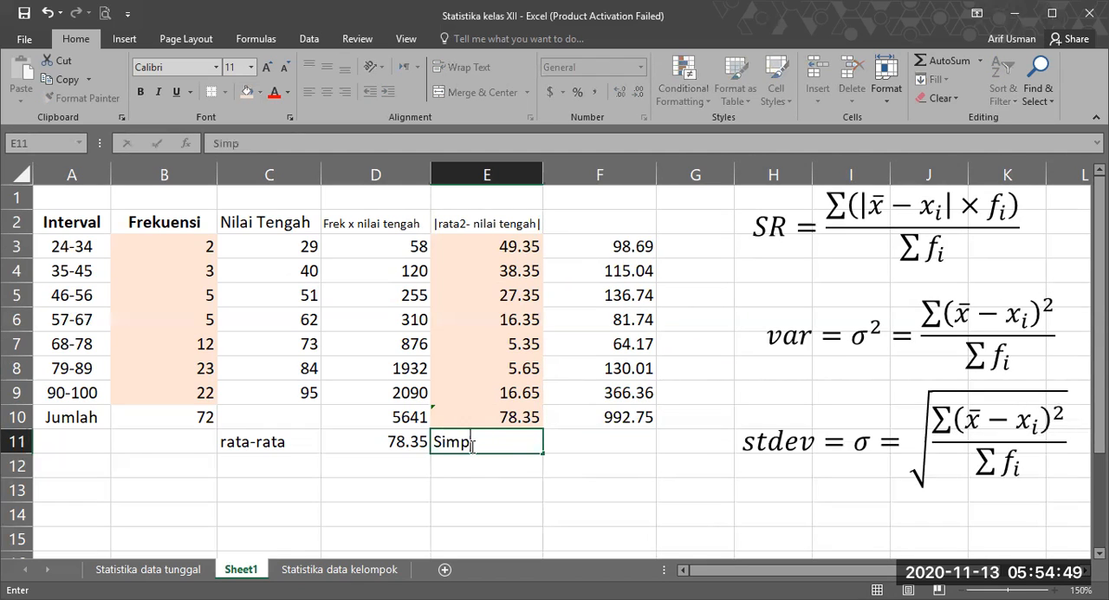
text(.Rata2)
key(Tab)
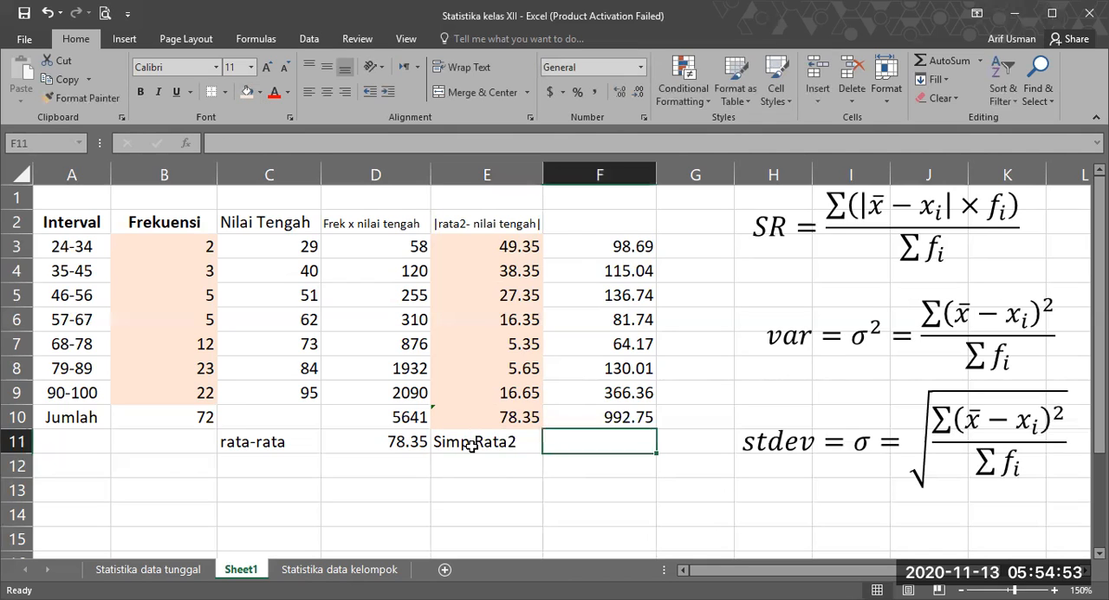
text(=)
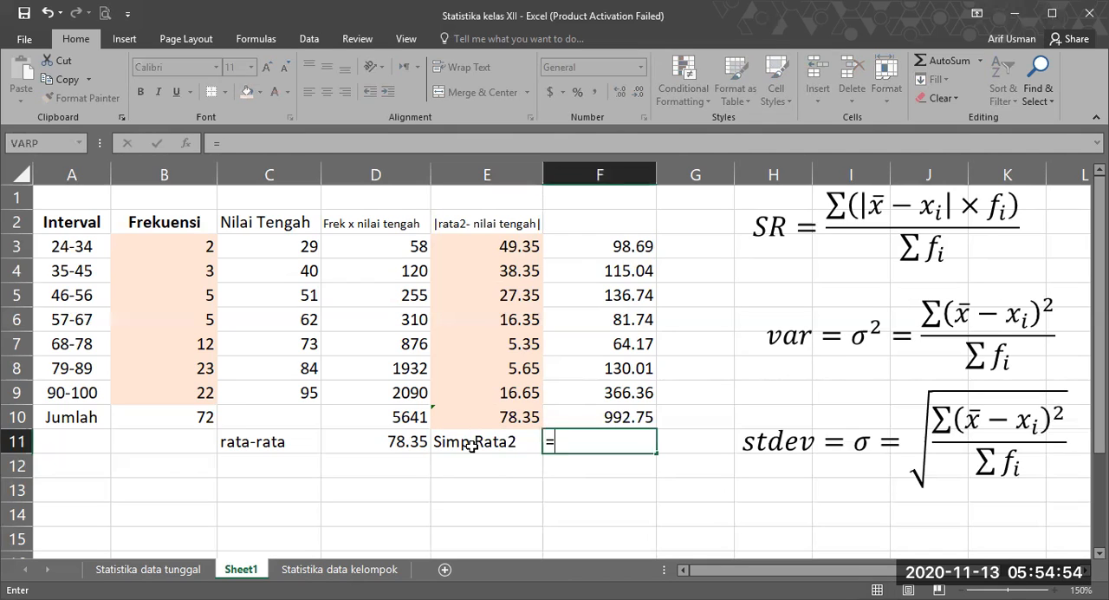
click(606, 420)
text(/)
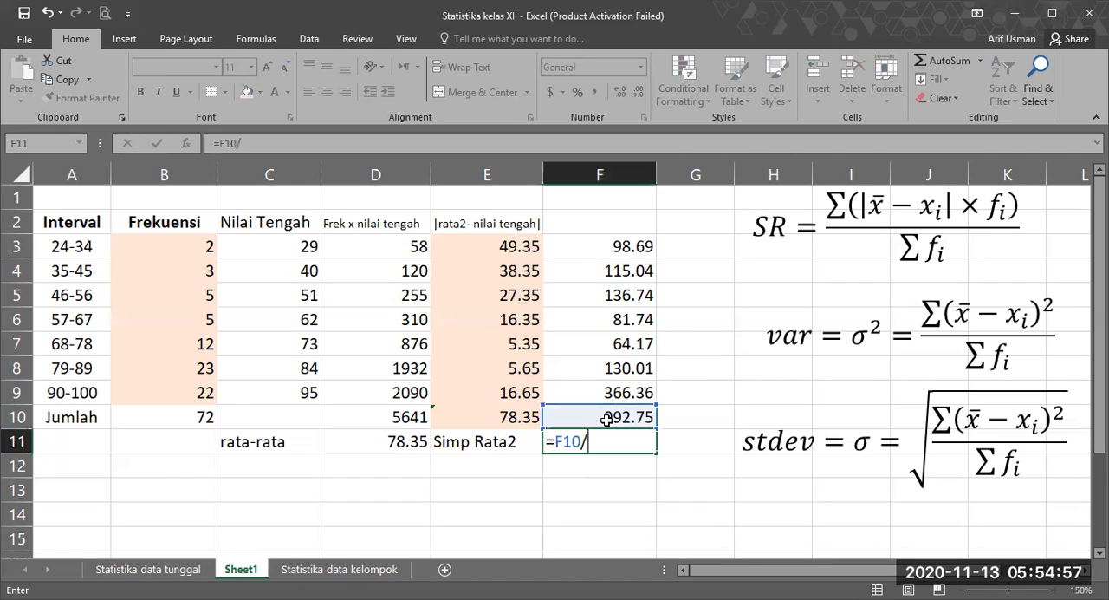
click(174, 420)
key(Return)
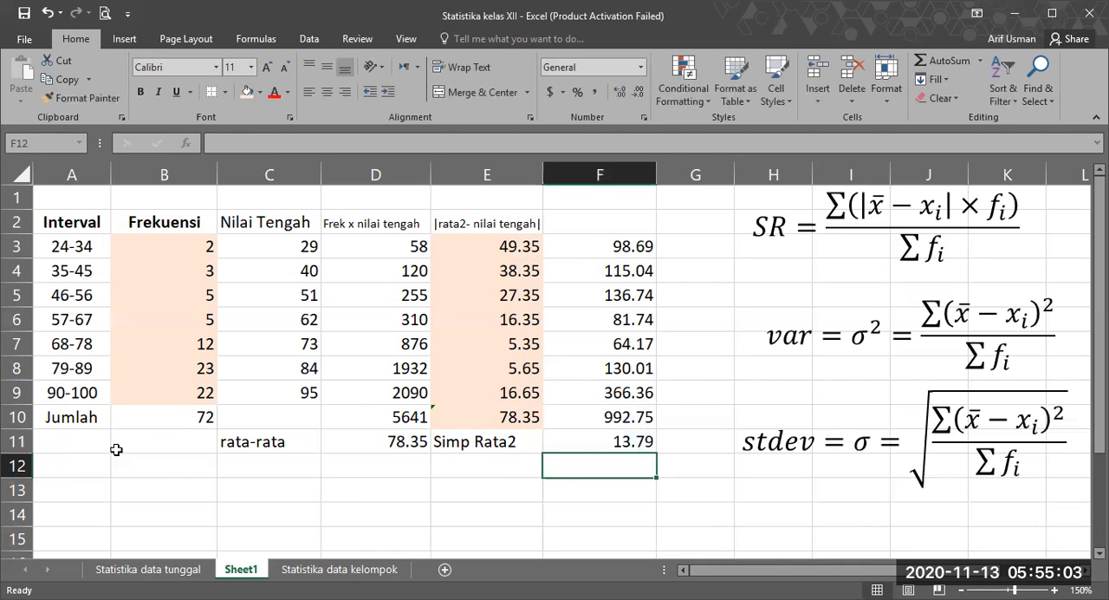
Step: Apply a thick outside border around the Jumlah row, A10:F10
click(71, 417)
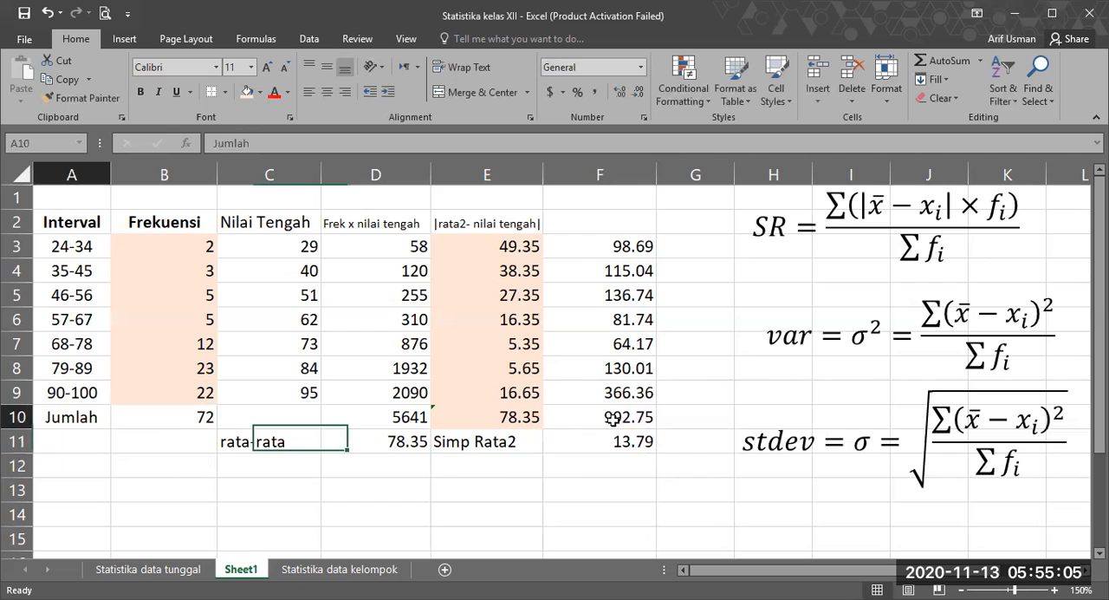
shift+click(611, 420)
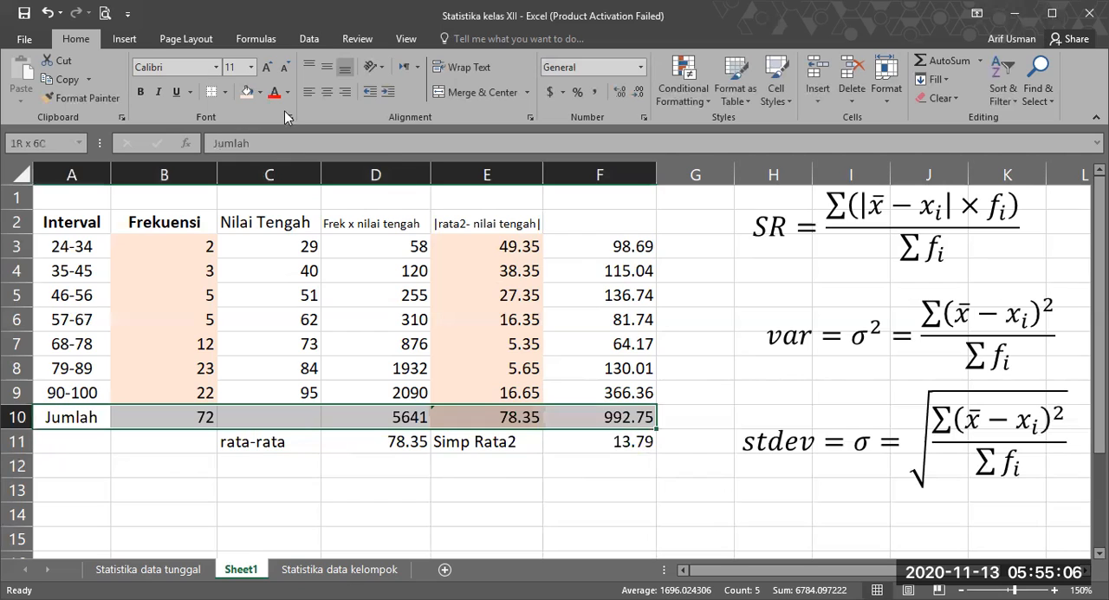
click(227, 92)
click(243, 269)
click(371, 486)
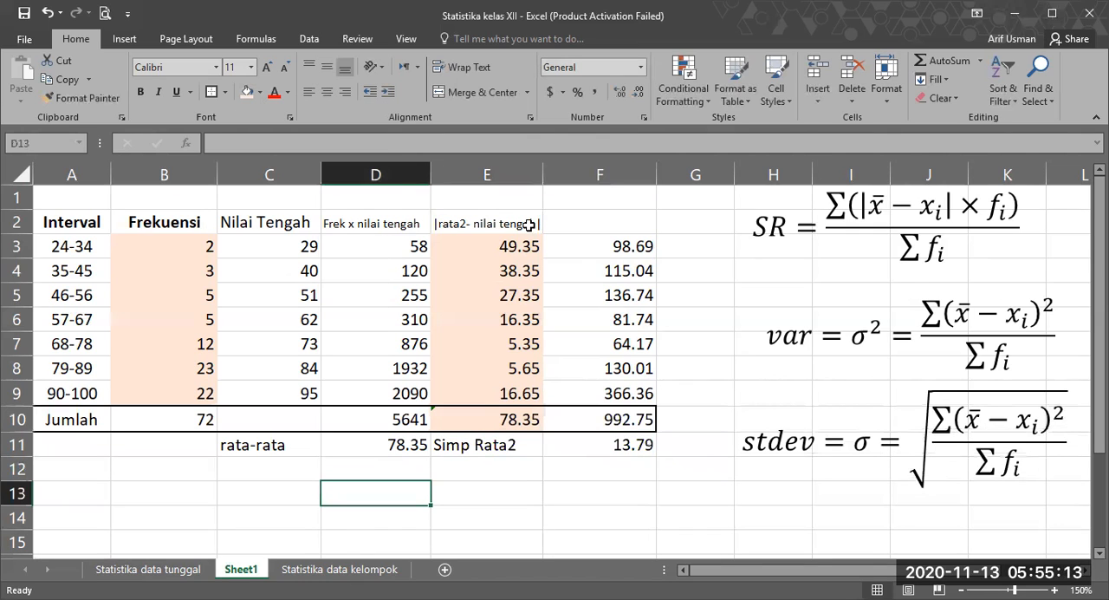
Step: Examine how the 24-34 row's absolute deviation derives from the mean in D11 and midpoint in C3, and relate it to the frequency in B3
click(366, 445)
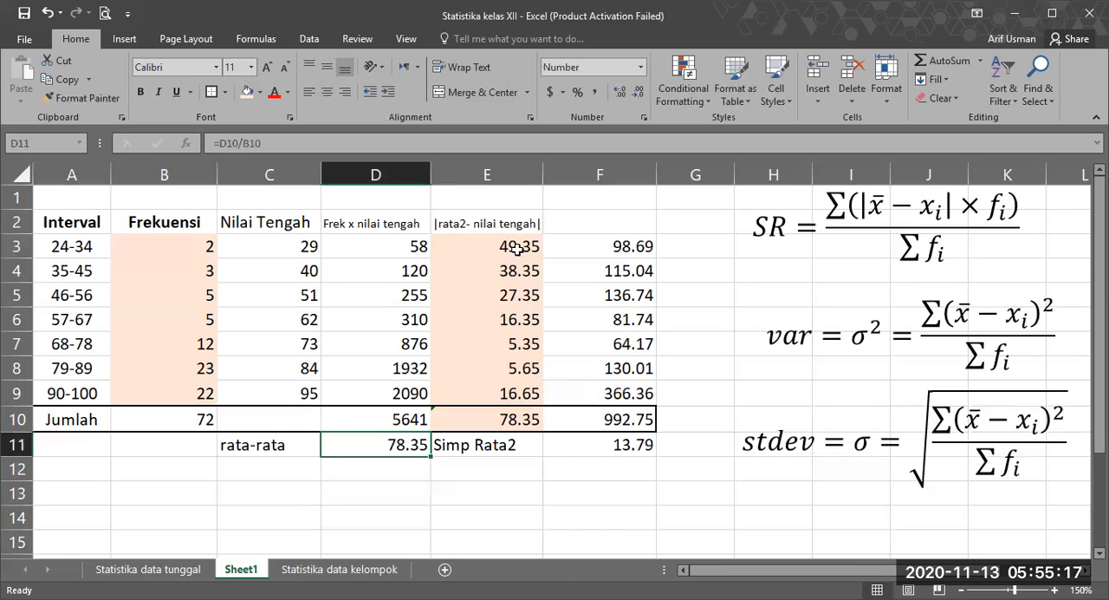
click(516, 249)
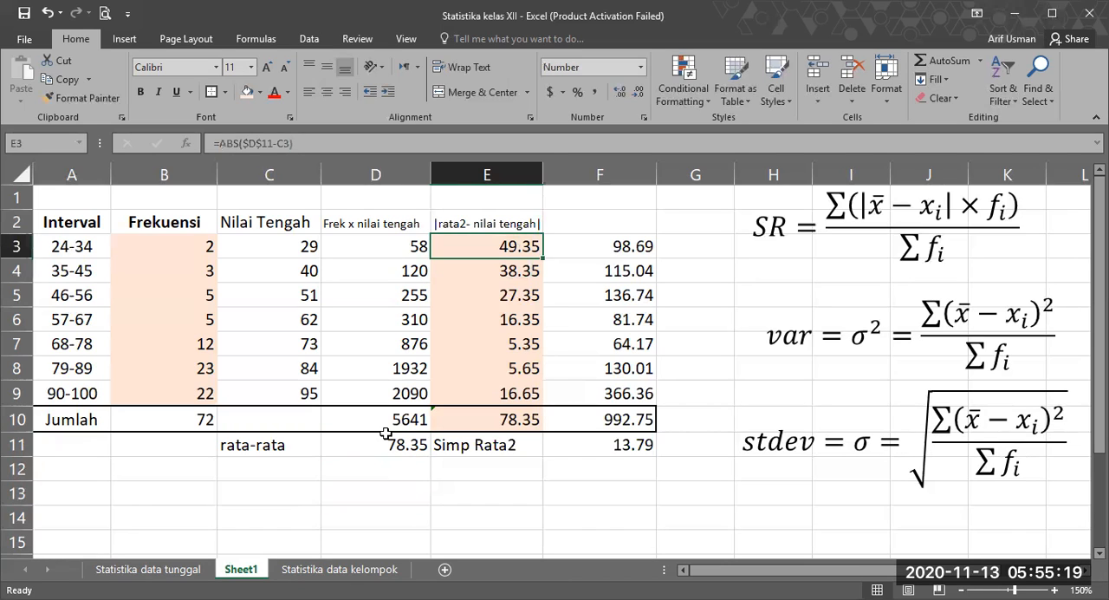
click(296, 249)
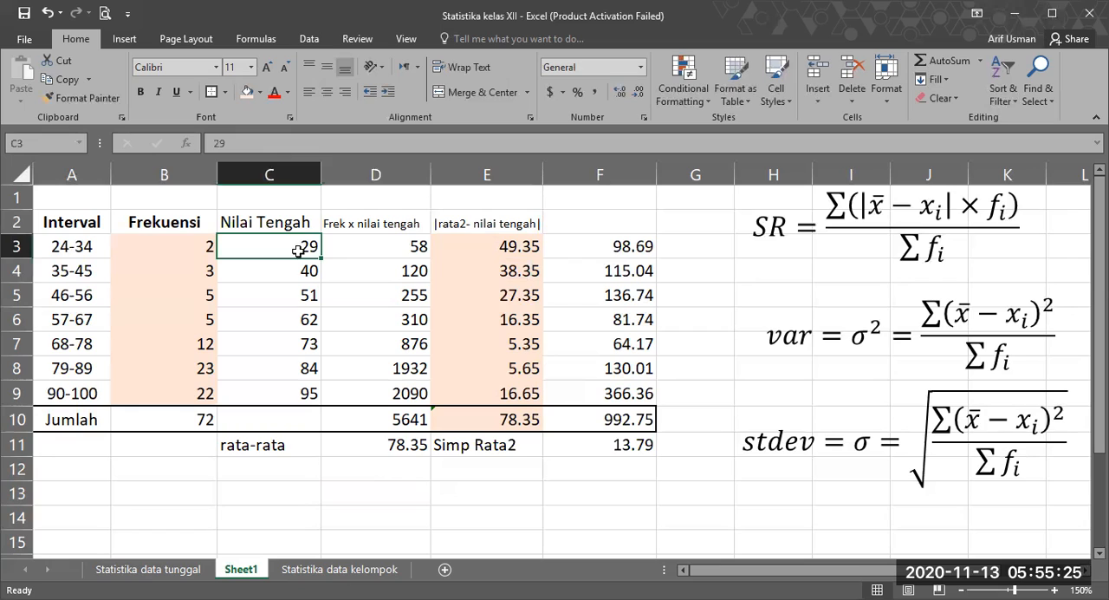
click(349, 451)
click(301, 246)
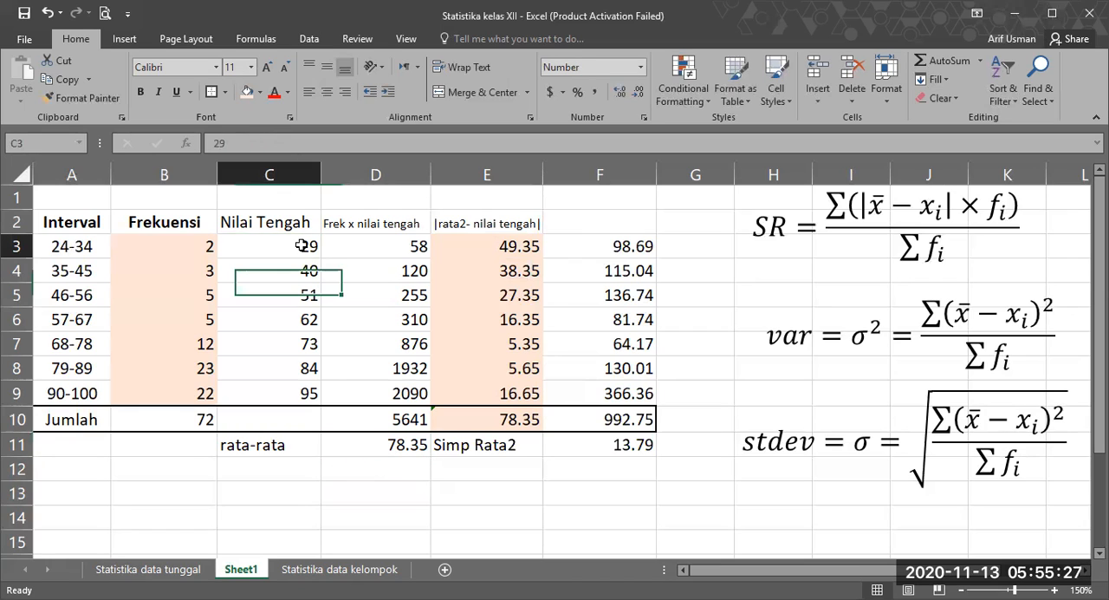
click(504, 249)
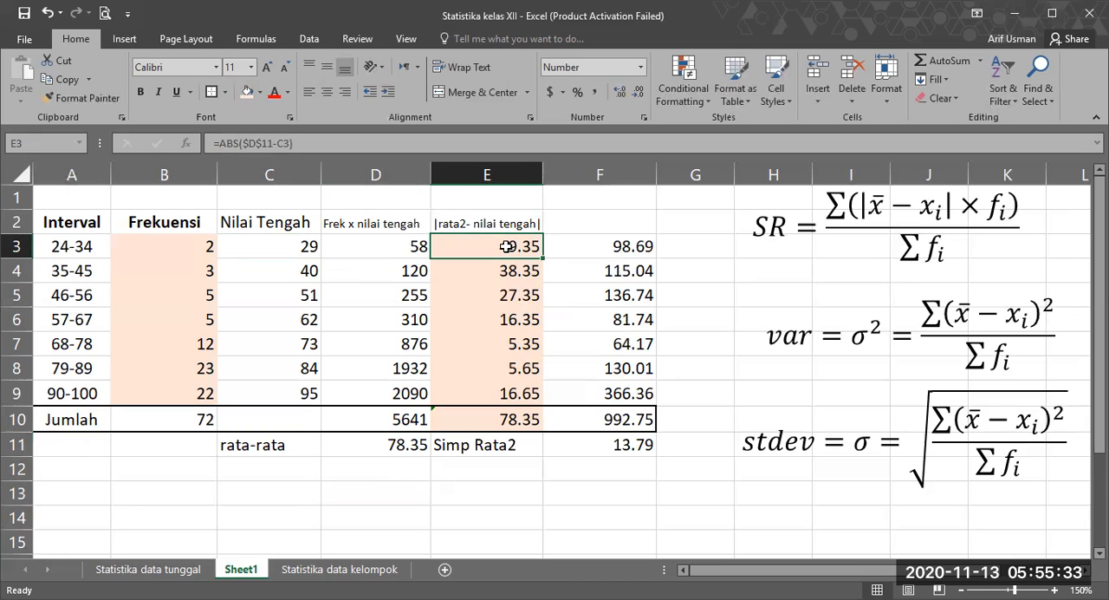
click(208, 251)
click(474, 249)
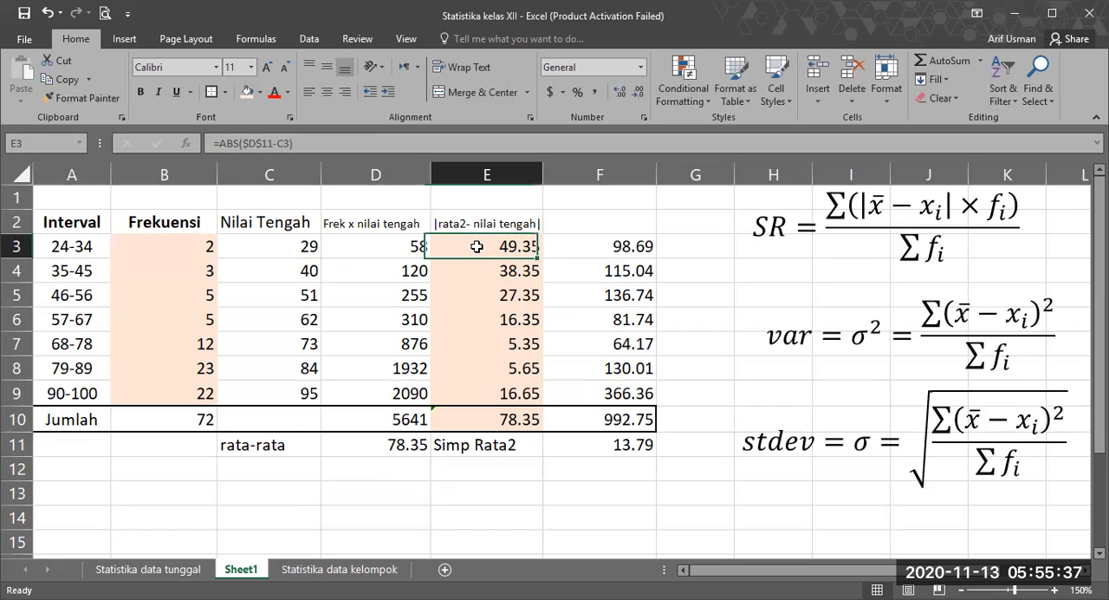
click(192, 242)
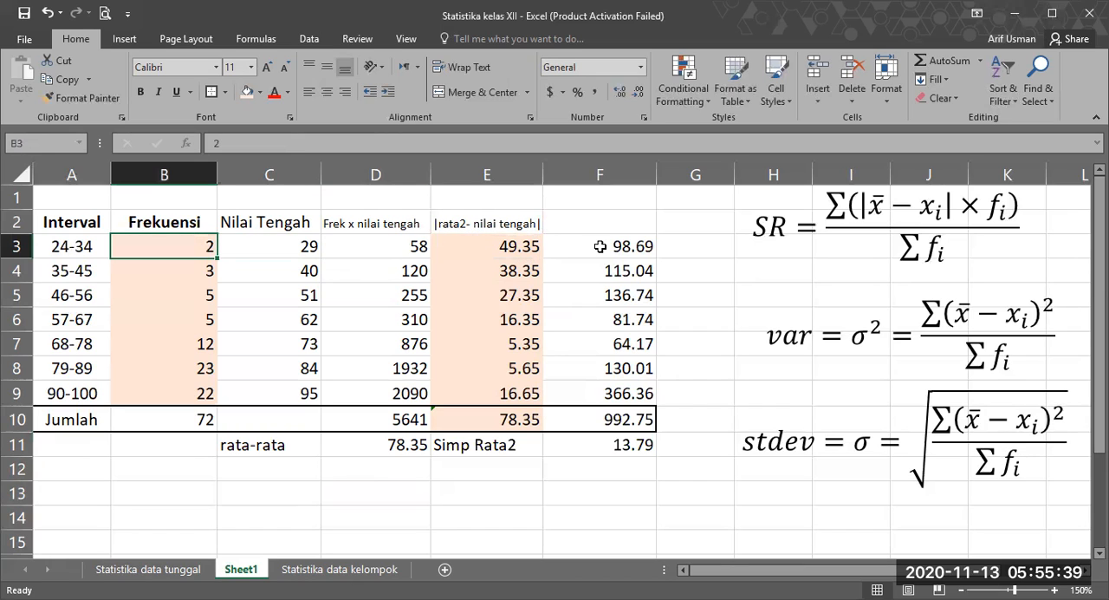
Step: Review the 35-45 row's deviation, frequency and product, then the F3:F9 products, their sum in F10 and the mean deviation in F11
click(394, 443)
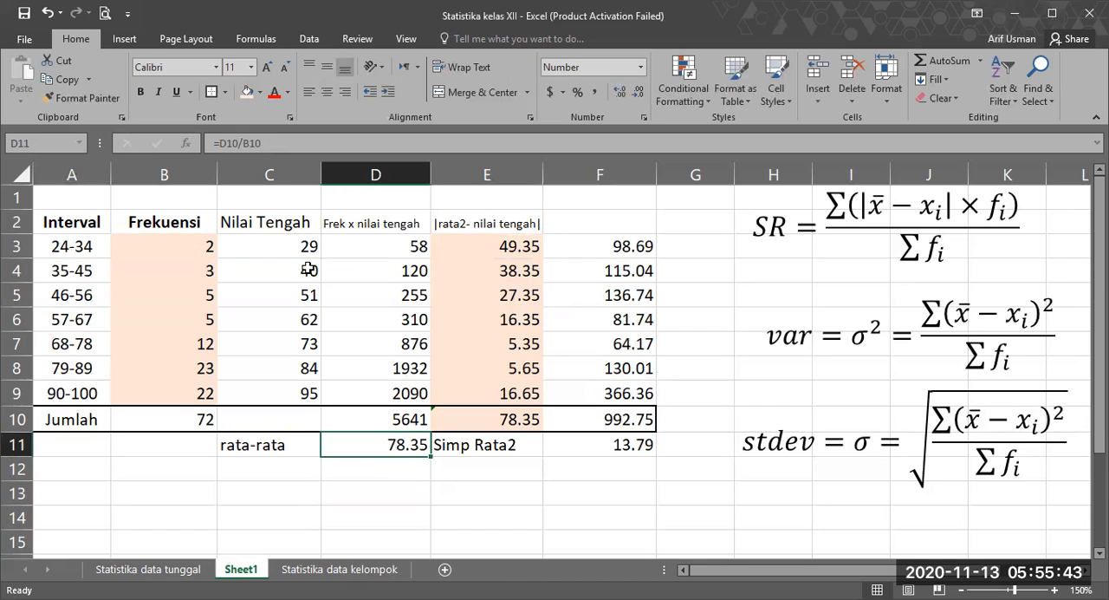
click(490, 270)
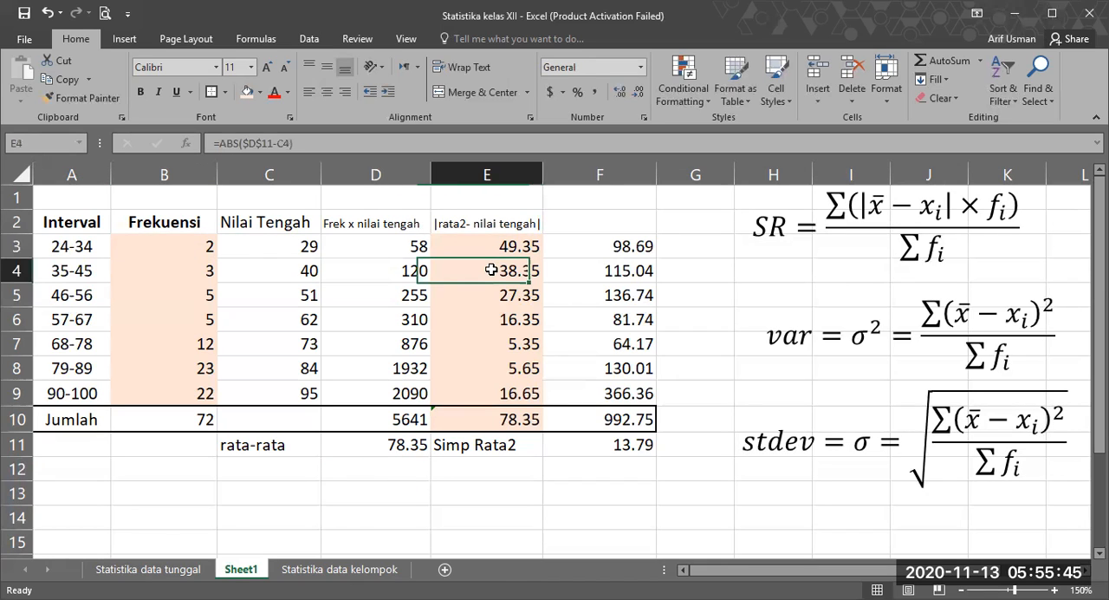
click(194, 271)
click(605, 267)
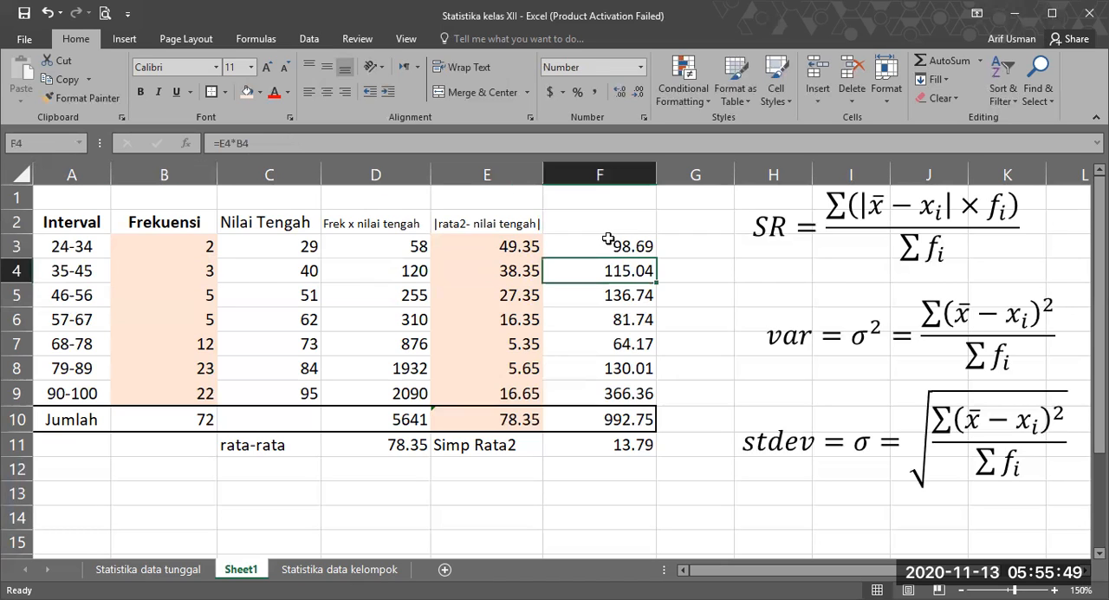
drag(600, 247, 599, 393)
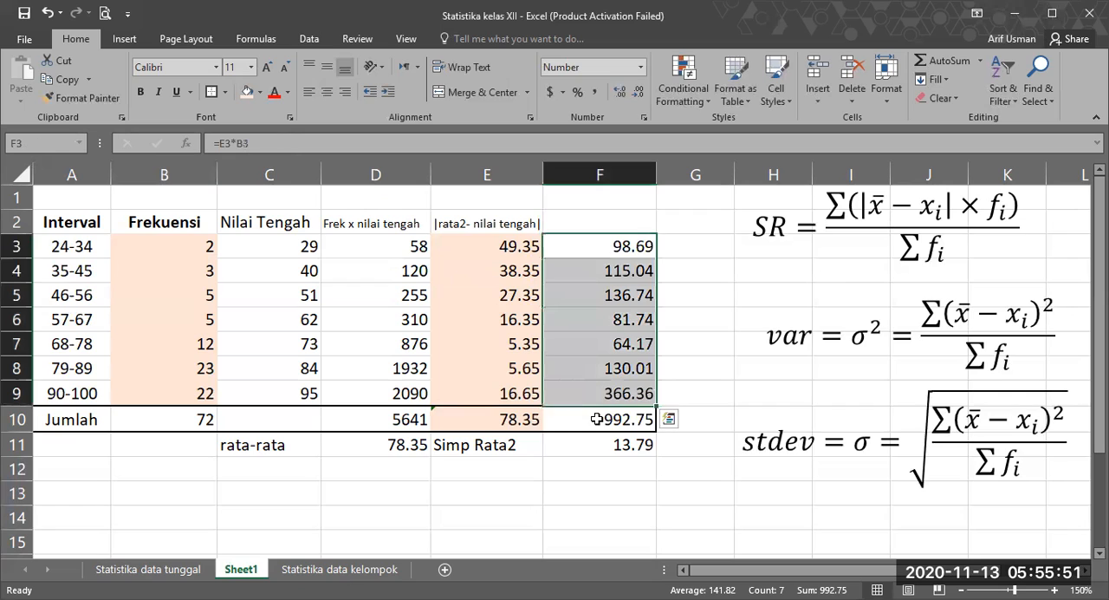
click(596, 418)
click(596, 418)
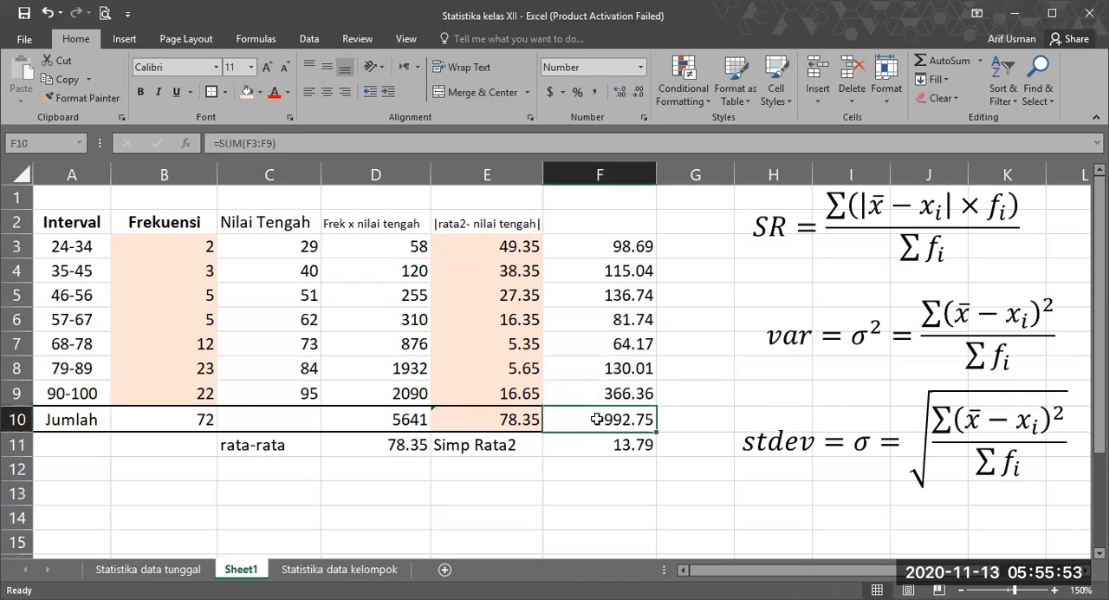
click(558, 445)
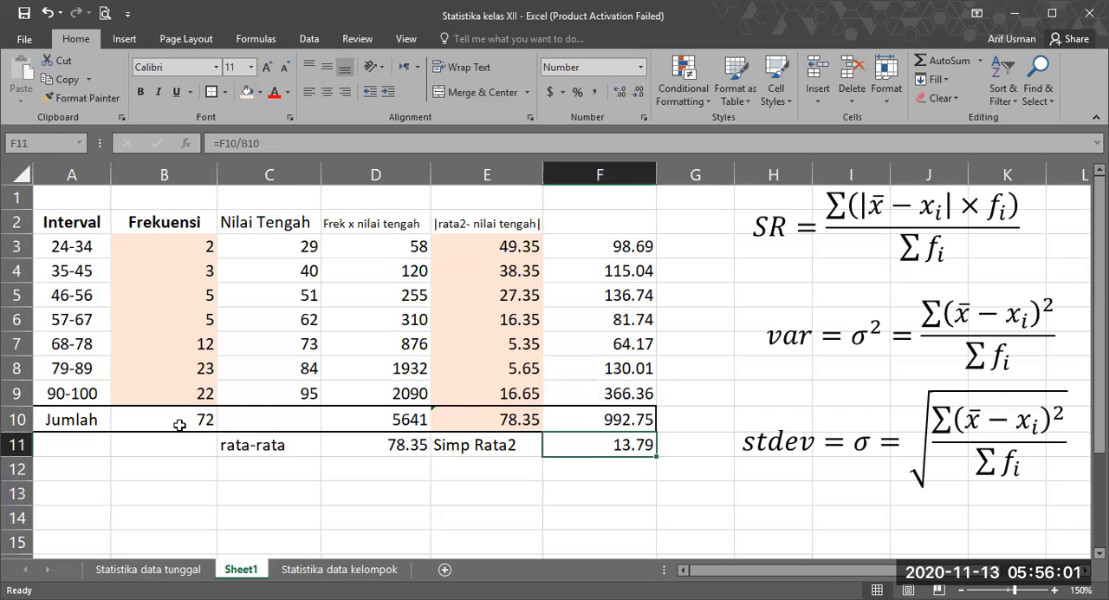
click(603, 485)
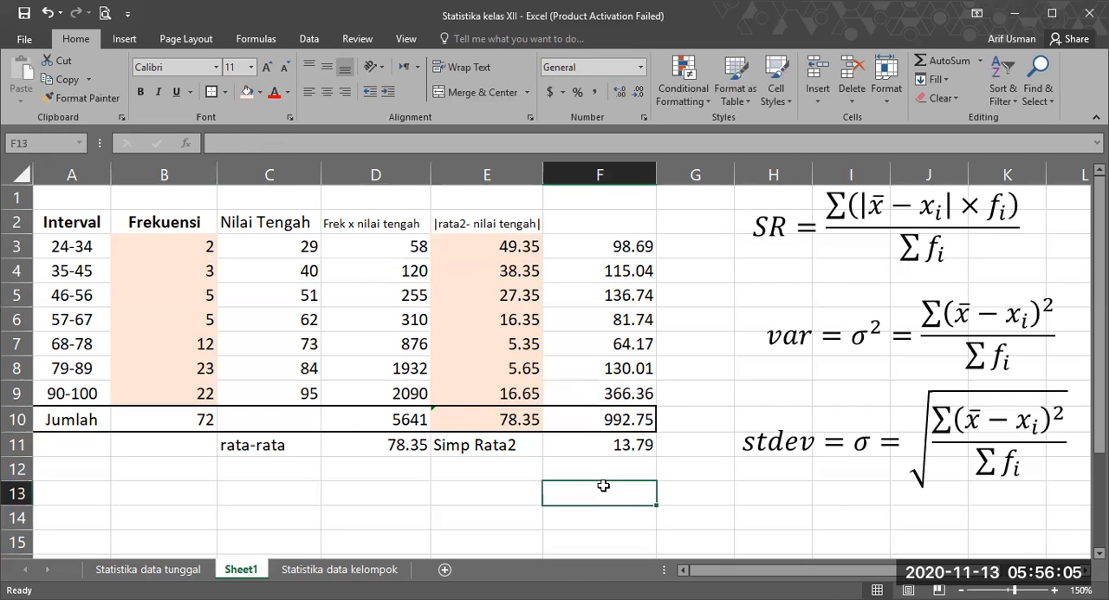
Step: Check the mean deviation in D88 of the Statistika data tunggal sheet, look at Statistika data kelompok, and return to Sheet1
click(130, 570)
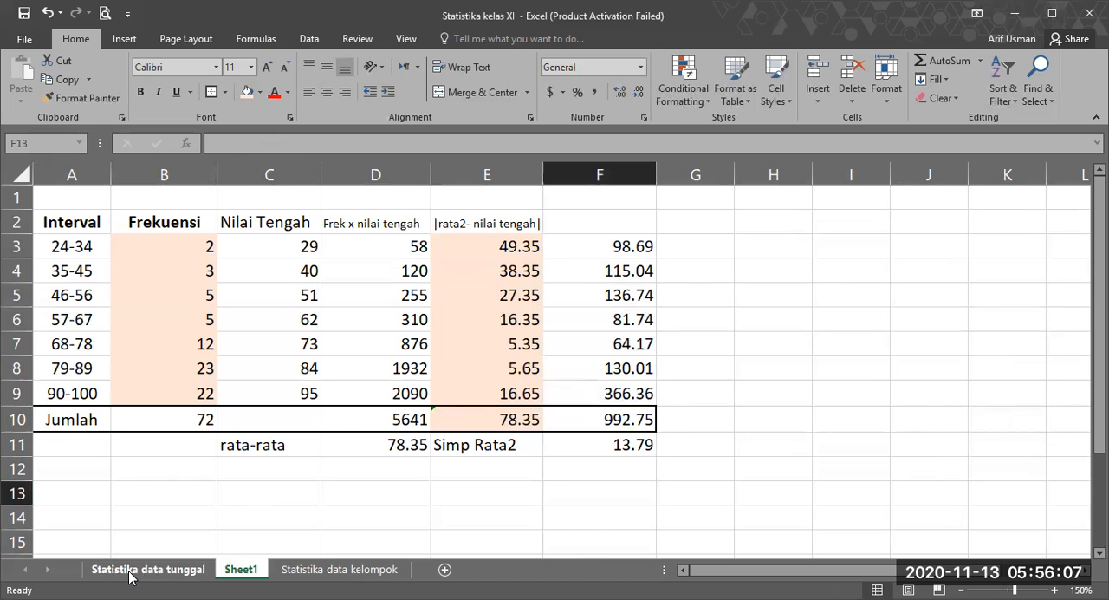
scroll(231, 396, down, 12)
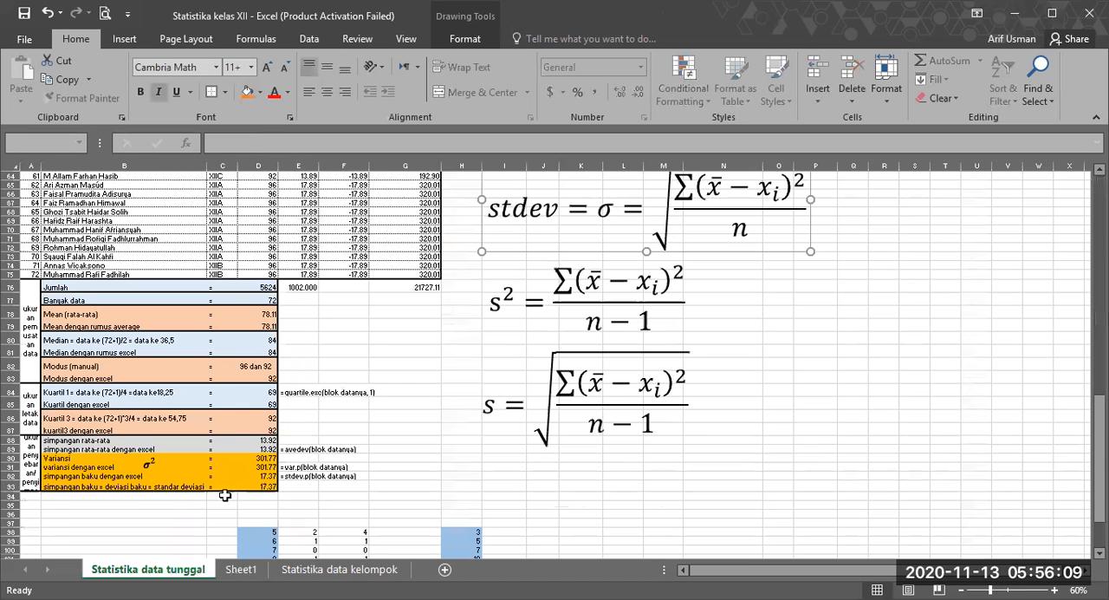
click(253, 440)
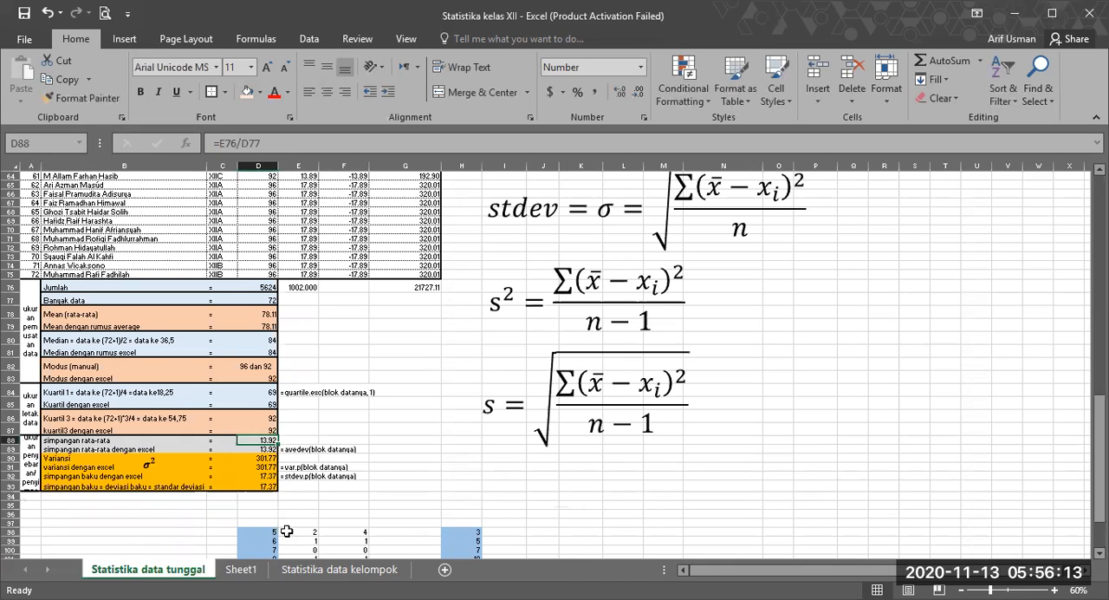
click(299, 572)
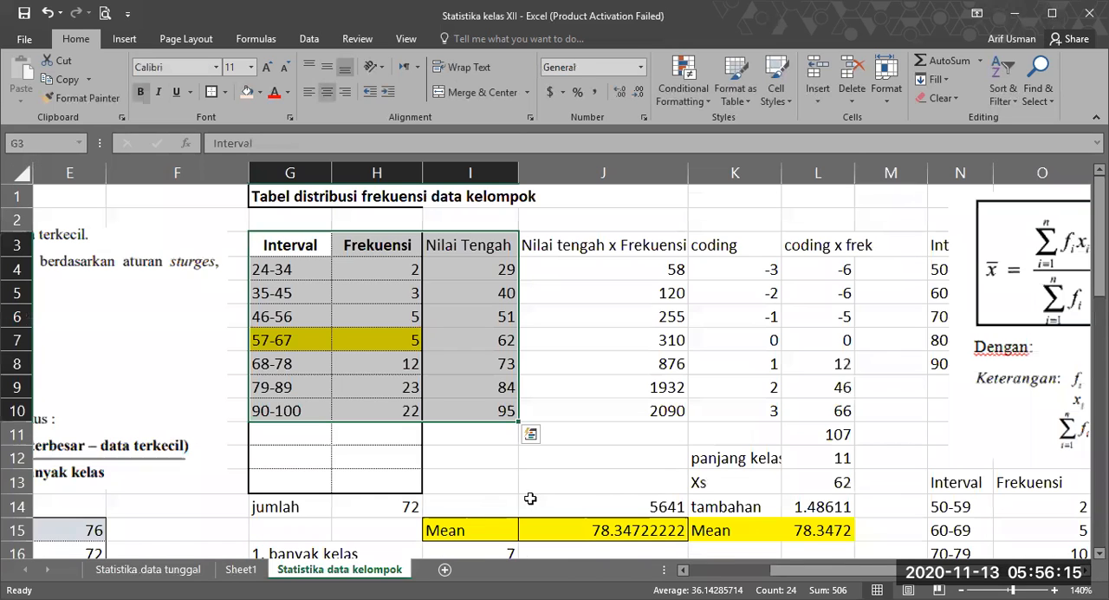
click(234, 571)
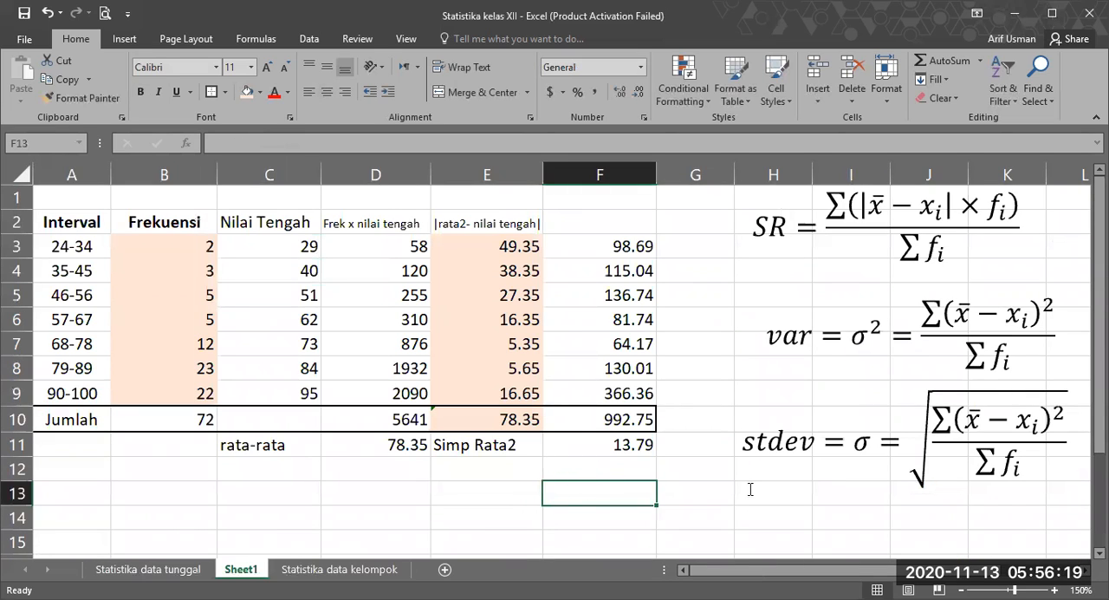
Step: Move the SR formula text box beneath the Simp Rata2 result, into rows 12 to 14 around columns D to F
key(Up)
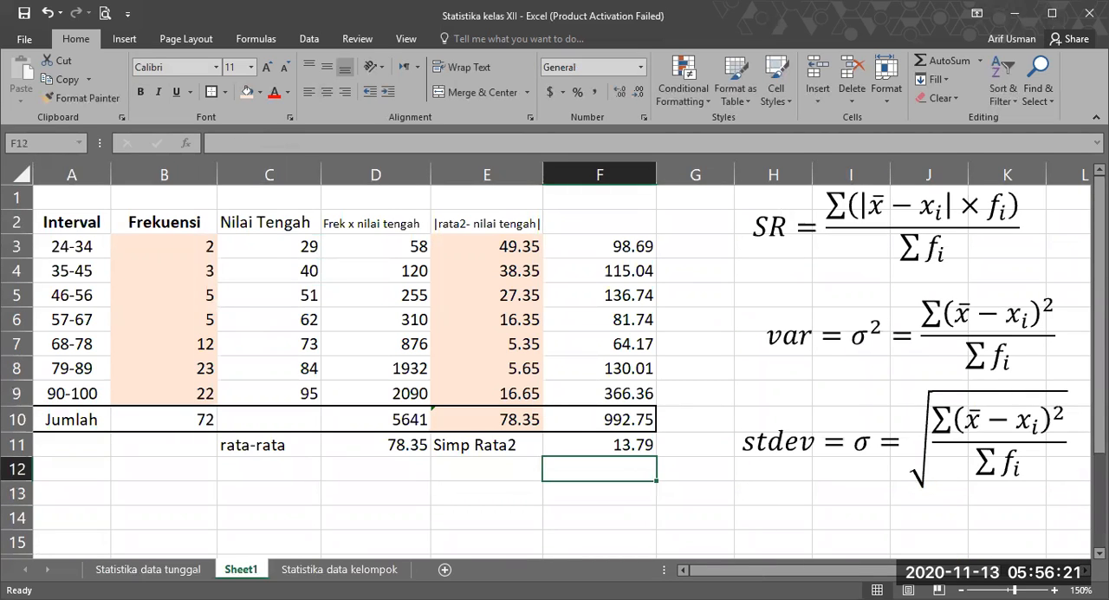
ctrl+scroll(554, 360, down, 2)
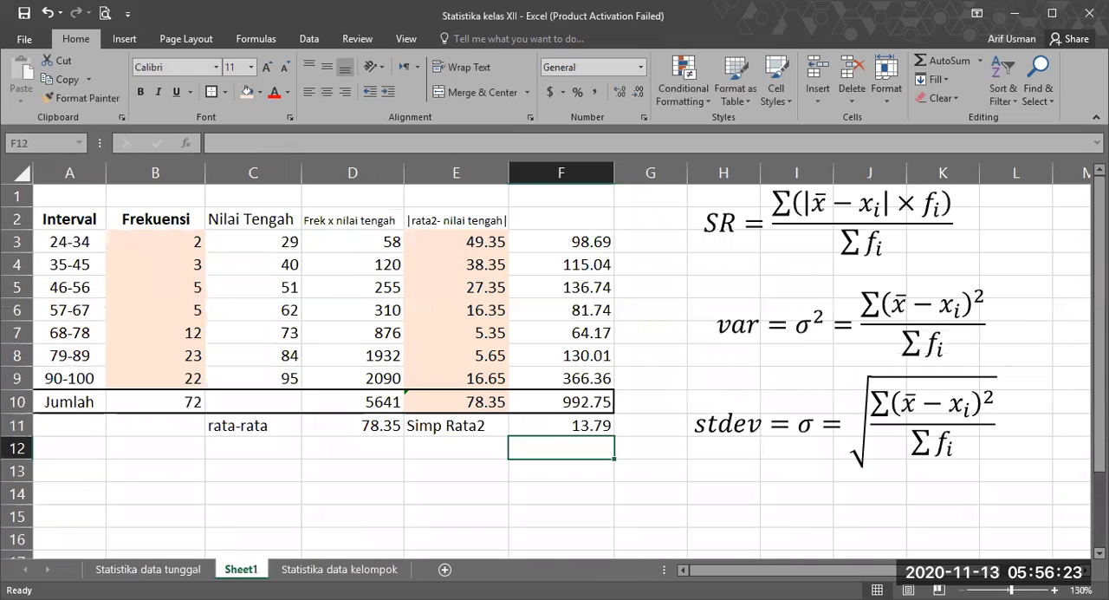
scroll(902, 471, down, 1)
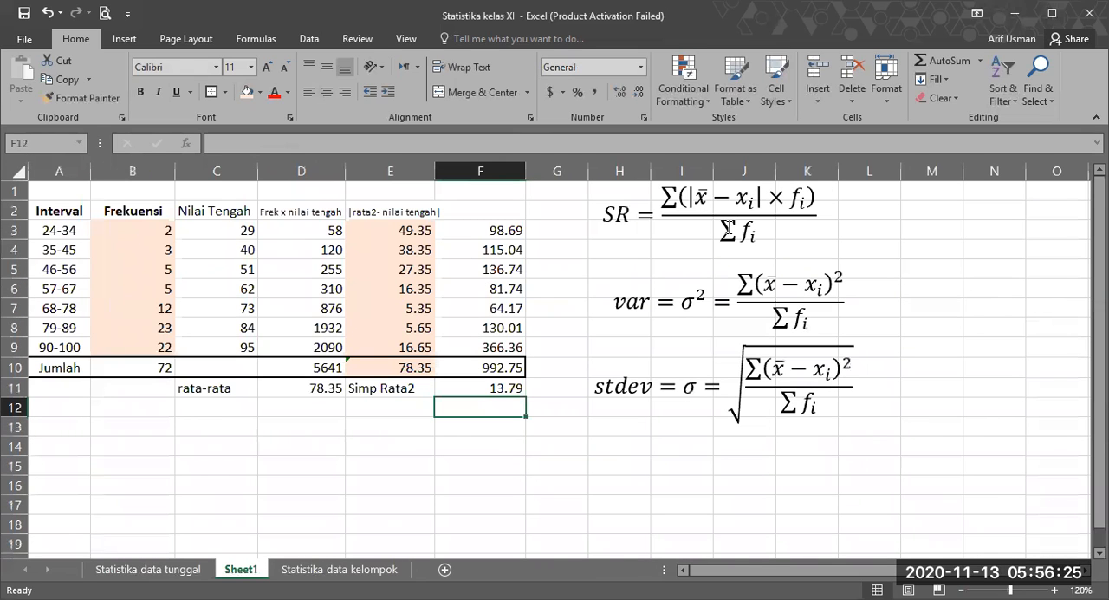
click(708, 225)
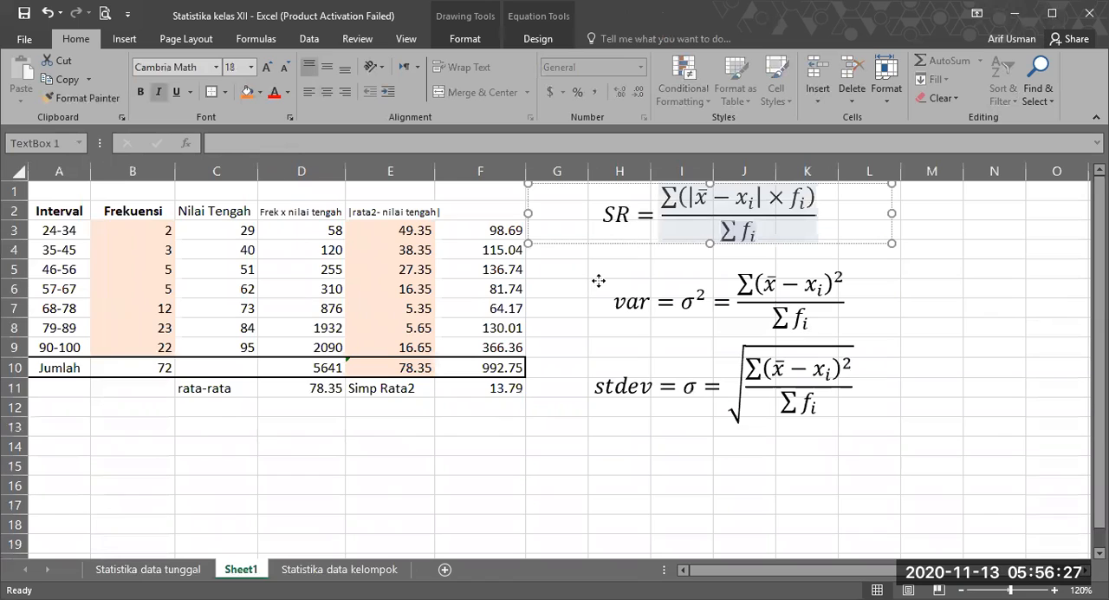
drag(377, 493, 335, 459)
click(716, 480)
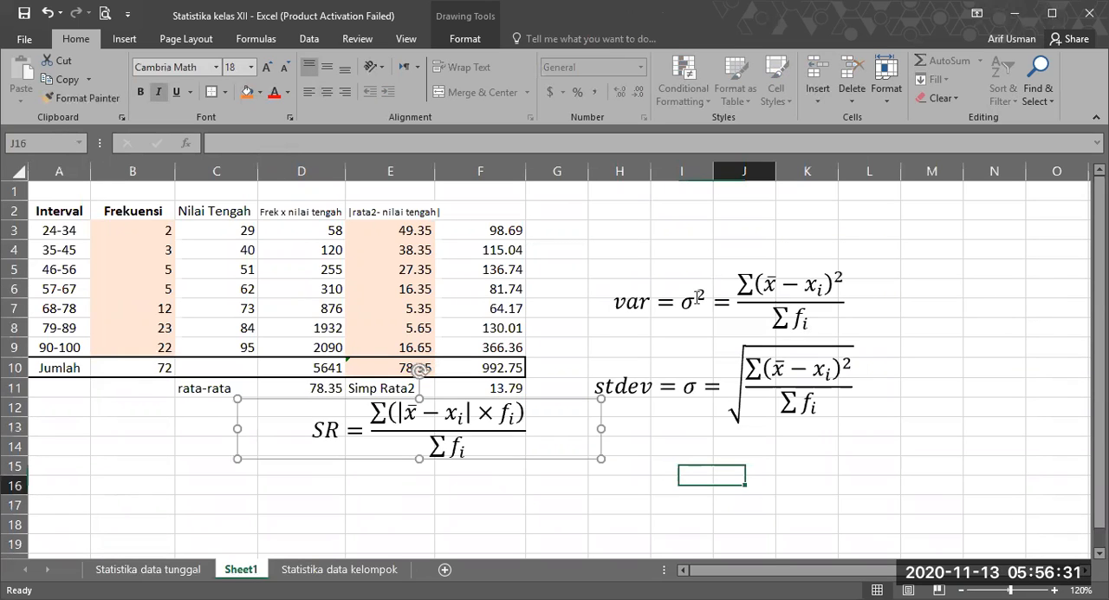
Step: Move the variance and standard deviation formula boxes farther from the table, placing both formulas one above the other in columns J to N
click(701, 316)
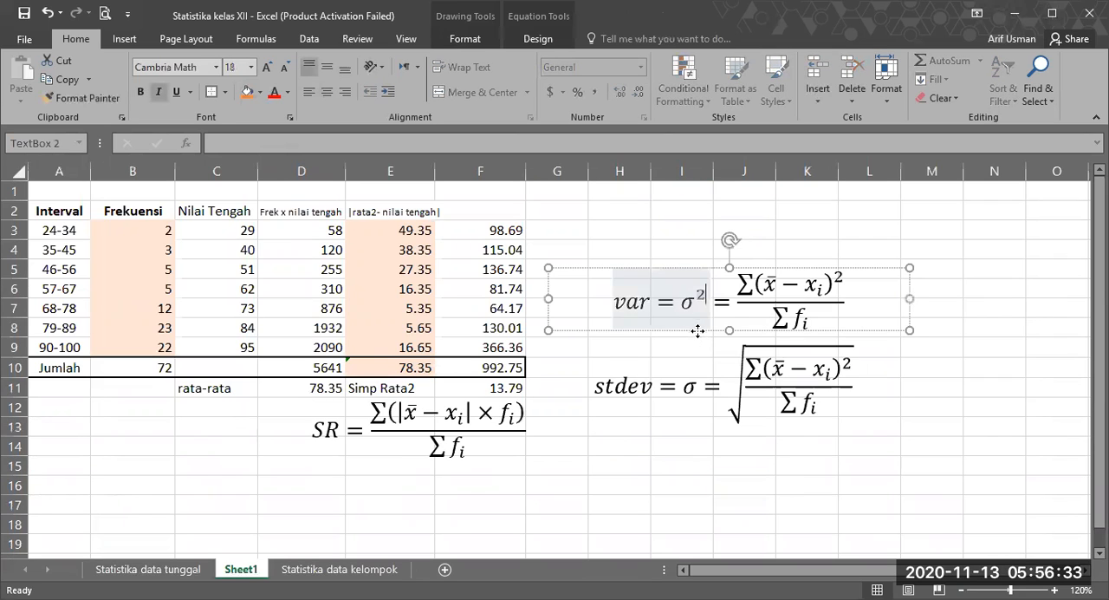
drag(840, 278, 993, 221)
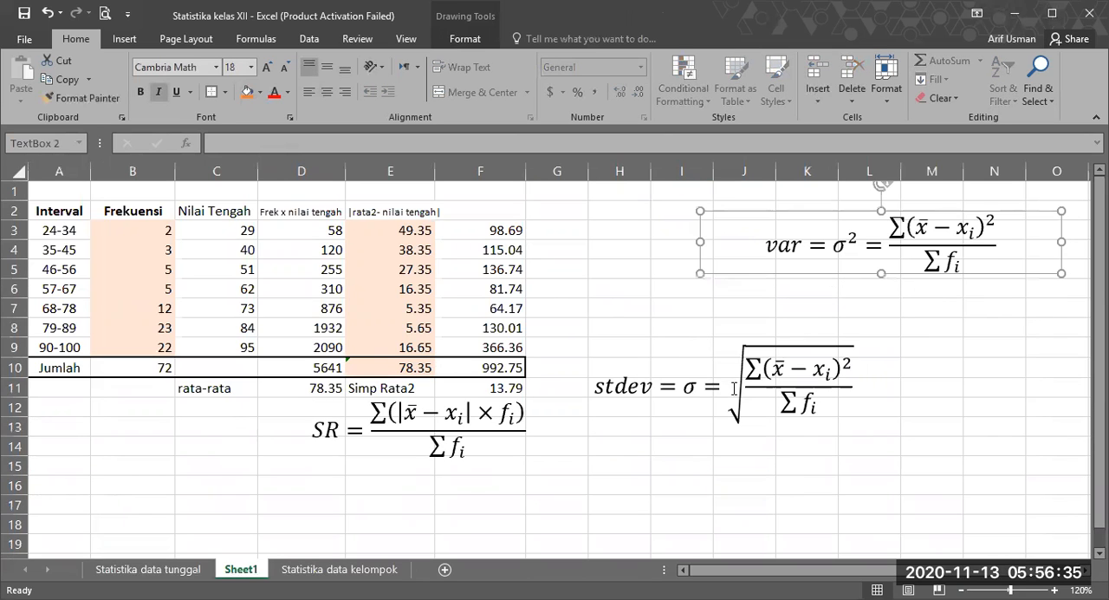
click(723, 396)
click(690, 431)
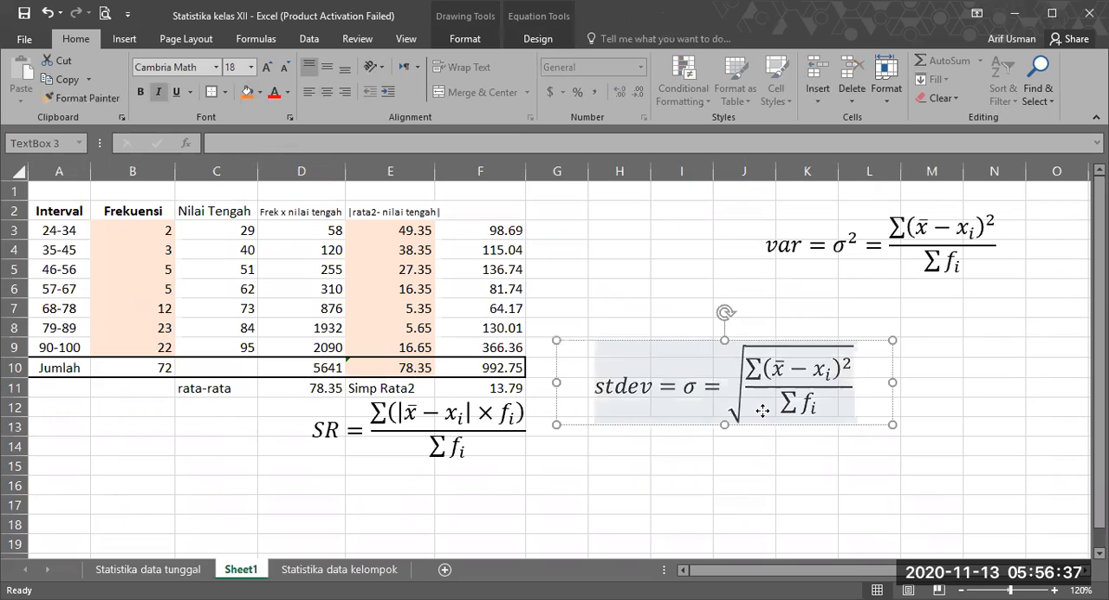
drag(693, 426, 844, 395)
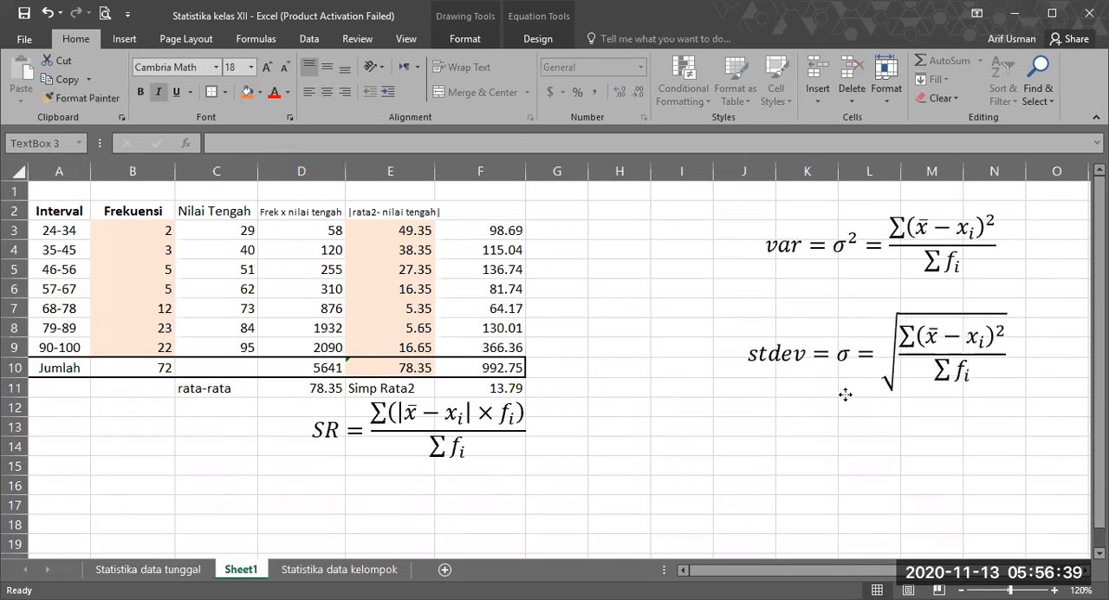
Step: Examine the squared-difference term in the variance numerator and the matching deviation in E3
key(Escape)
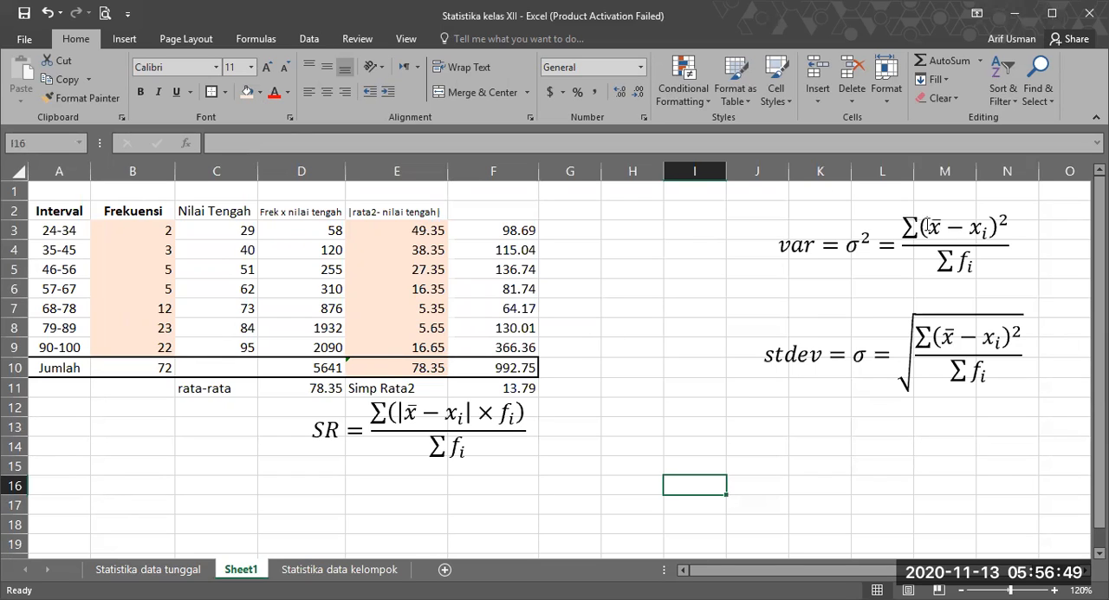
double_click(980, 224)
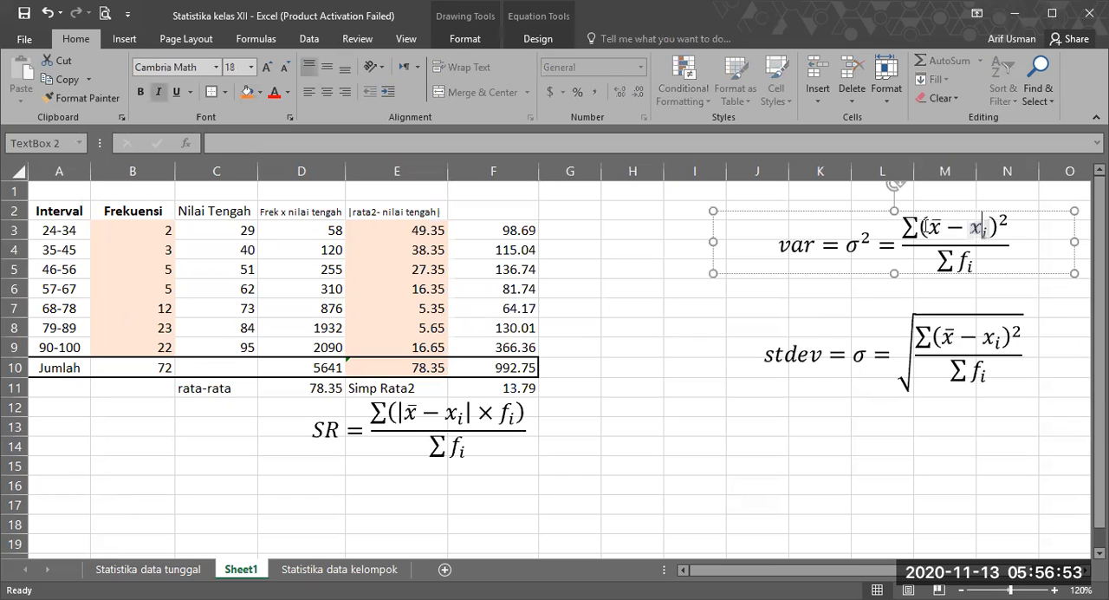
drag(962, 227, 927, 227)
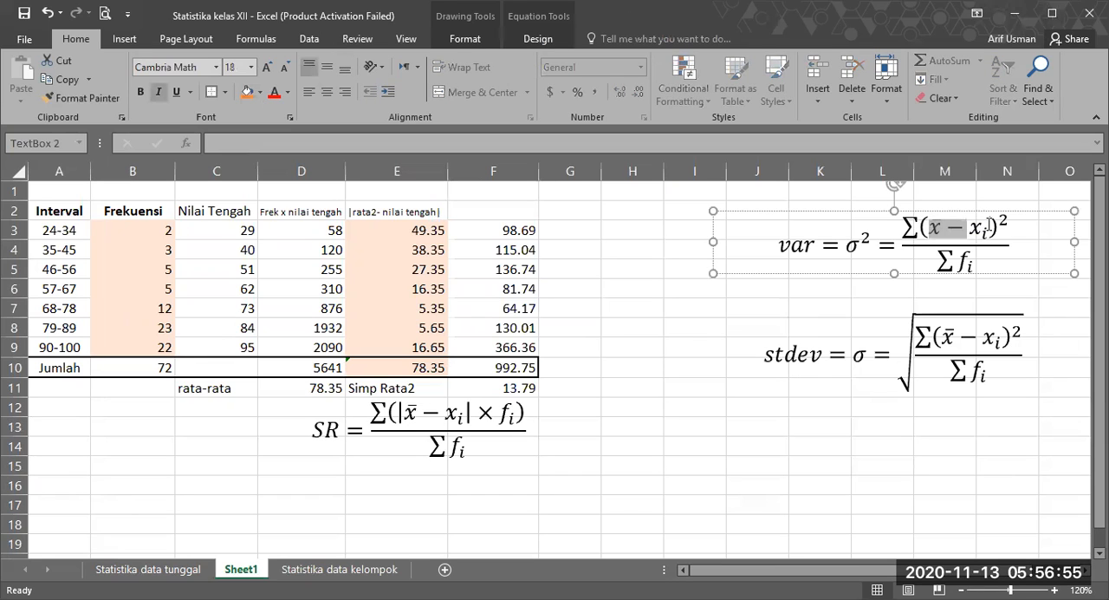
click(559, 229)
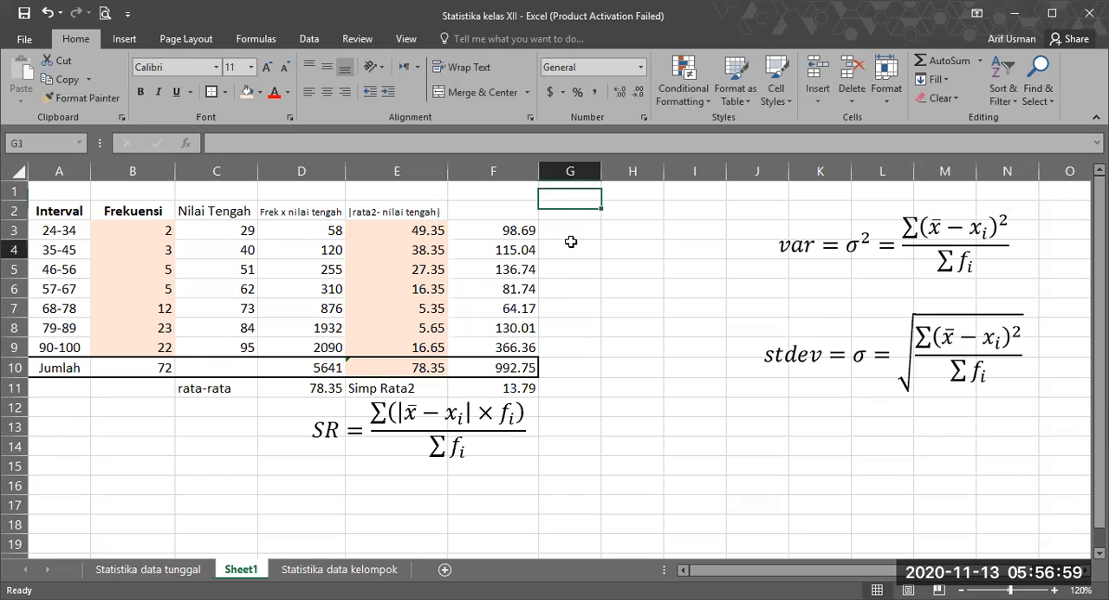
click(572, 247)
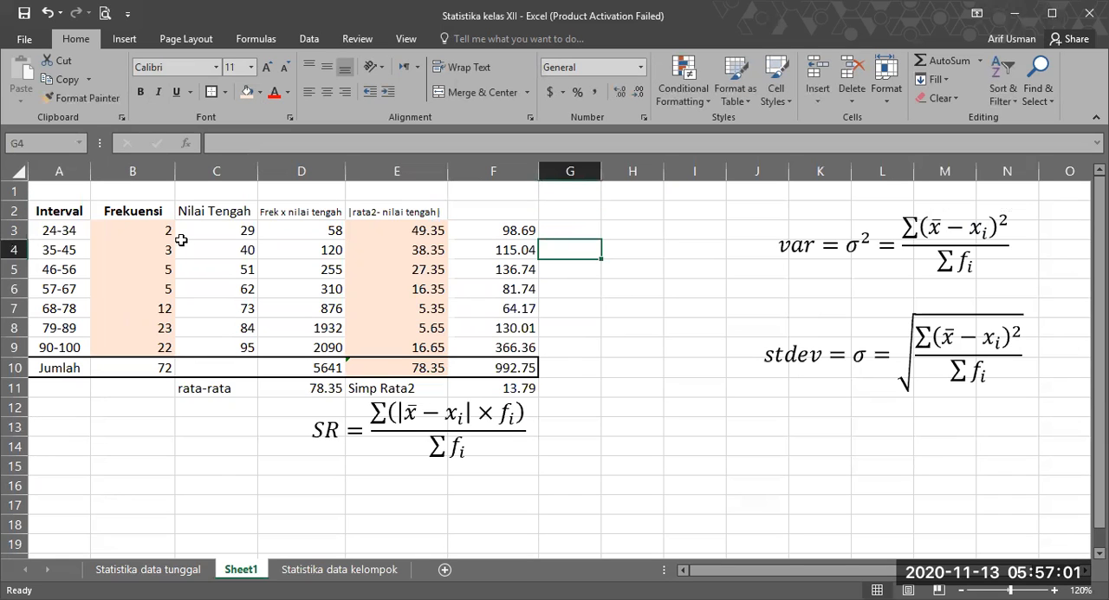
click(387, 227)
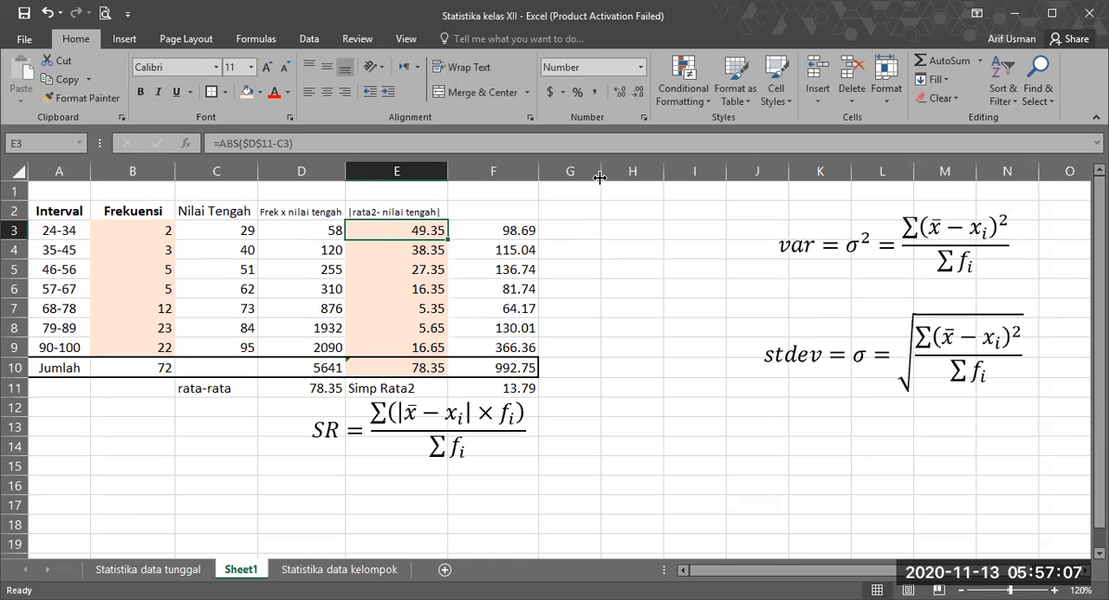
Step: Narrow column G to a thin spacer beside the table and widen column H
drag(560, 176, 559, 175)
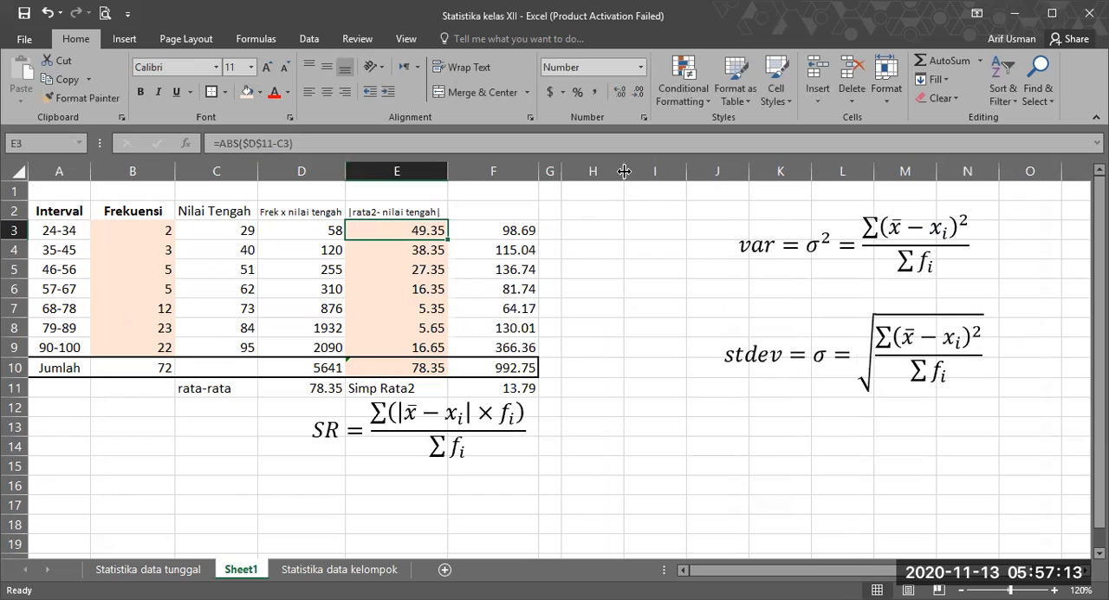
drag(624, 170, 651, 170)
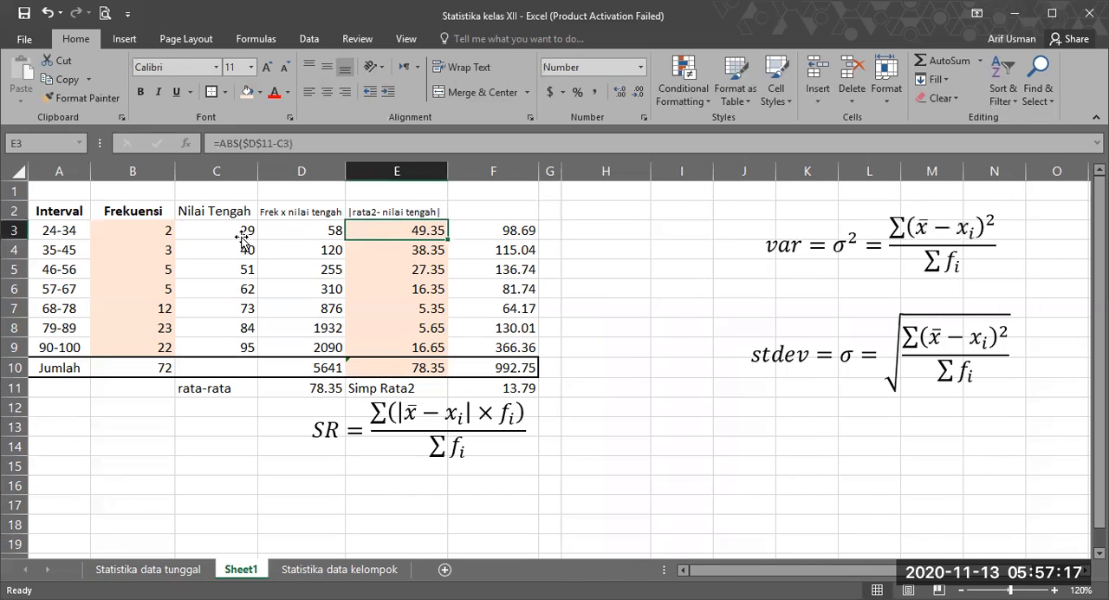
Step: Check the 24-34 row's midpoint and deviation, and square that deviation in H3 with =E3^2
key(Left)
key(Left)
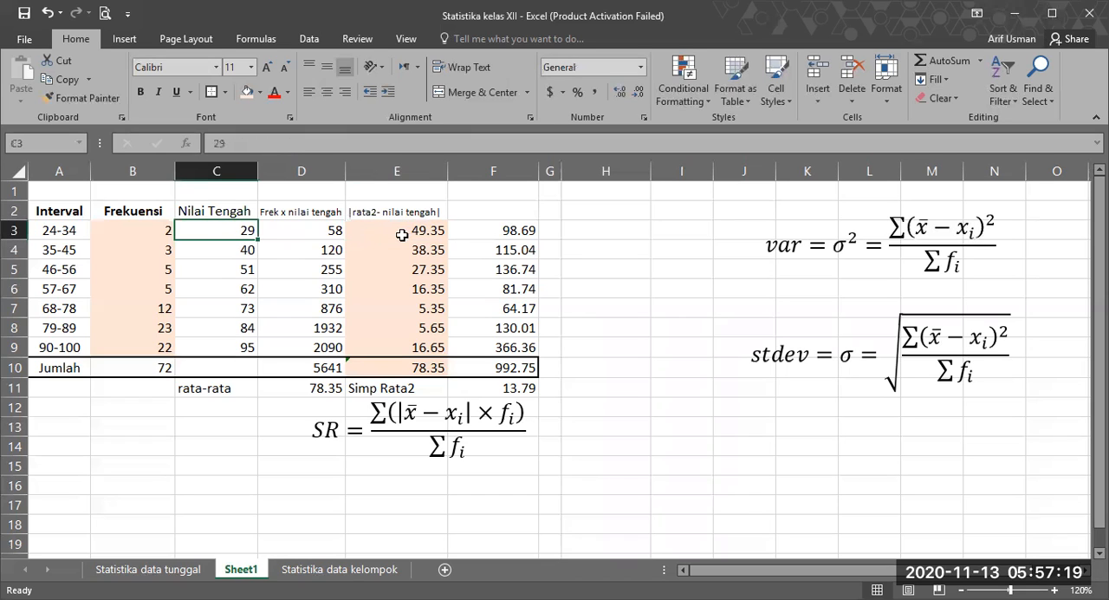
key(Right)
key(Right)
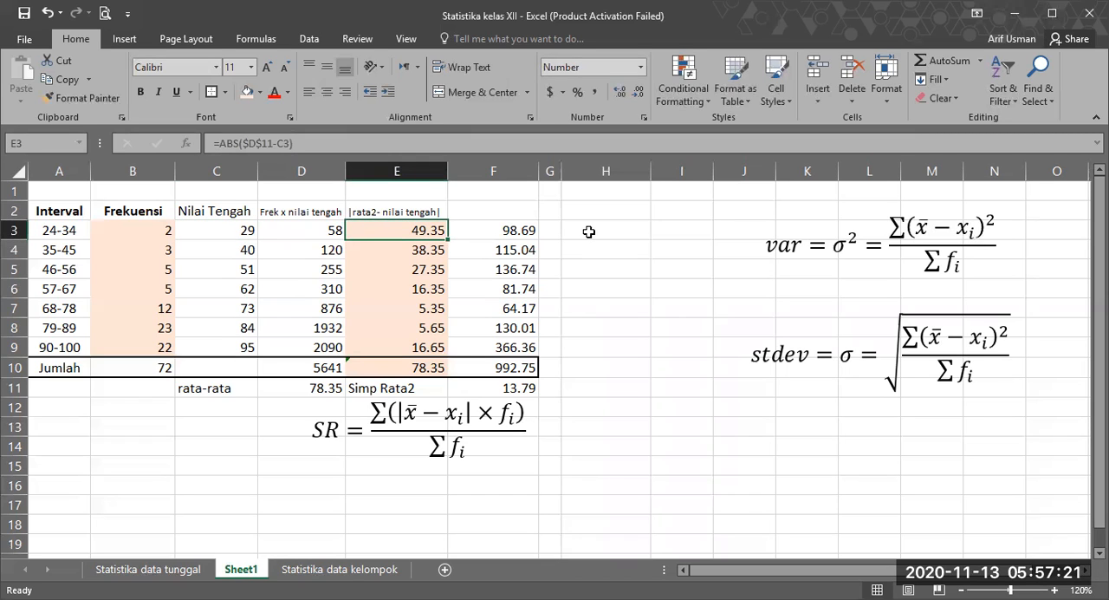
click(591, 232)
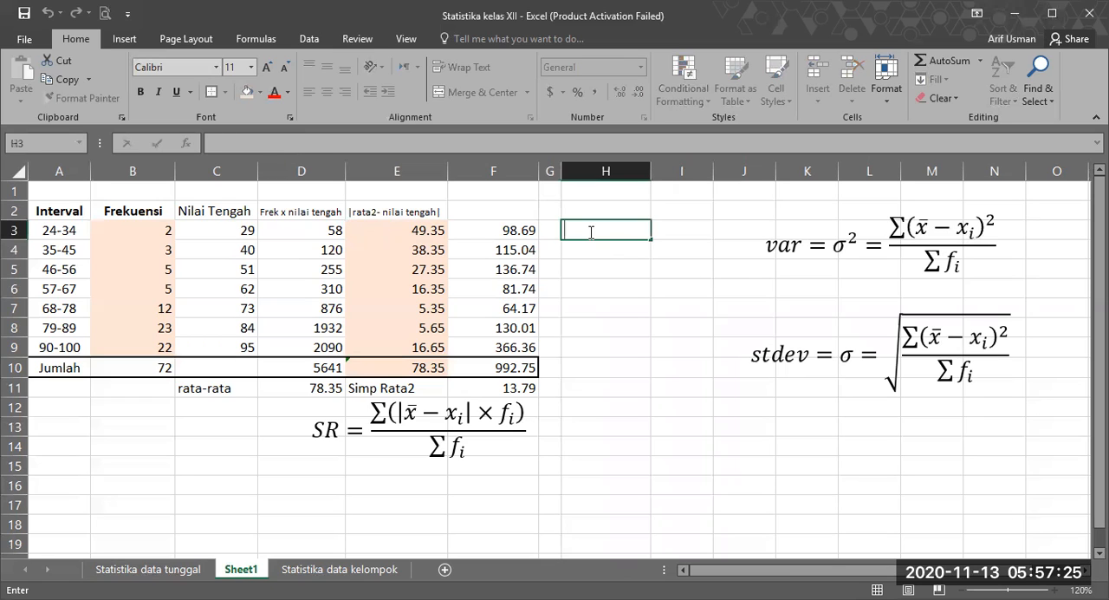
text(=)
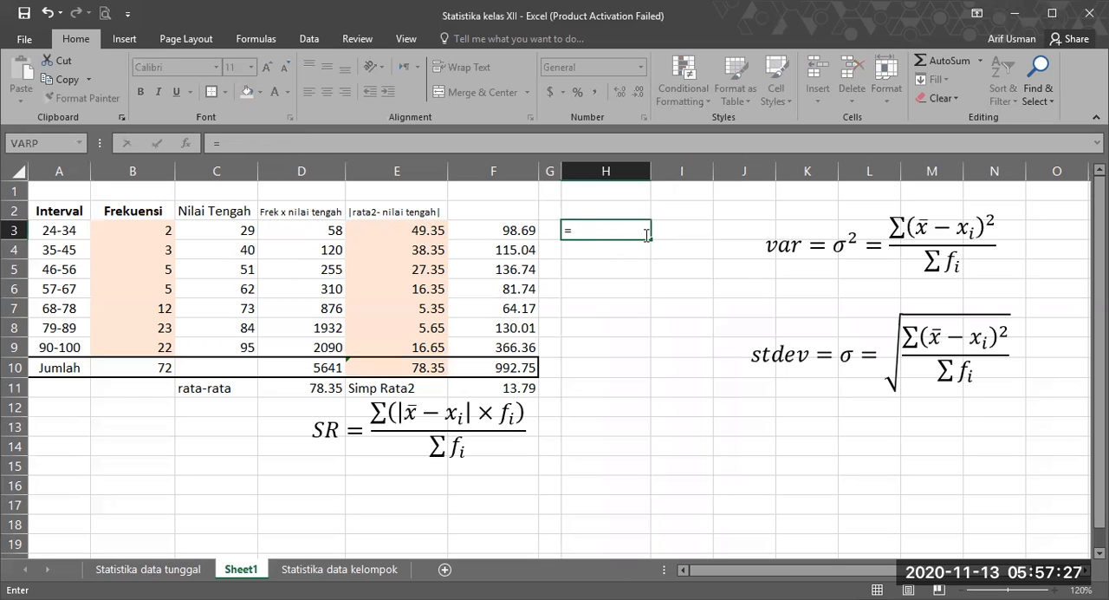
click(410, 227)
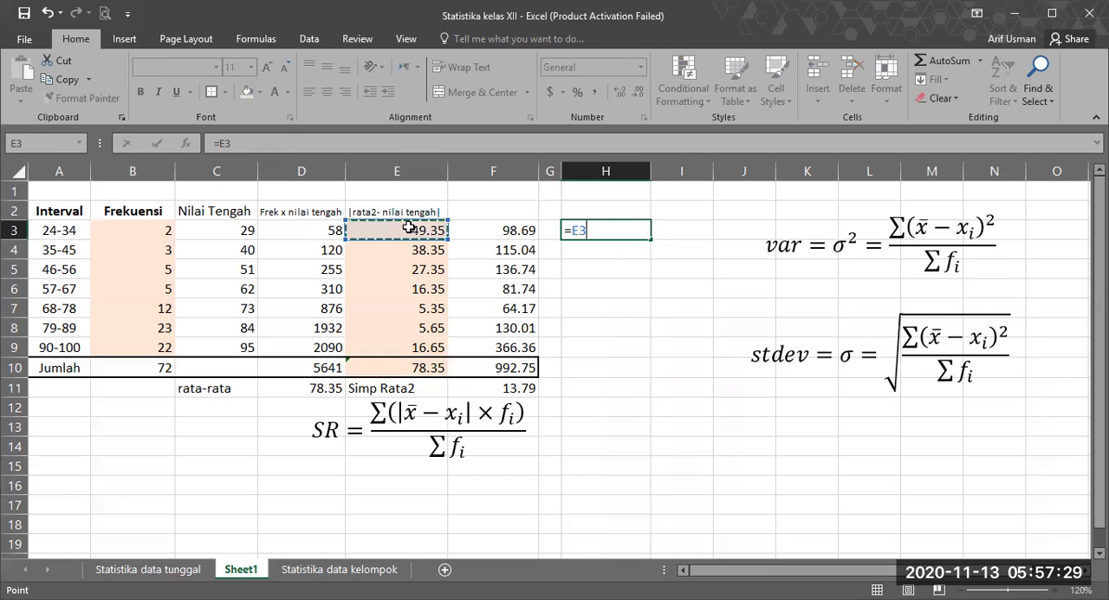
text(^2)
key(ctrl+Return)
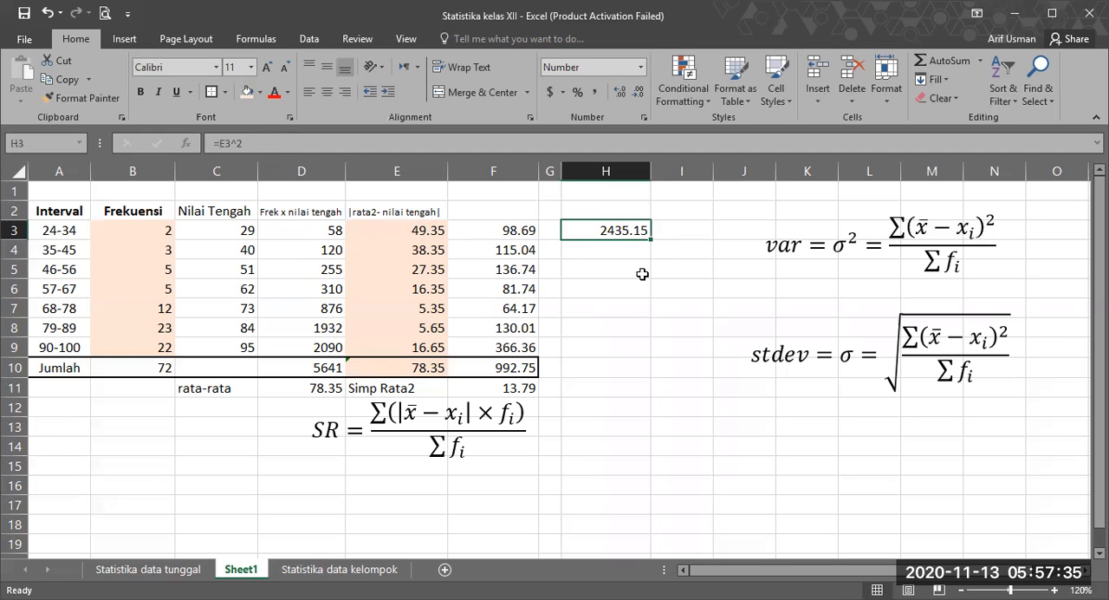
Step: Fill the squared-deviation formula from H3 down to H9 and display the values with two decimal places
drag(652, 239, 659, 357)
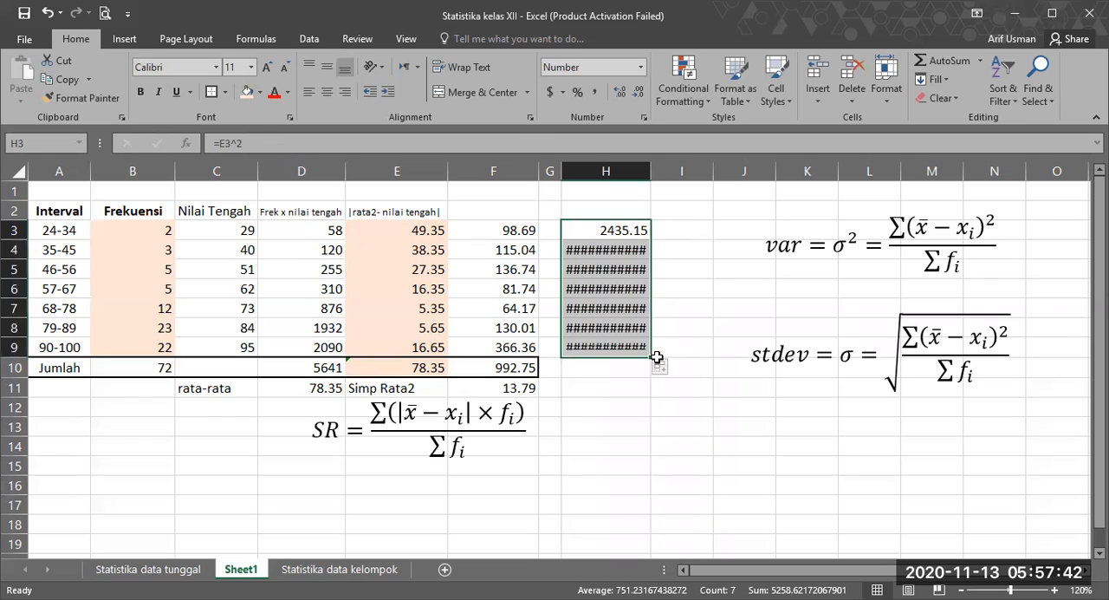
click(632, 94)
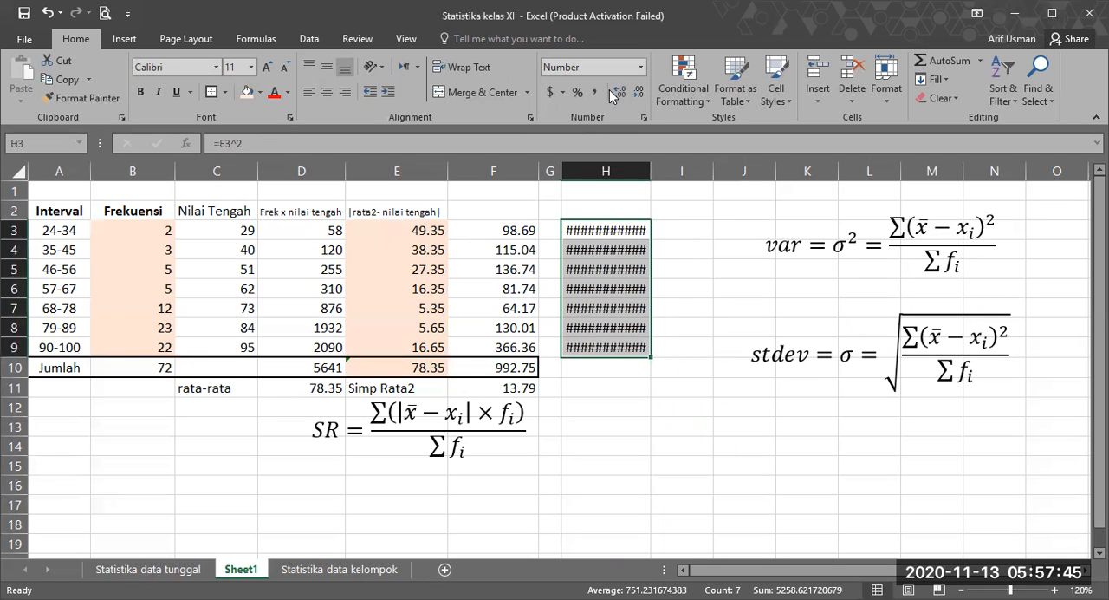
click(637, 93)
click(638, 93)
click(638, 92)
click(637, 92)
click(638, 93)
click(638, 92)
click(638, 93)
click(622, 96)
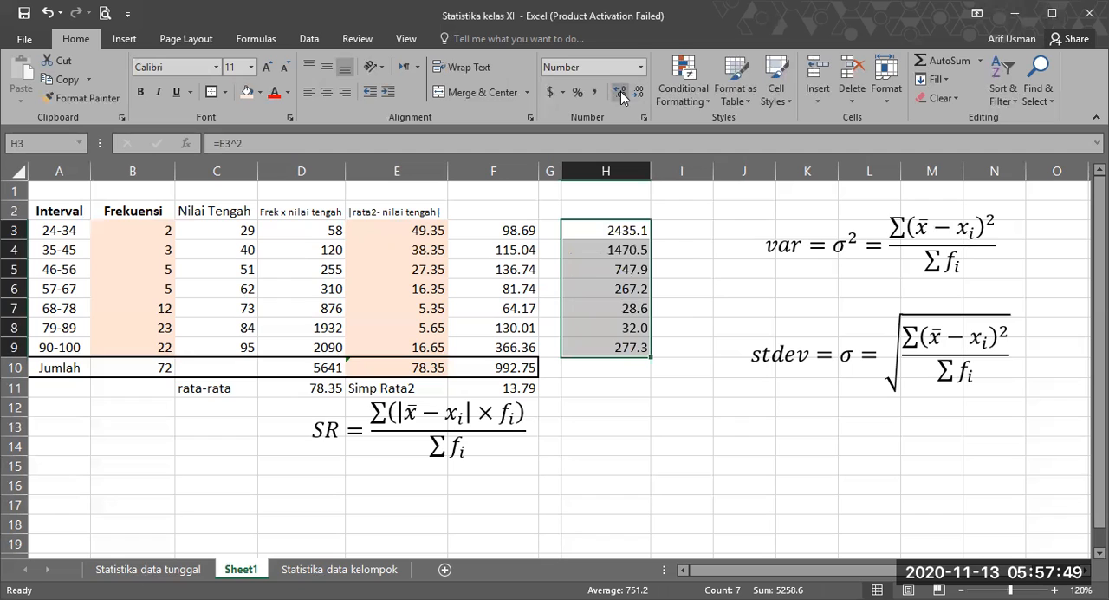
click(622, 95)
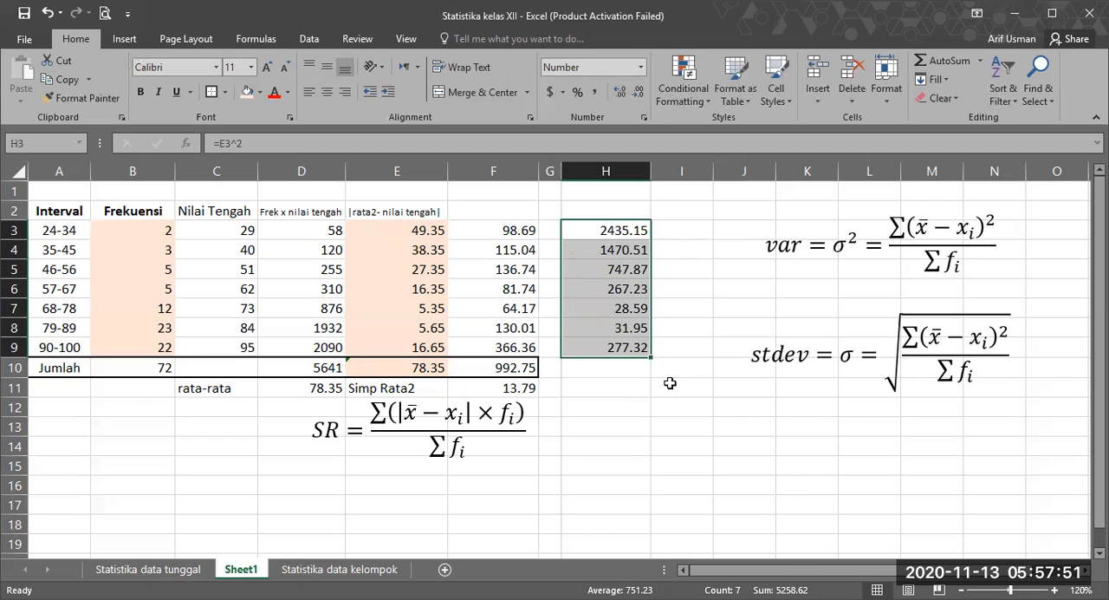
click(670, 383)
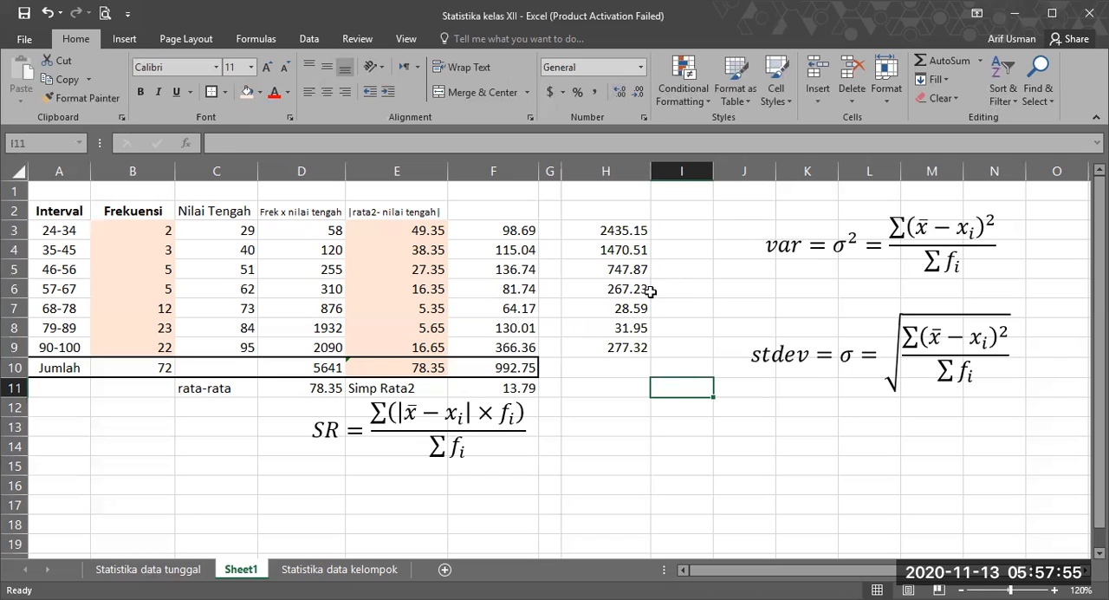
Step: Inspect the formulas behind the deviation in E3 and the squared deviation in H4
click(617, 229)
double_click(419, 231)
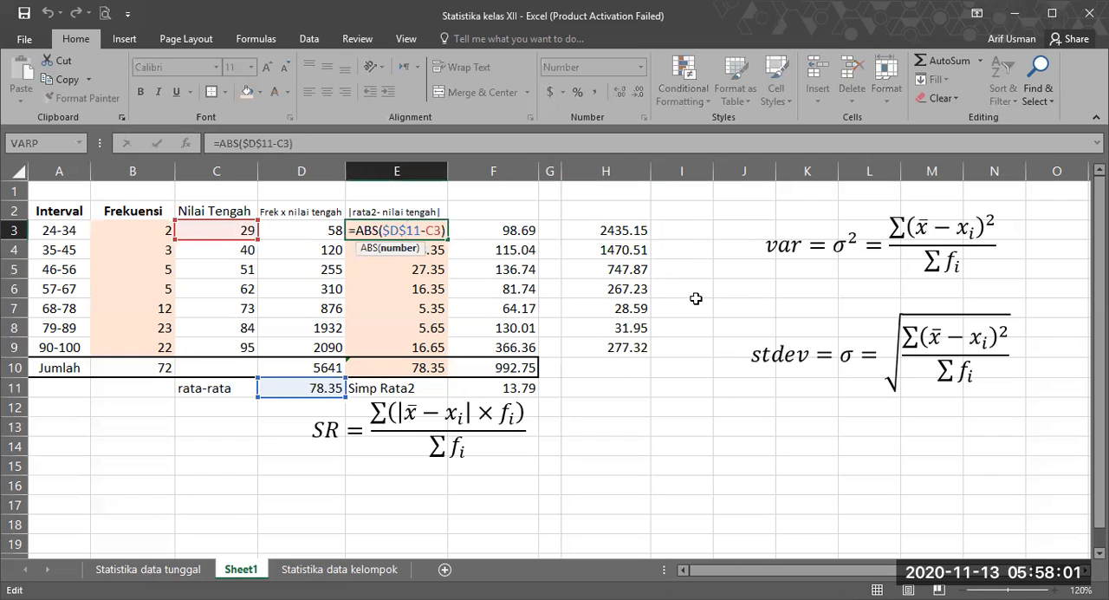
key(Return)
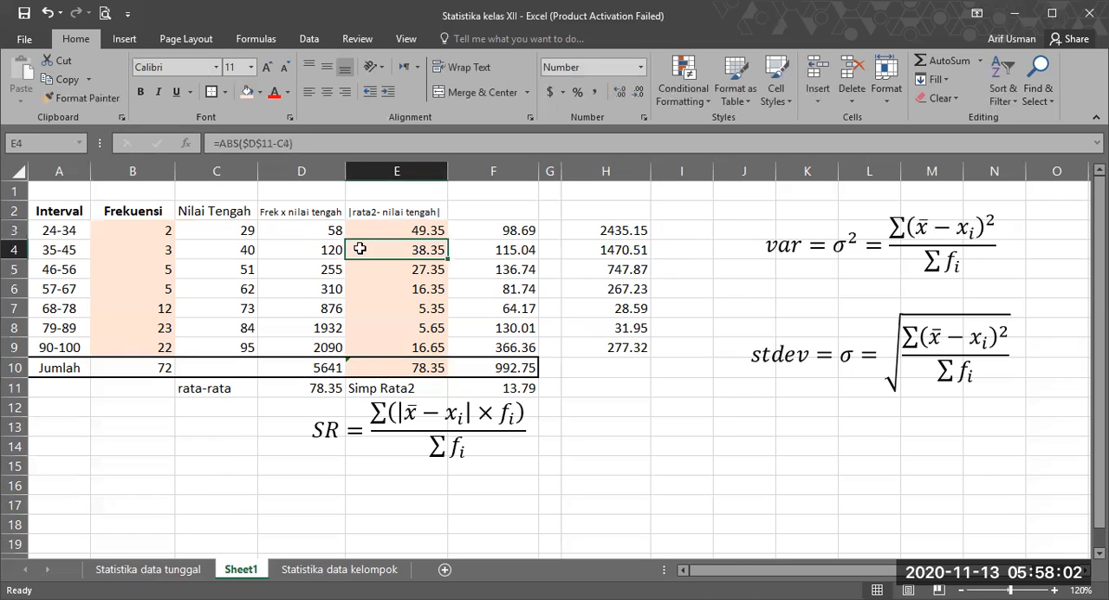
click(636, 248)
text(=E4^2)
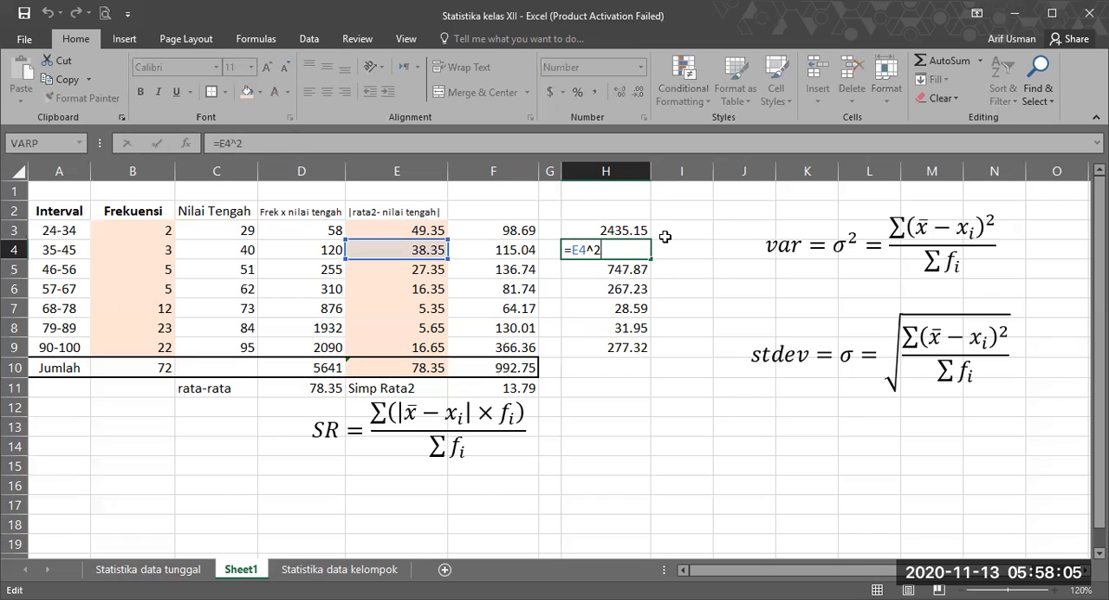
key(Return)
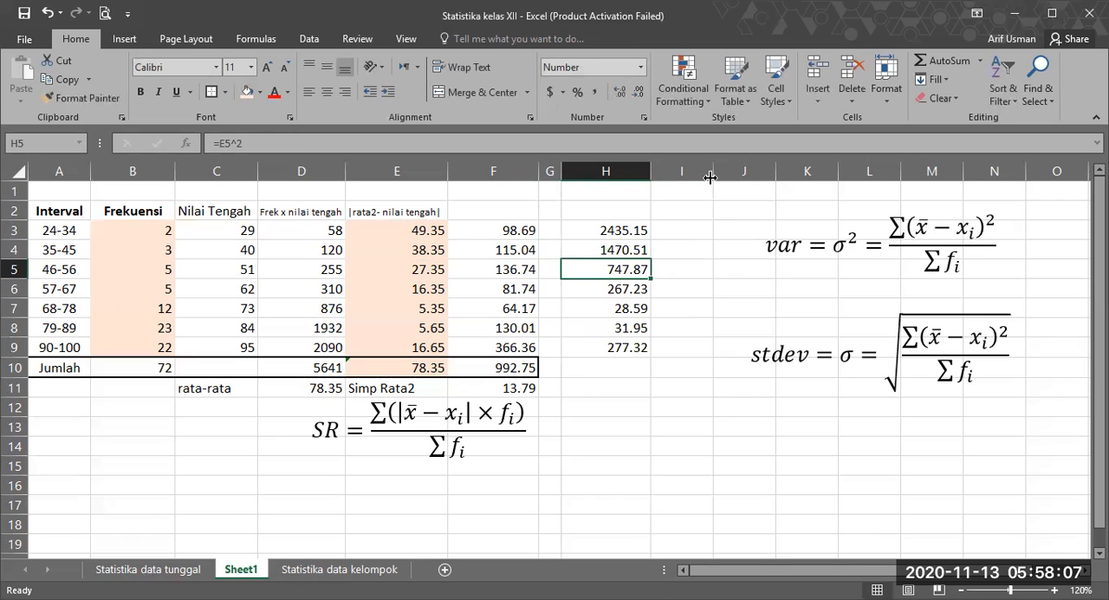
Step: Widen column I and append the factor f_i to the numerator of the variance formula
drag(710, 177, 728, 176)
click(988, 227)
key(Right)
key(Right)
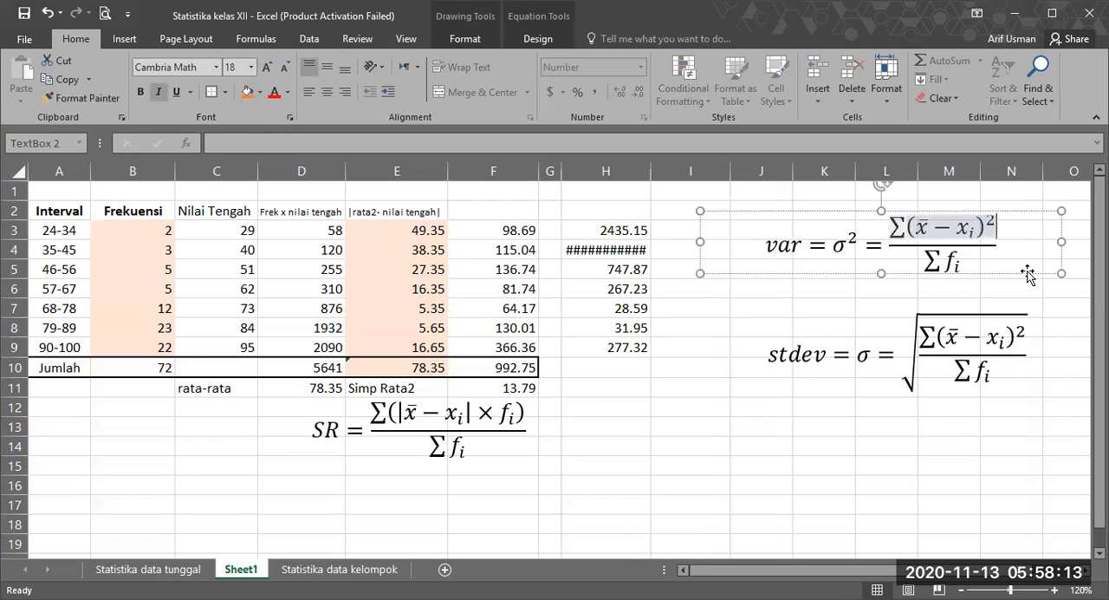
text(f_i)
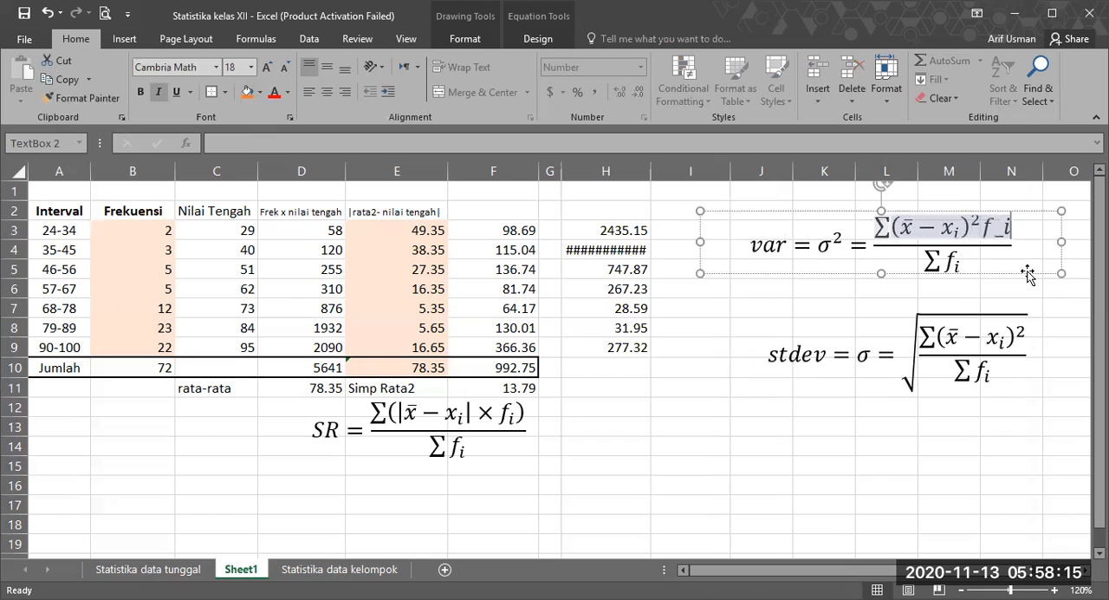
key(space)
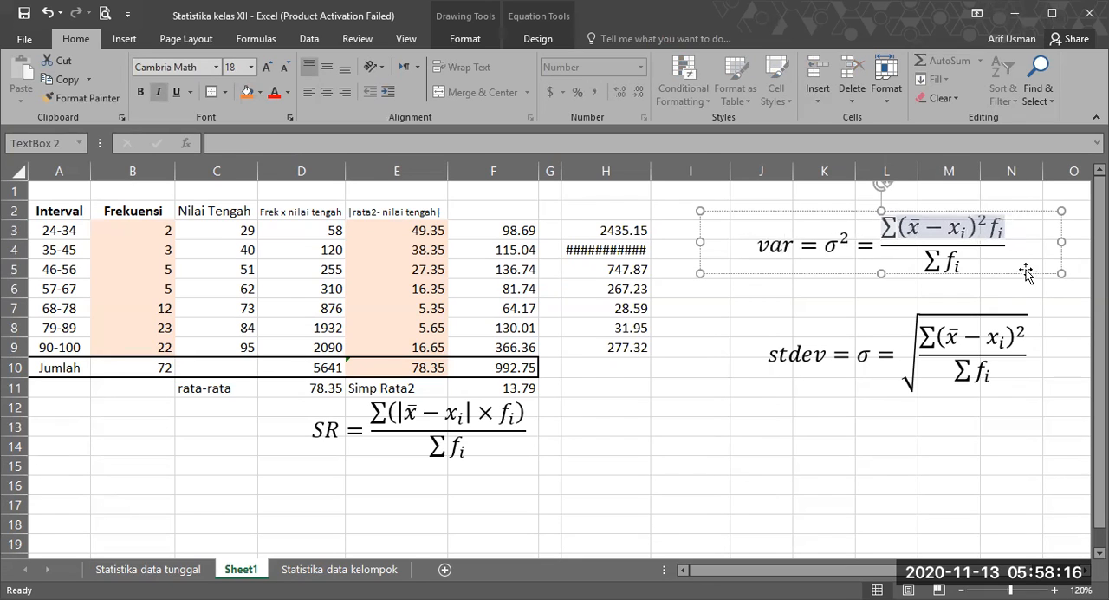
Step: Append the factor f_i to the numerator under the root in the standard deviation formula
click(1024, 338)
key(Right)
key(Right)
key(shift+Home)
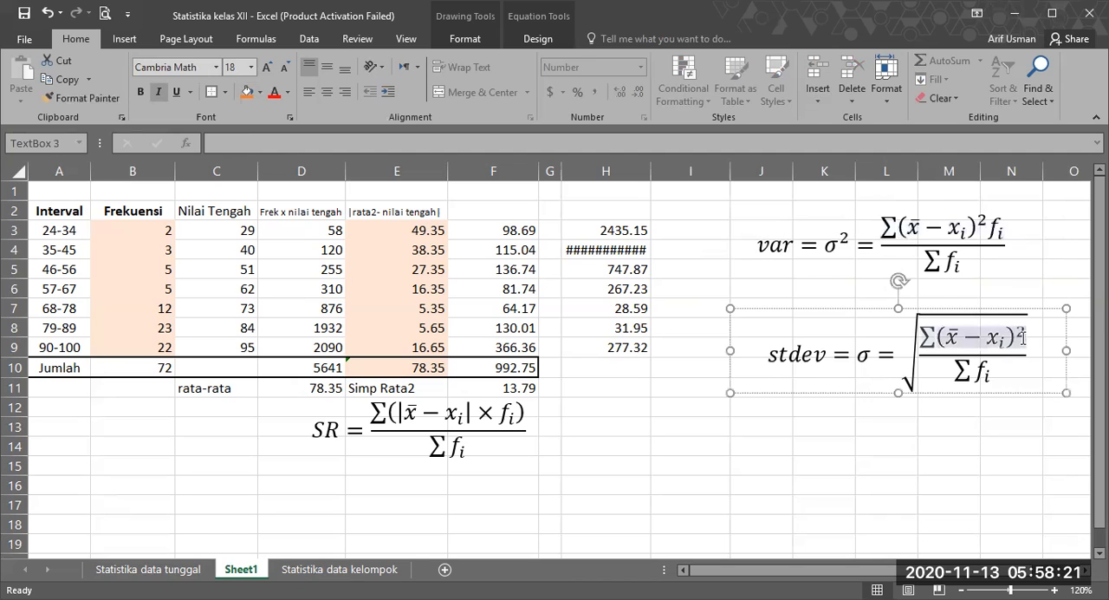
text(f_i)
click(685, 485)
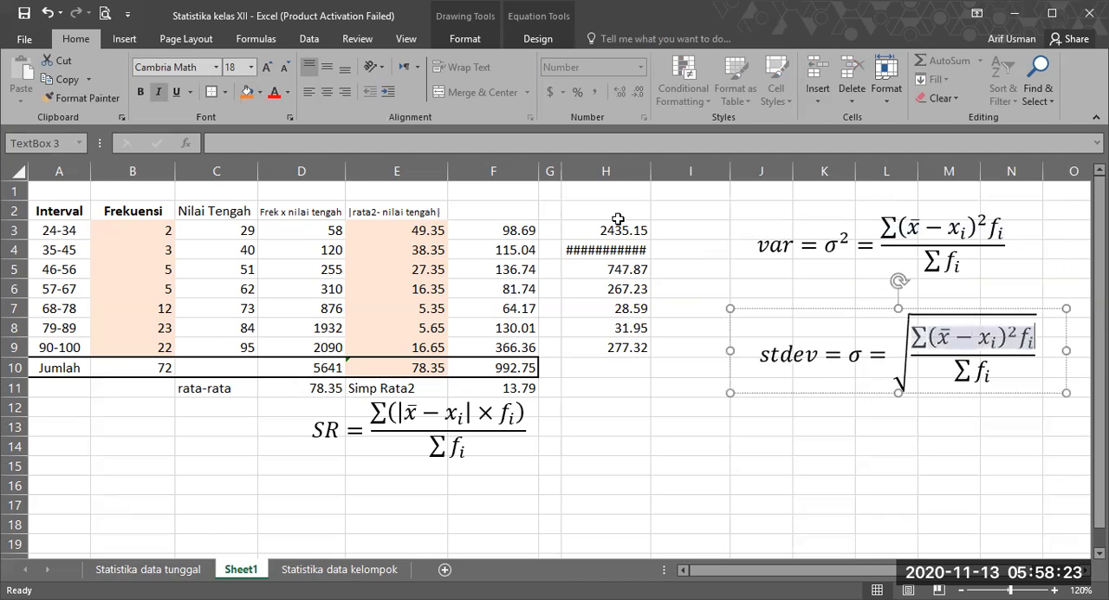
Step: Refill H4:H9 from H3 so the squared deviations share its formula and two-decimal format
click(602, 249)
click(637, 93)
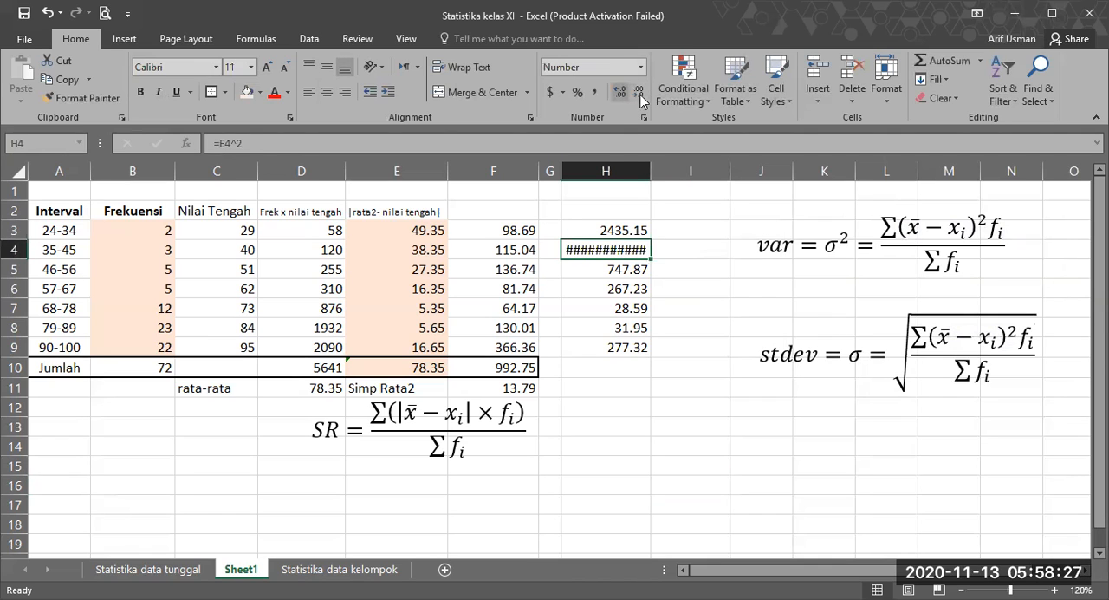
click(611, 232)
drag(652, 238, 651, 260)
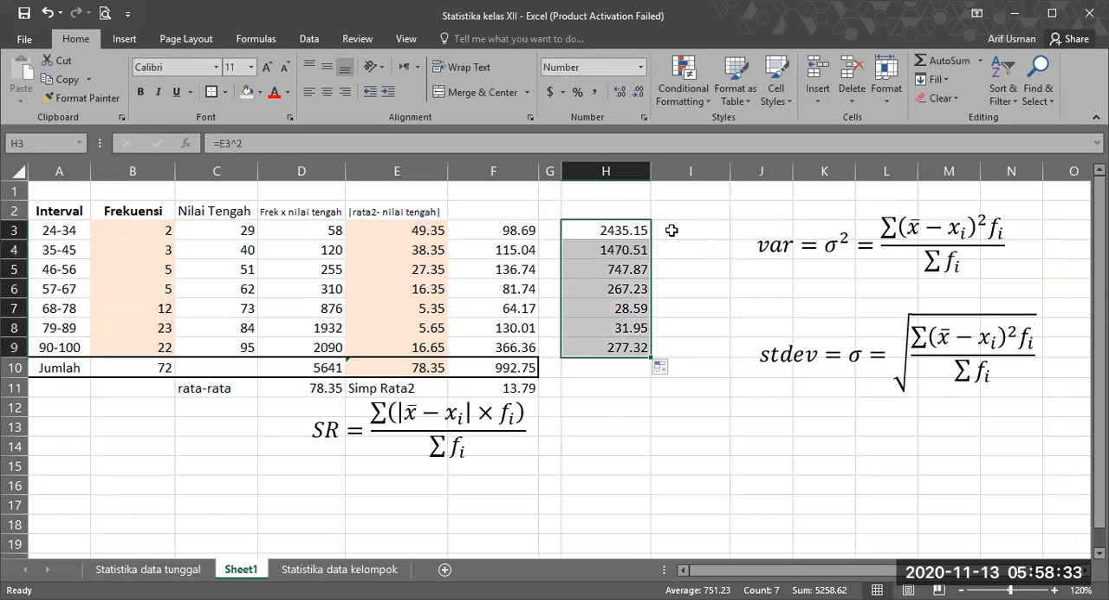
Step: Review the 24-34 row's squared deviation in H3, frequency in B3 and deviation in E3
click(668, 227)
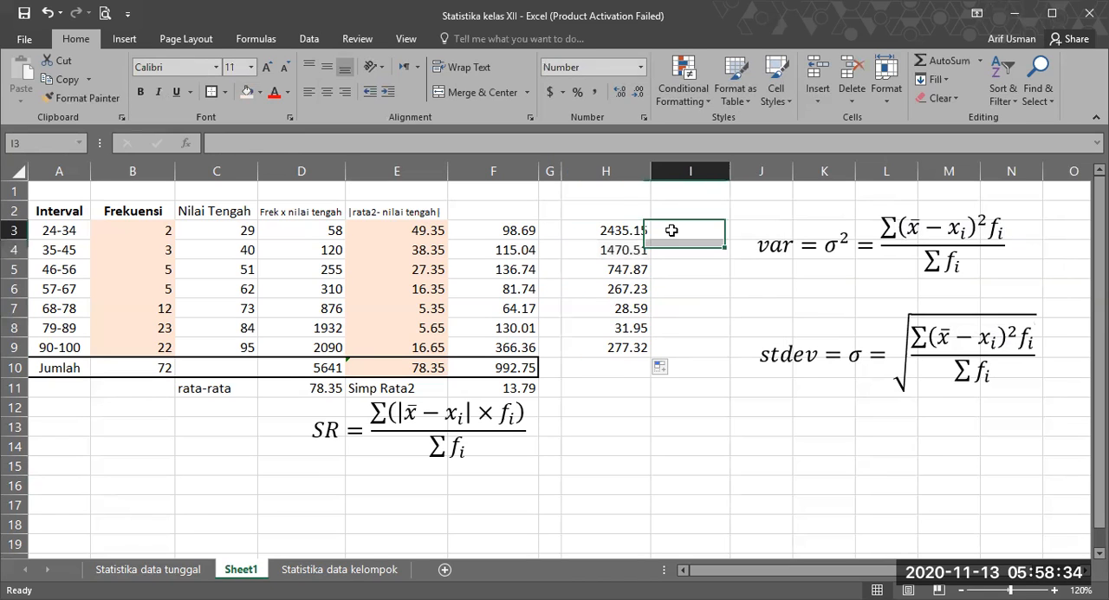
click(598, 232)
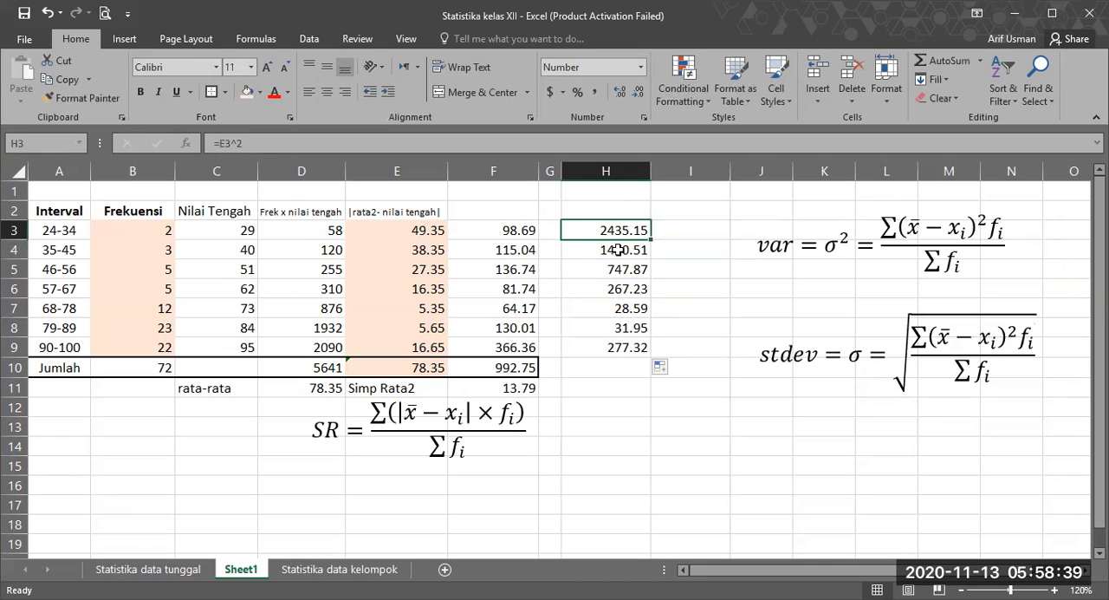
click(149, 229)
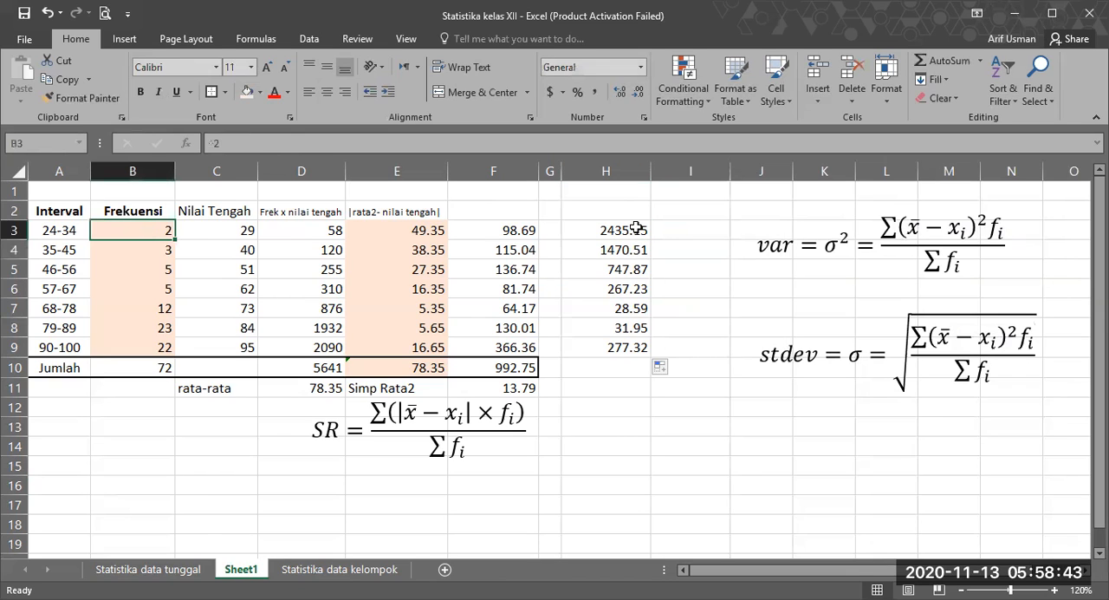
click(596, 229)
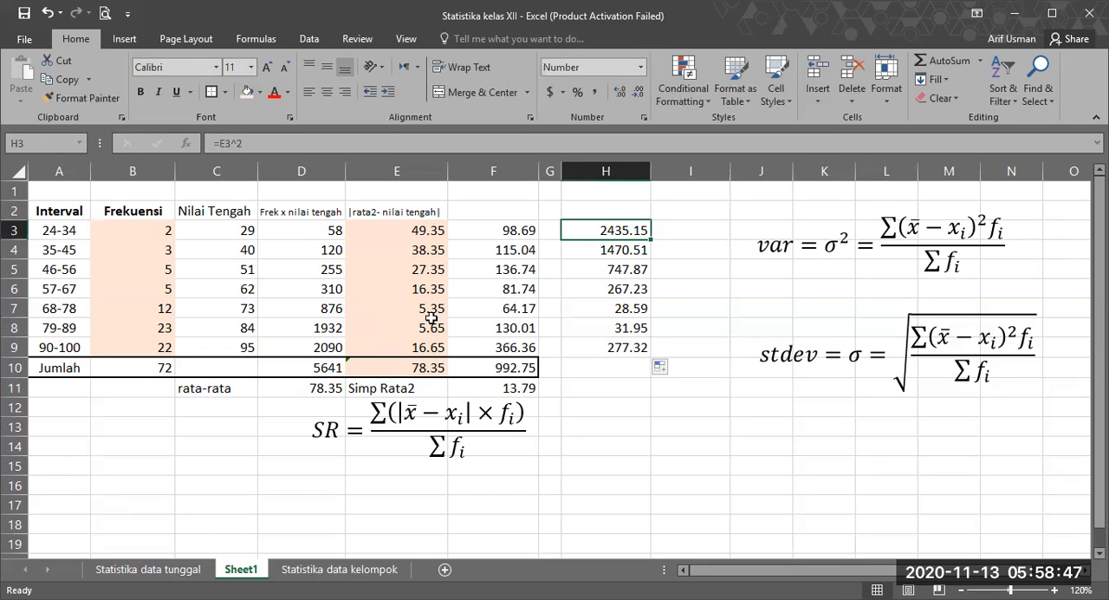
click(405, 231)
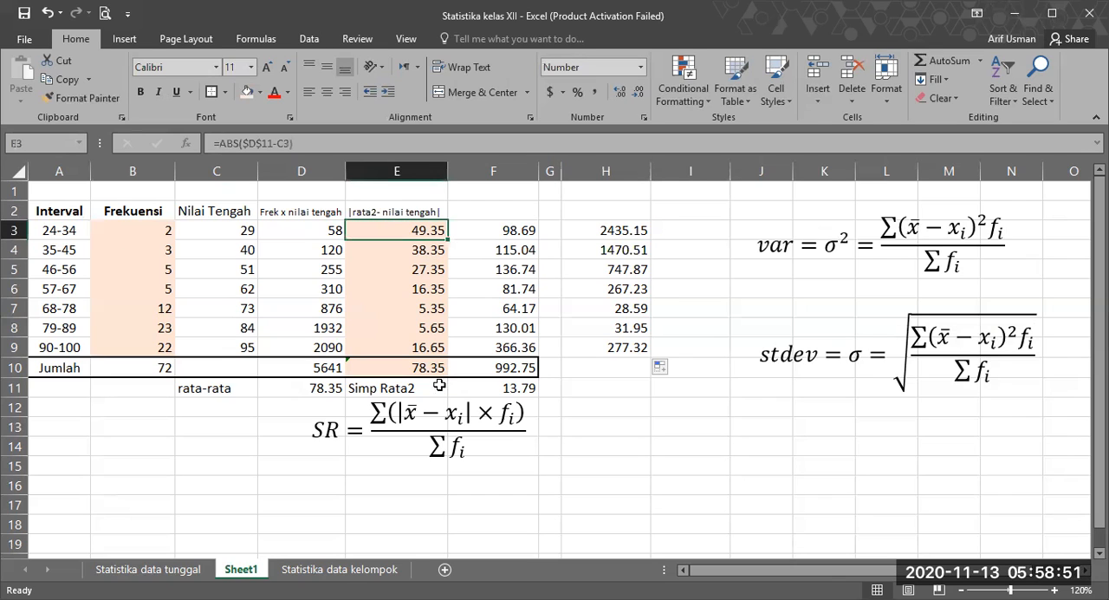
Step: Check the squared-deviation formula in H3, then multiply it by the 24-34 frequency with =H3*B3 in I3
double_click(625, 229)
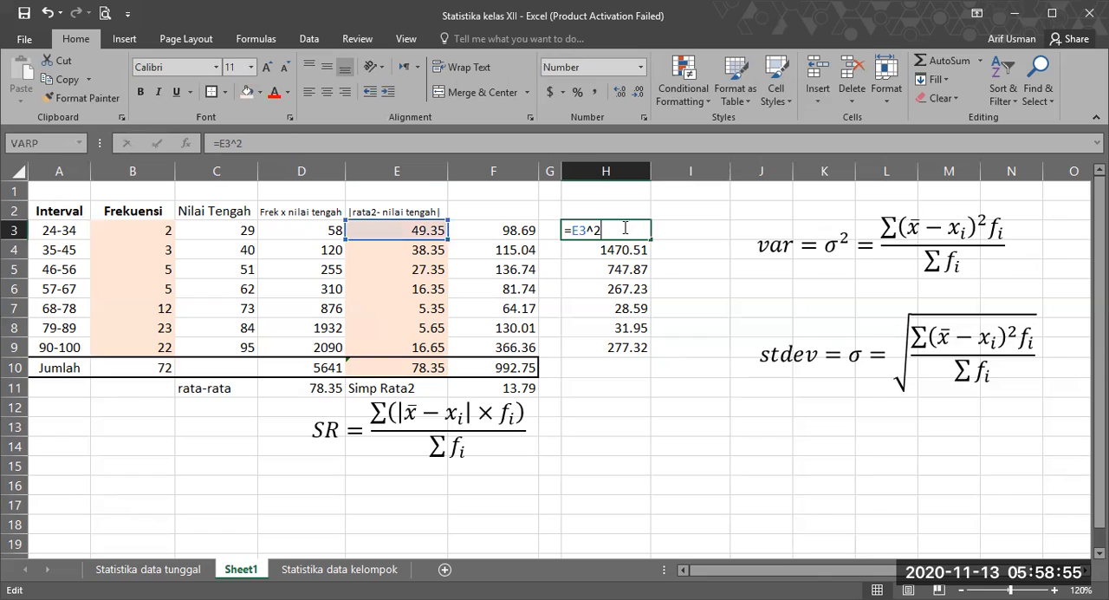
key(Return)
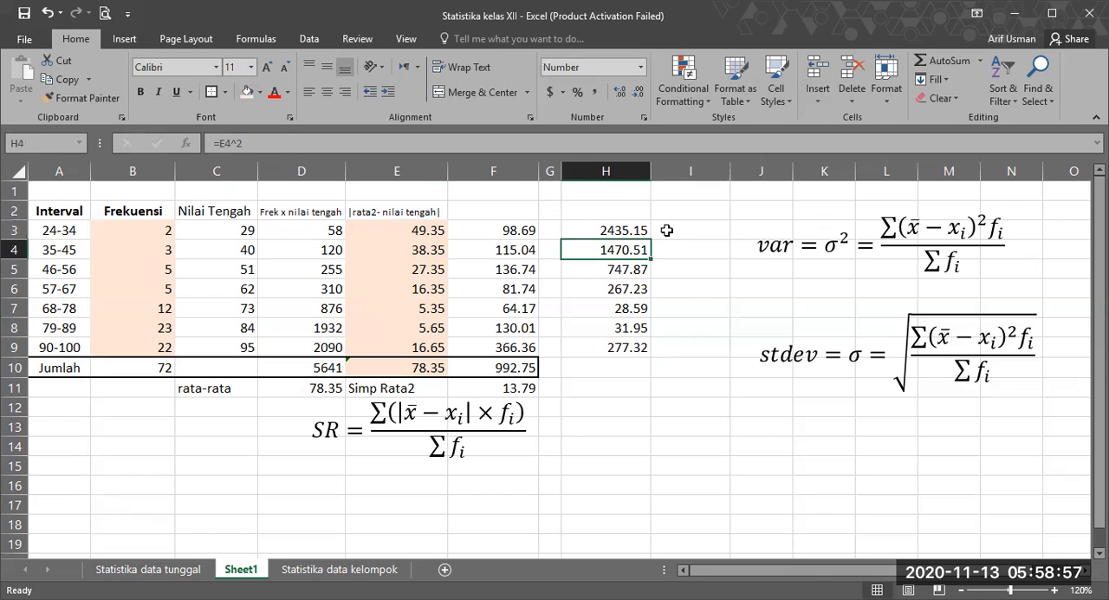
click(667, 230)
text(=)
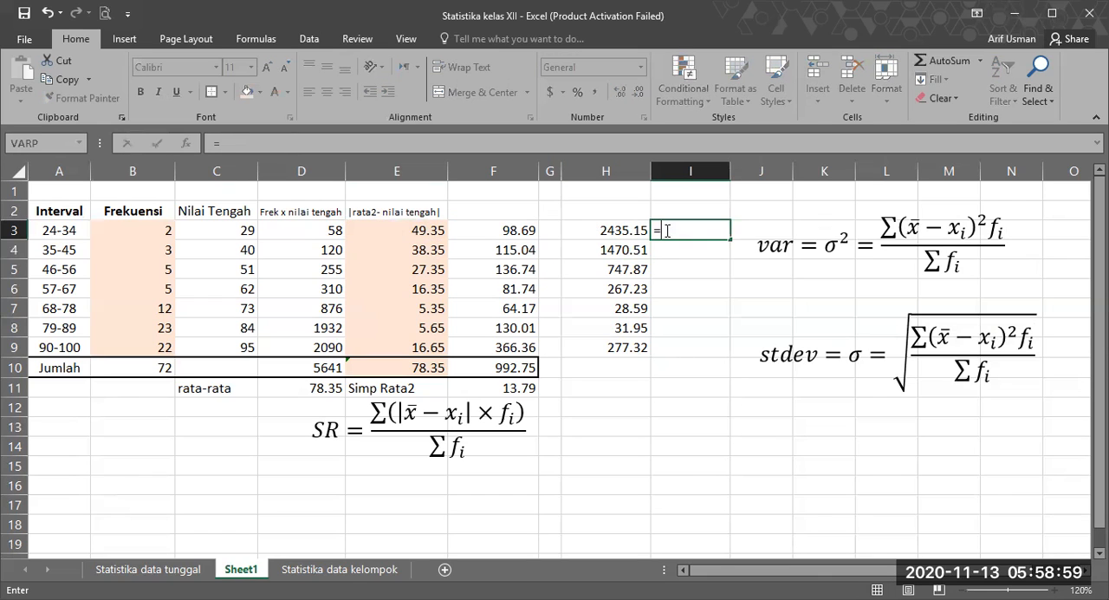
click(621, 233)
text(*)
click(118, 227)
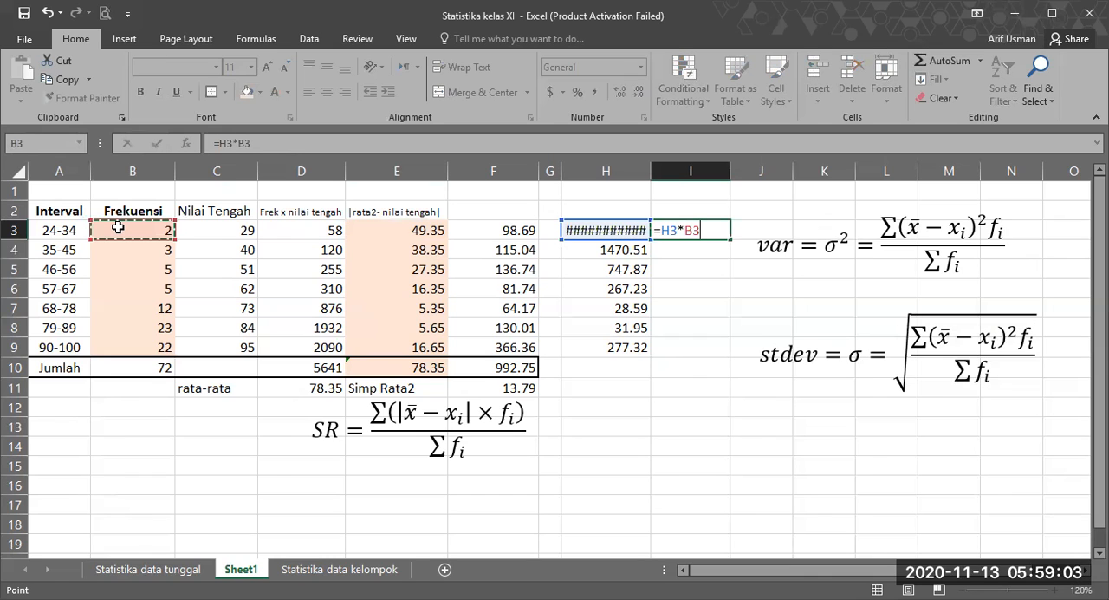
key(Return)
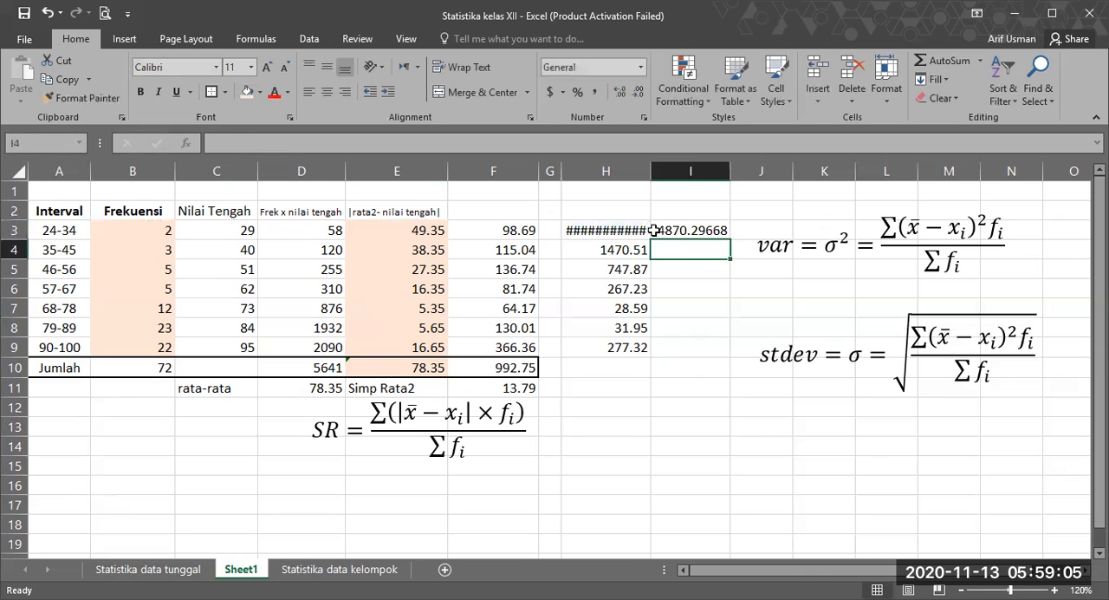
key(Up)
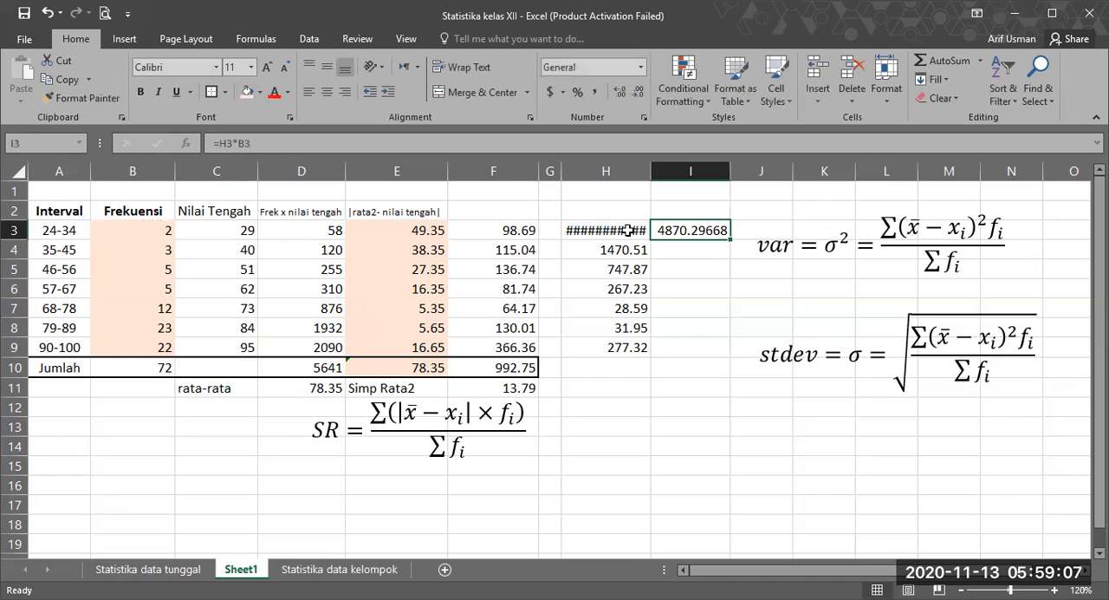
Step: Fill H4 upward into H3 to restore the squared deviation's two-decimal number format
click(628, 230)
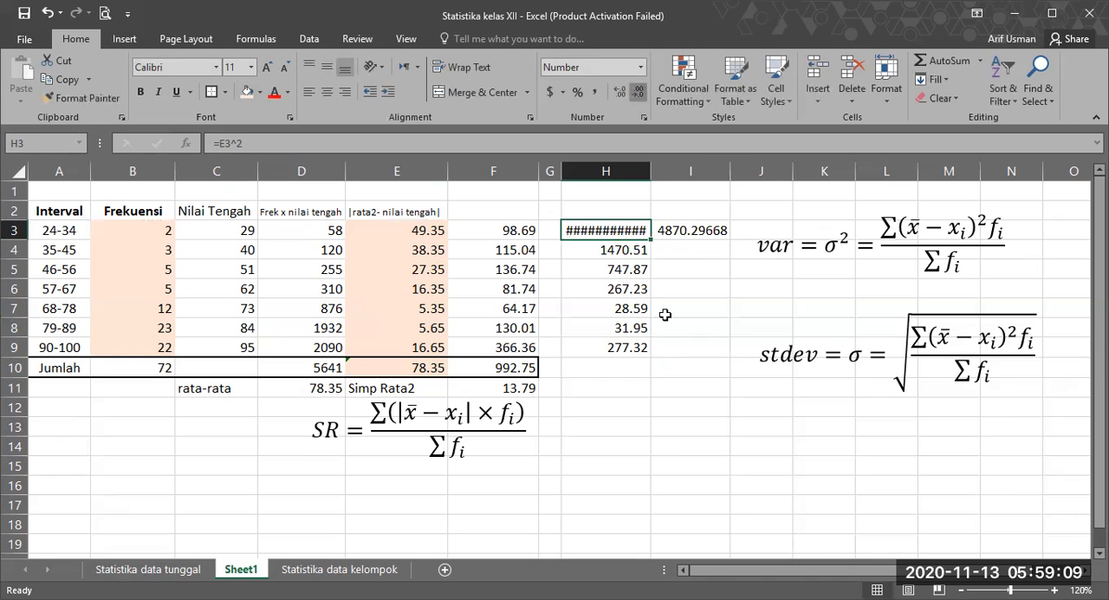
click(611, 248)
drag(650, 258, 682, 231)
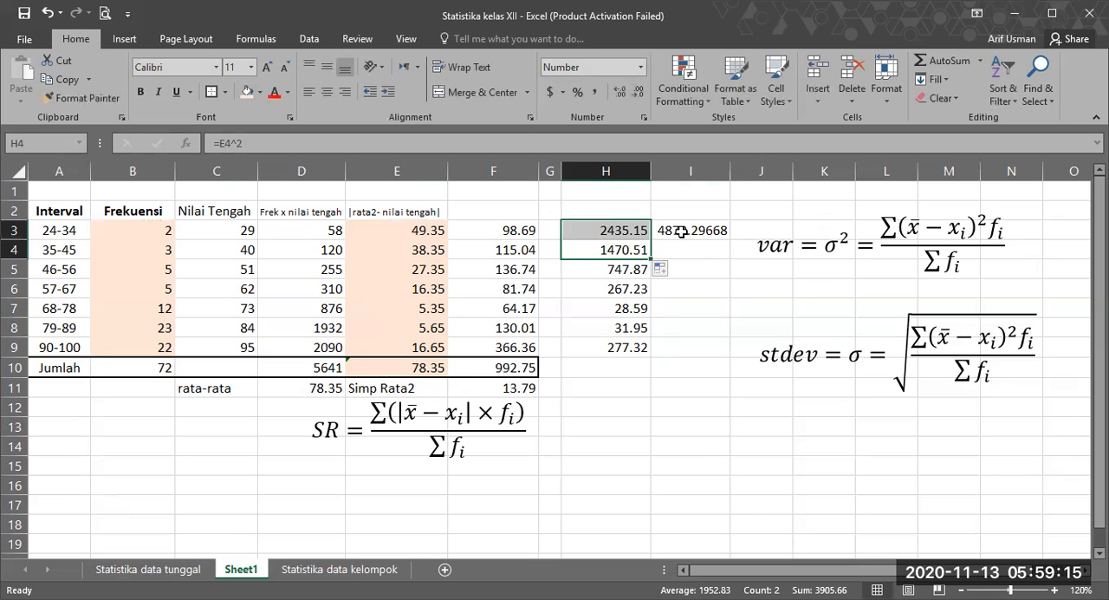
Step: Re-enter the weighted squared deviation for the 24-34 row in I3 as =H3*B3
click(682, 231)
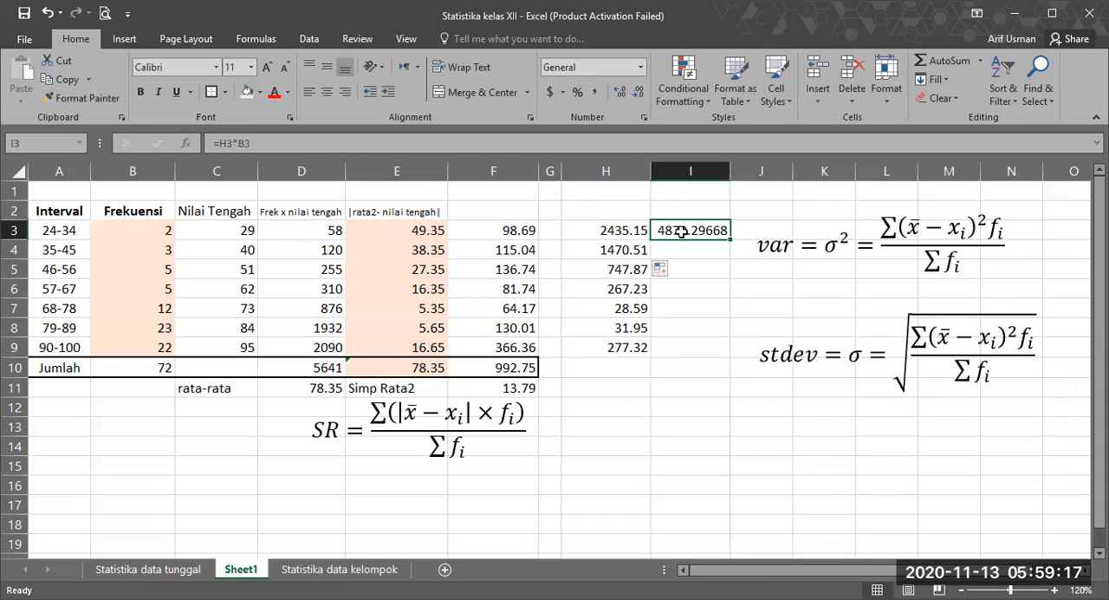
text(=)
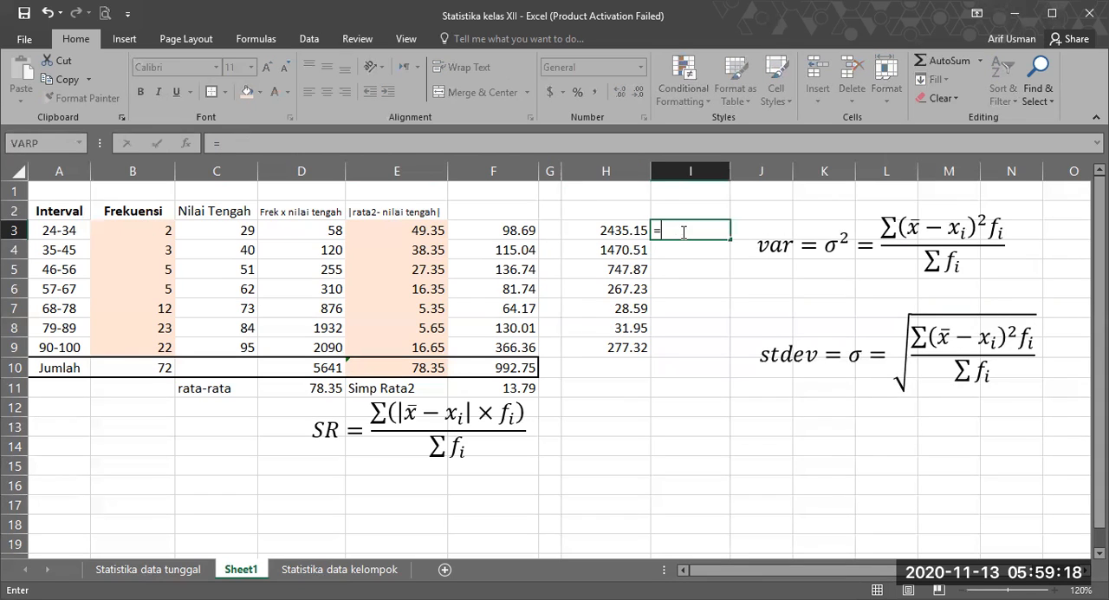
click(622, 230)
text(*)
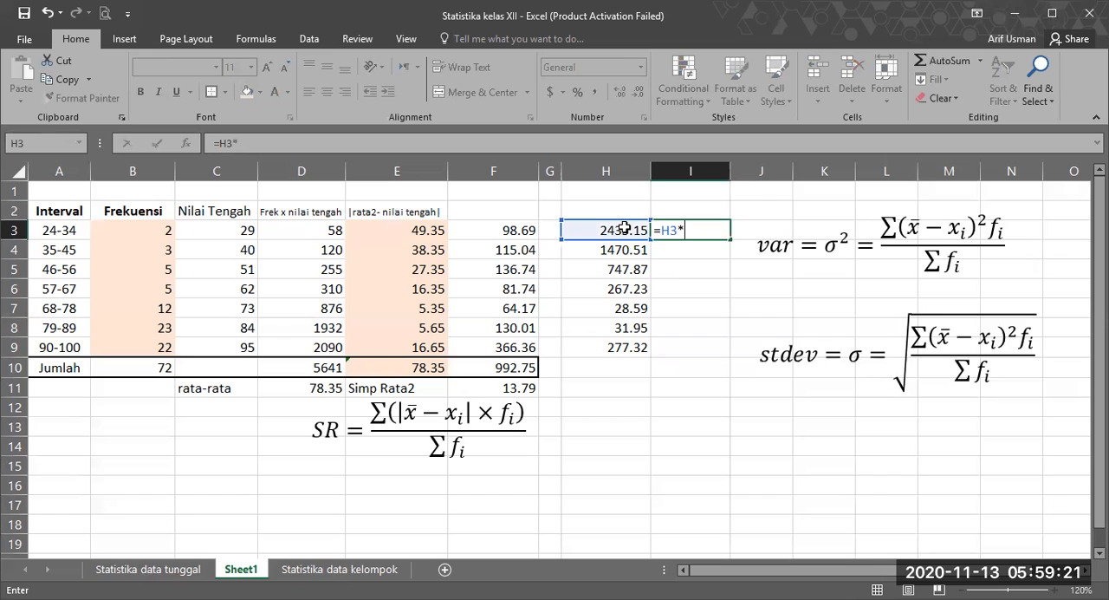
click(143, 227)
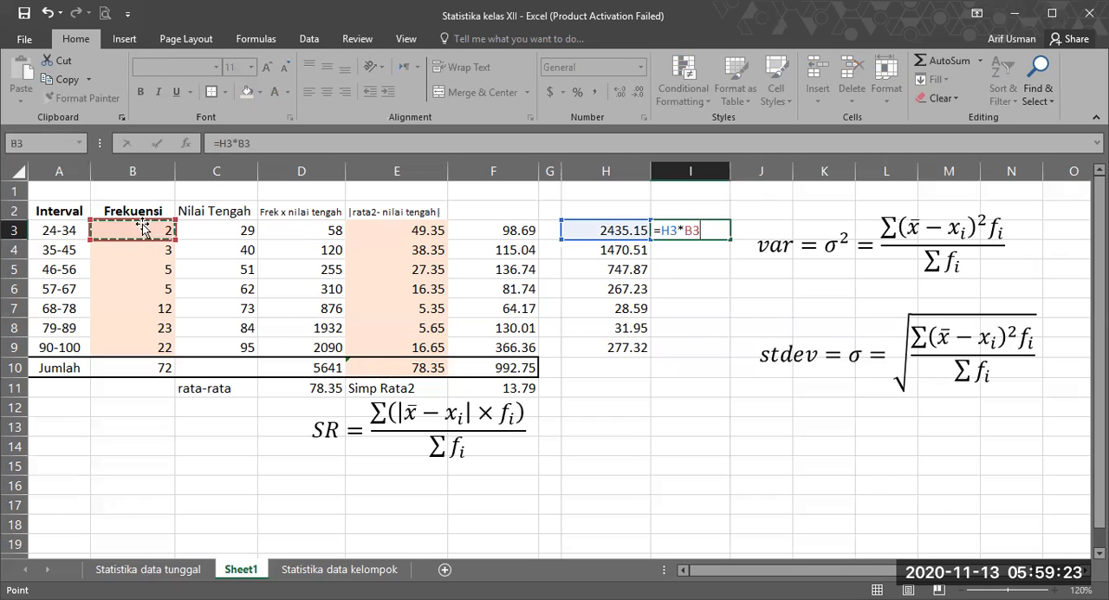
key(Return)
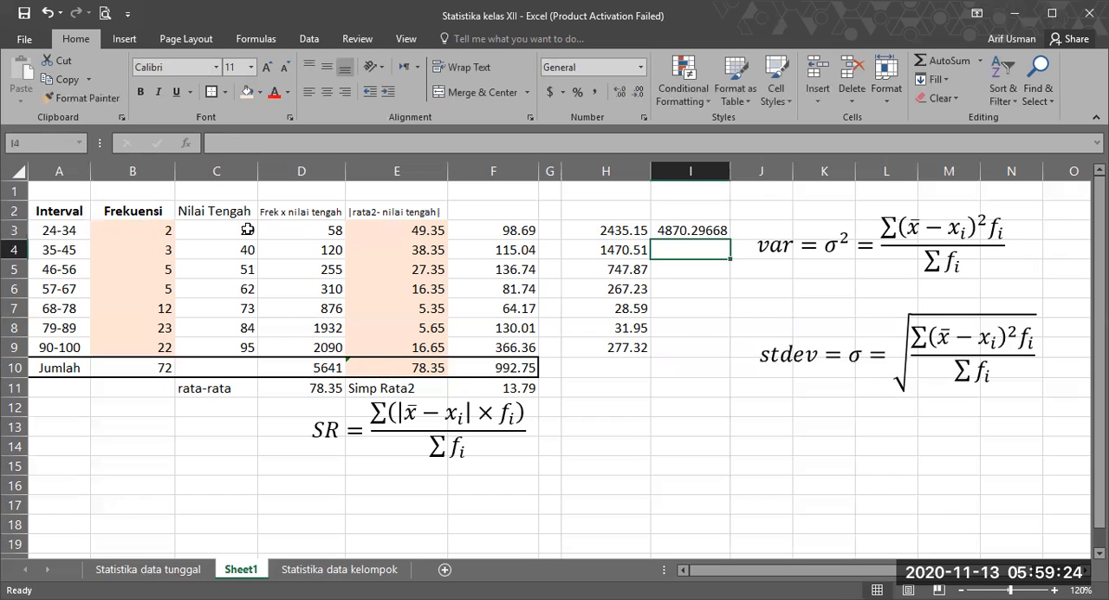
Step: Narrow the variance formula's text box from its left edge so it clears column I
click(666, 229)
click(726, 282)
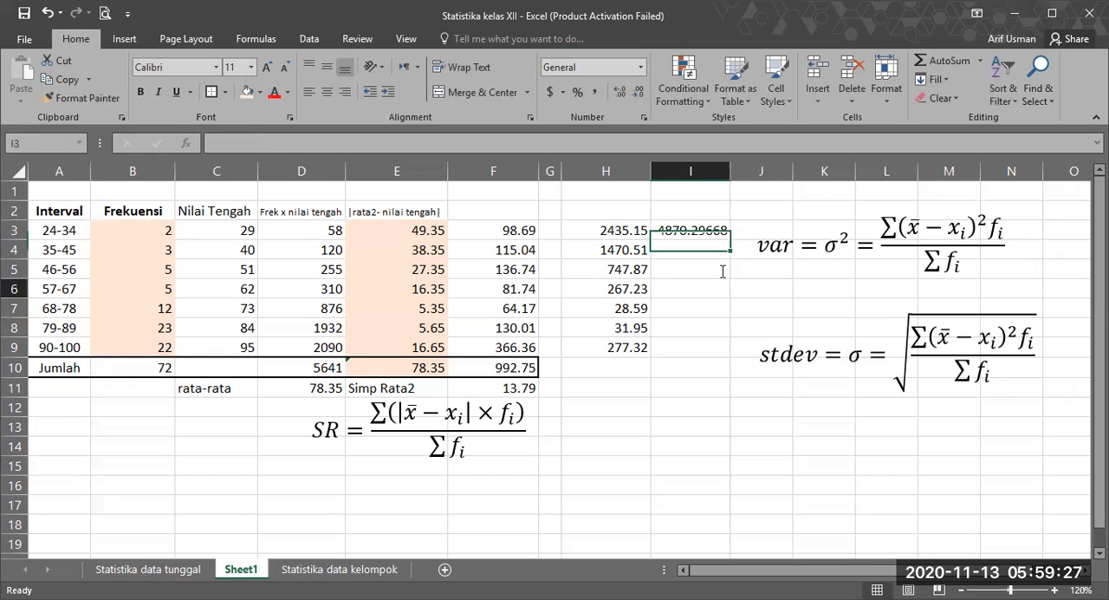
click(706, 227)
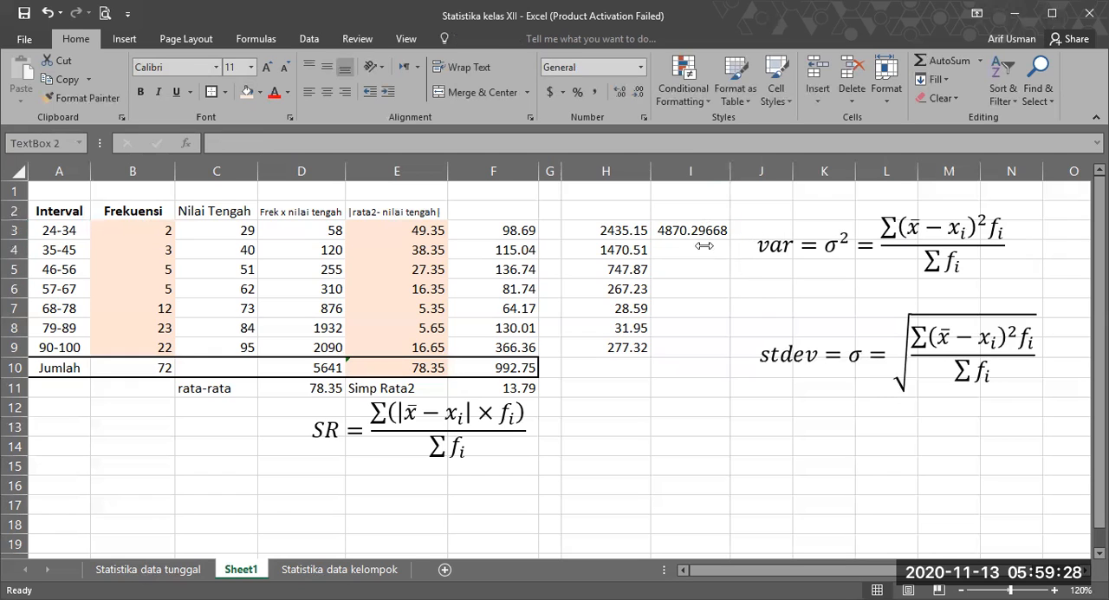
click(663, 221)
click(706, 251)
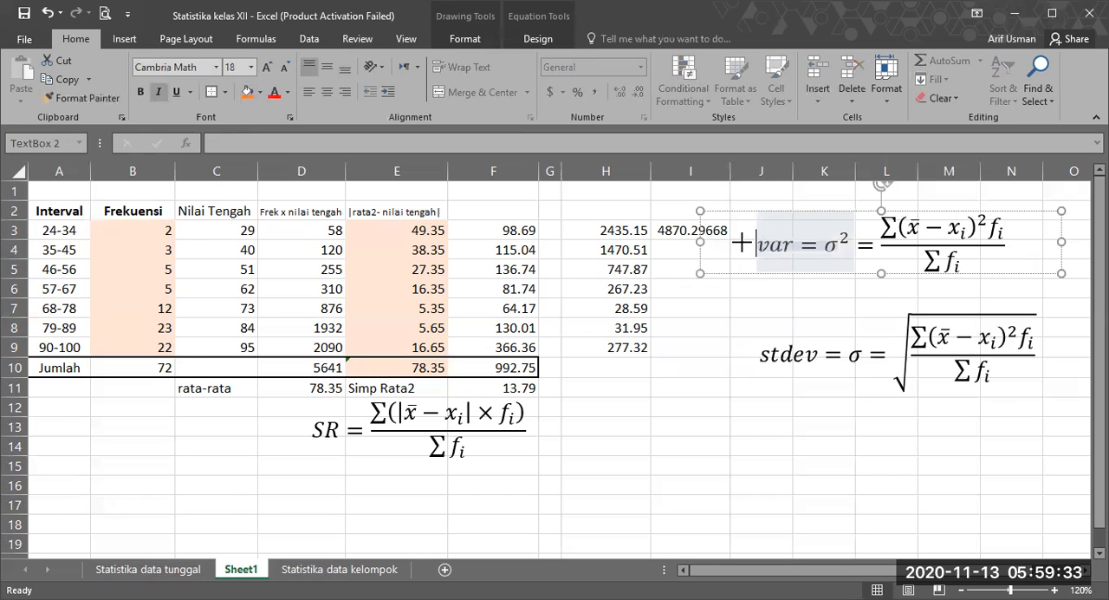
drag(756, 242, 762, 243)
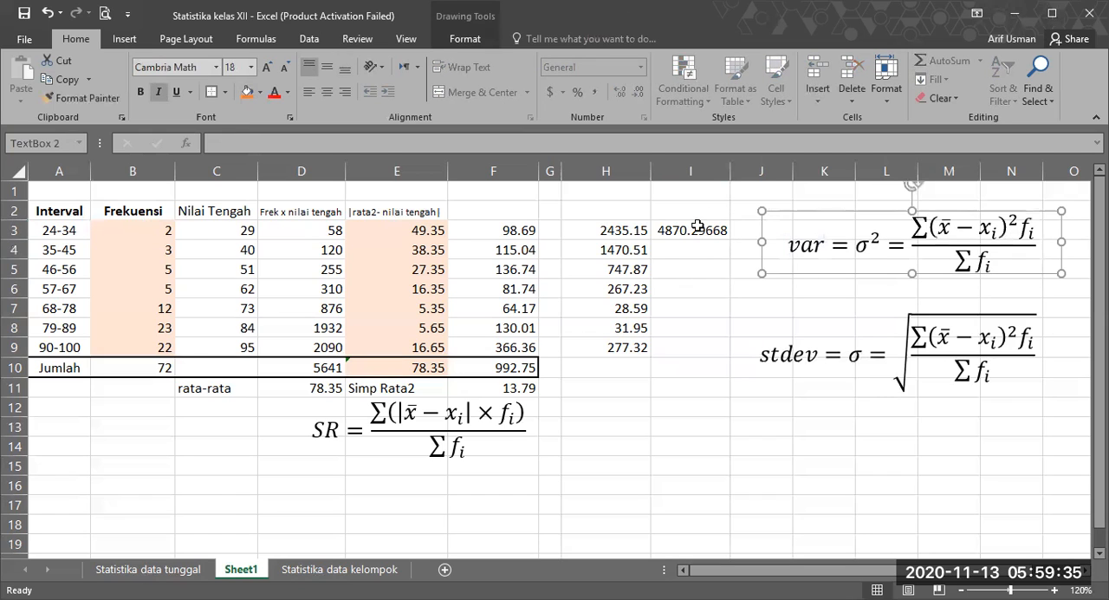
key(Escape)
Step: Fill the I3 formula down to I9 and format I3:I9 with two decimal places
drag(733, 242, 695, 347)
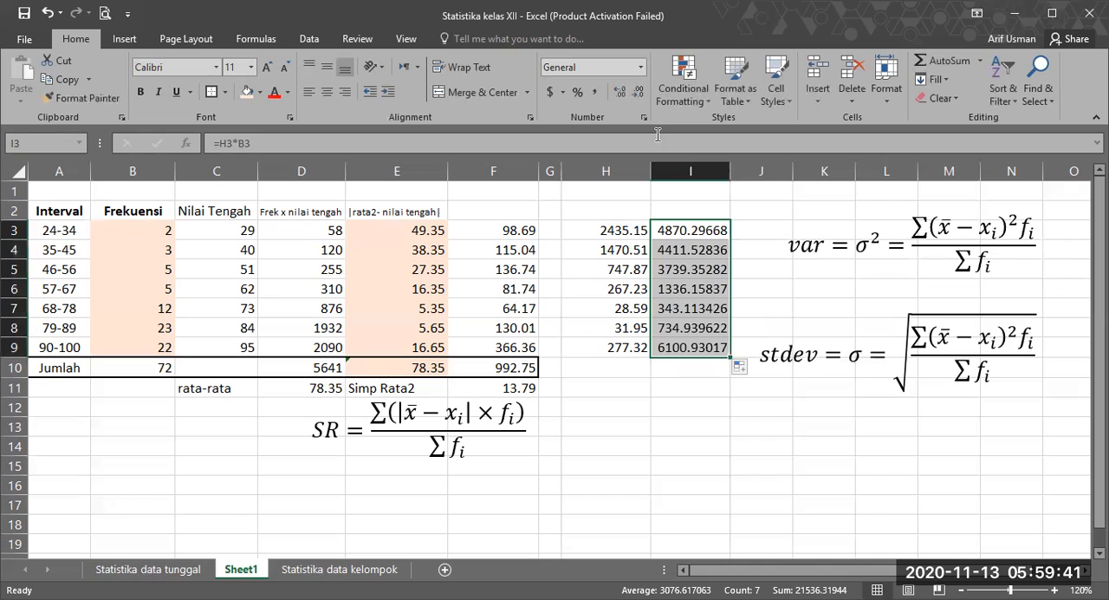
click(638, 94)
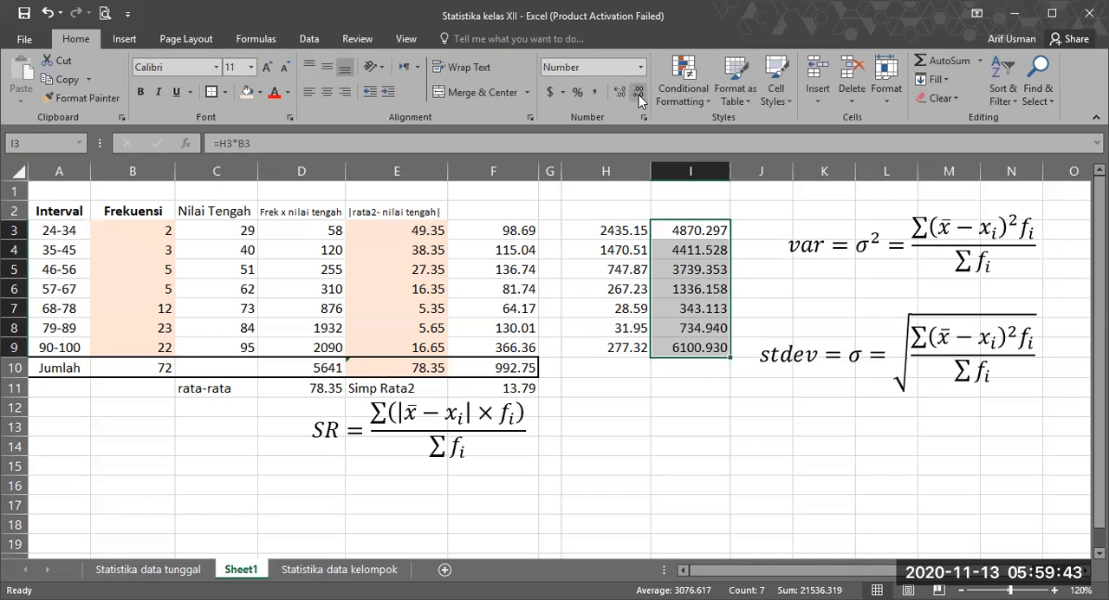
click(639, 94)
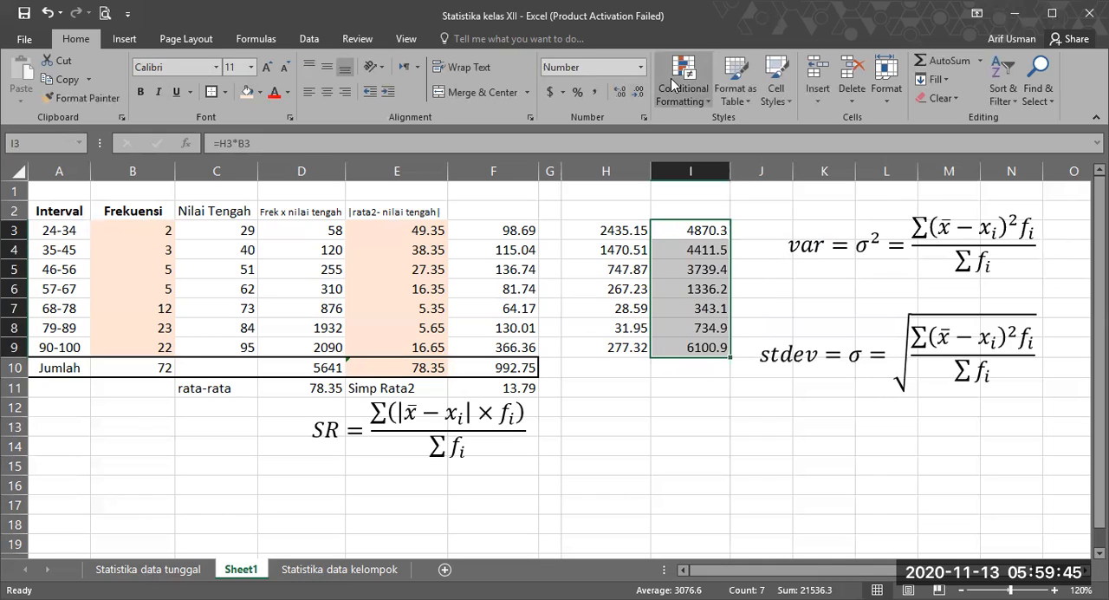
click(617, 95)
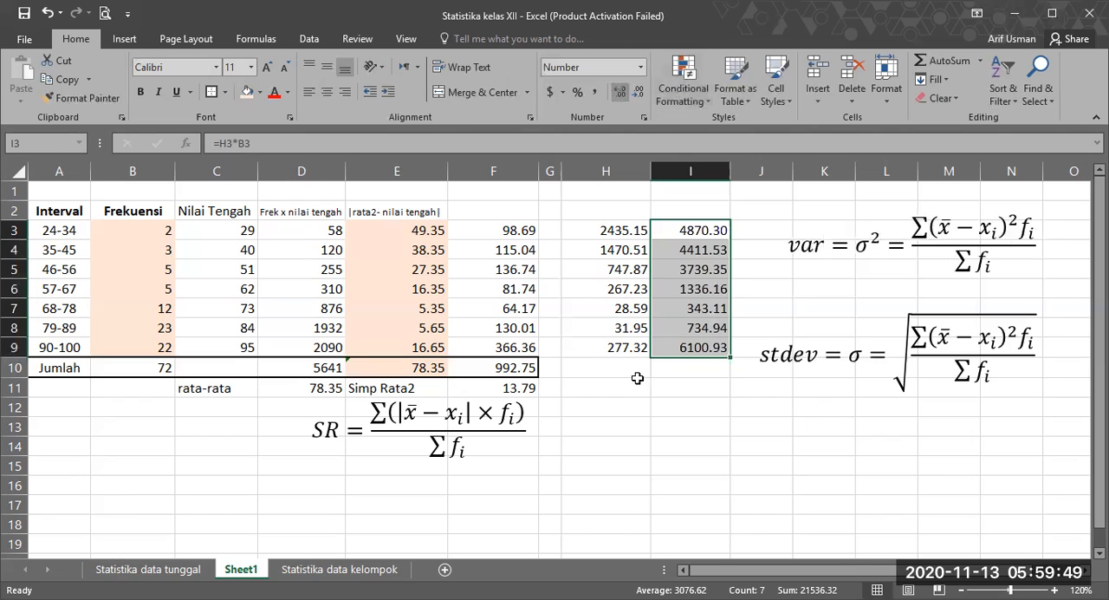
Step: Check the formulas in H3 and I3, and total the weighted squared deviations in I10 with =SUM(I3:I9)
click(678, 370)
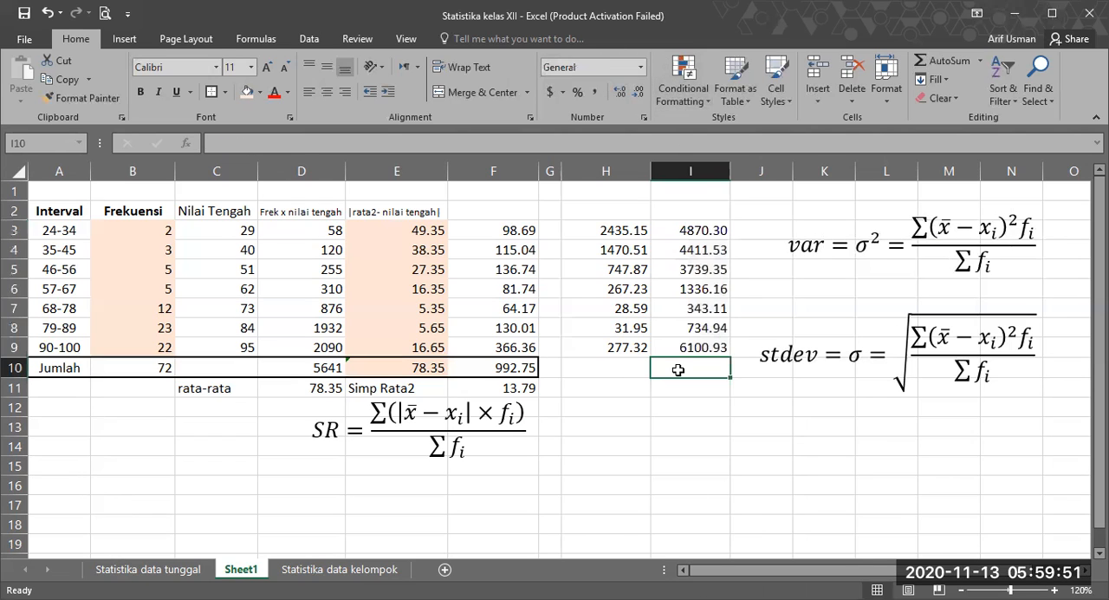
click(616, 231)
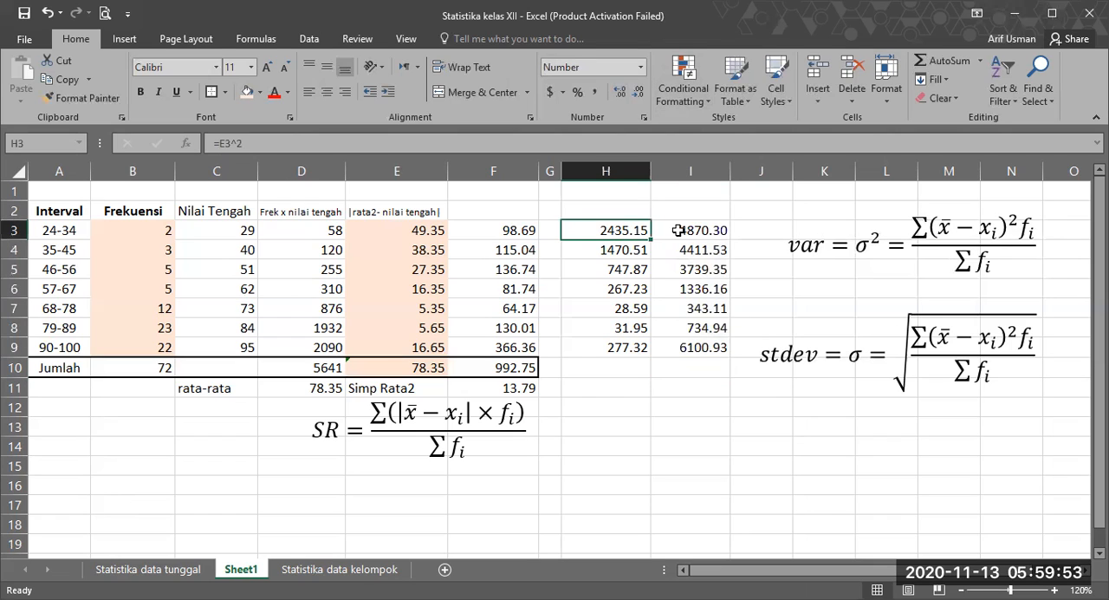
double_click(679, 230)
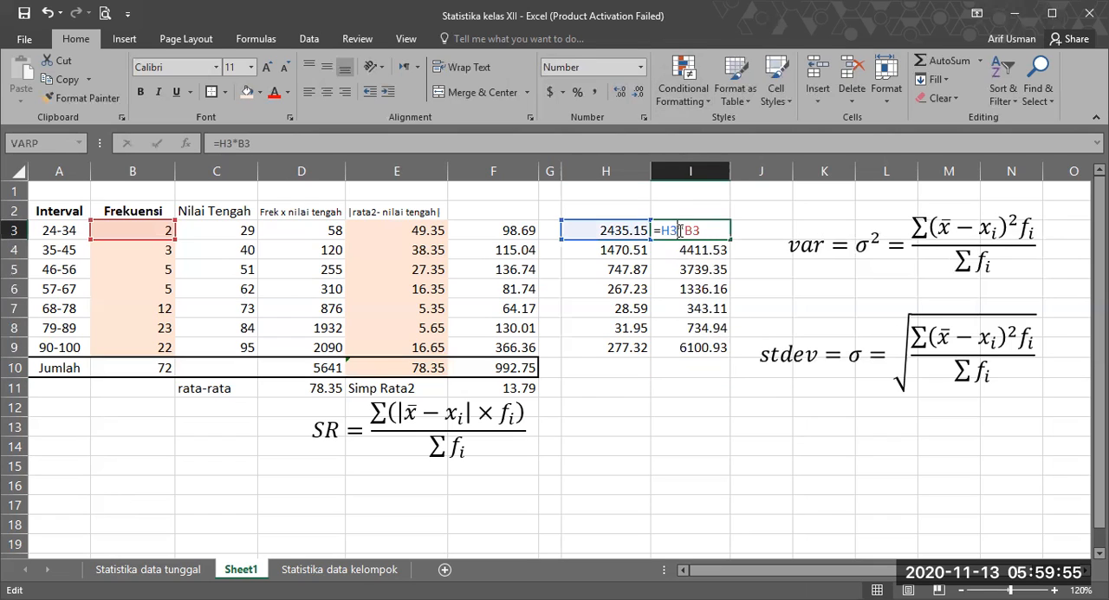
key(Return)
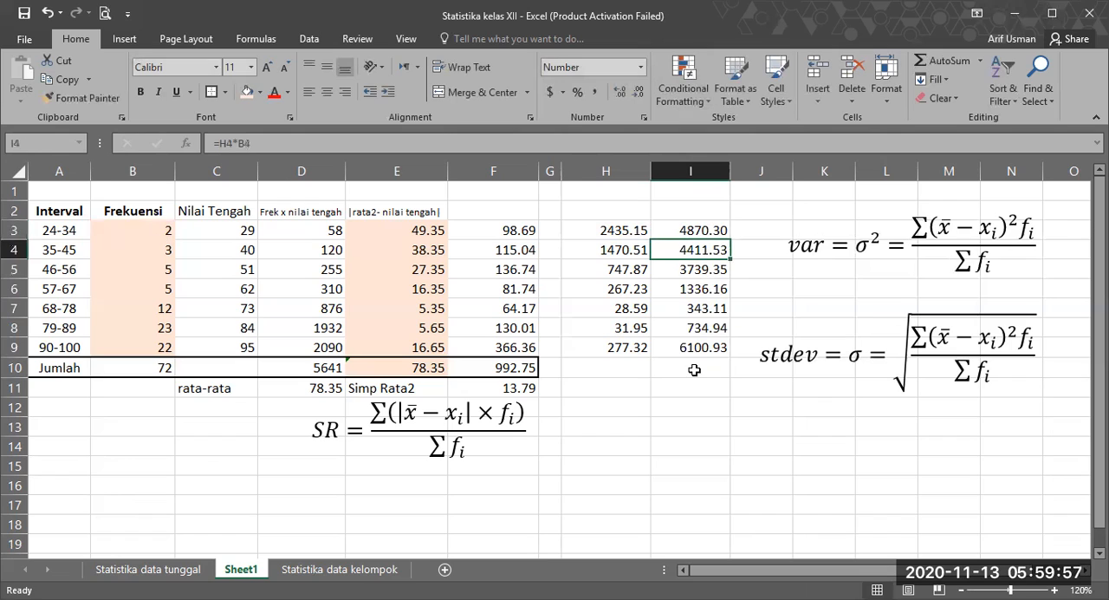
click(692, 370)
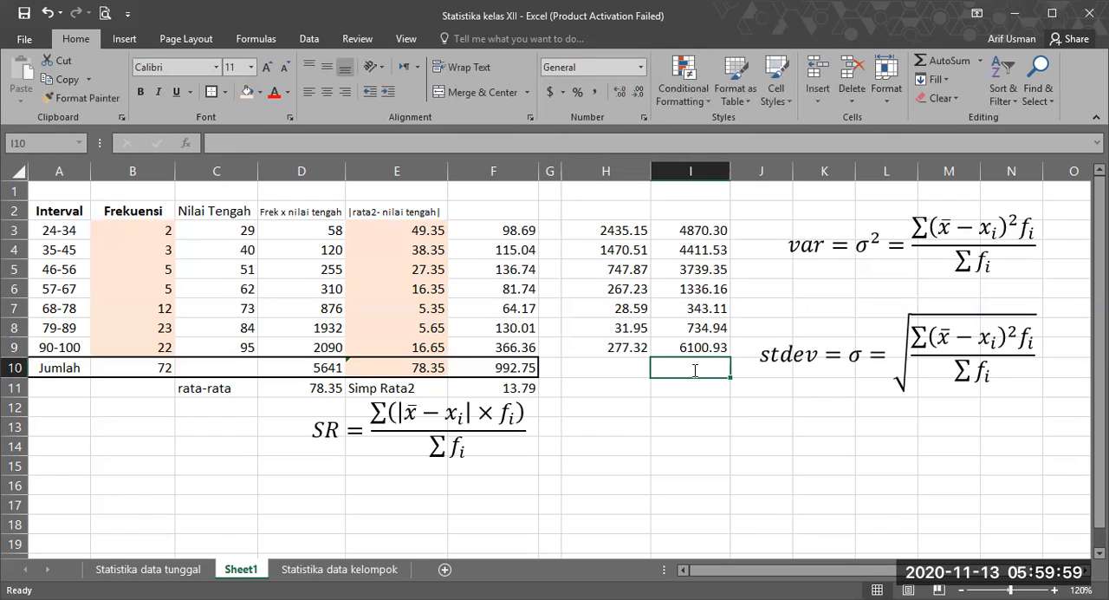
text(=)
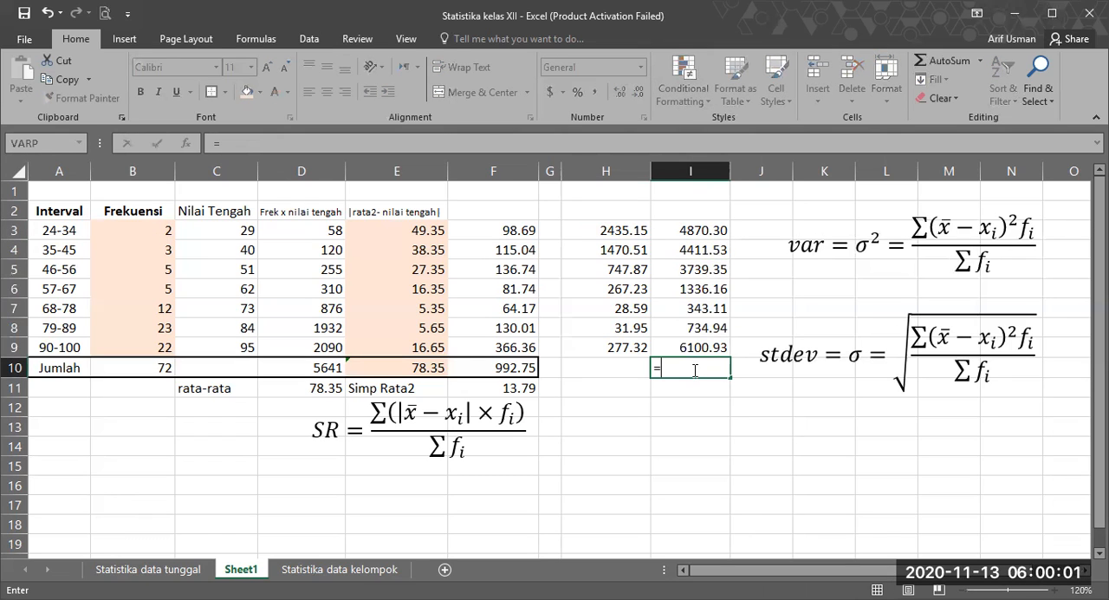
text(sum()
click(689, 230)
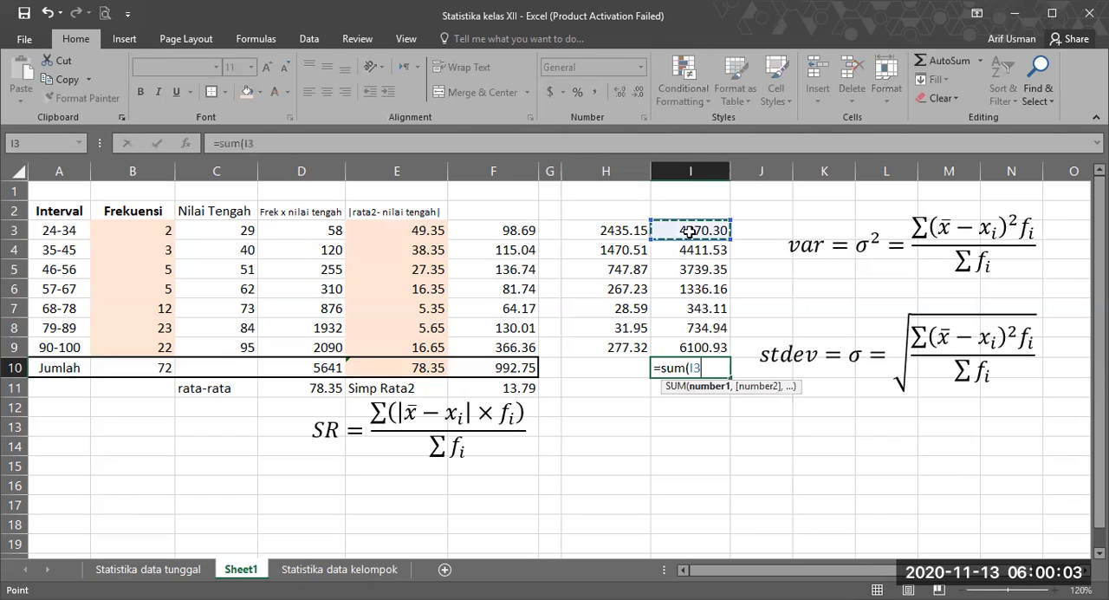
shift+click(694, 338)
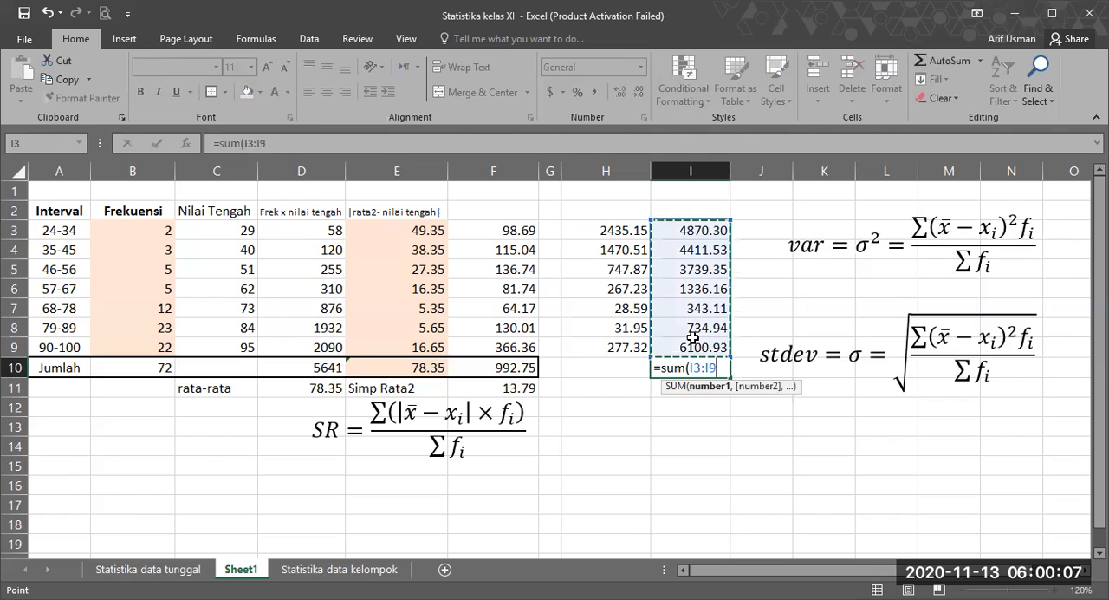
text())
key(Return)
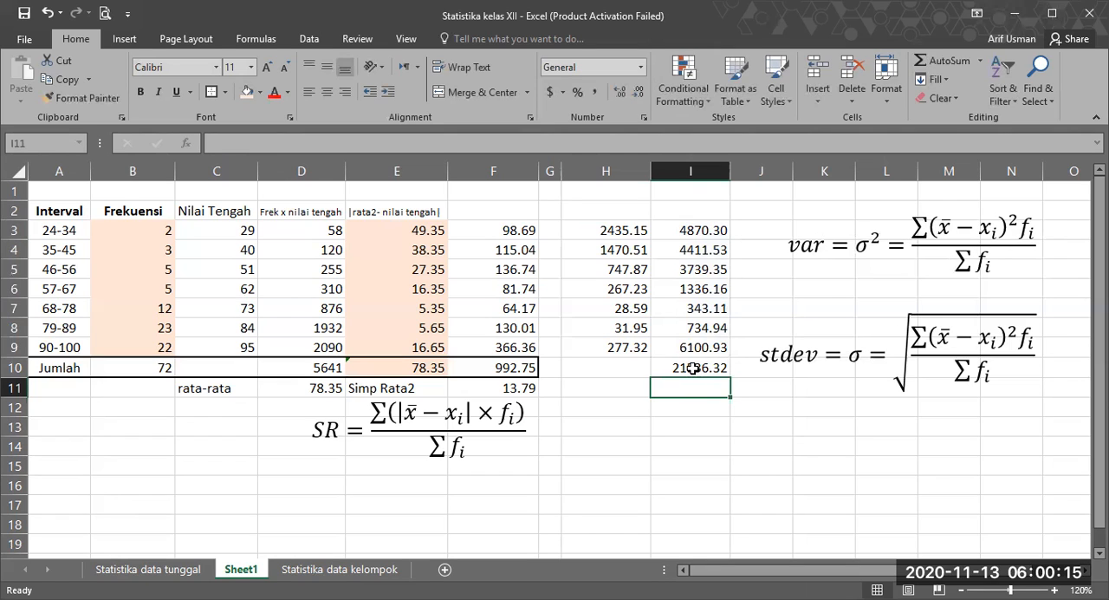
click(690, 368)
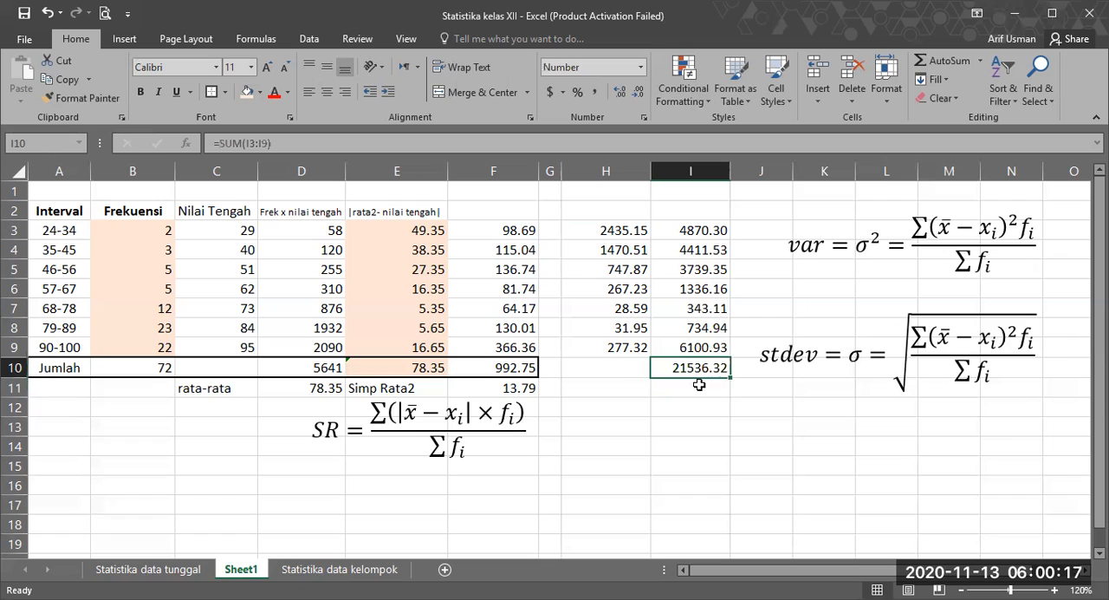
key(Return)
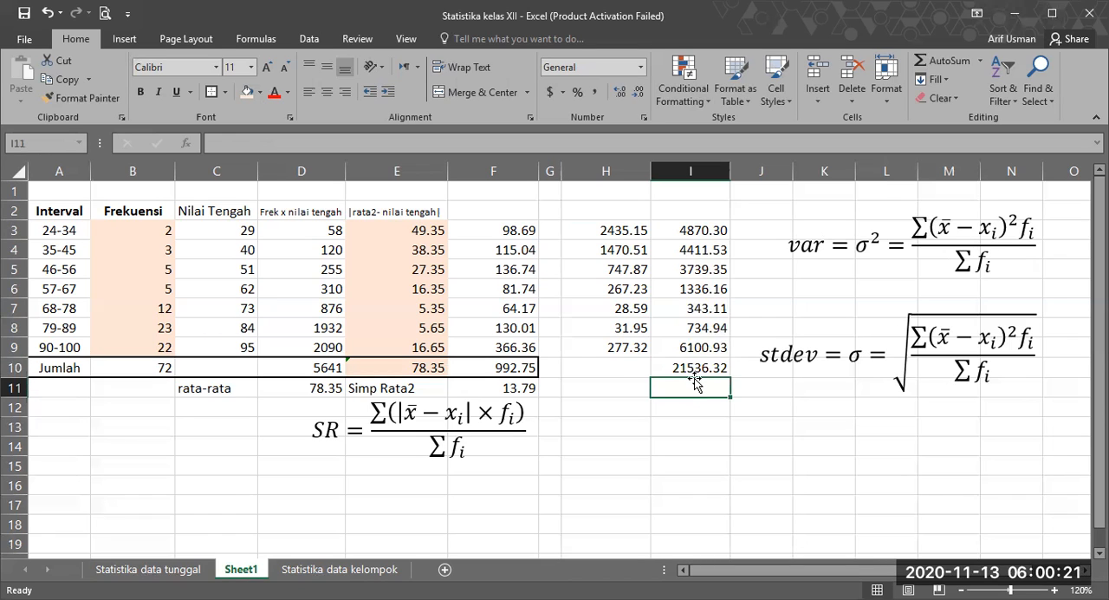
Step: Label cell H11 "Variansi" below the squared-deviation column
click(607, 386)
text(var)
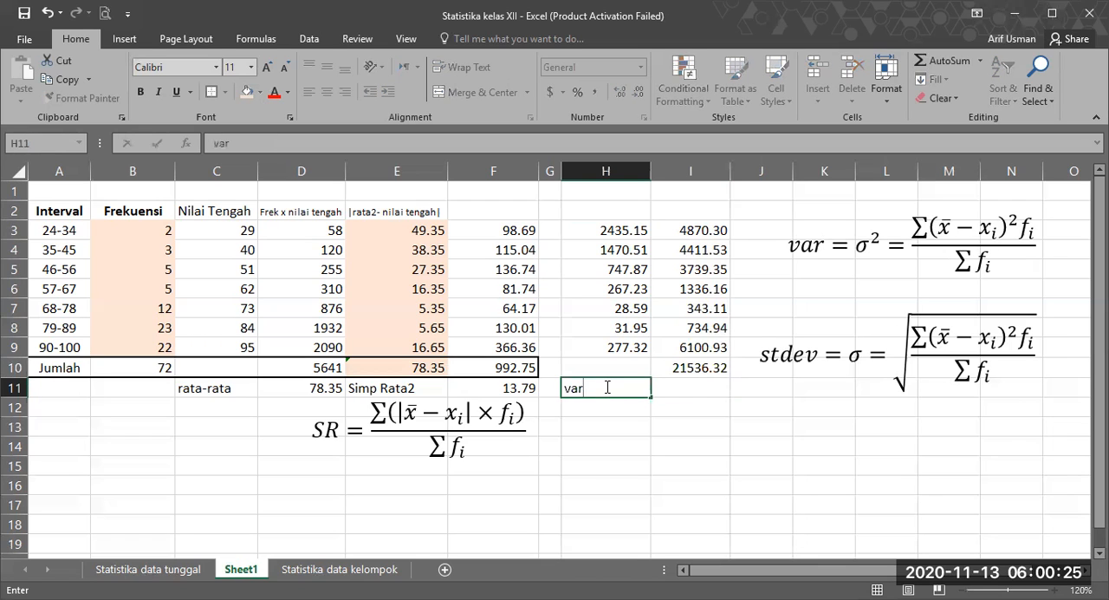
key(BackSpace)
key(BackSpace)
key(BackSpace)
text(Varians)
key(Tab)
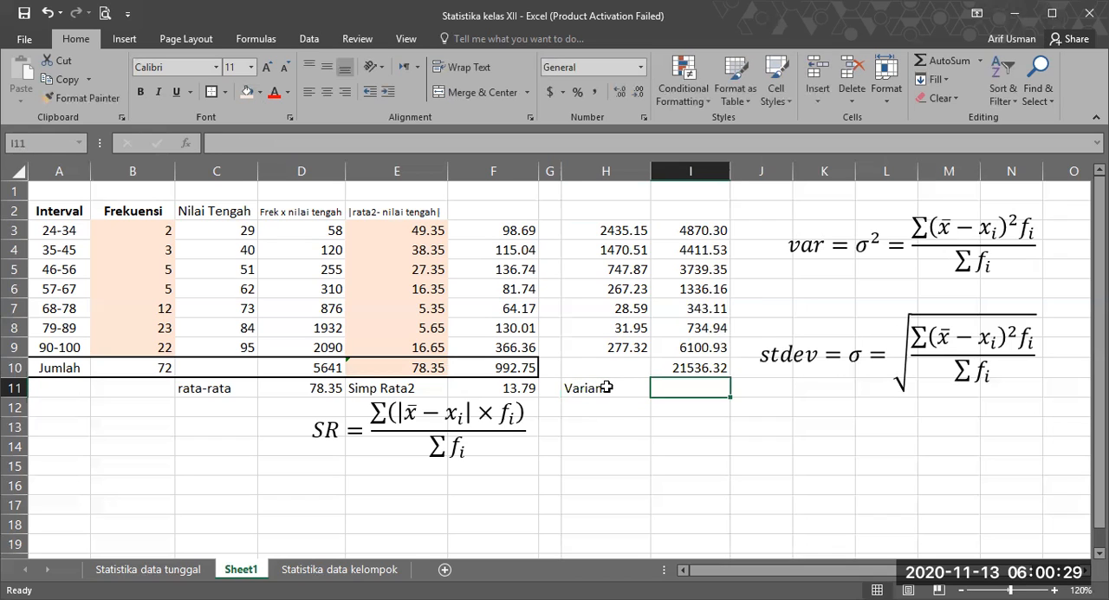
Step: Calculate the variance in I11 with =I10/B10 and compare it with the variance on the Statistika data tunggal sheet
text(=)
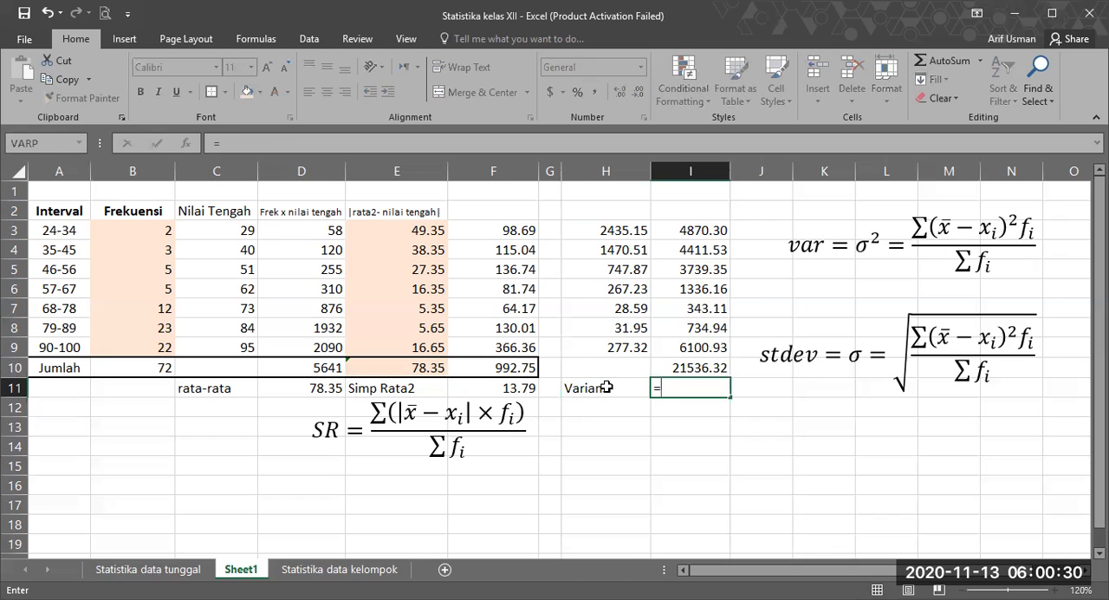
click(677, 367)
text(/)
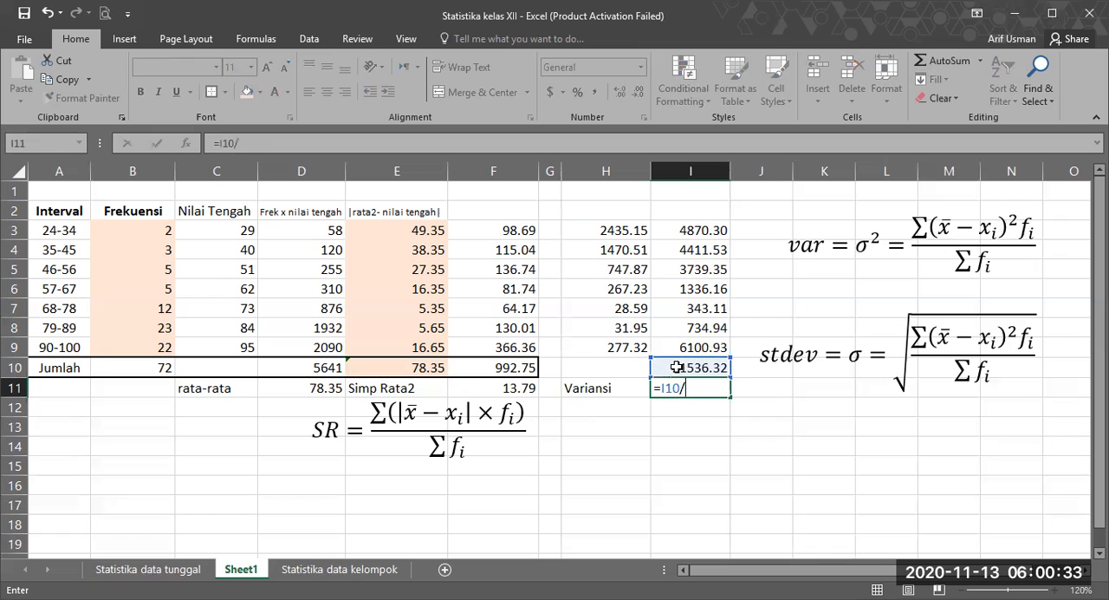
click(146, 363)
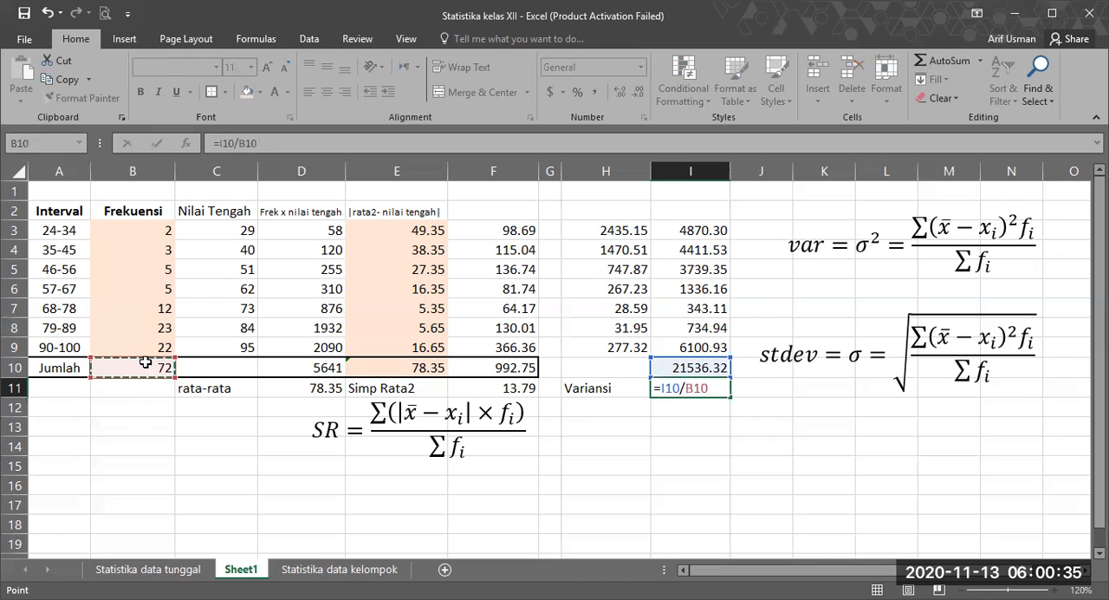
key(Return)
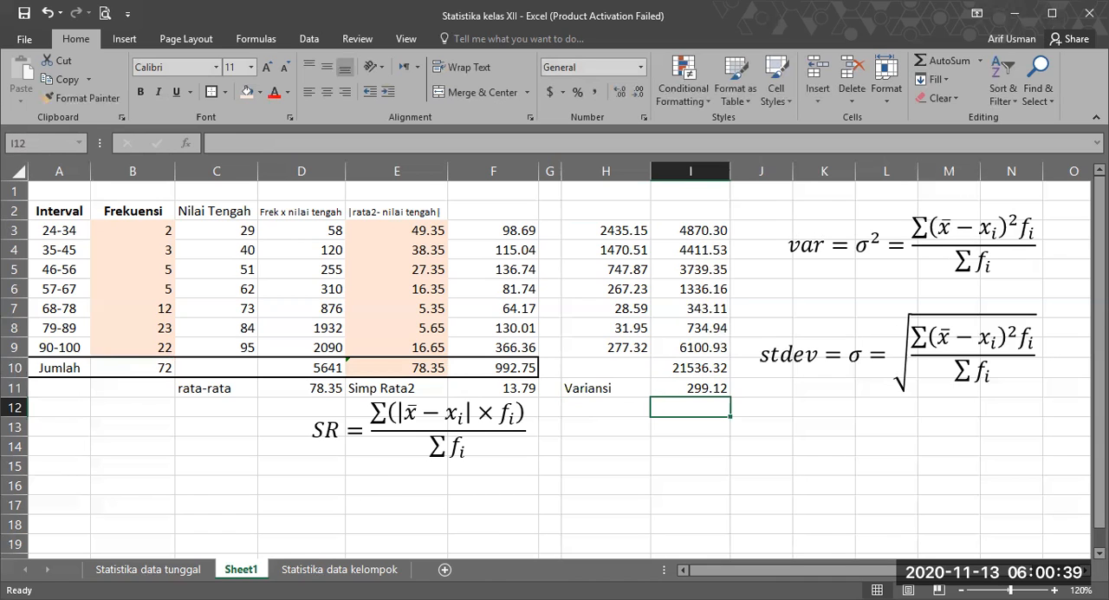
click(145, 571)
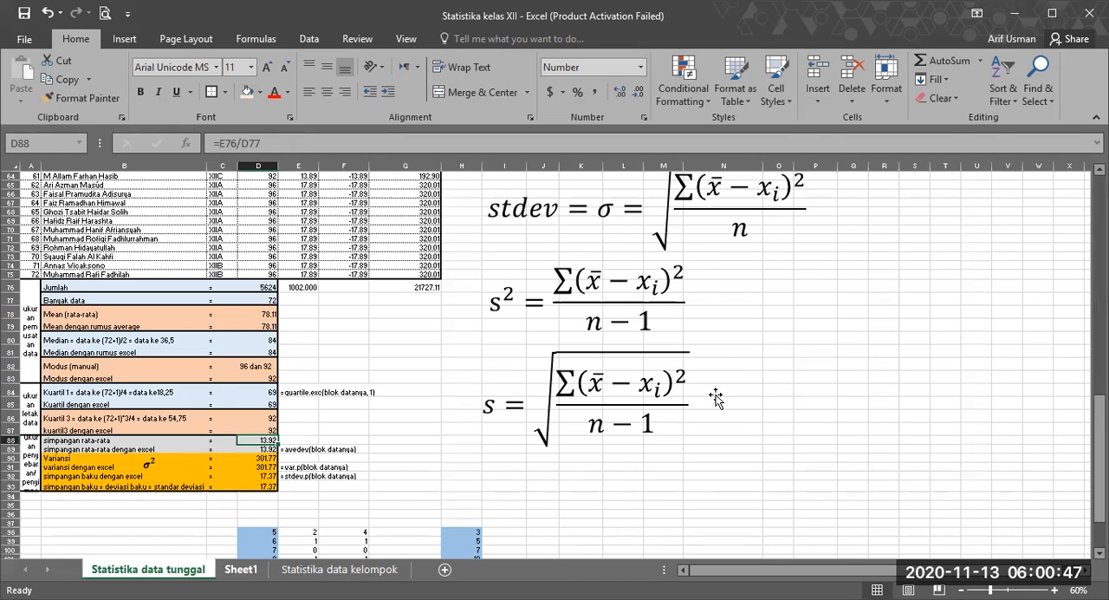
key(ctrl+Page_Down)
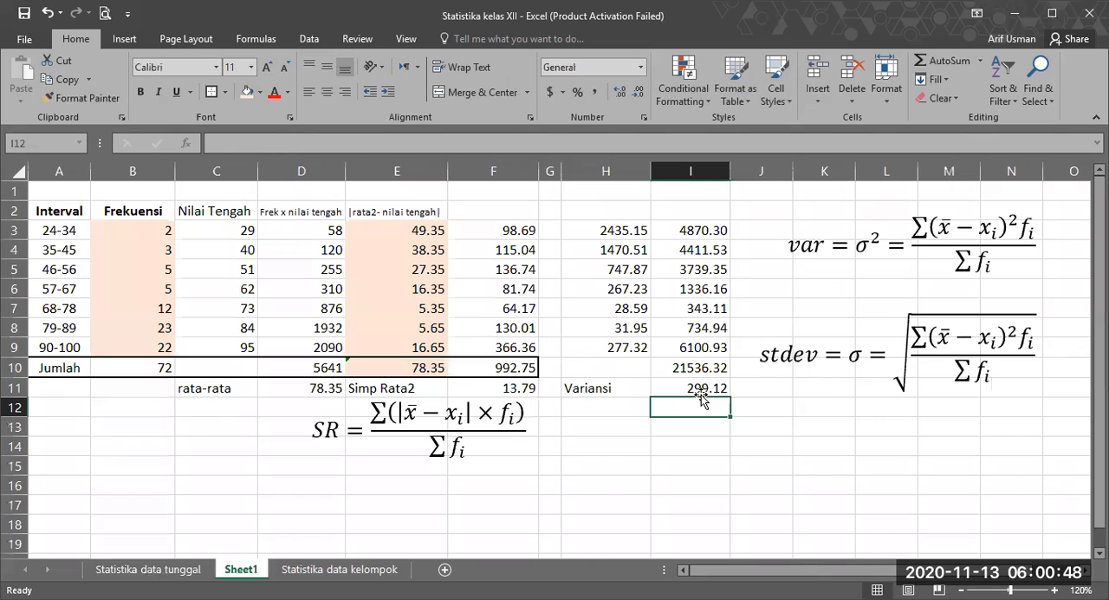
Step: Narrow the SR formula's text box from its right edge to clear cell H12, and label that cell "Stdev"
click(607, 420)
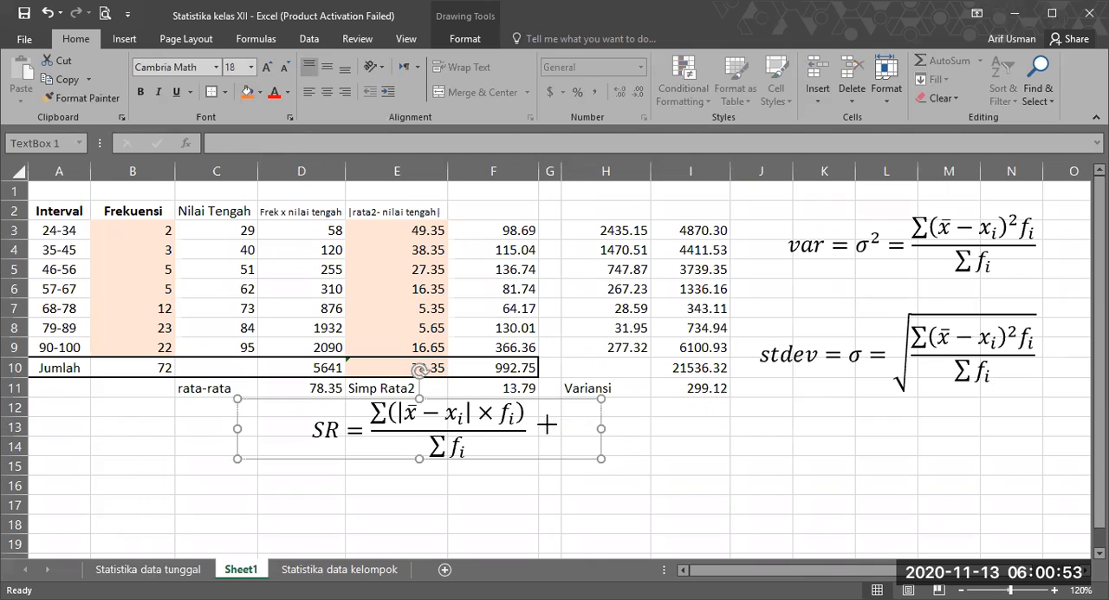
key(BackSpace)
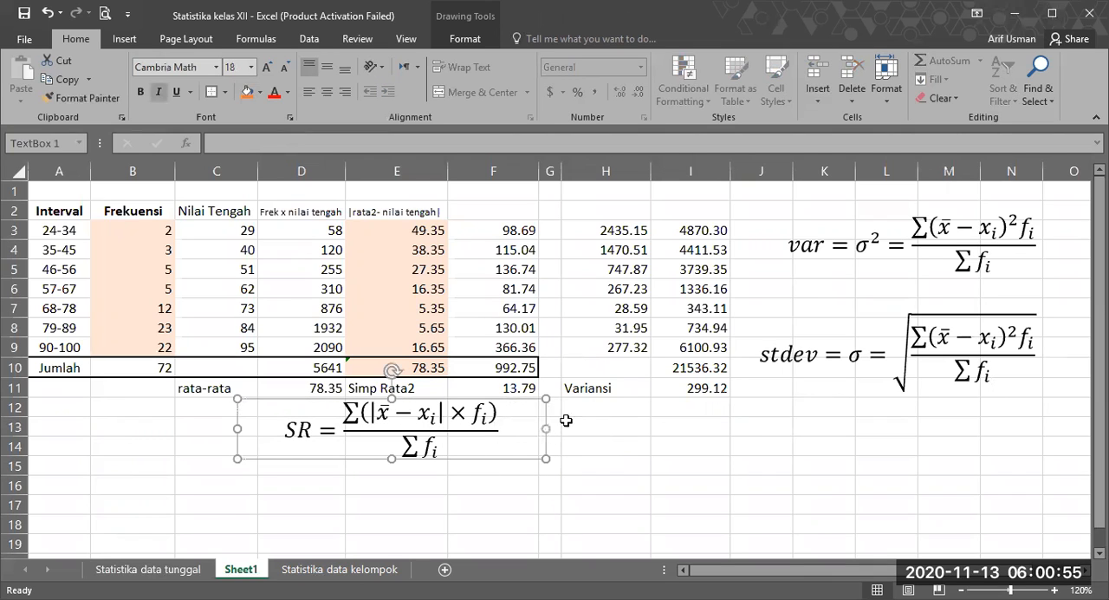
click(577, 409)
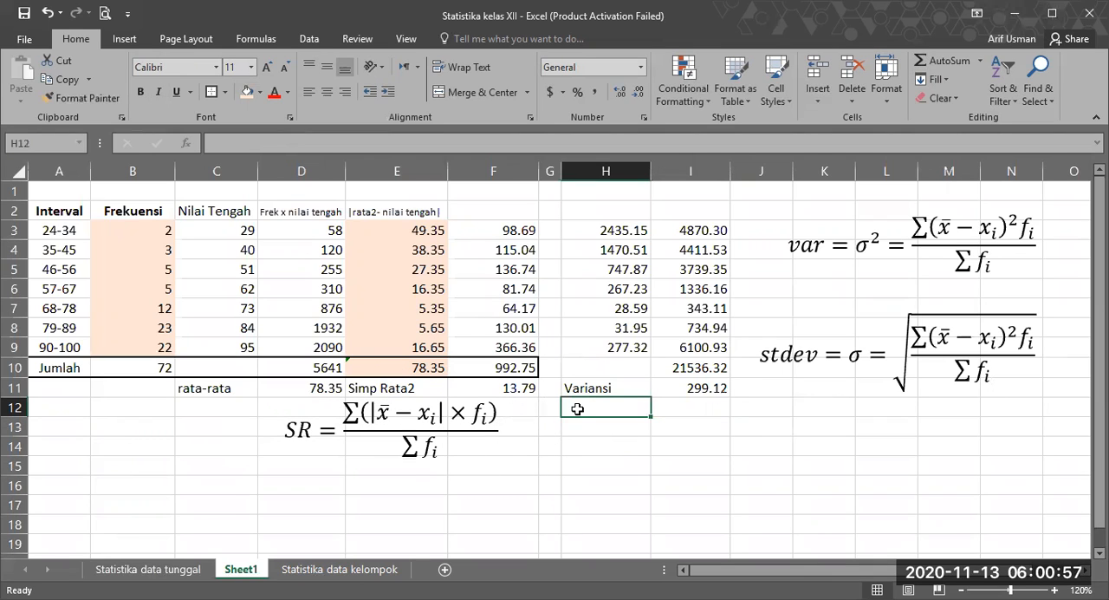
text(Stdev)
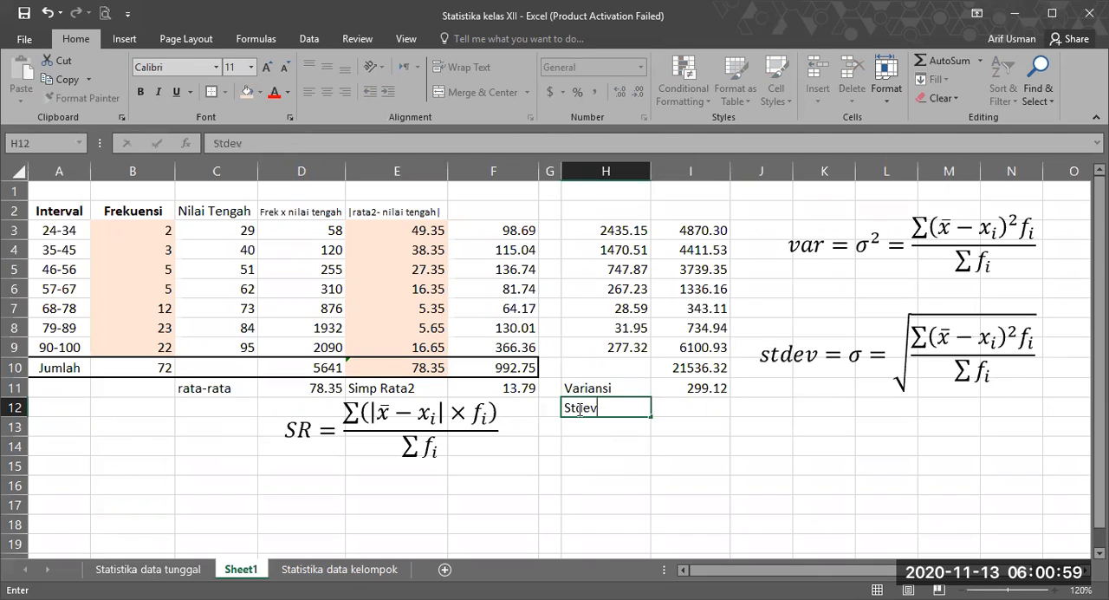
key(Tab)
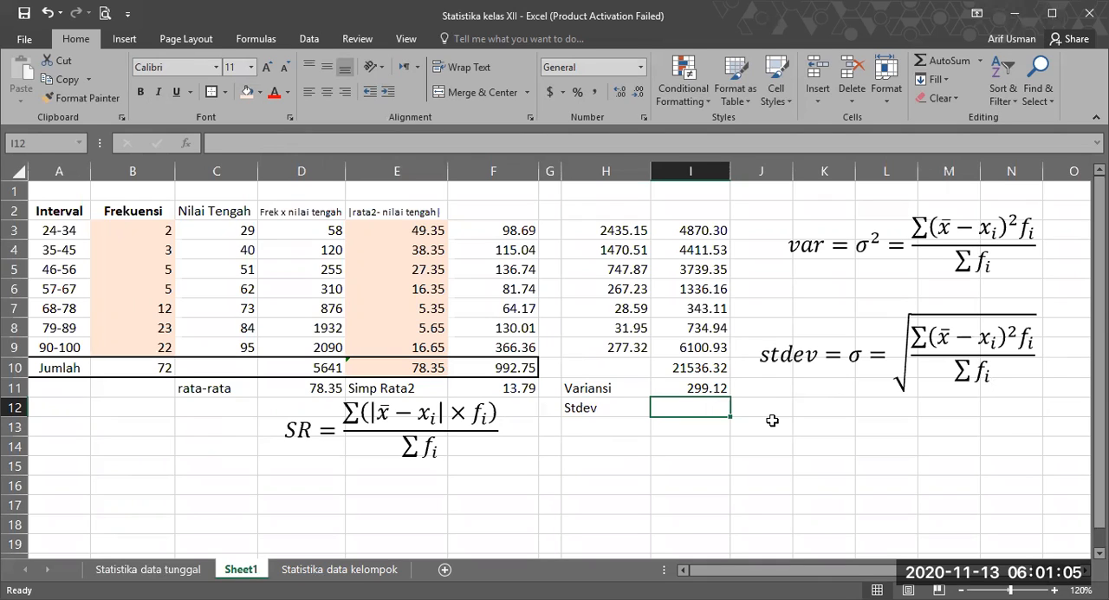
Step: Calculate the standard deviation in I12 as the square root of the variance with =SQRT(I11)
text(=)
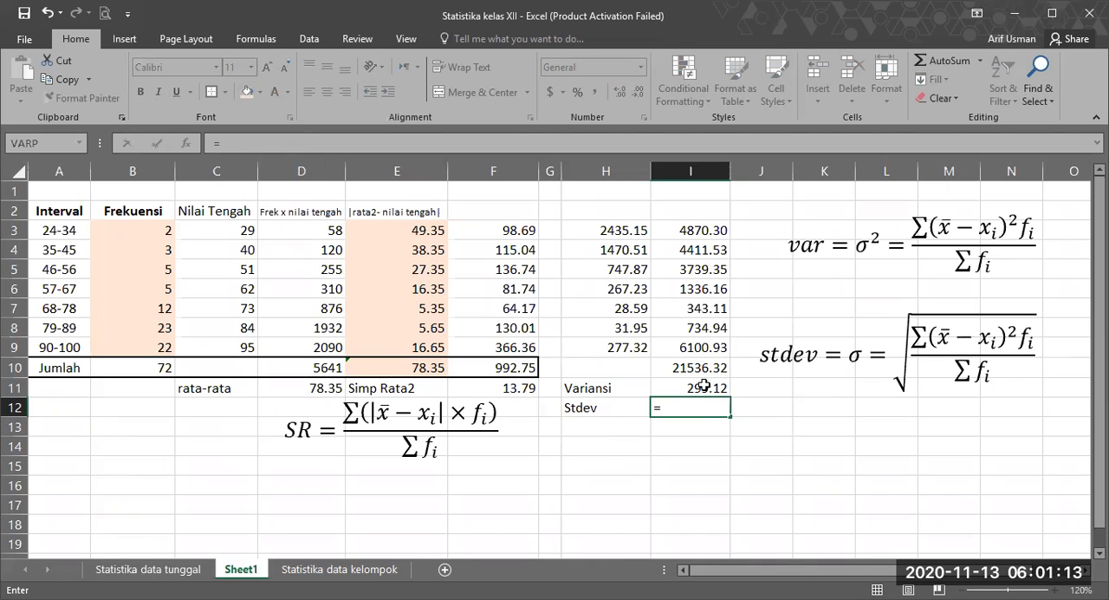
text(sqrt()
click(705, 387)
text())
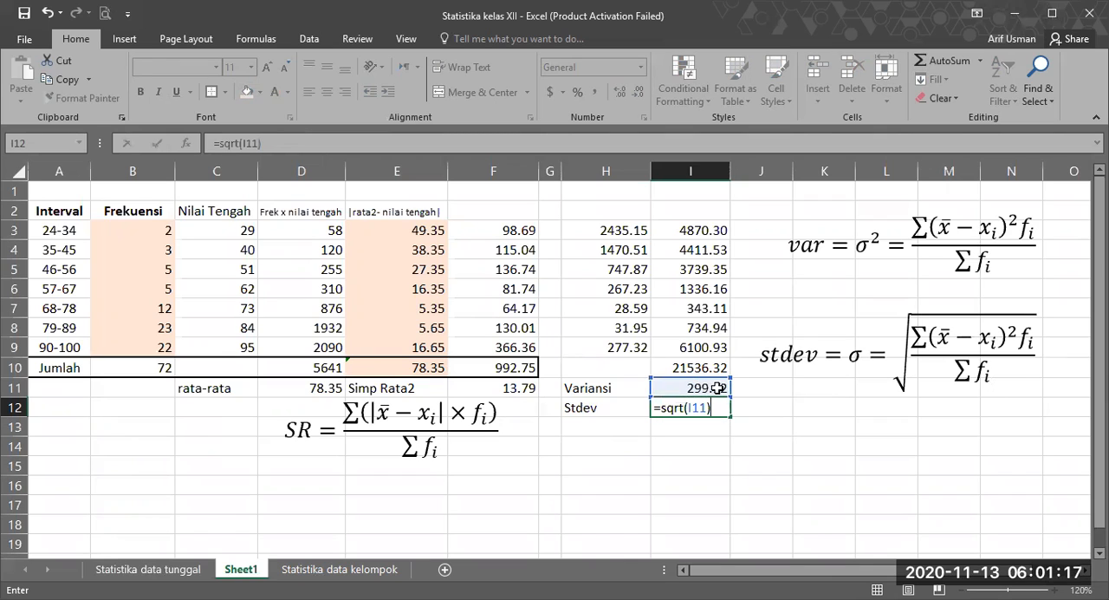
key(Return)
Step: Format I12 with two decimal places and compare it with the standard deviation on the Statistika data tunggal sheet
key(Up)
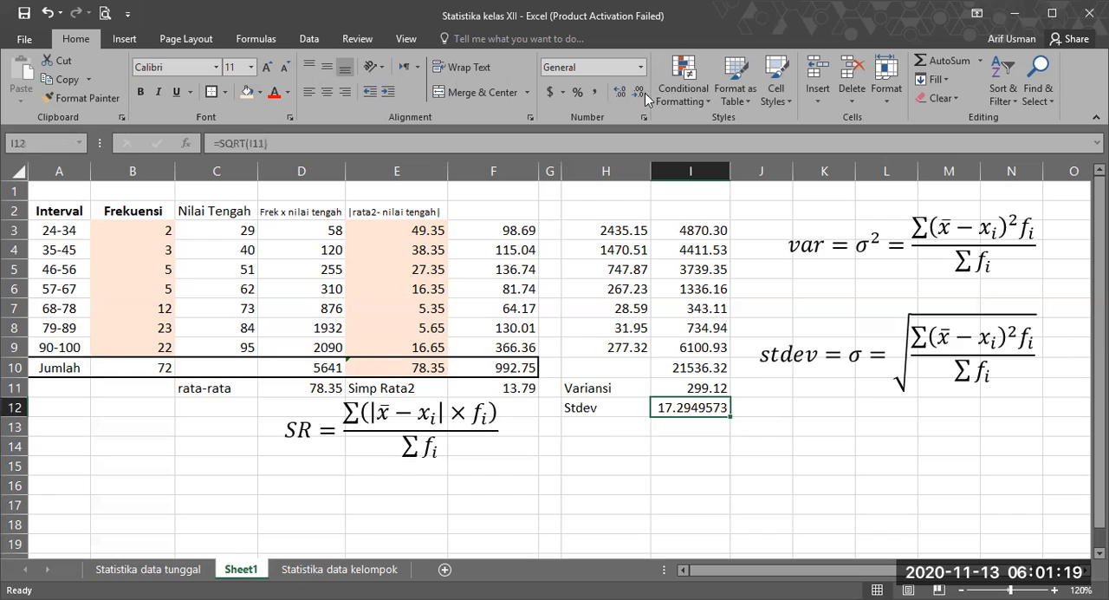
click(639, 94)
click(639, 95)
click(639, 95)
click(829, 459)
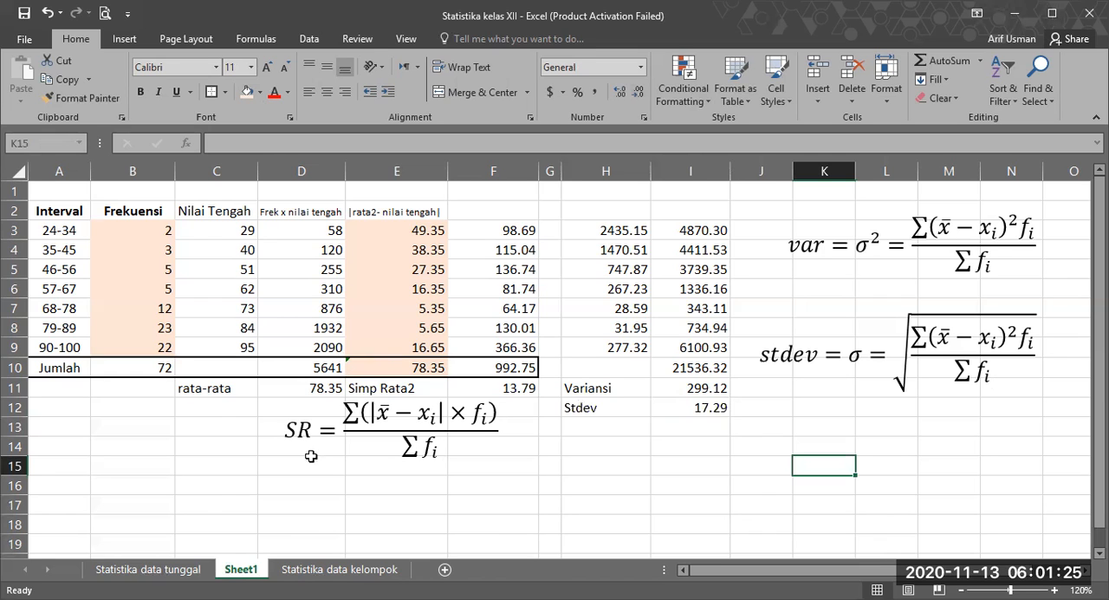
key(ctrl+Page_Up)
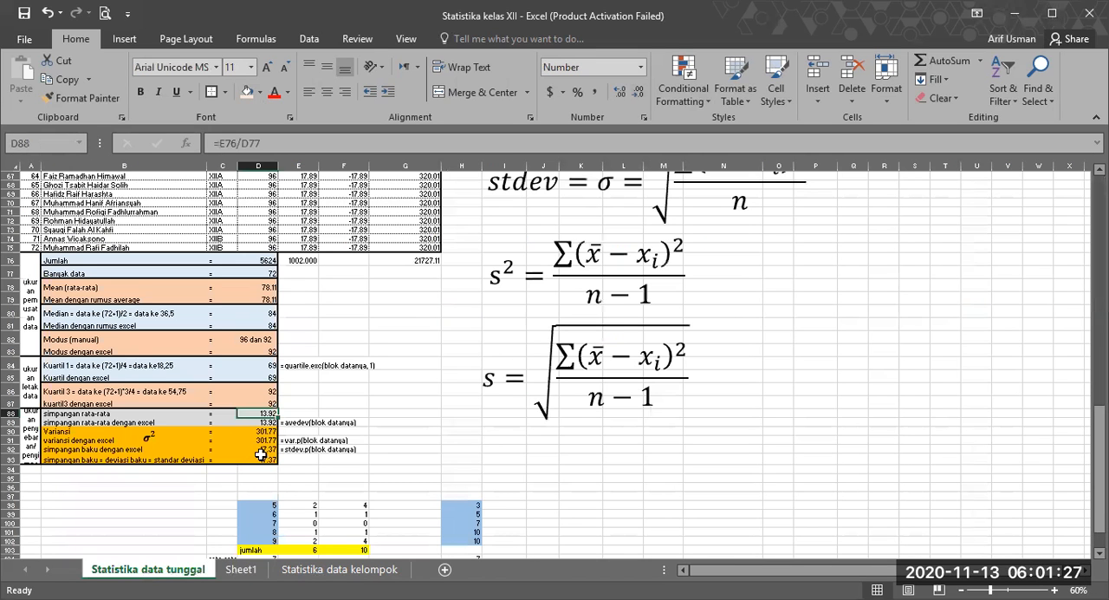
click(257, 571)
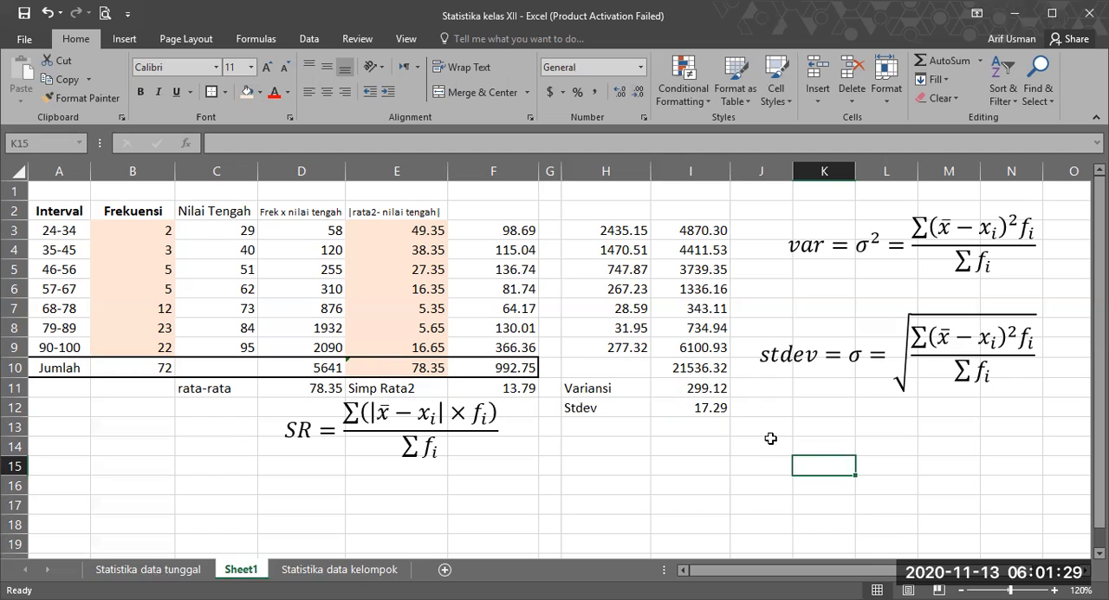
Step: Put an outside border around the variance and standard deviation results in H11:I12
click(715, 429)
drag(582, 389, 688, 409)
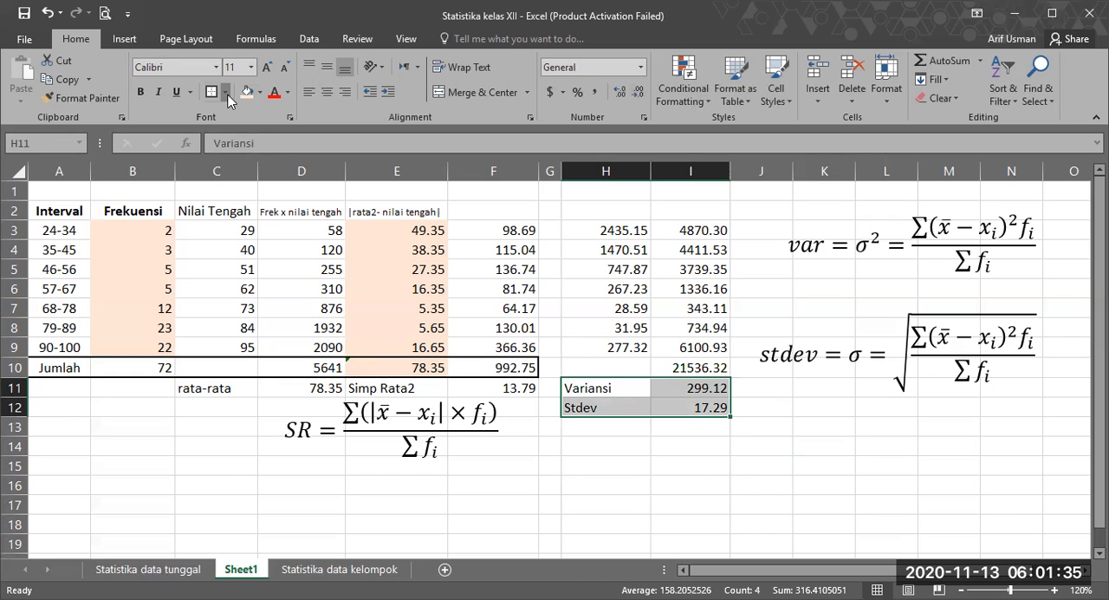
click(632, 499)
Step: Put an outside border around the mean deviation label and result in E11:F11
drag(364, 388, 511, 408)
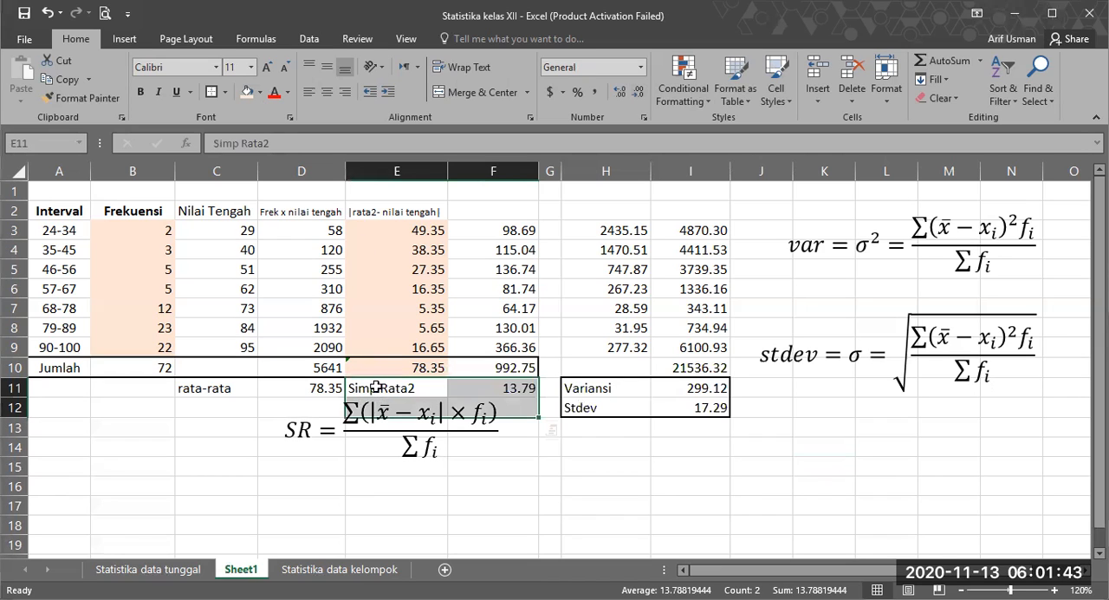
click(411, 391)
click(493, 525)
click(491, 385)
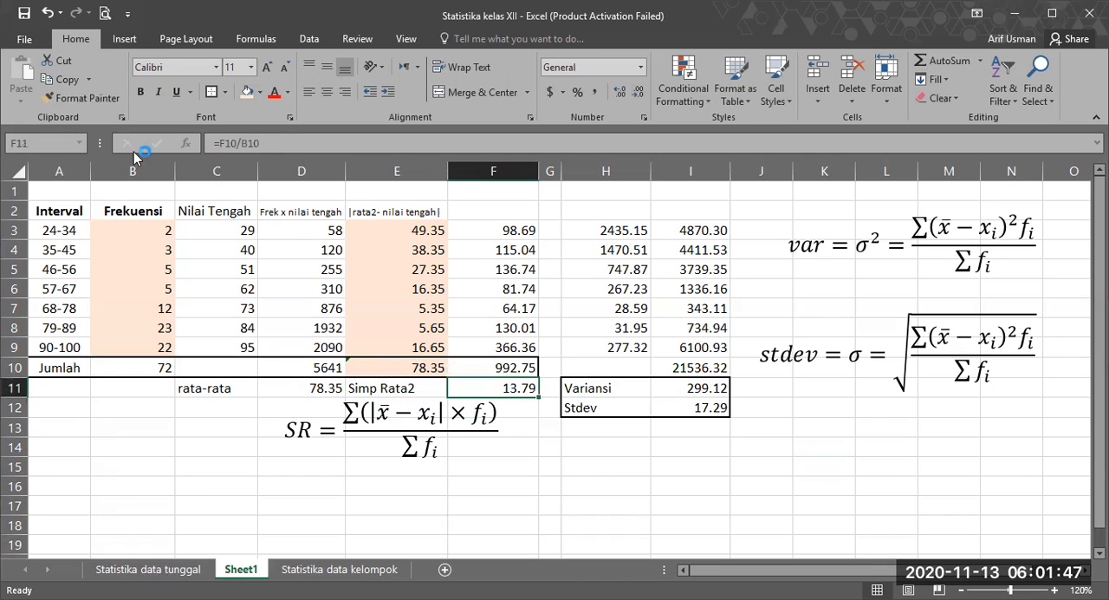
shift+click(442, 386)
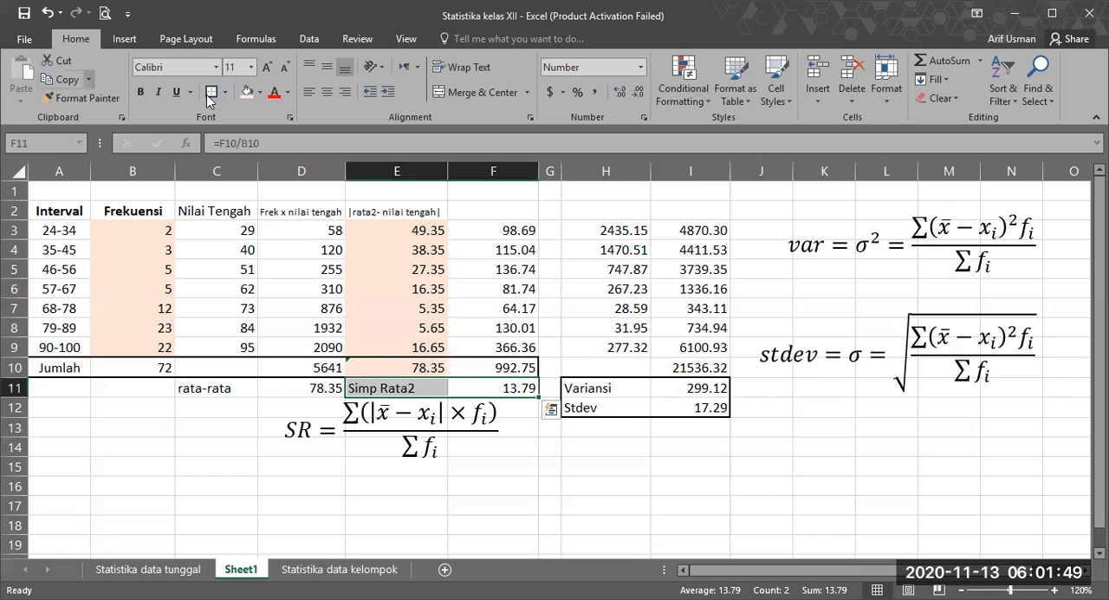
click(560, 487)
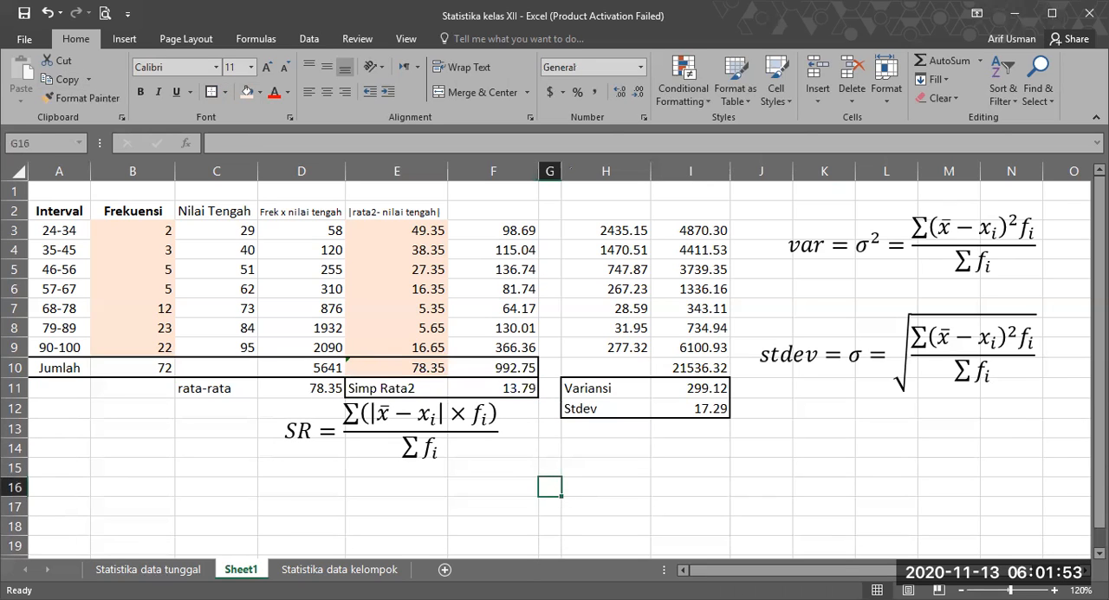
click(609, 467)
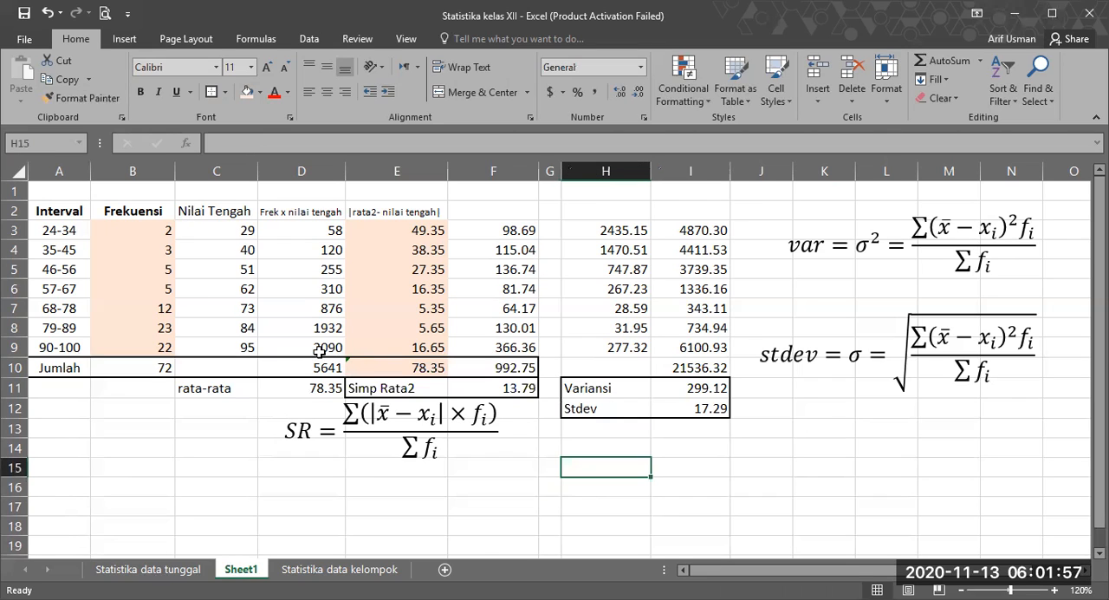
Step: Clear the "Nilai Tengah" heading from cell C2
click(83, 463)
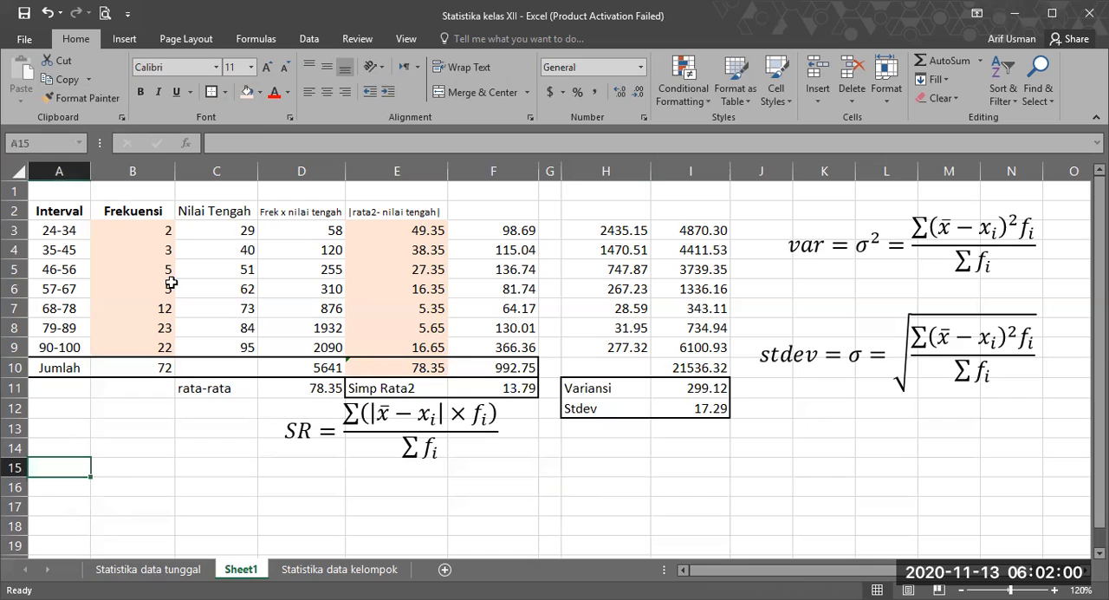
click(208, 227)
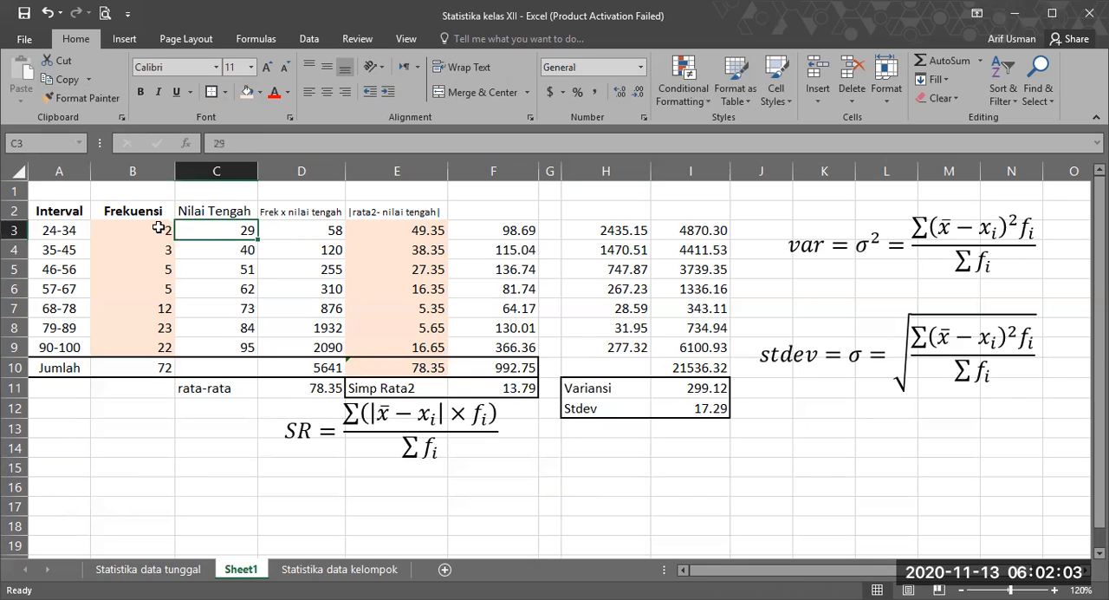
key(Left)
key(F2)
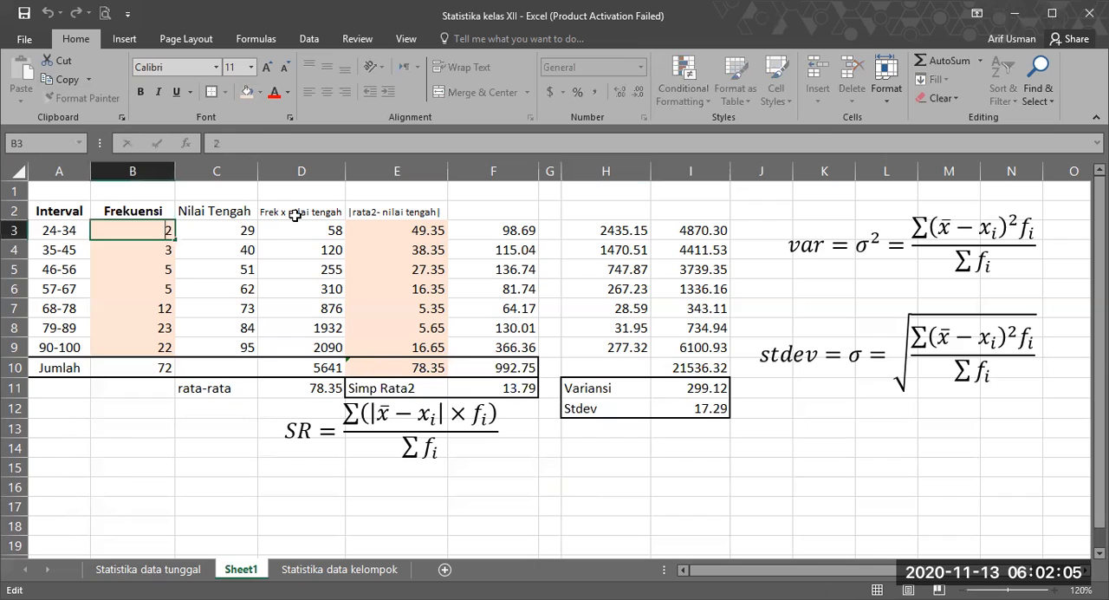
click(294, 215)
click(210, 209)
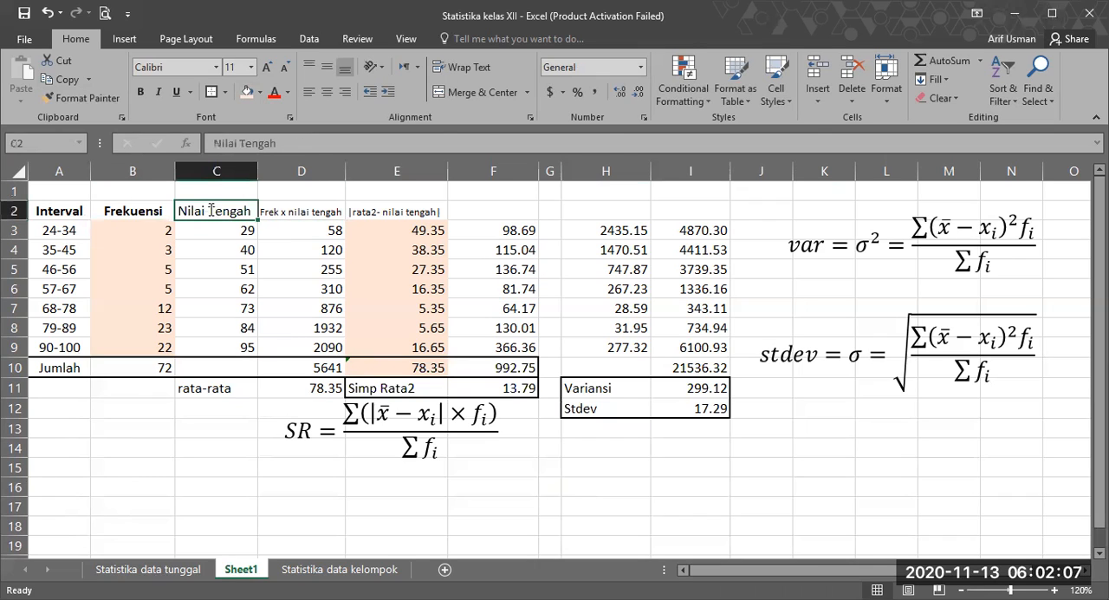
key(BackSpace)
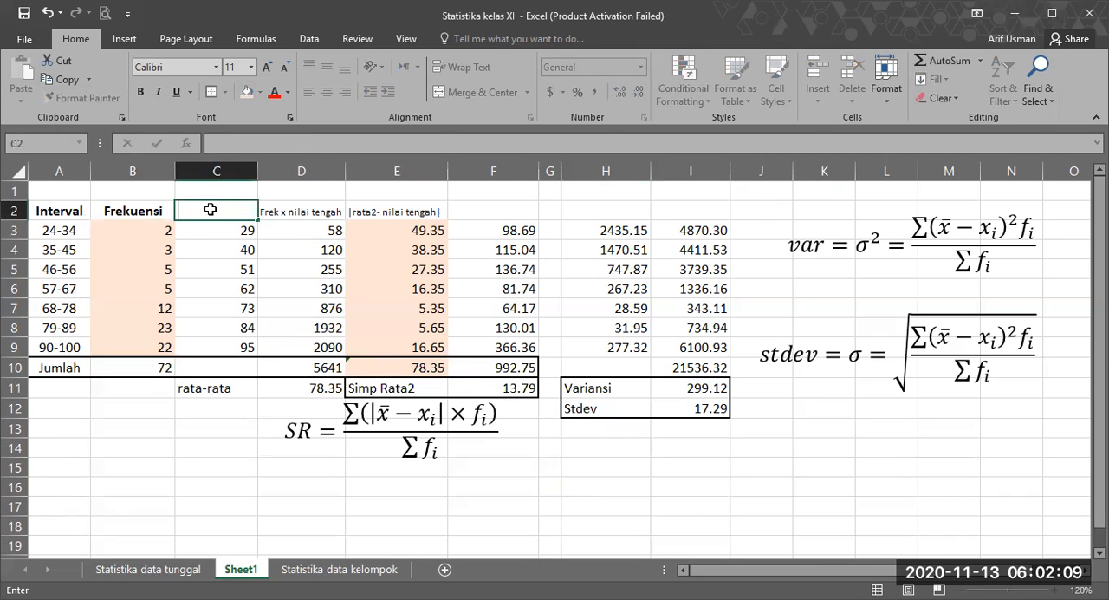
click(211, 208)
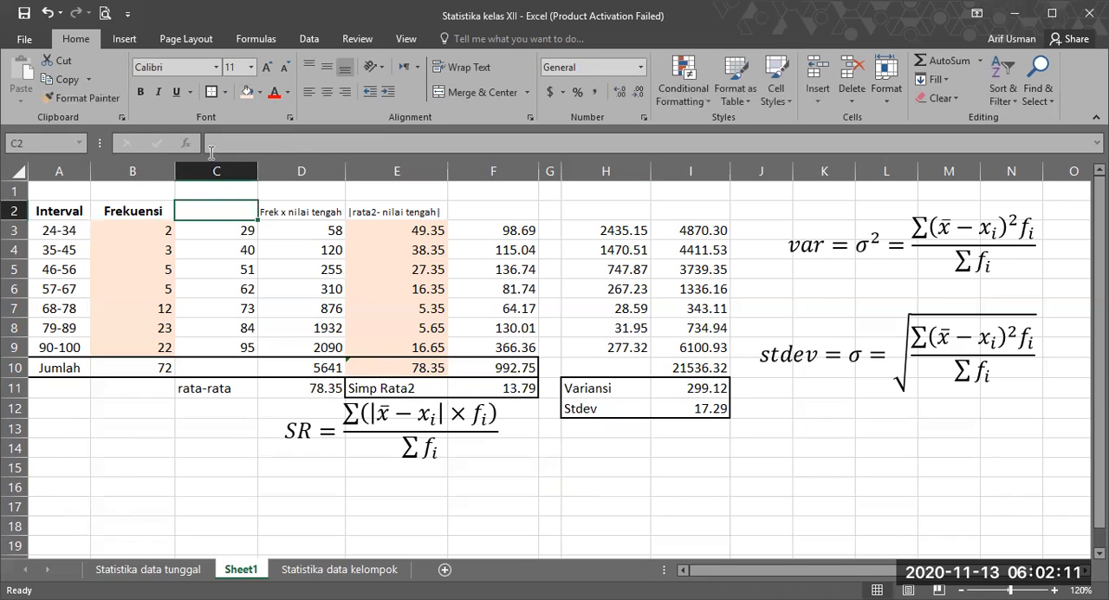
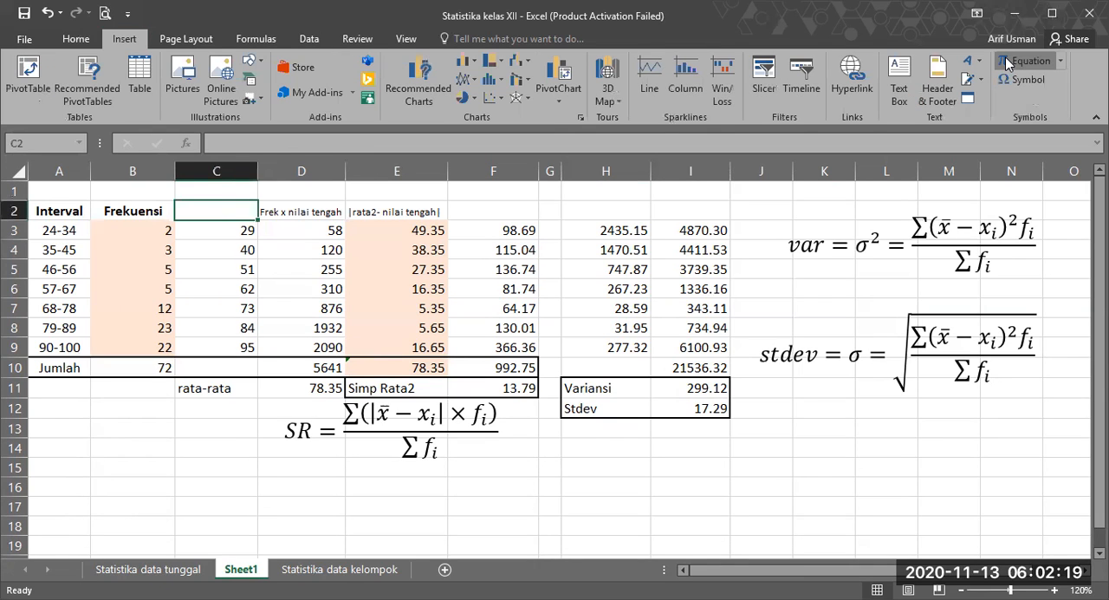
Step: Try an equation object containing x with subscript i as the heading over cell C2
click(1005, 57)
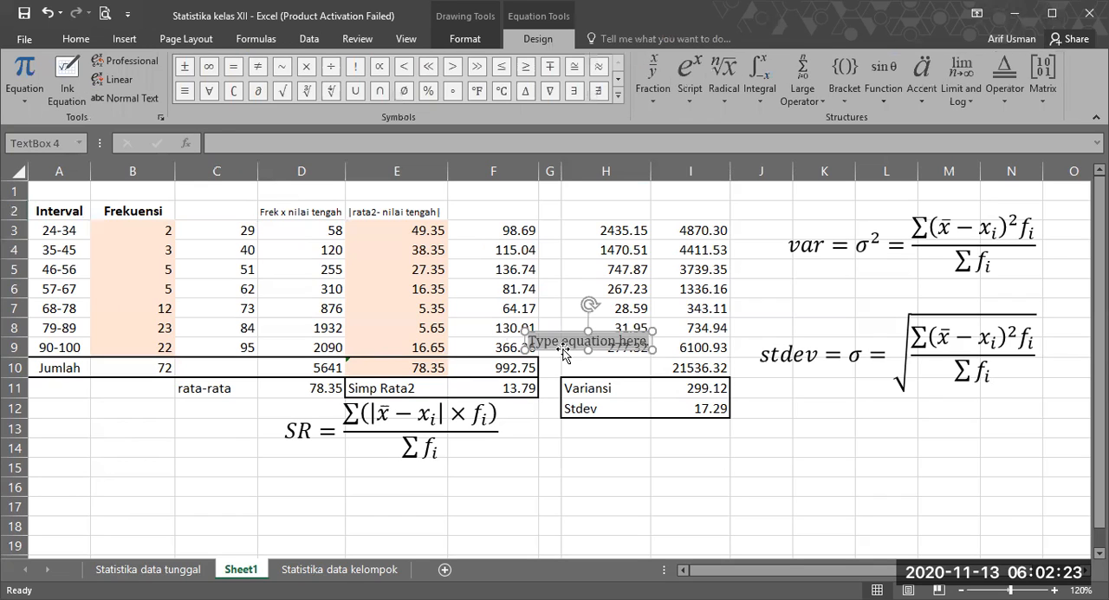
text(x)
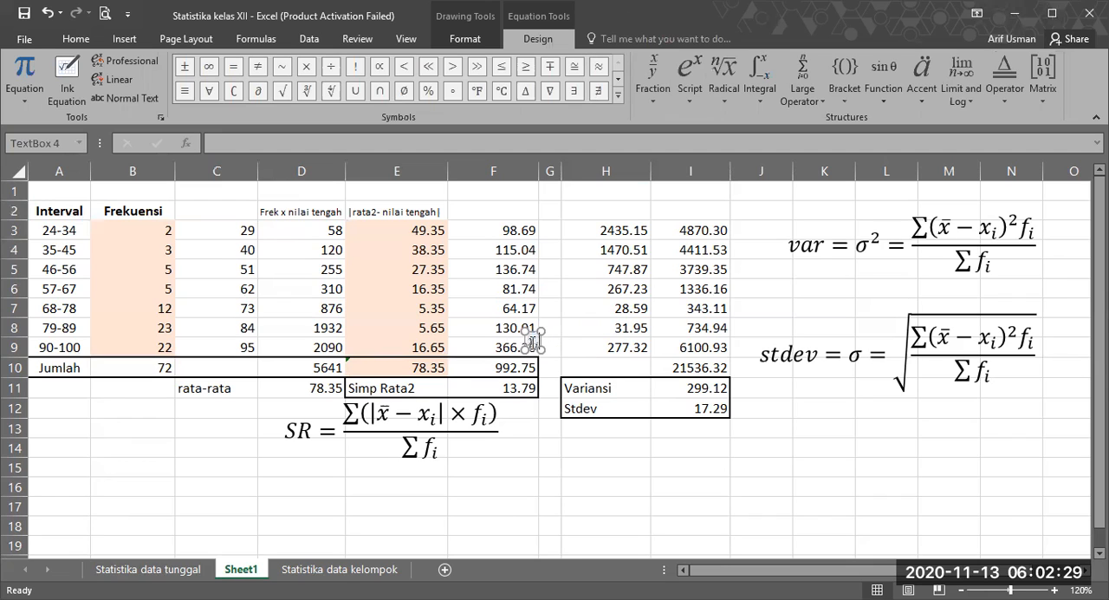
click(547, 347)
click(533, 347)
key(Delete)
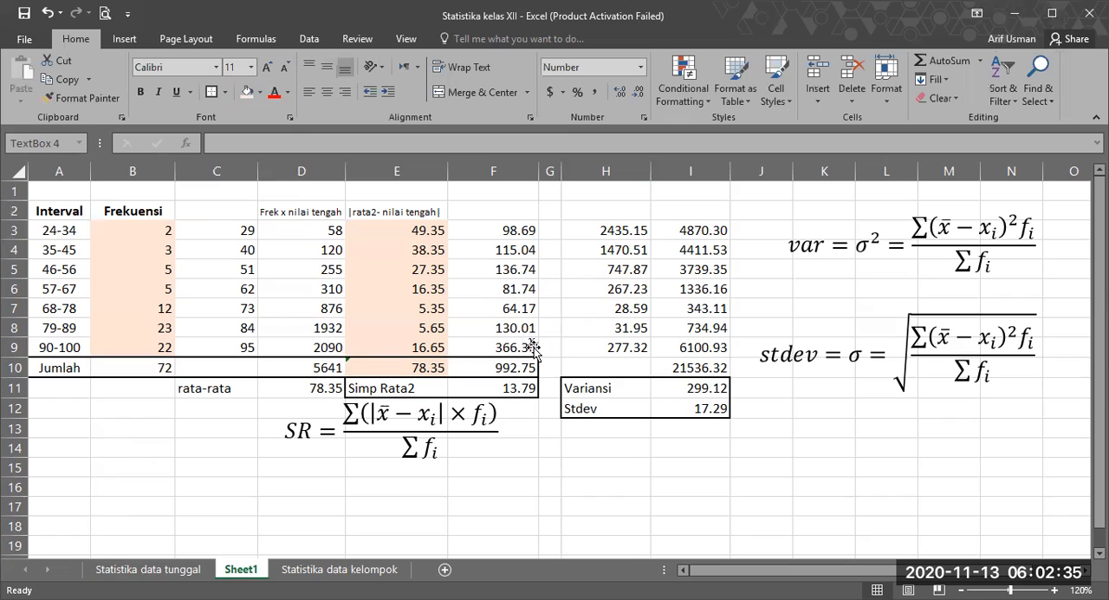
mouse_move(533, 347)
mouse_down()
mouse_move(208, 213)
mouse_move(222, 216)
mouse_up()
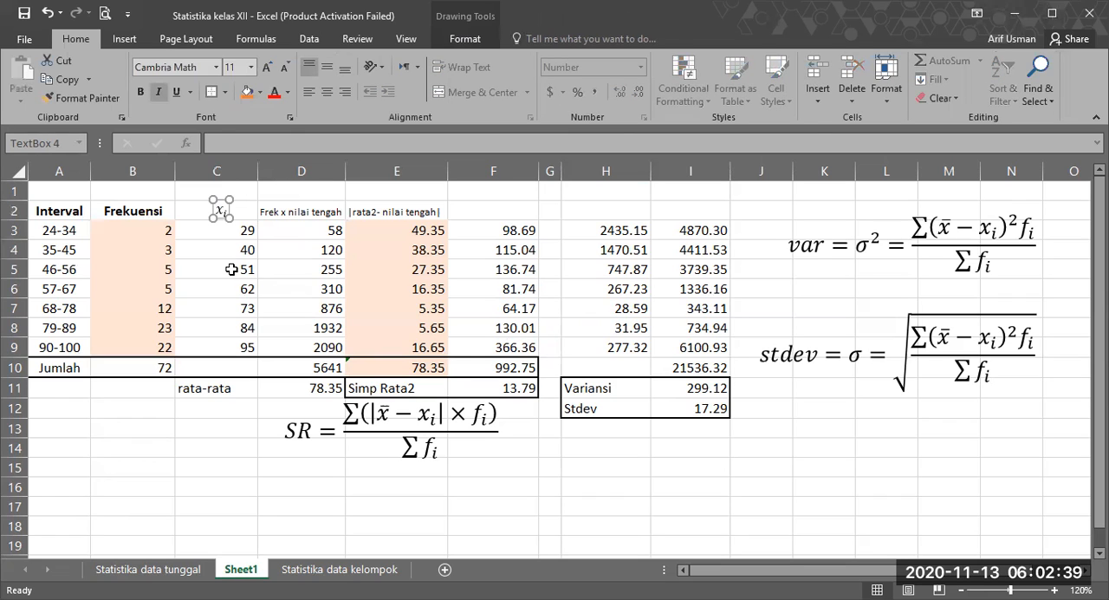
key(Delete)
Step: Enter the heading "nilai tengah" in cell C2
click(242, 208)
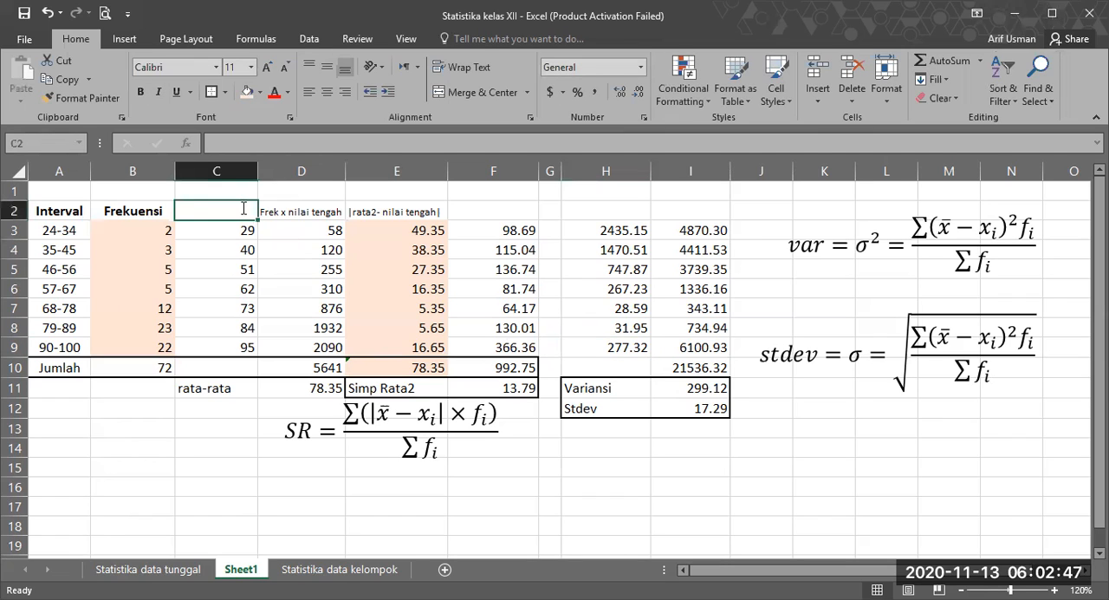
text(nilai rengah)
click(207, 213)
key(Delete)
text(t)
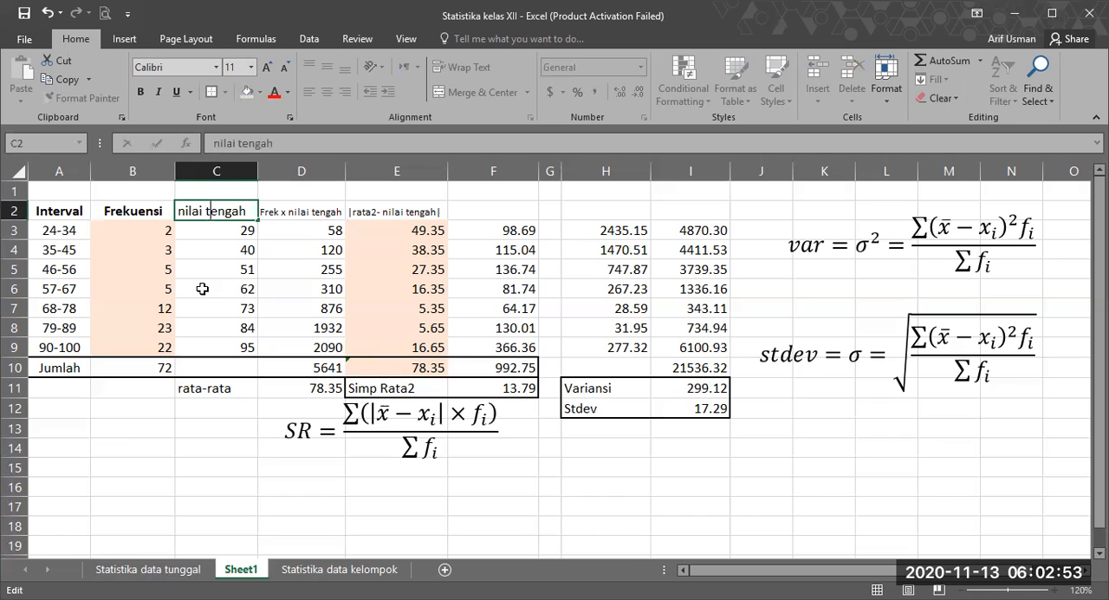
click(216, 447)
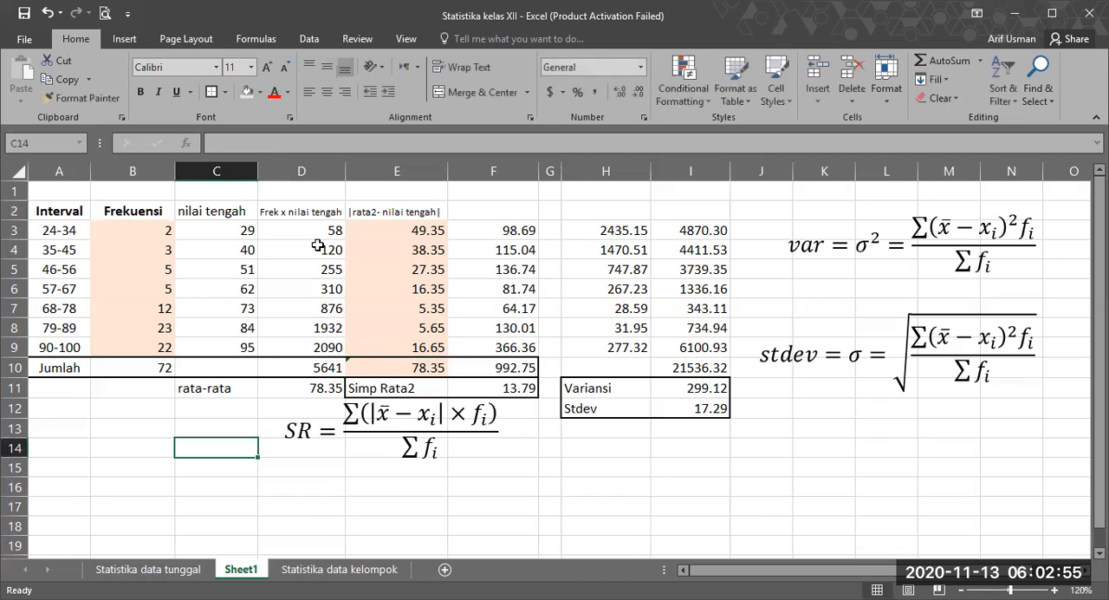
Step: Review how column D multiplies each frequency by its class midpoint, including the column total in D10
click(253, 231)
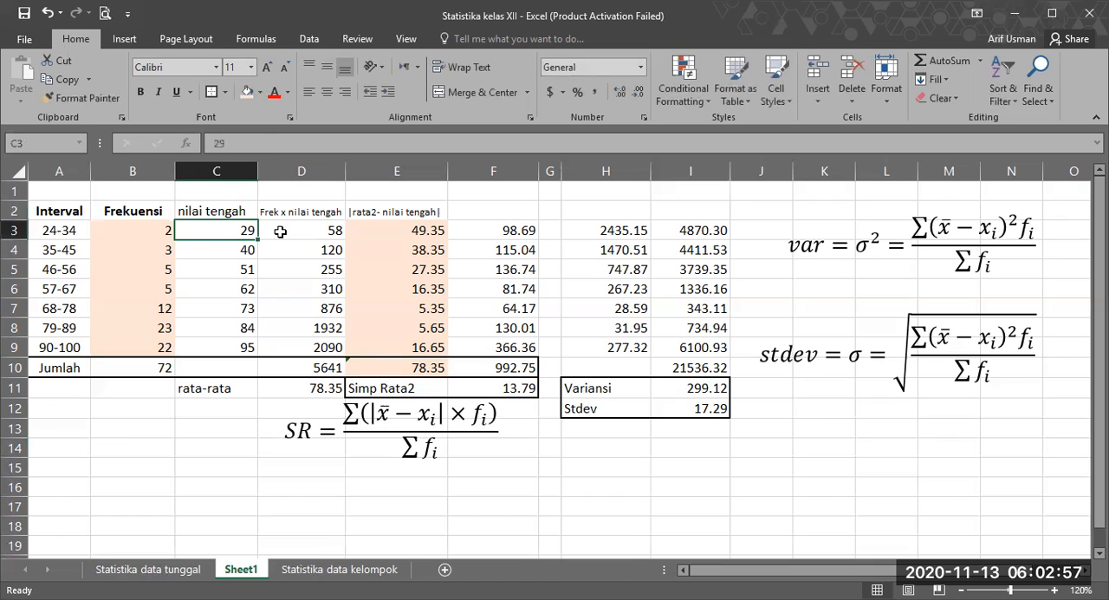
click(158, 226)
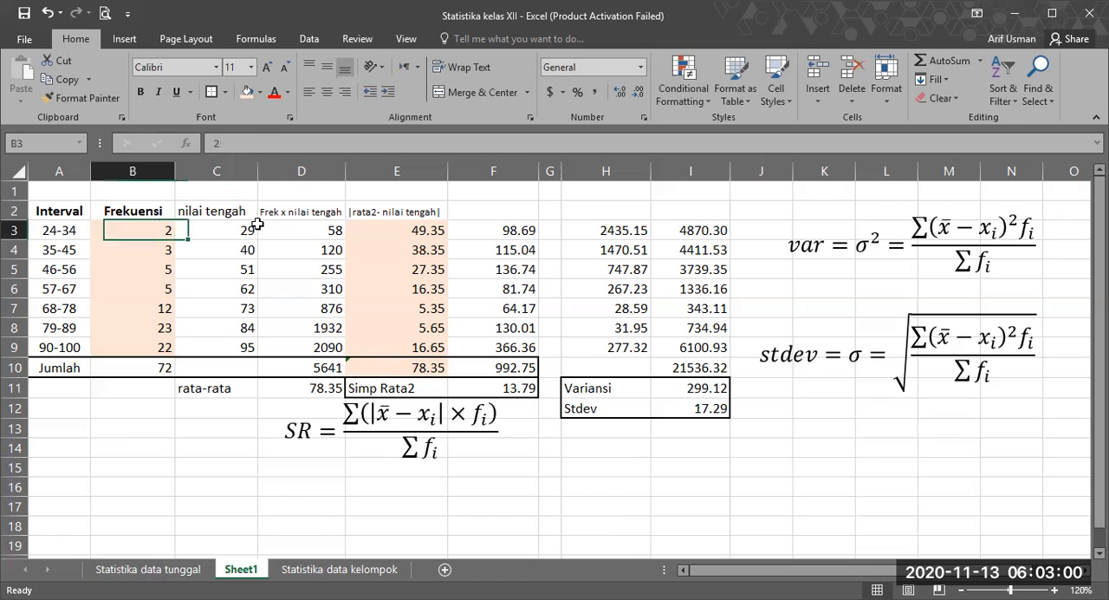
click(344, 241)
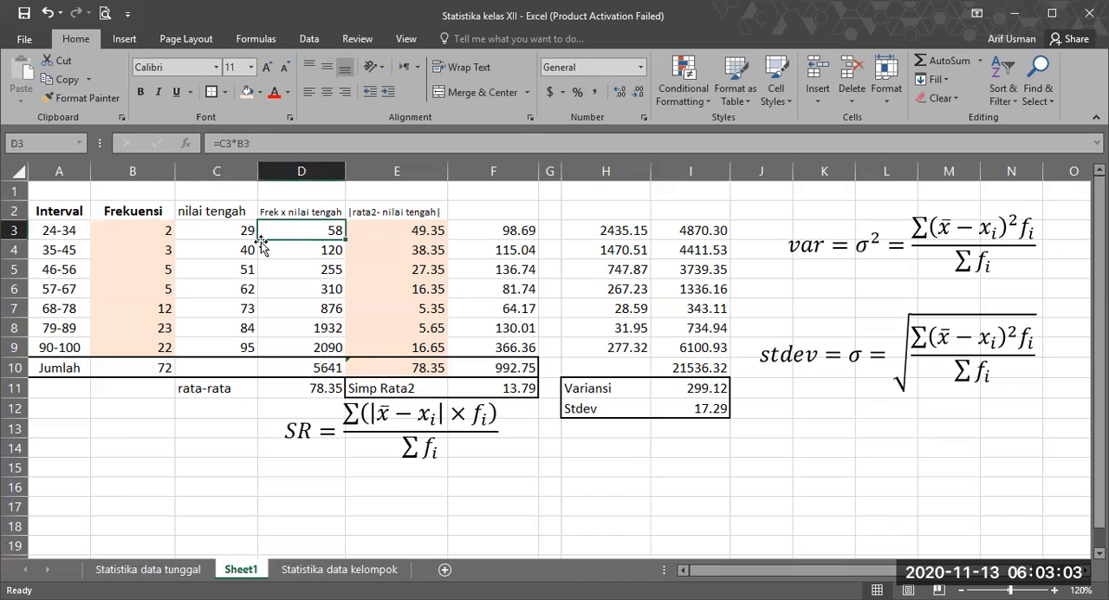
click(155, 246)
click(223, 275)
click(170, 272)
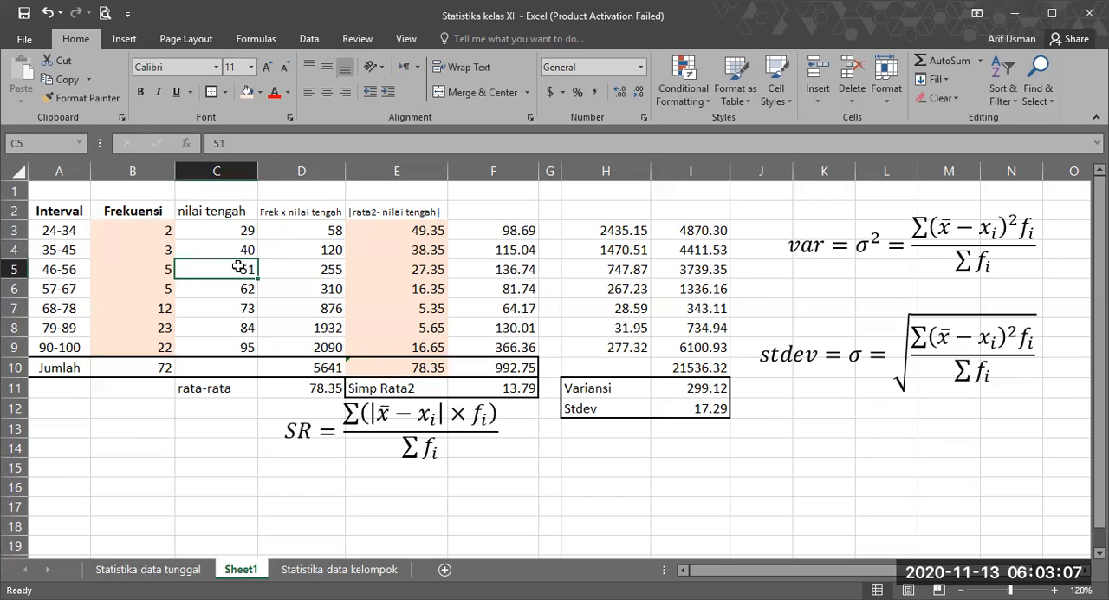
click(290, 270)
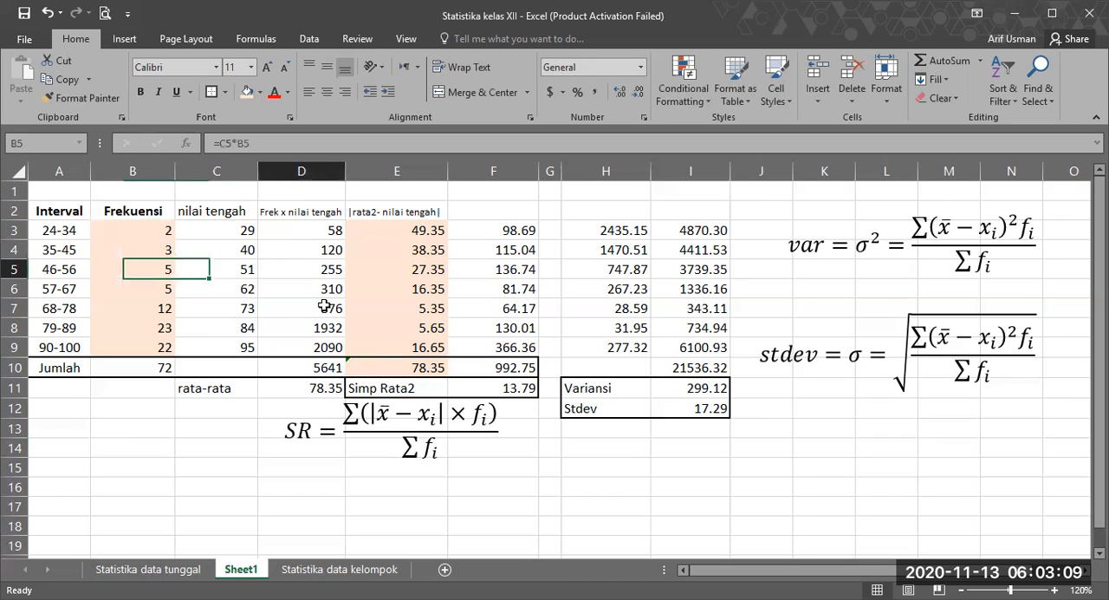
click(320, 364)
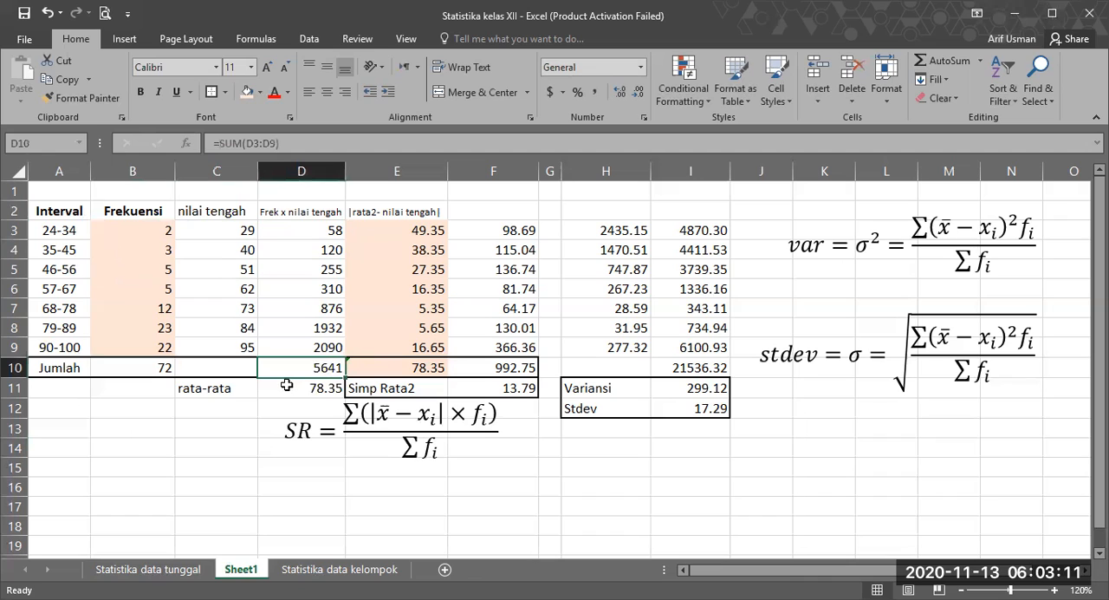
click(224, 389)
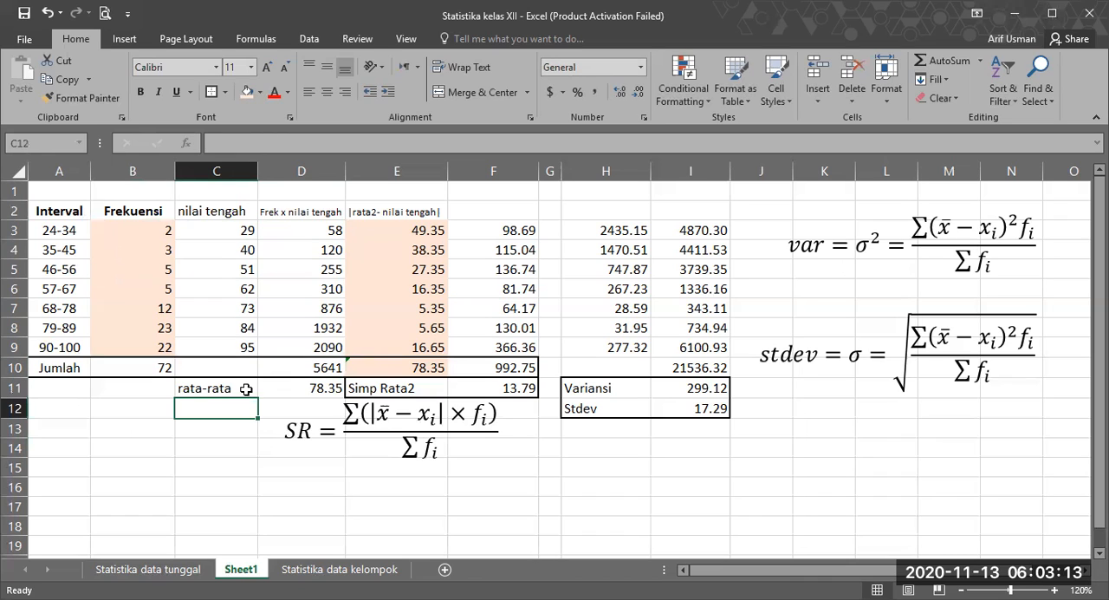
Step: Put an outside border around the mean label and result in C11:D11 and fill both cells with yellow
shift+click(314, 385)
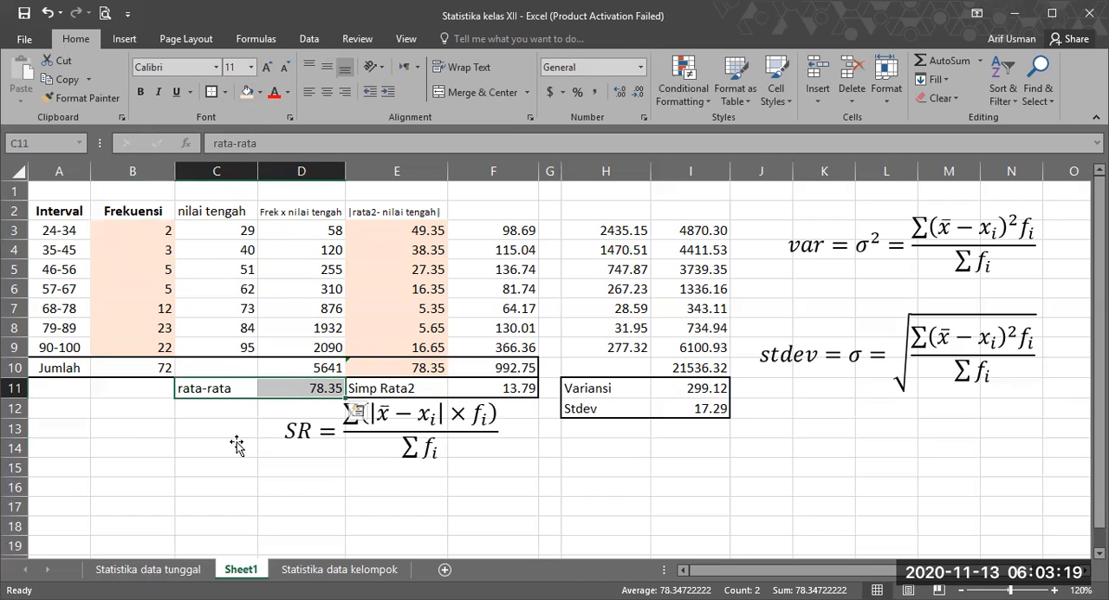
click(299, 437)
drag(205, 392, 279, 393)
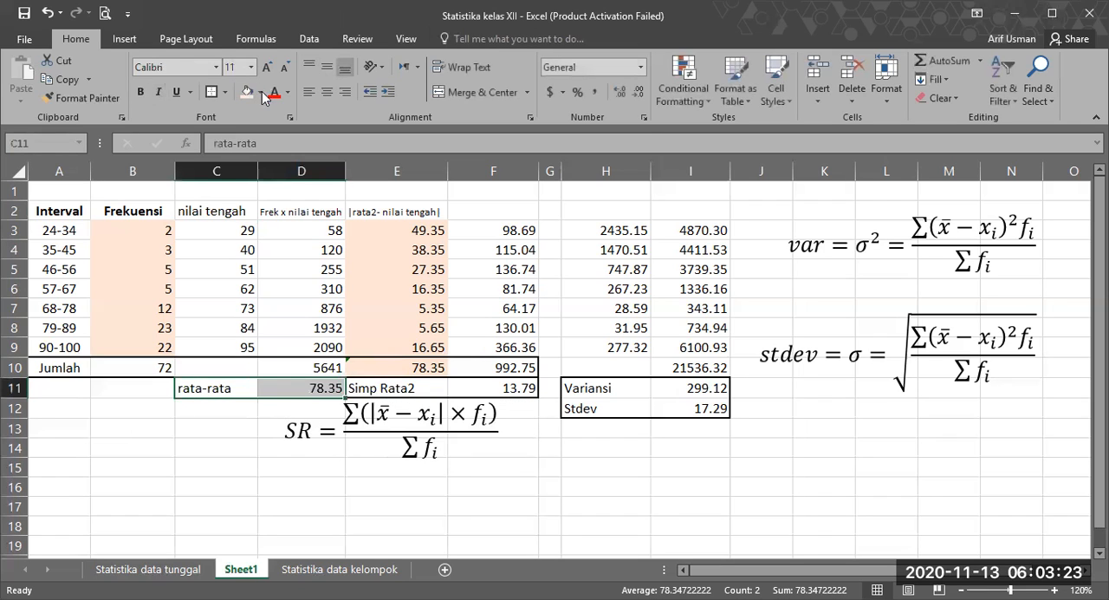
click(290, 222)
click(217, 448)
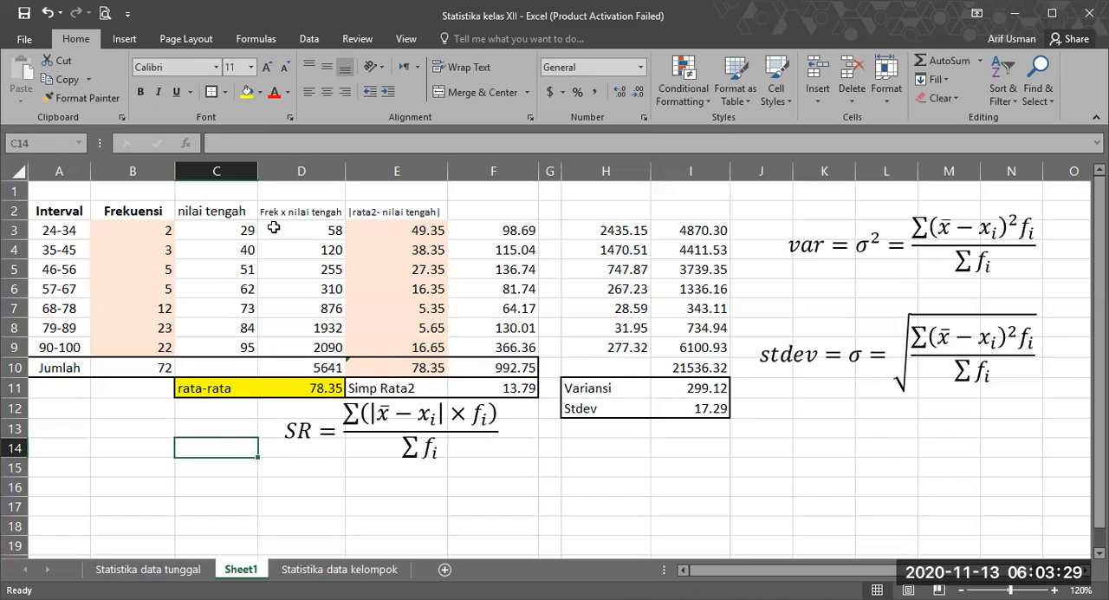
Step: Examine the absolute deviations in E3:E9 and how F3 multiplies the deviation by the frequency in B3
click(380, 225)
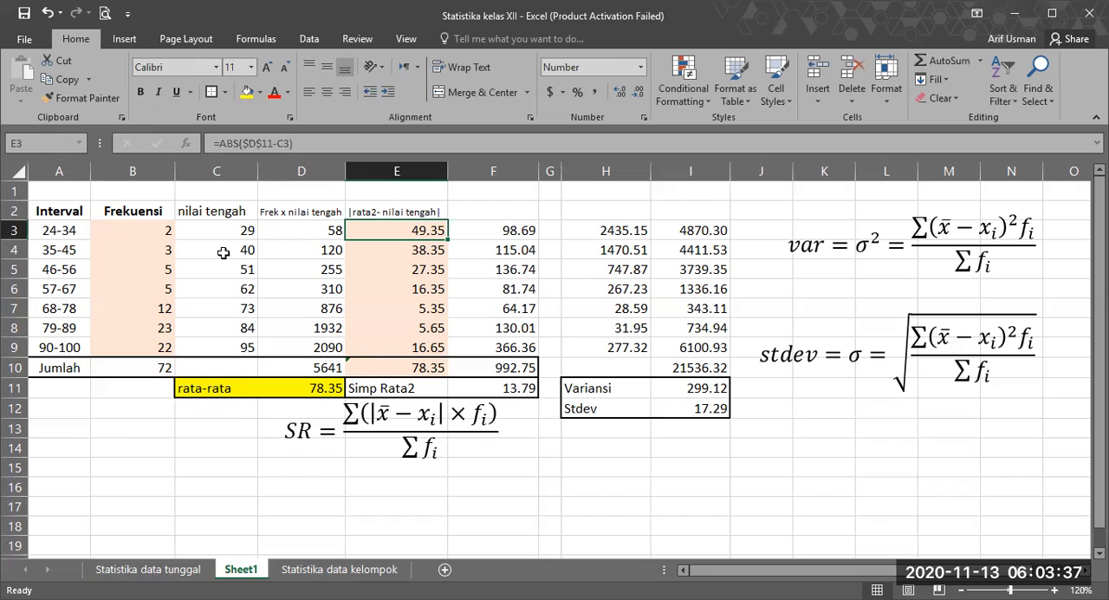
click(379, 249)
click(419, 348)
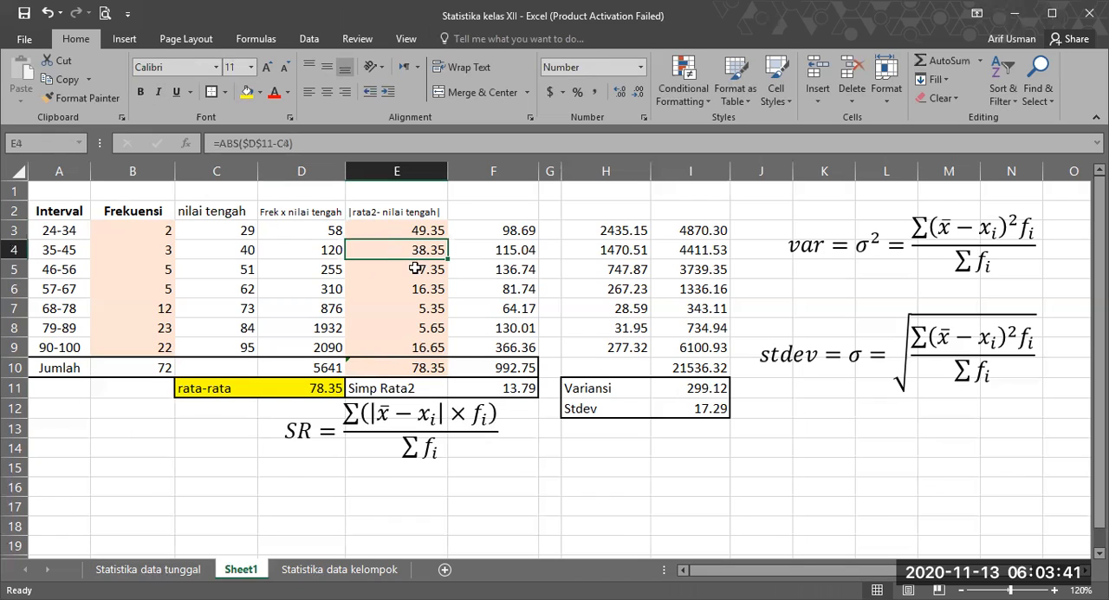
drag(418, 232, 417, 345)
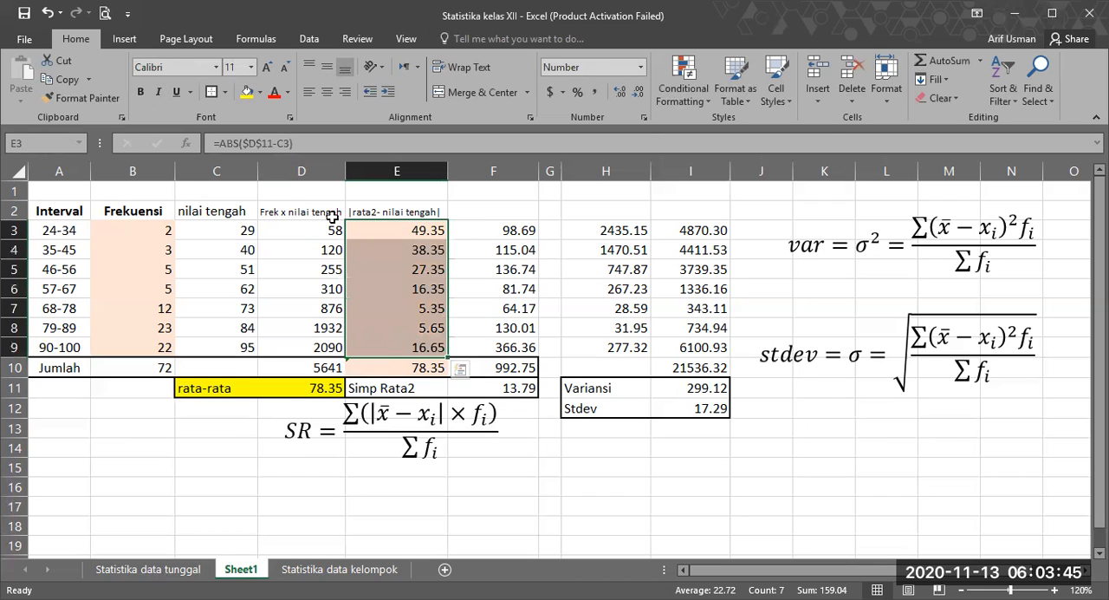
click(412, 230)
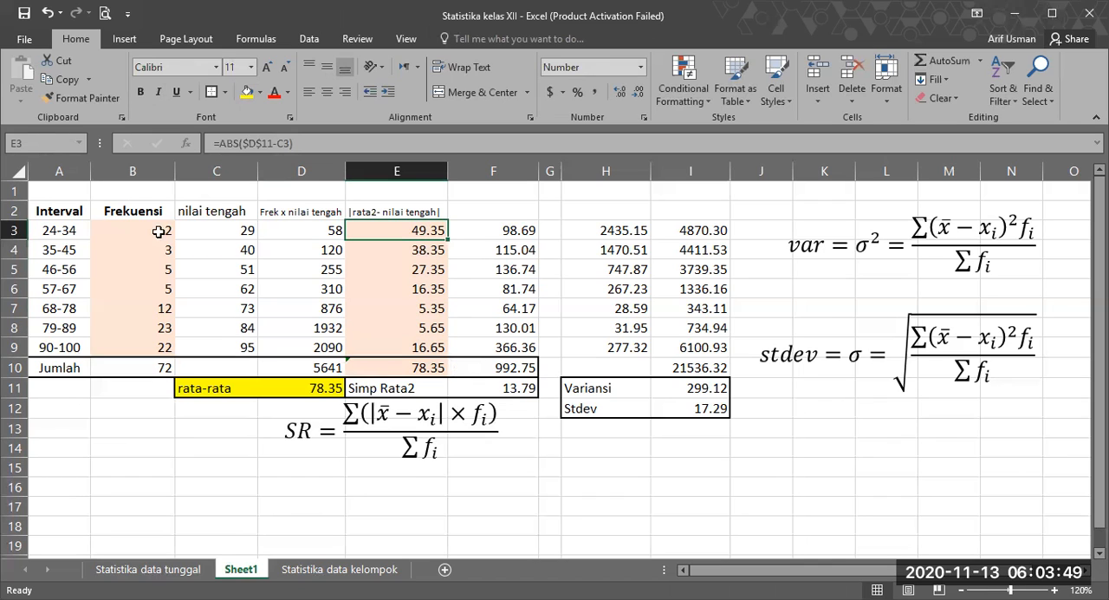
key(Left)
key(Left)
key(Left)
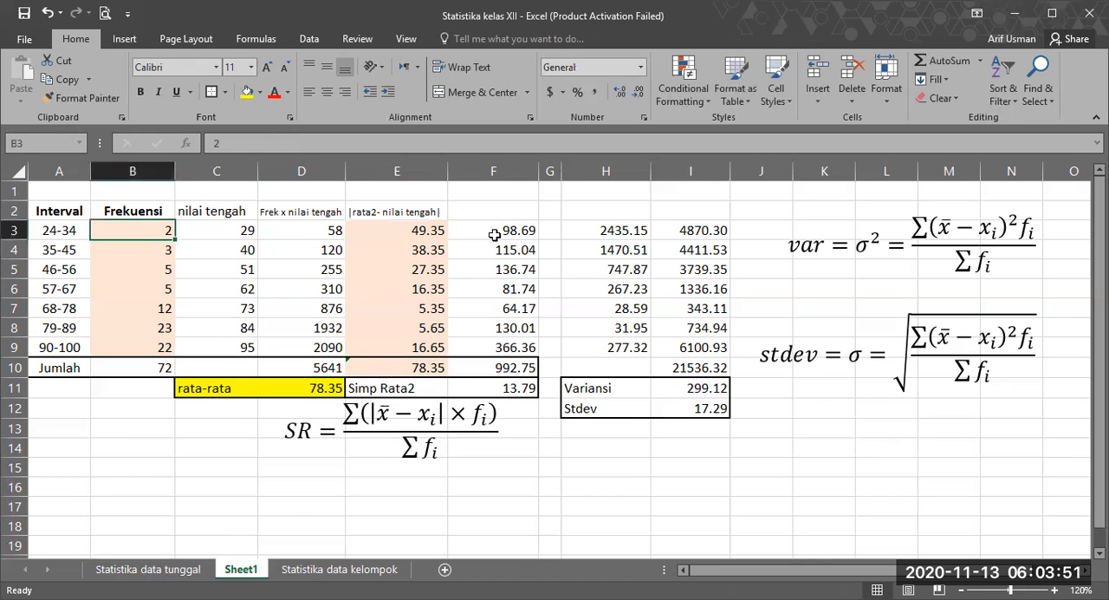
click(494, 235)
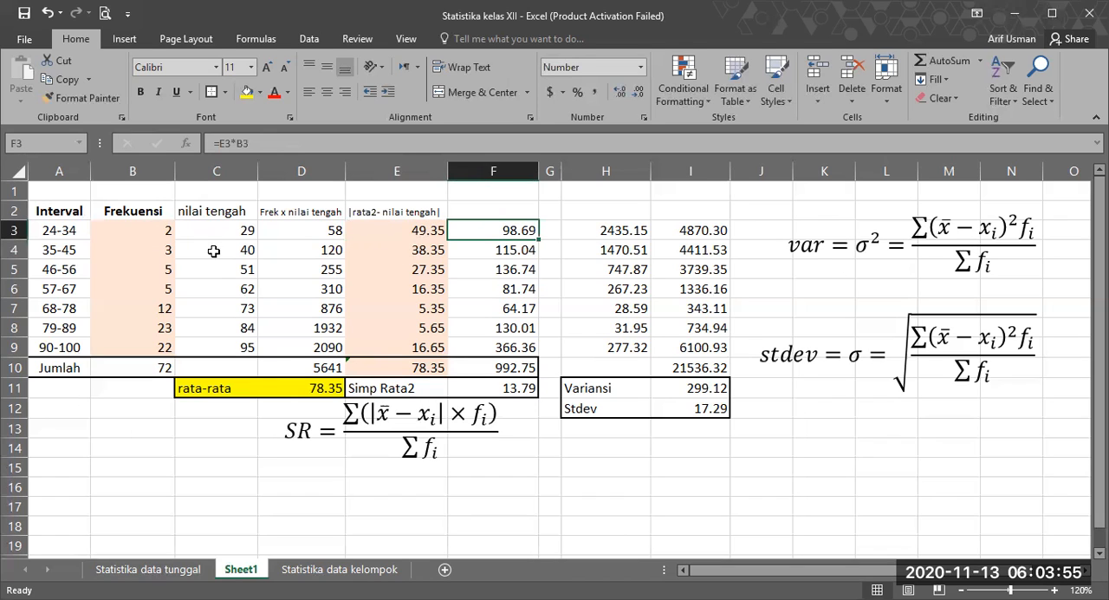
Step: Copy the E2 heading to F2, extend it to "|rata2- nilai tengah| x frek" and fit column F's width to it
key(ctrl+c)
click(500, 208)
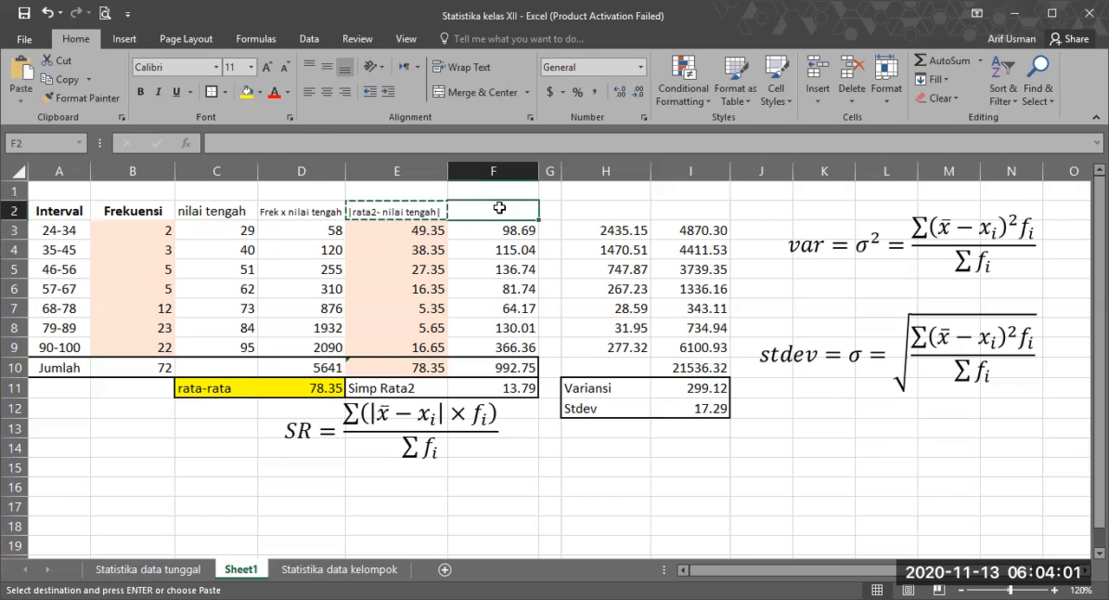
key(ctrl+v)
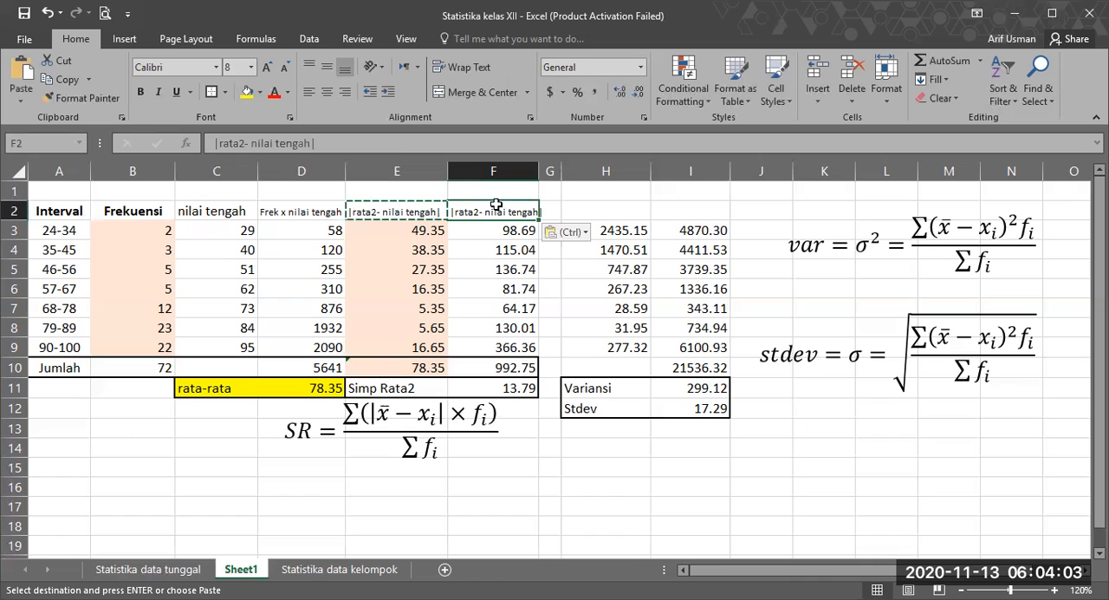
click(409, 136)
click(409, 137)
text(x frek)
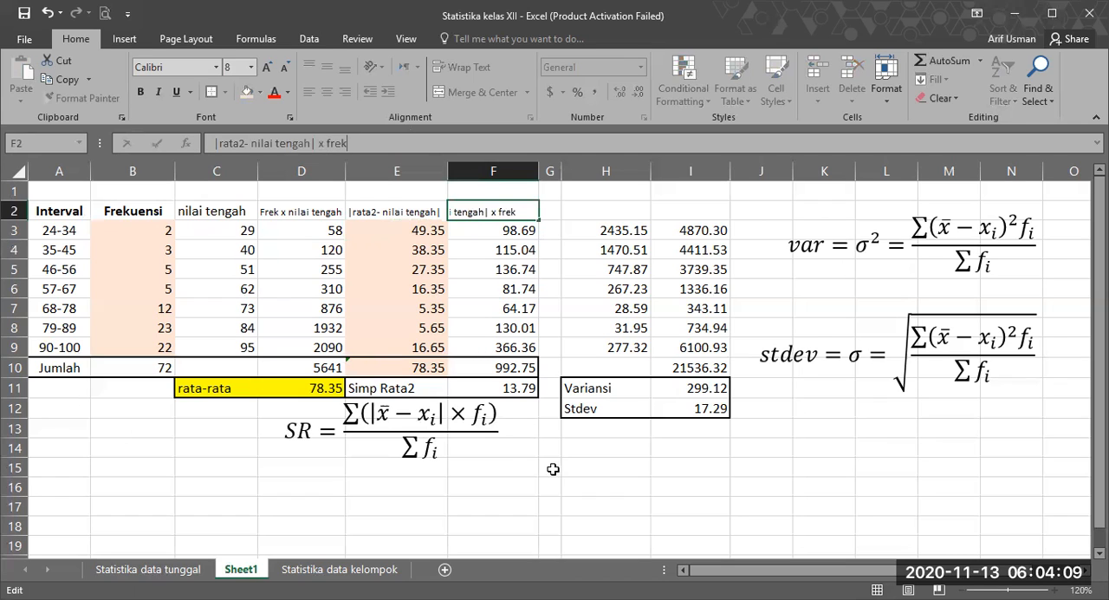
double_click(539, 176)
Step: Review the products in F3:F9, their sum in F10 and the mean deviation formula in F11
drag(532, 231, 532, 331)
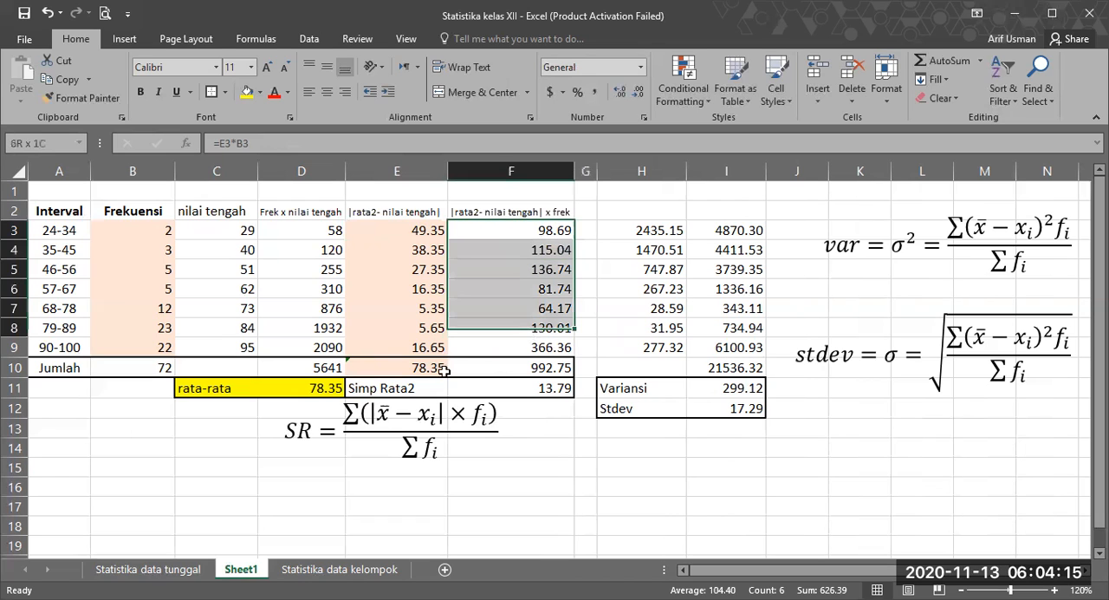
drag(442, 370, 440, 354)
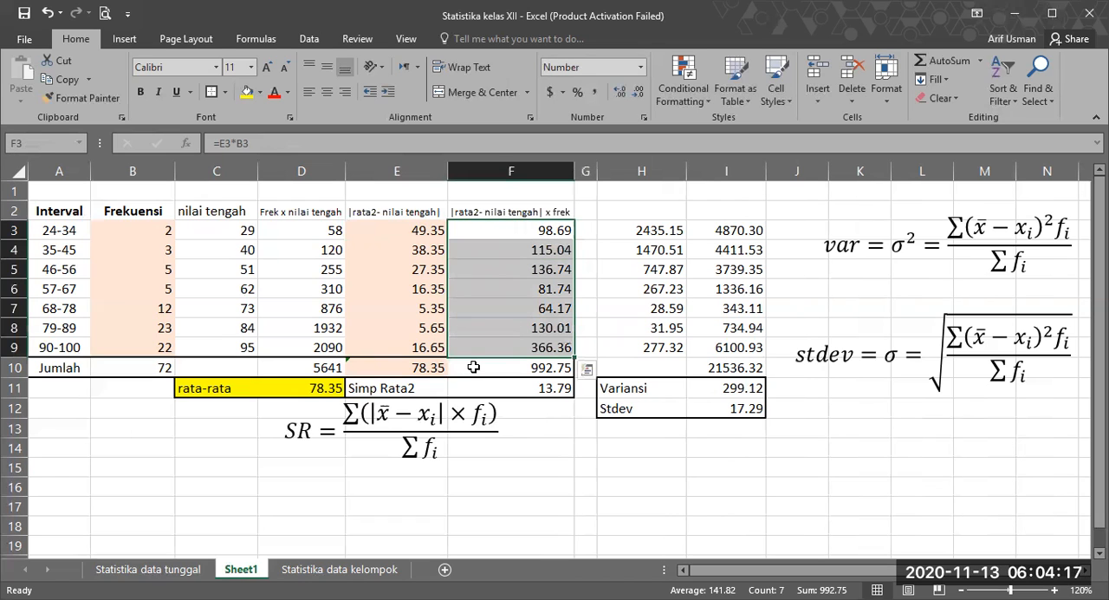
click(474, 367)
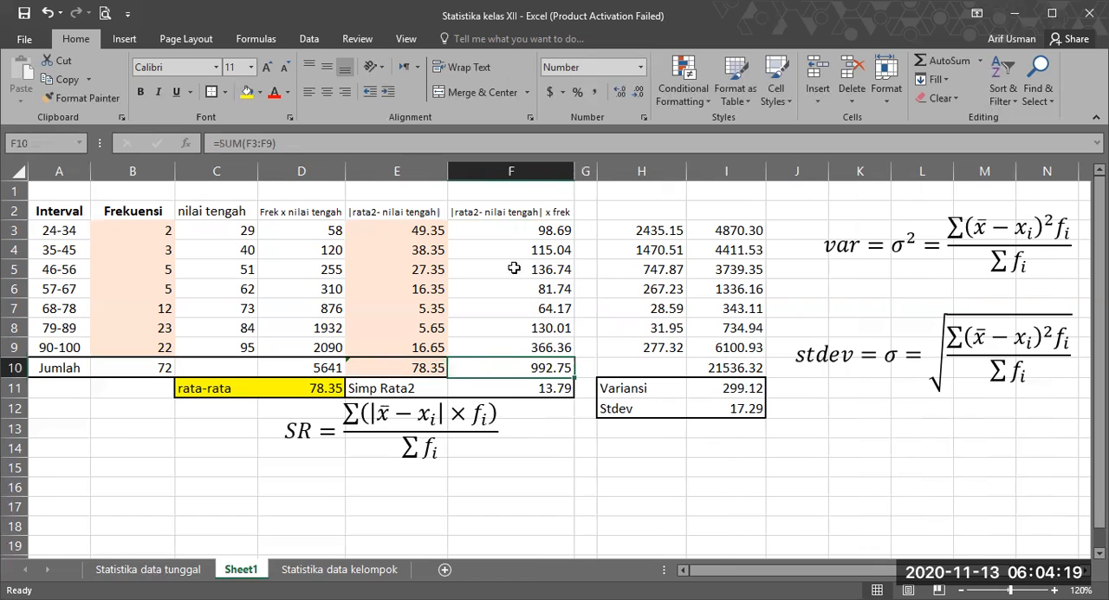
drag(517, 228, 515, 350)
click(514, 365)
click(504, 385)
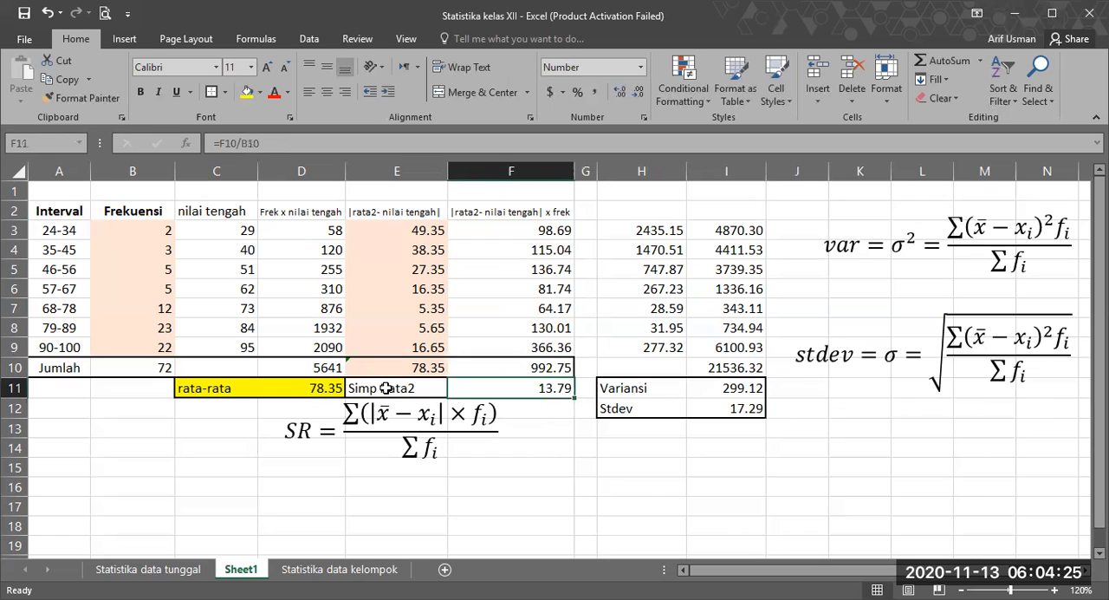
Step: Fill the mean deviation label and result in E11:F11 with light blue
click(389, 388)
shift+click(492, 384)
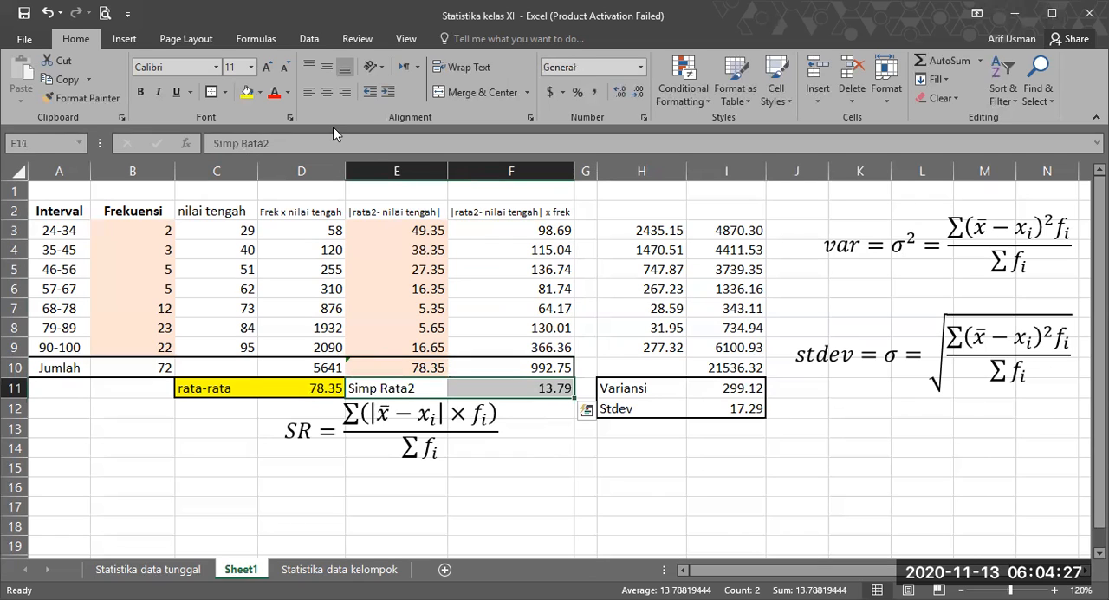
click(261, 93)
click(502, 452)
click(529, 365)
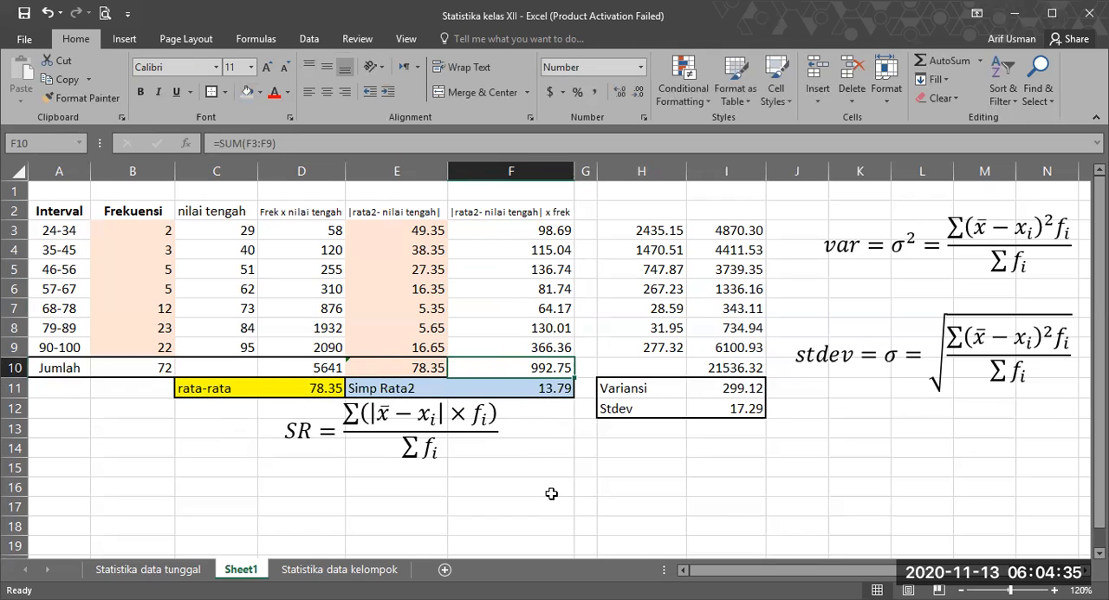
click(570, 472)
Step: Examine the values in H3:H9 and how H3 squares the absolute deviation in E3
click(764, 195)
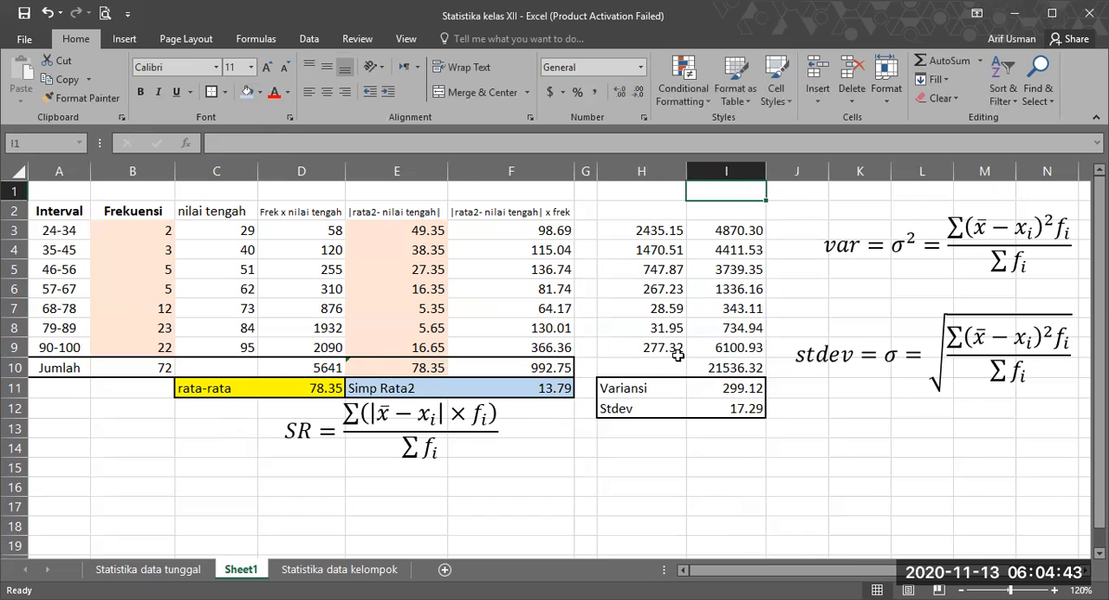
click(733, 468)
click(642, 224)
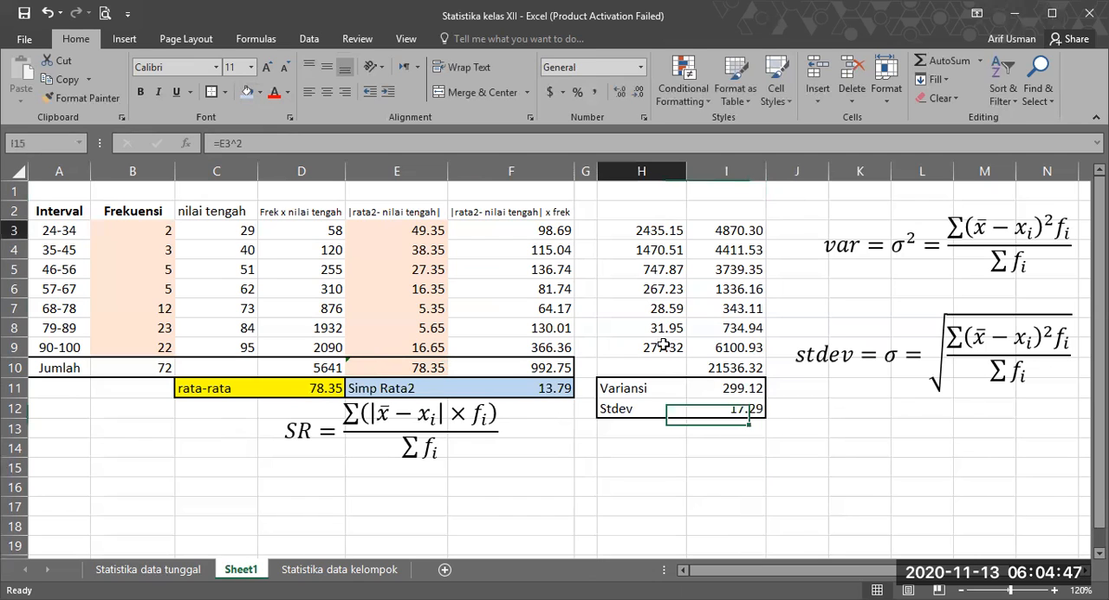
shift+click(660, 345)
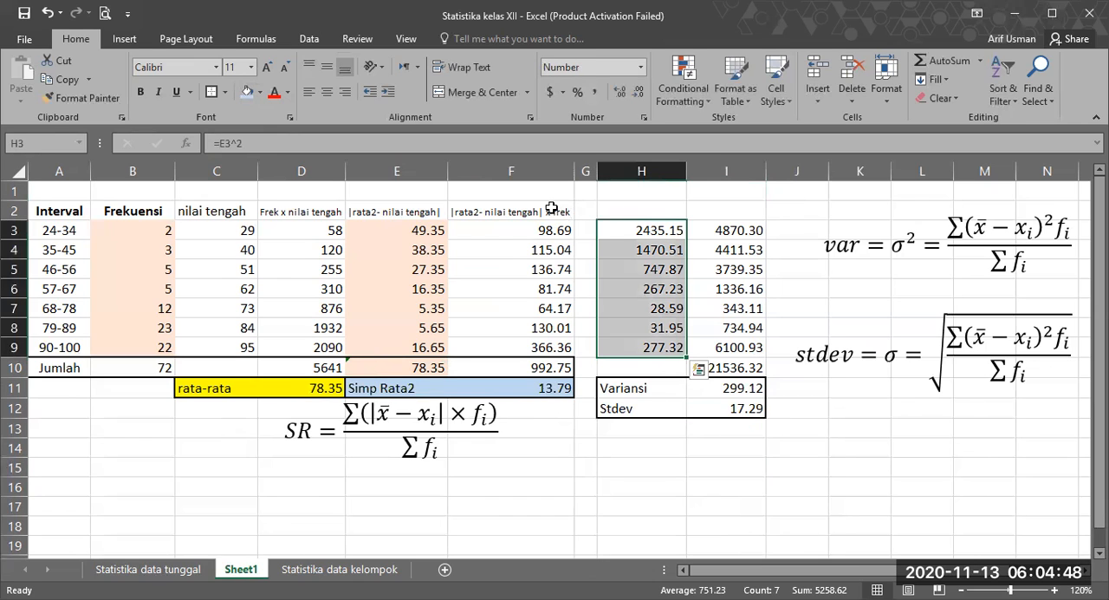
click(632, 226)
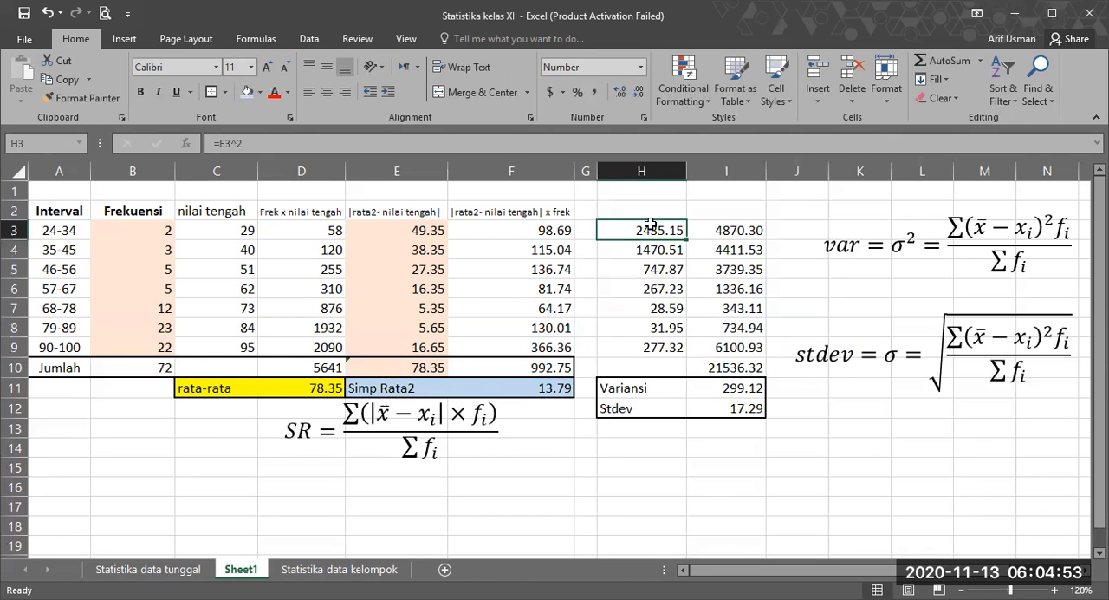
key(Up)
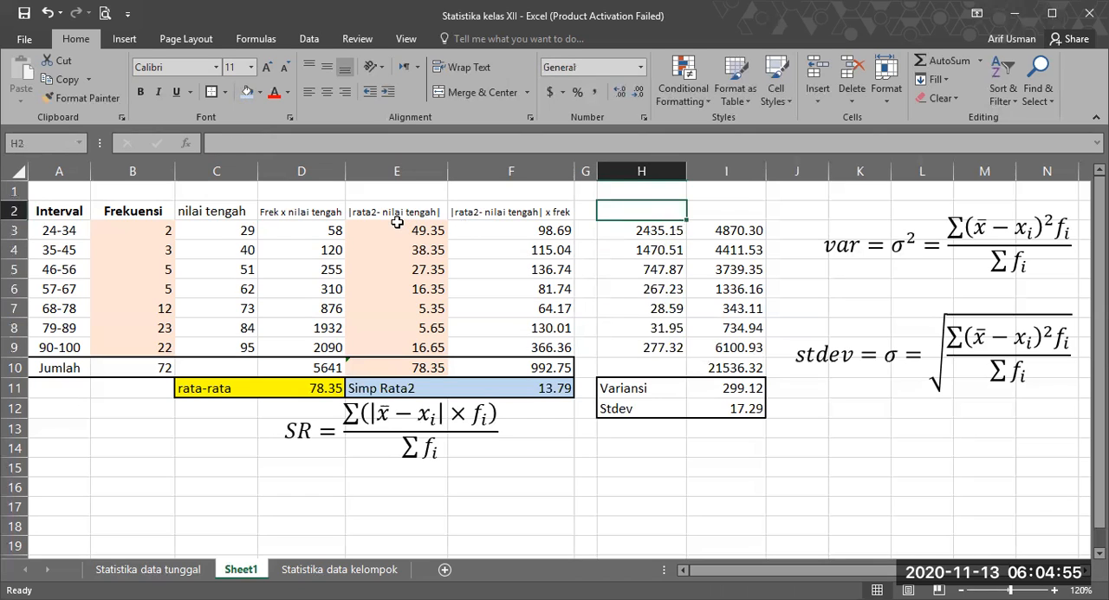
click(396, 224)
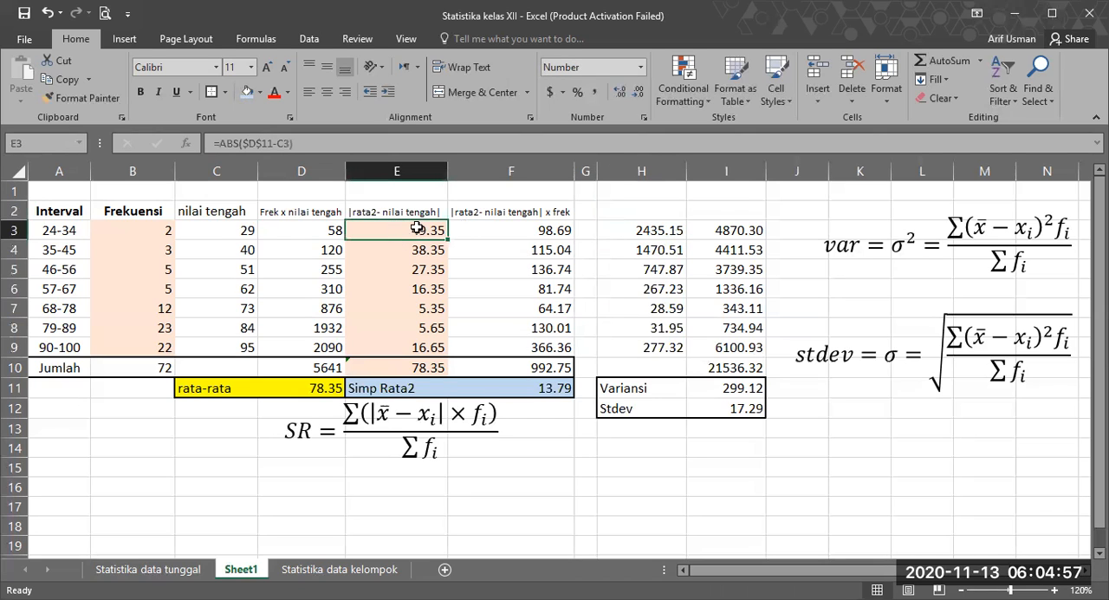
click(634, 216)
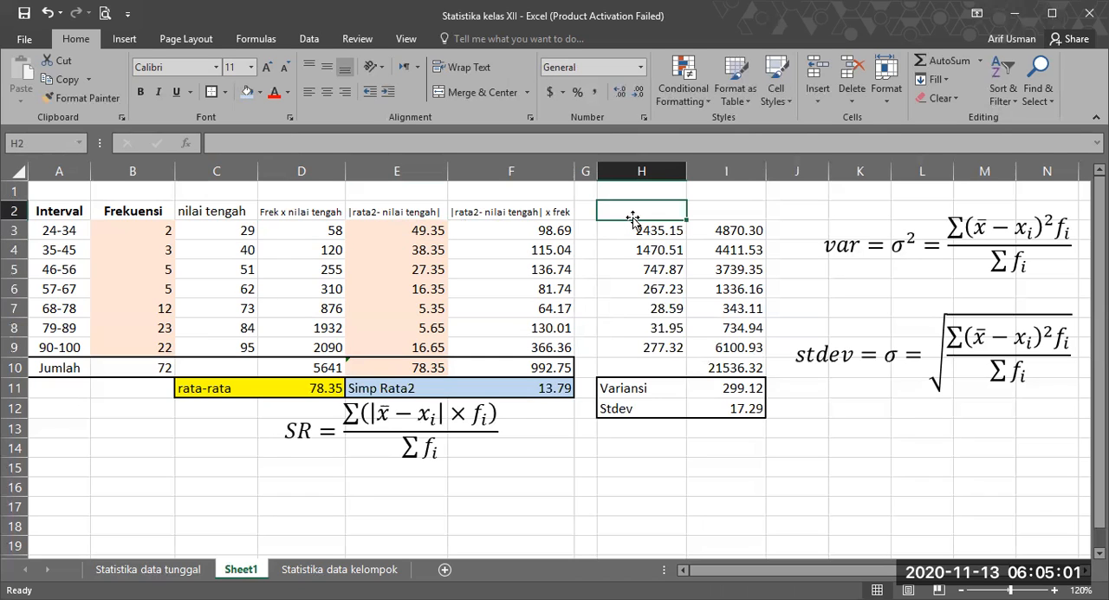
Step: Copy the E2 heading to H2, extend it to "|rata2- nilai tengah|^2" and widen column H to fit it
click(412, 202)
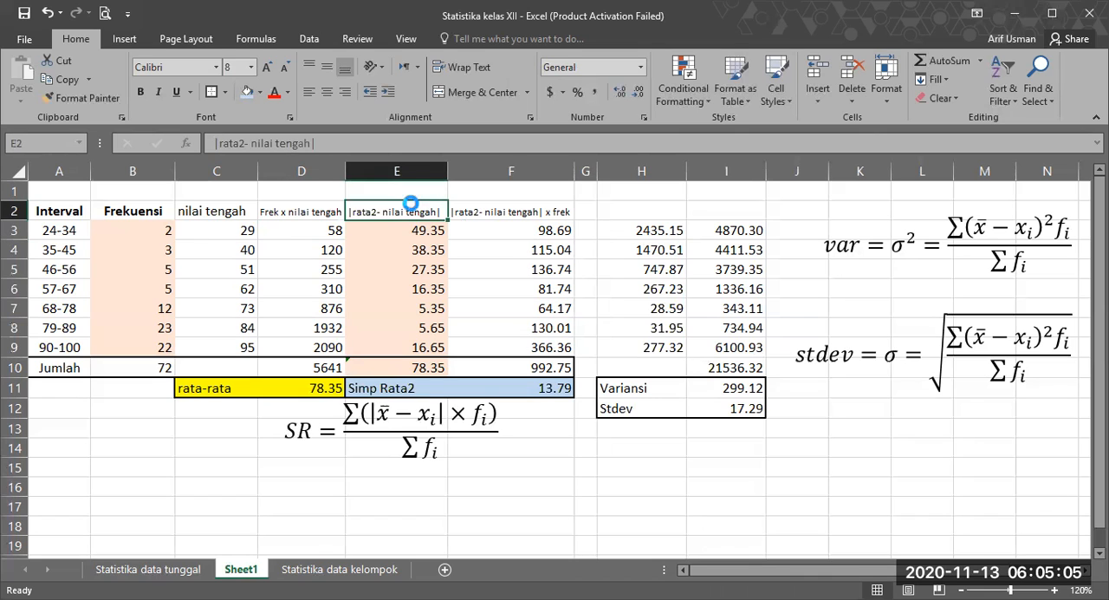
key(ctrl+c)
click(640, 209)
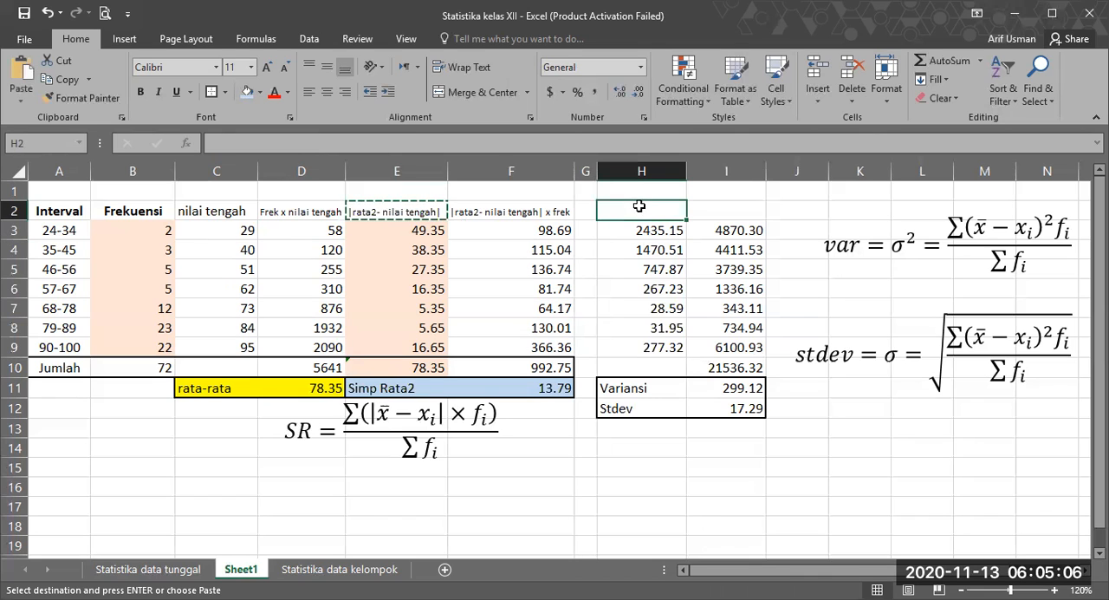
click(412, 139)
key(ctrl+v)
text(^2)
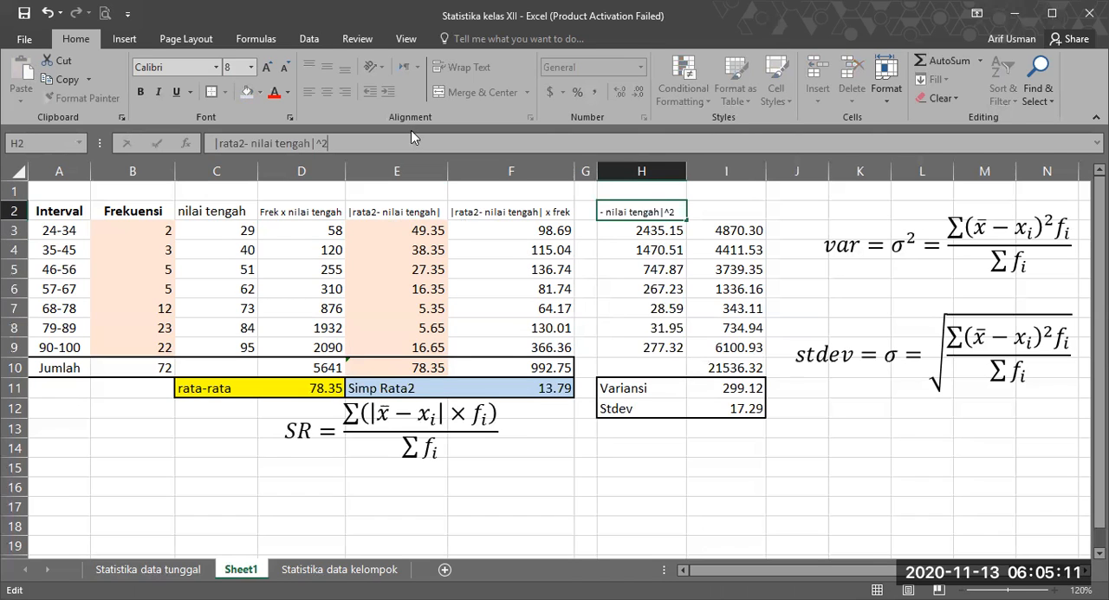
key(Return)
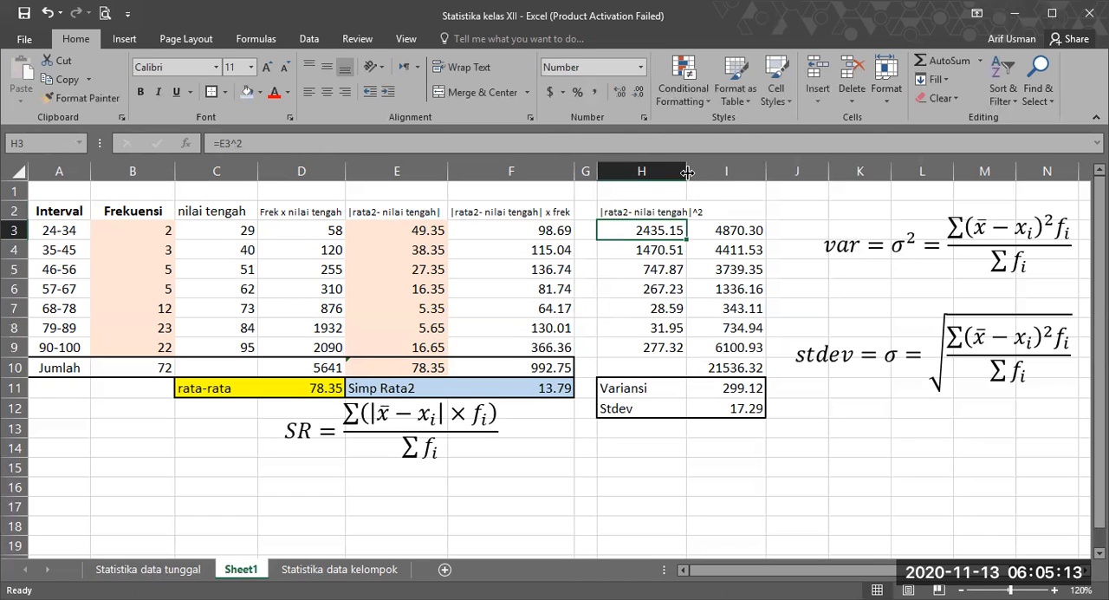
drag(687, 172, 711, 172)
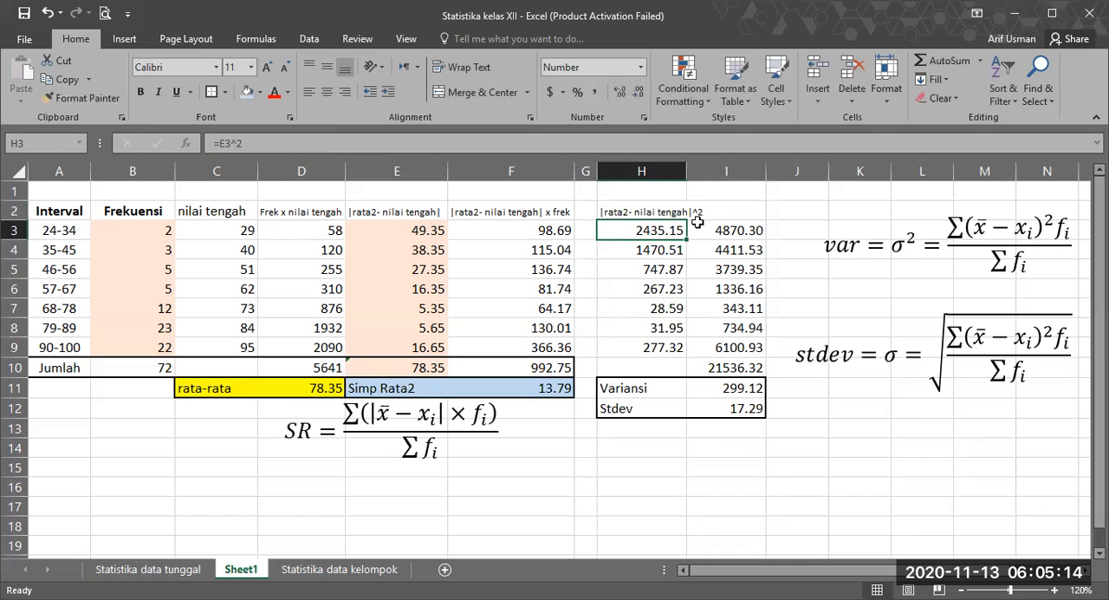
Step: Compare the absolute deviations in E3:E5 with their squares in column H, checking the formulas and the range H3:H9
click(412, 231)
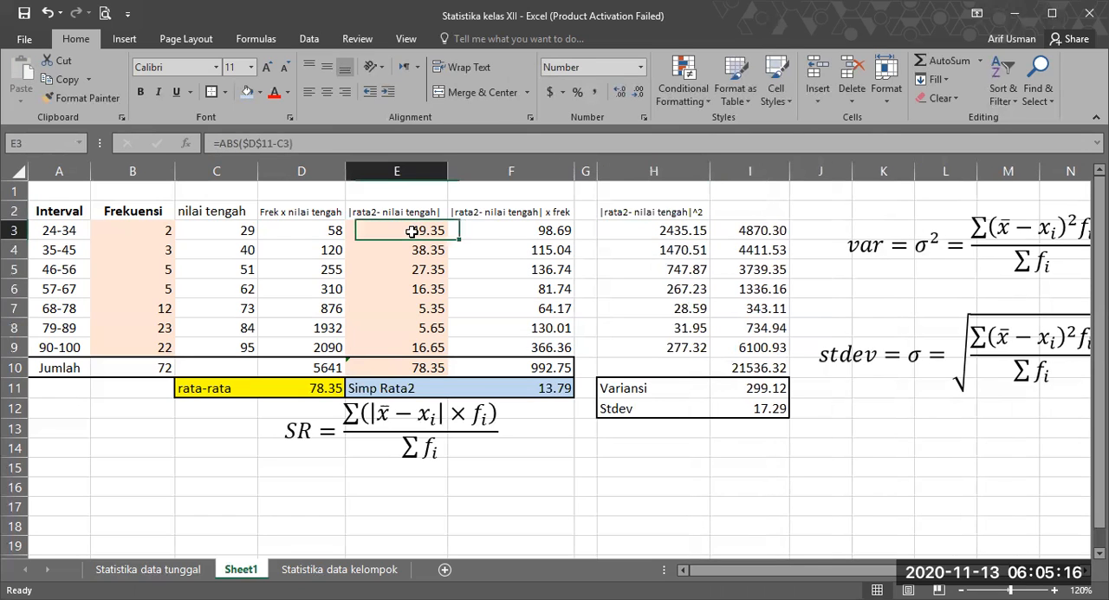
click(650, 230)
click(414, 247)
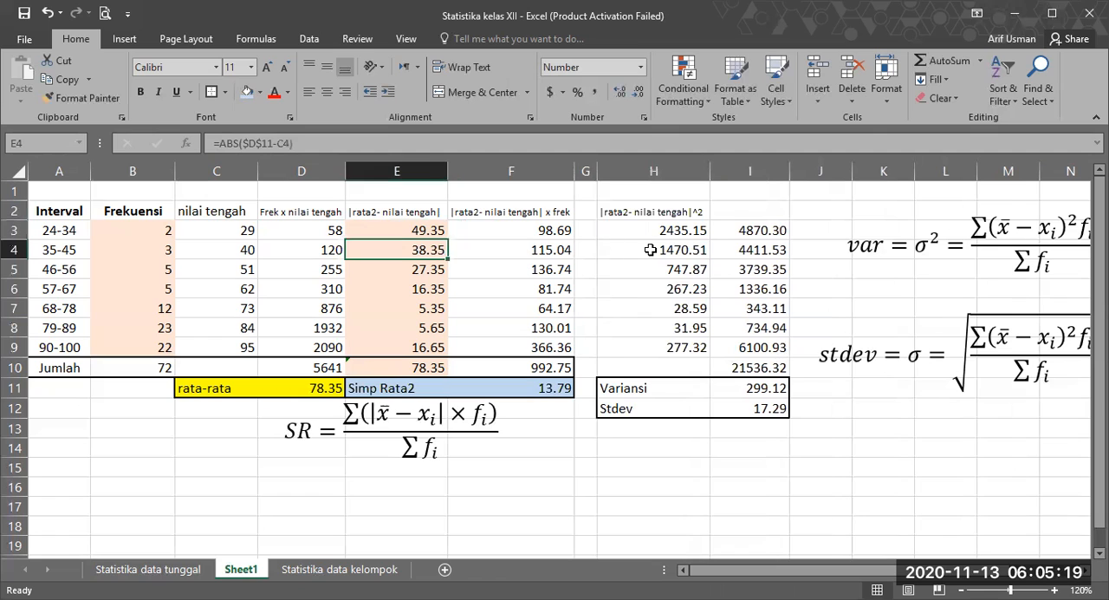
click(652, 250)
click(419, 273)
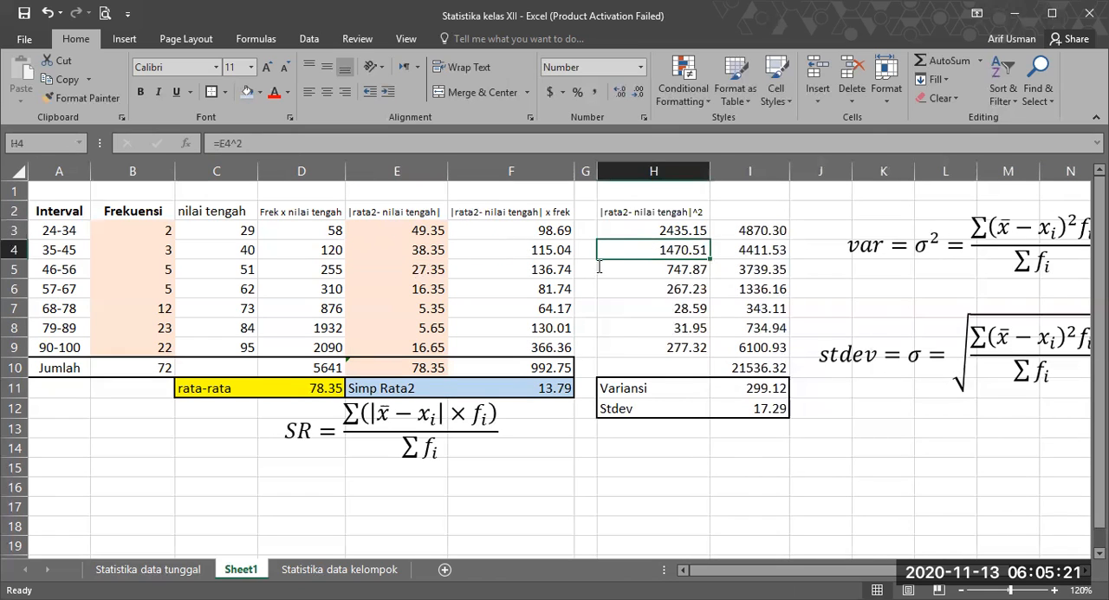
key(F2)
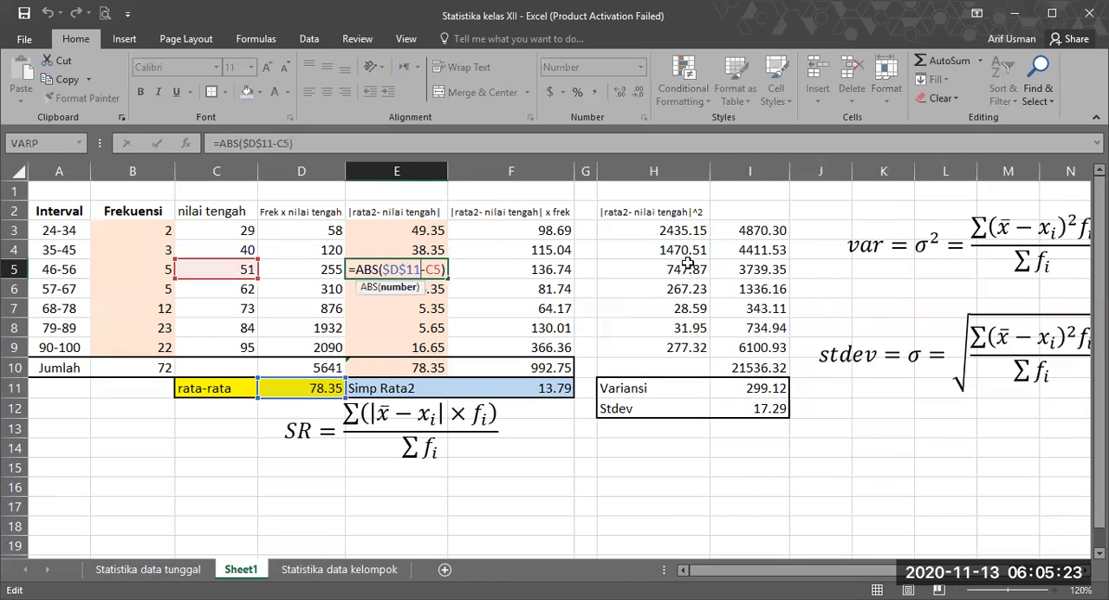
click(681, 266)
drag(666, 228, 667, 347)
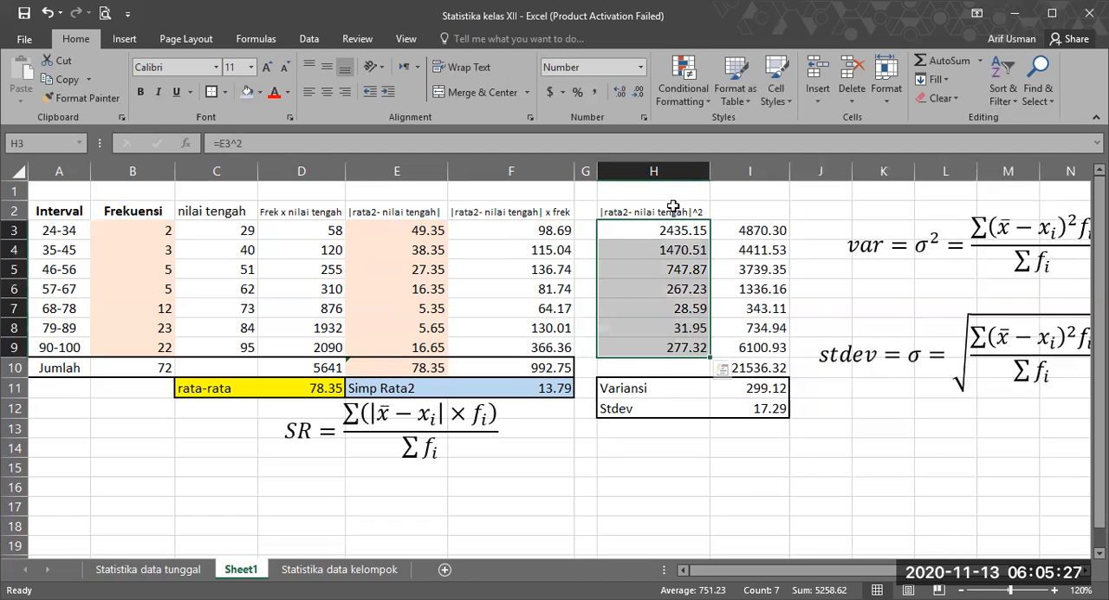
Step: Copy the "|rata2- nilai tengah|^2" heading from H2 to I2 and widen column I to fit it
click(674, 208)
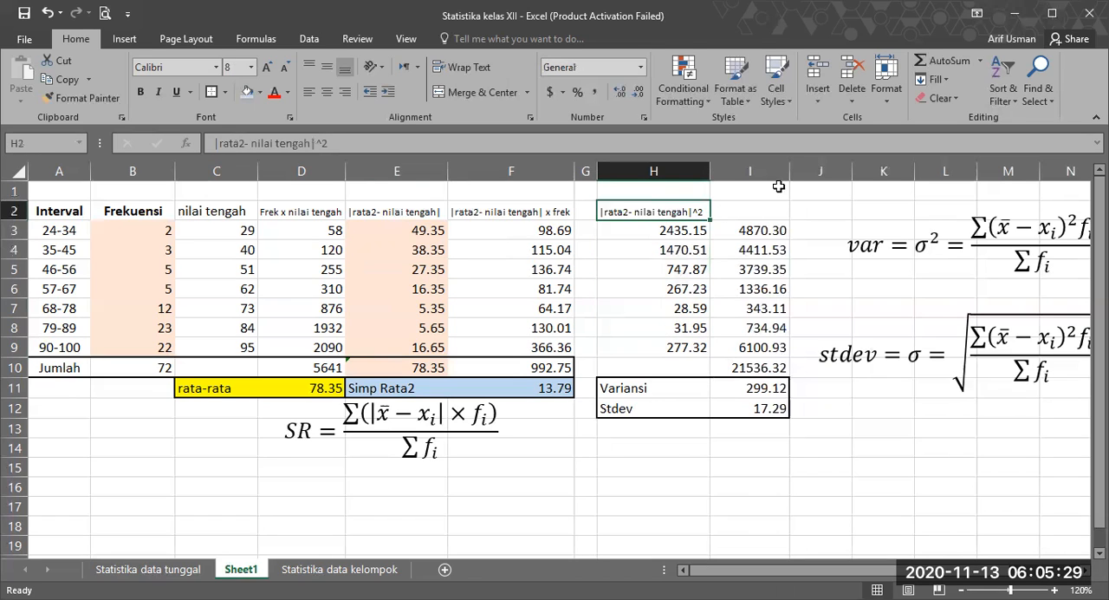
key(Right)
click(673, 213)
key(ctrl+c)
click(742, 204)
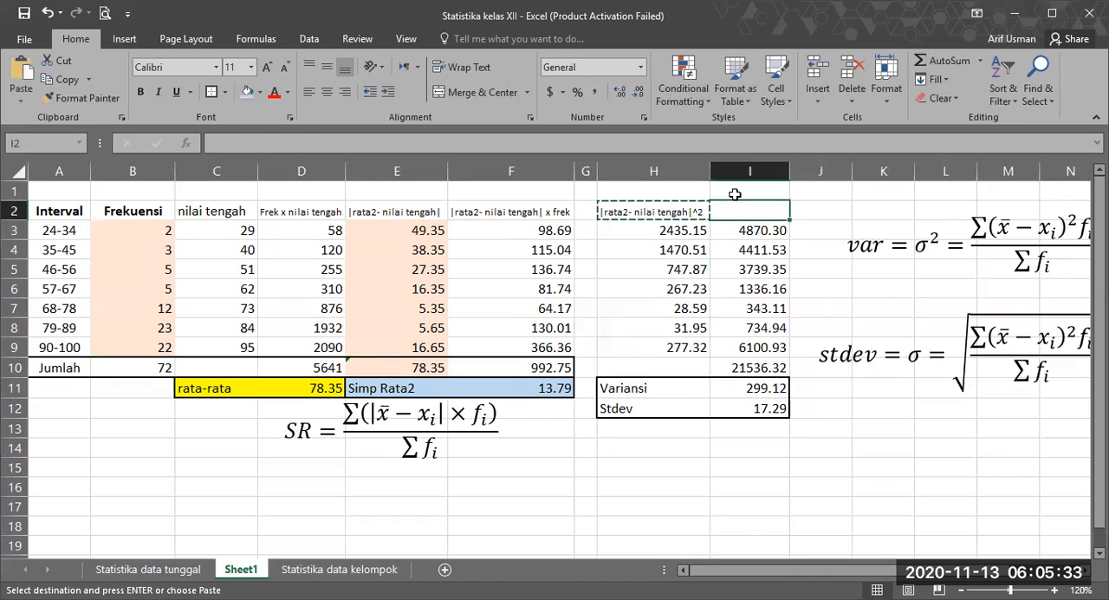
key(ctrl+v)
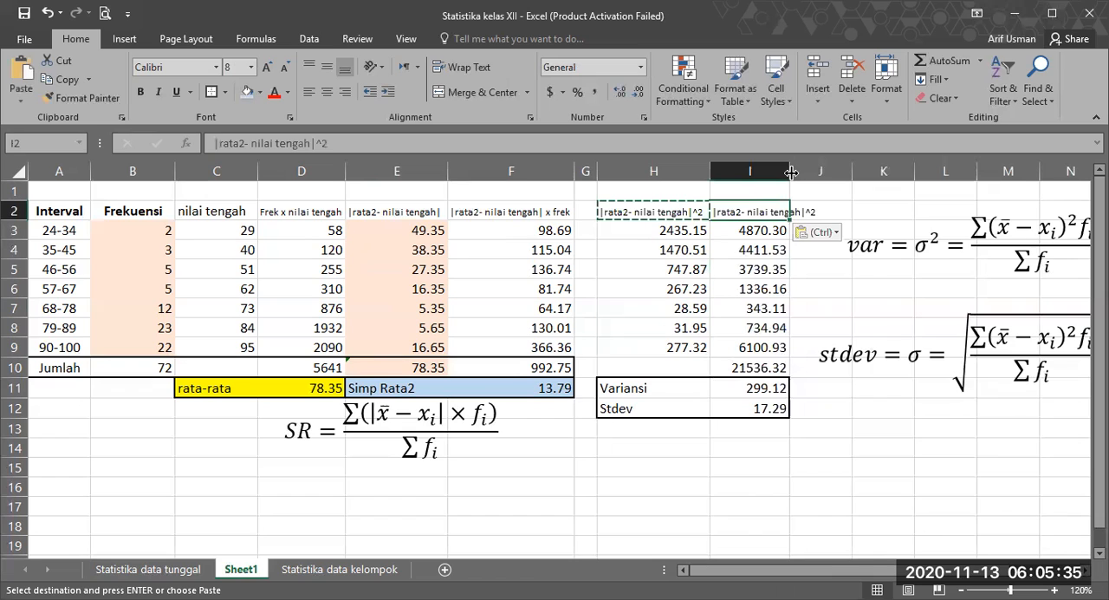
drag(791, 173, 822, 180)
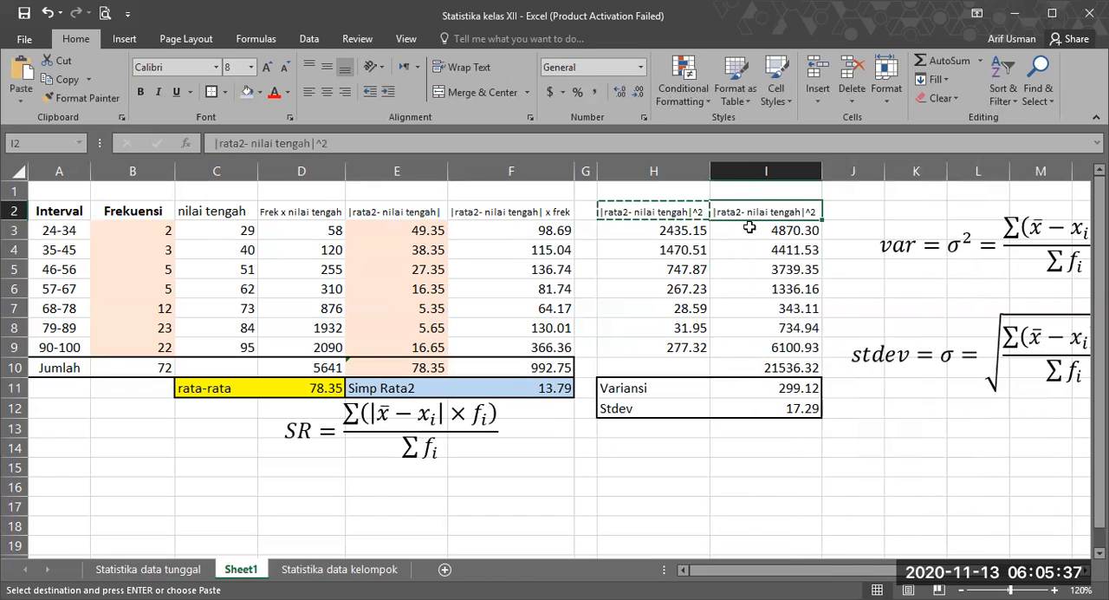
Step: Examine how I3 multiplies the squared deviation in H3 by the frequency in B3
click(684, 232)
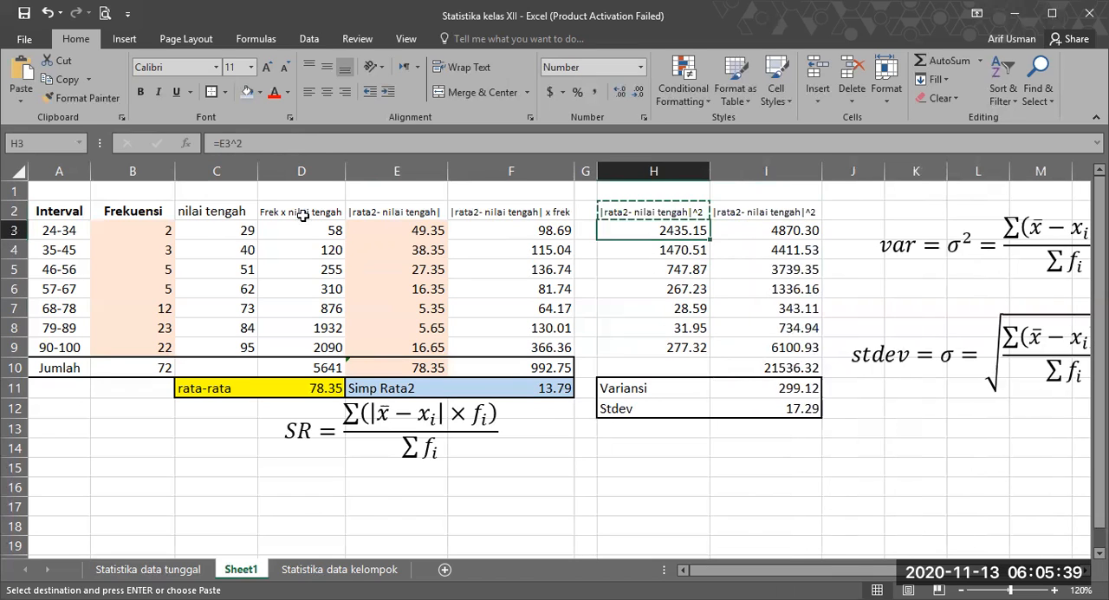
key(Left)
key(Left)
key(Left)
key(Left)
key(Left)
key(Left)
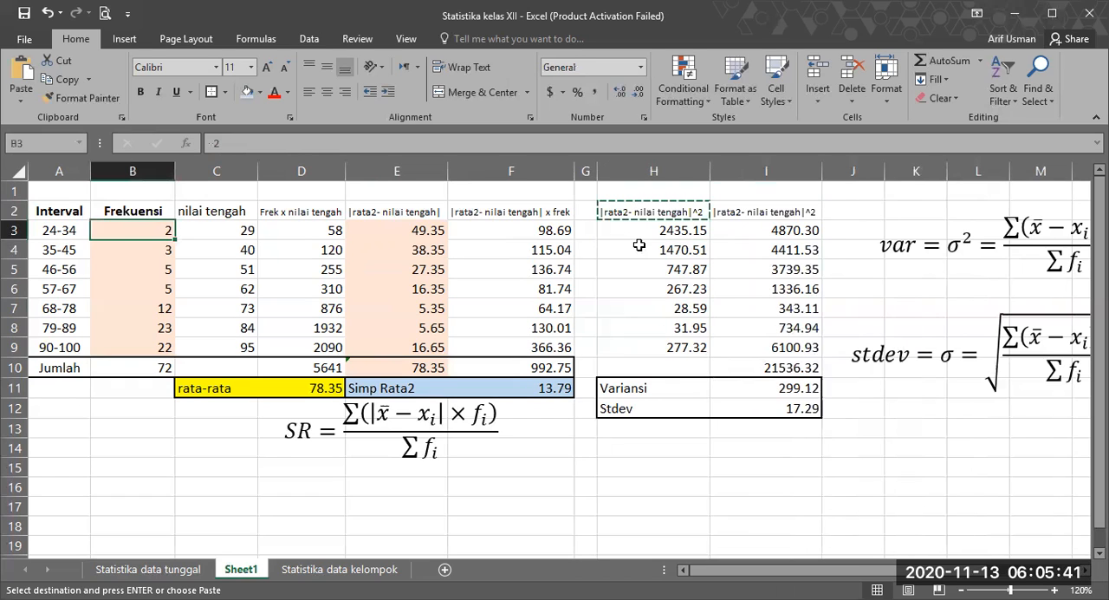
click(638, 247)
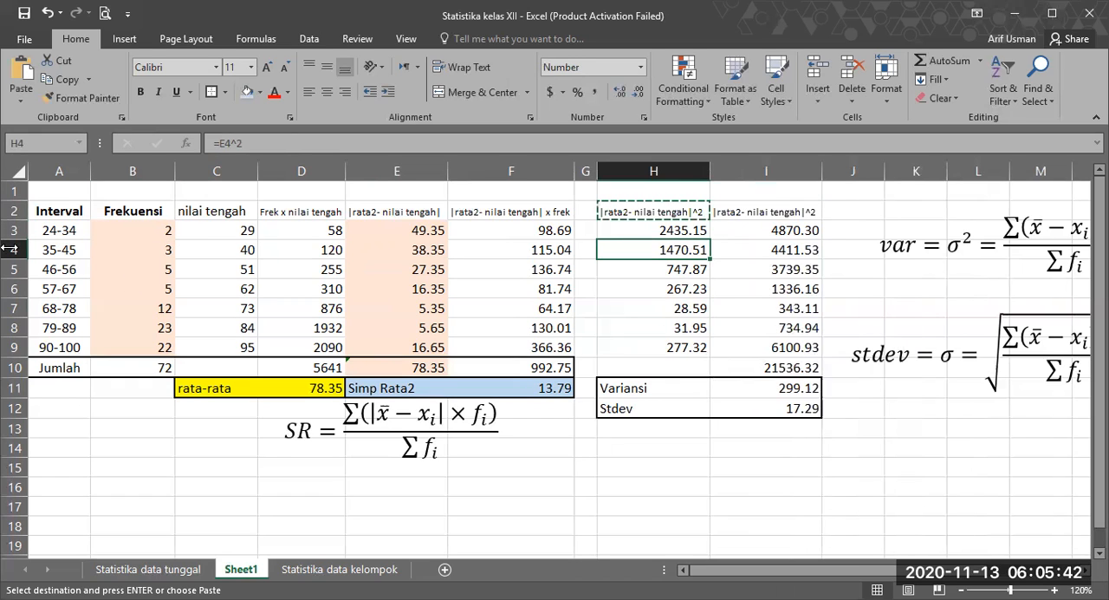
double_click(780, 229)
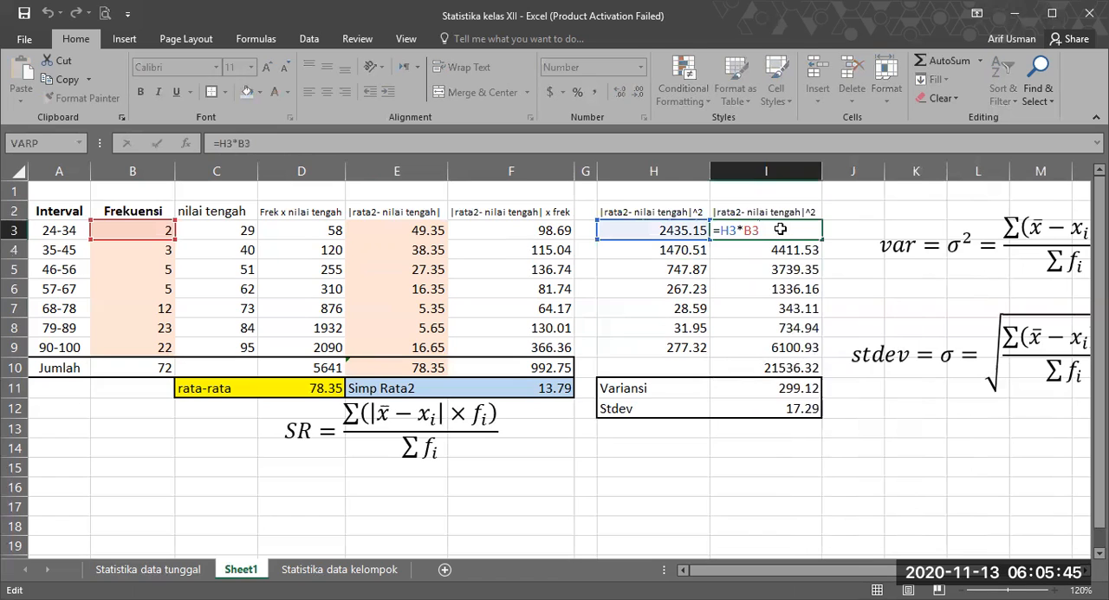
key(Return)
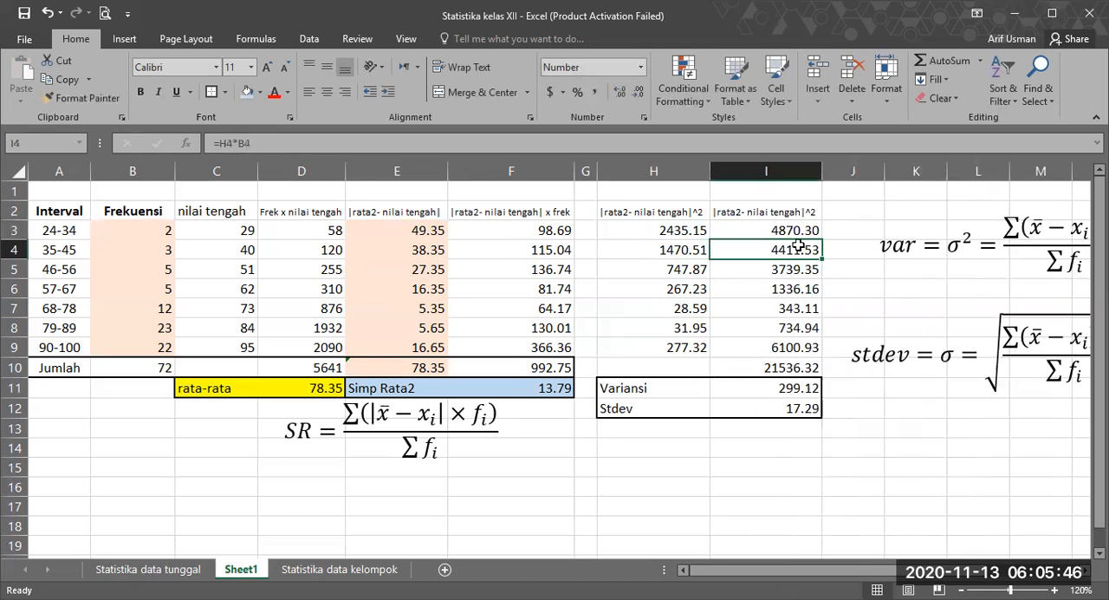
Step: Review the sum formula in I10, the variance formula in I11 and the standard deviation formula in I12
click(744, 367)
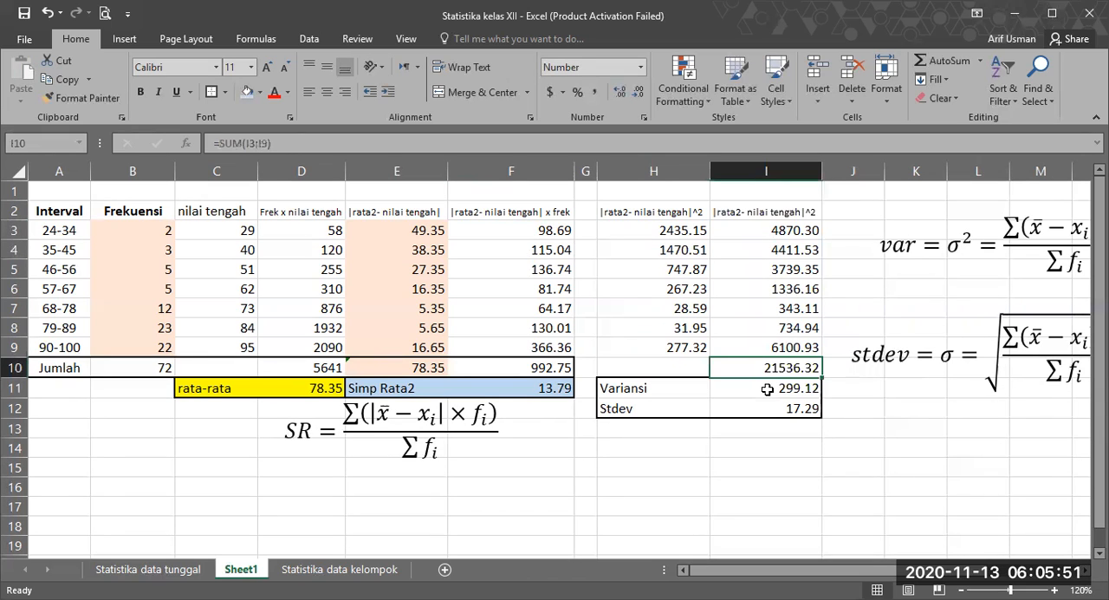
double_click(768, 390)
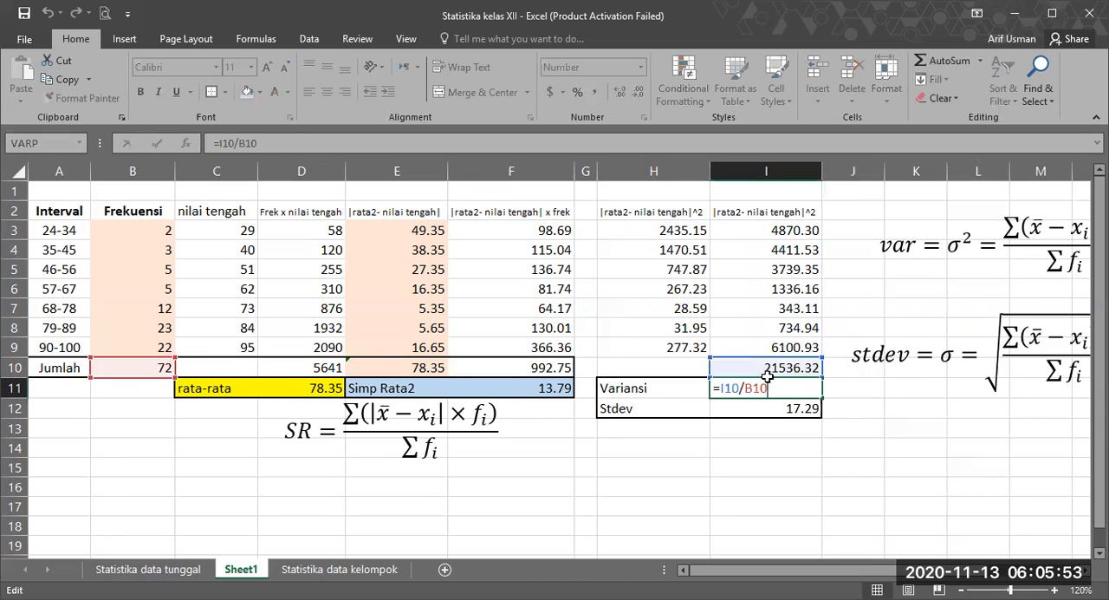
key(Return)
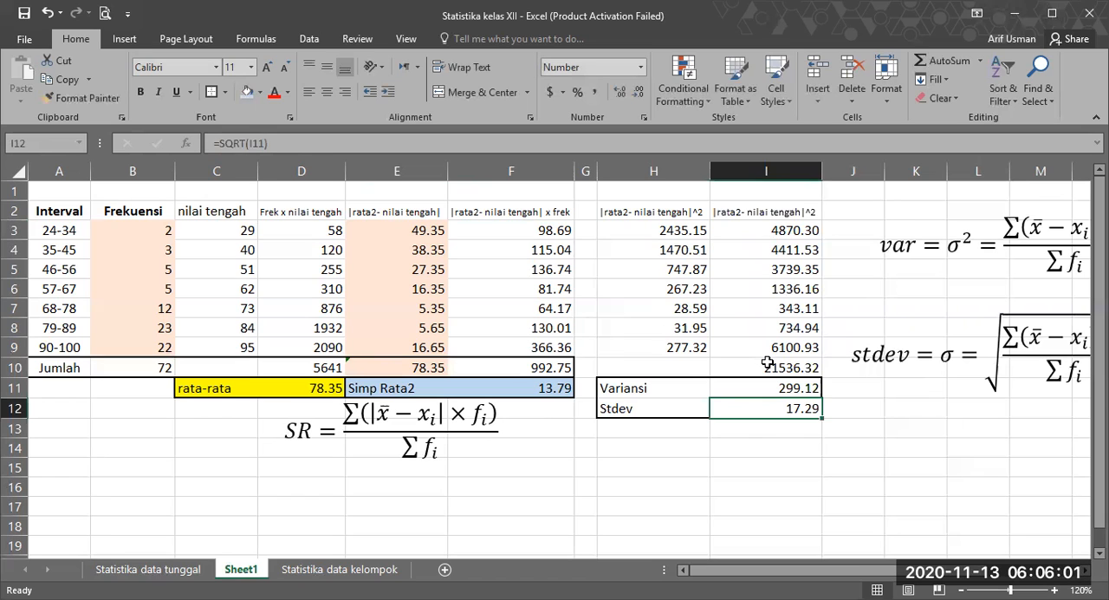
Step: Replace the borders of the total row A10:I10 with one thick outside border and narrow the empty column G
drag(726, 362, 55, 361)
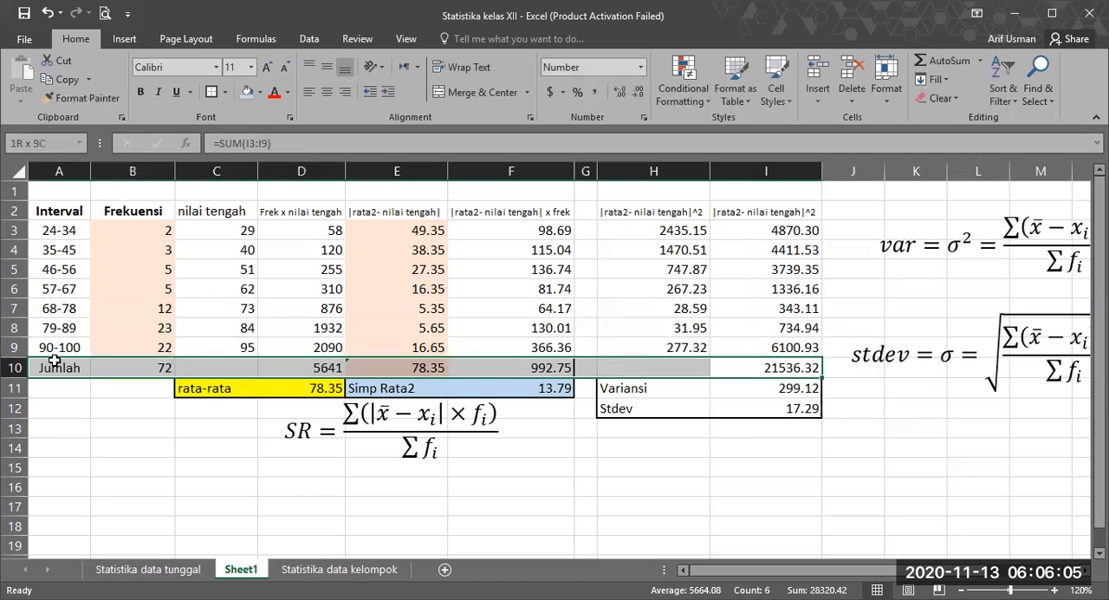
click(227, 92)
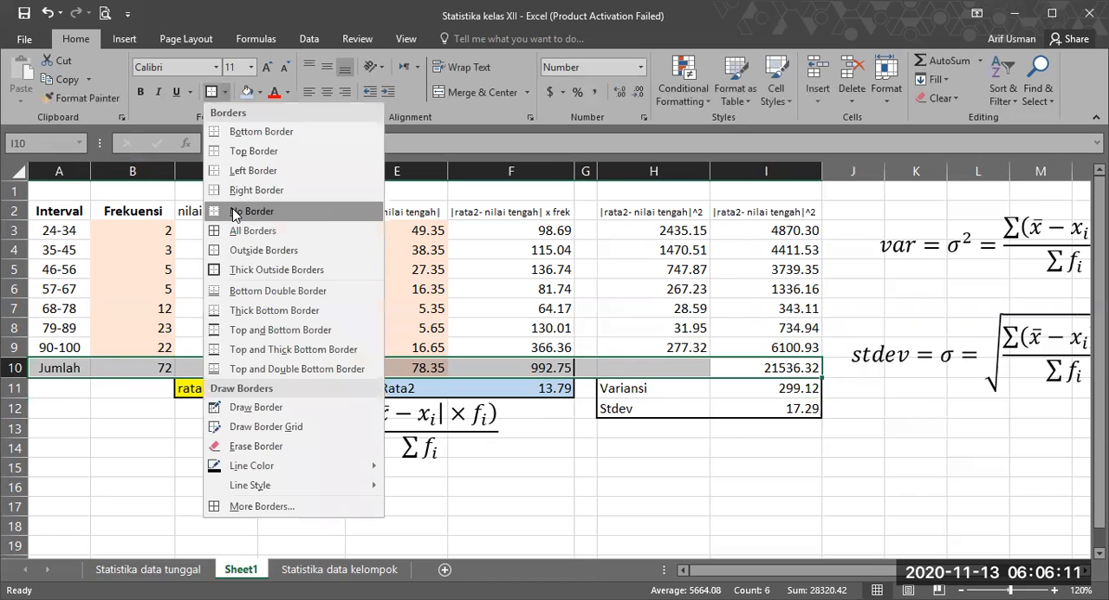
click(235, 212)
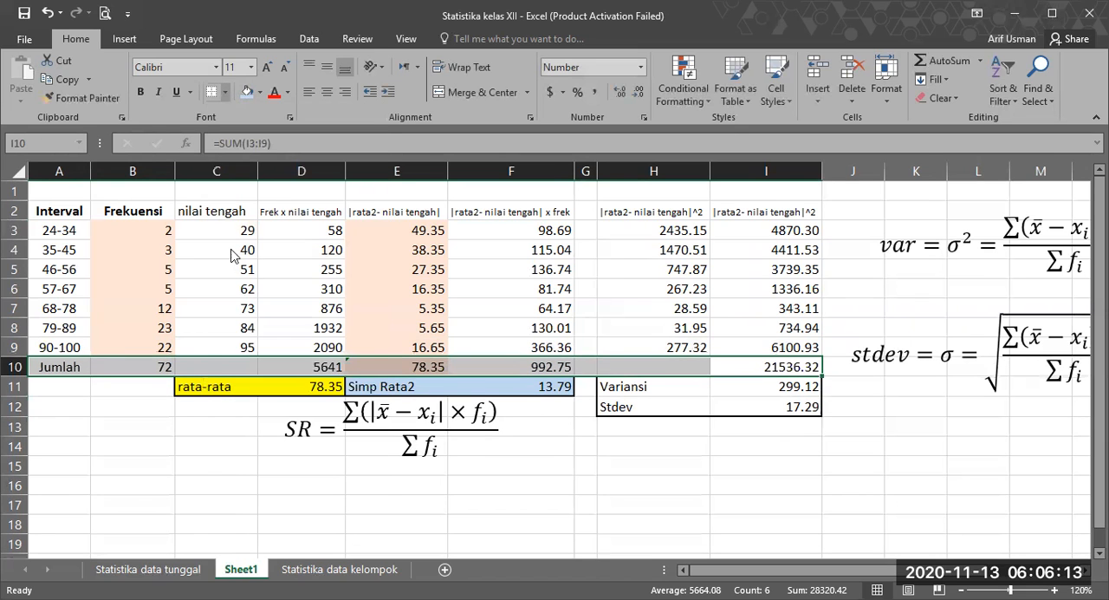
click(226, 92)
click(237, 269)
click(643, 465)
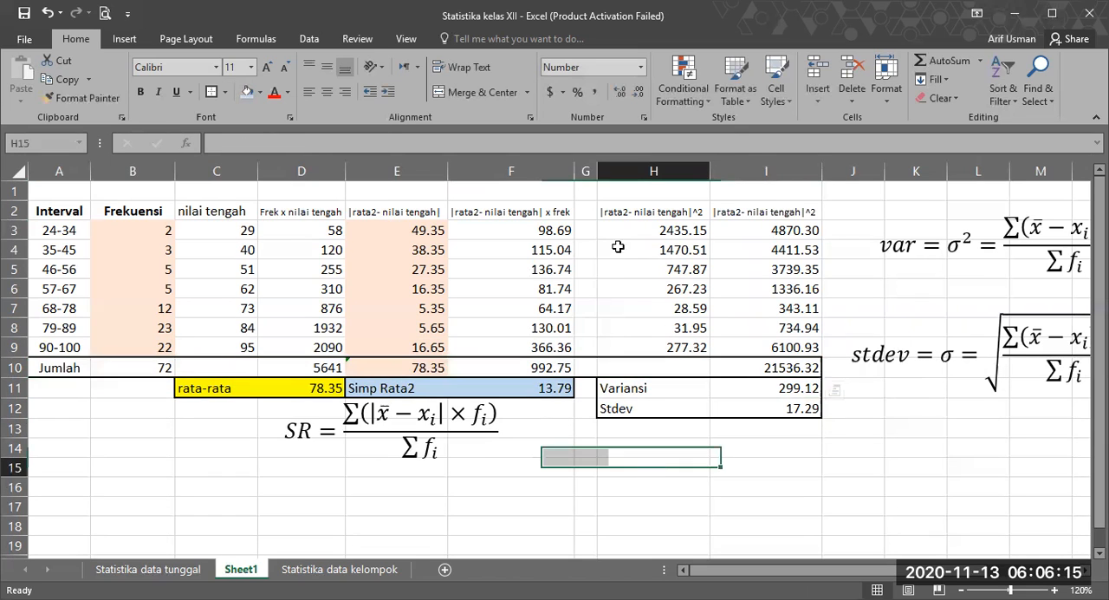
drag(592, 170, 581, 170)
click(822, 498)
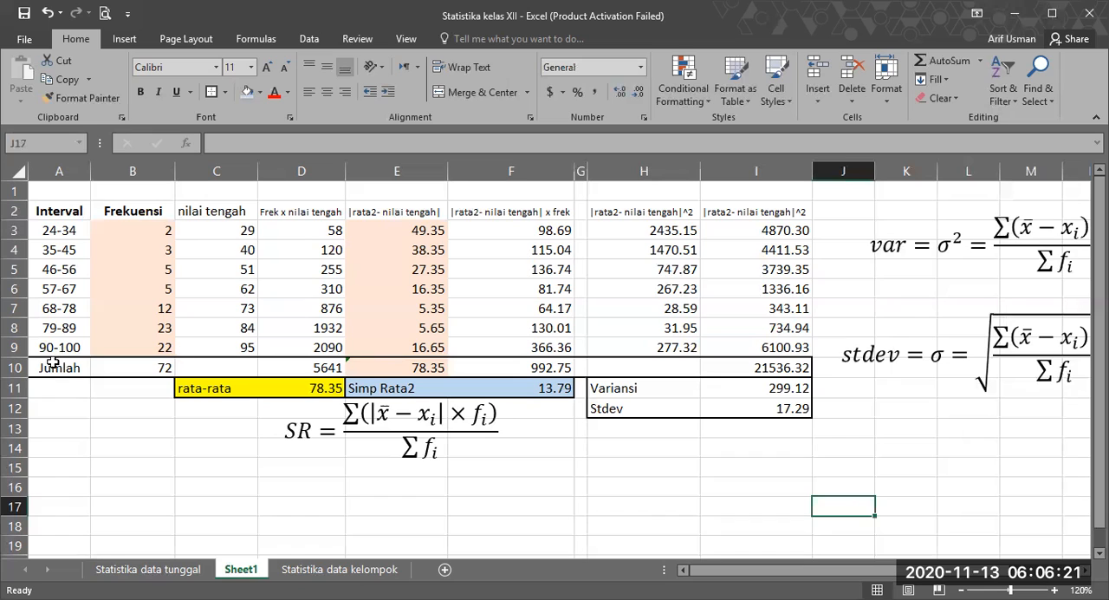
Step: Fill the total row A10:I10 with grey
drag(45, 368, 766, 369)
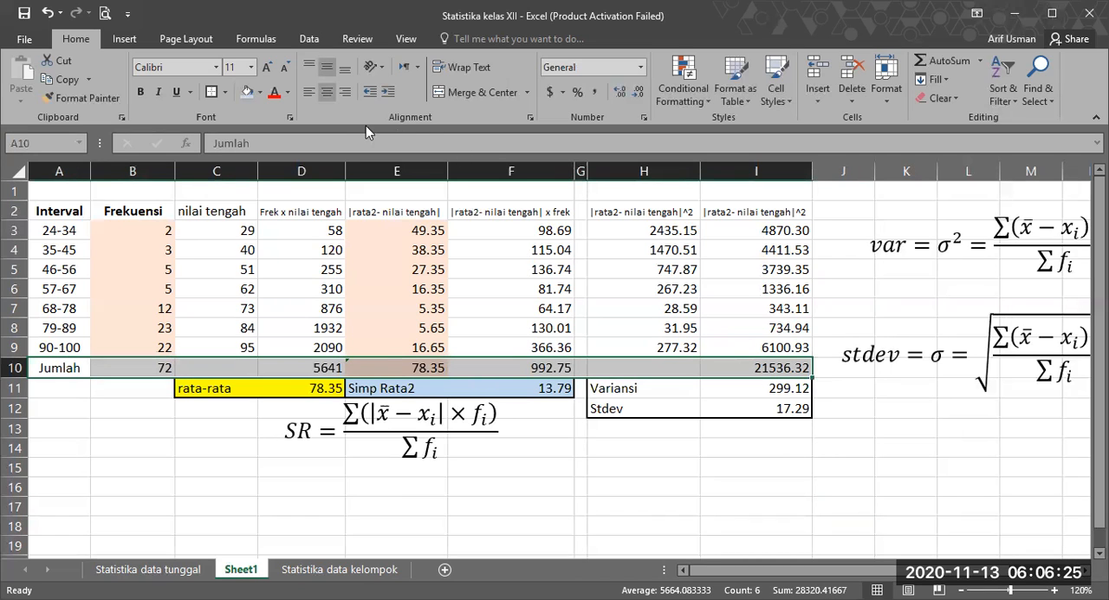
click(260, 92)
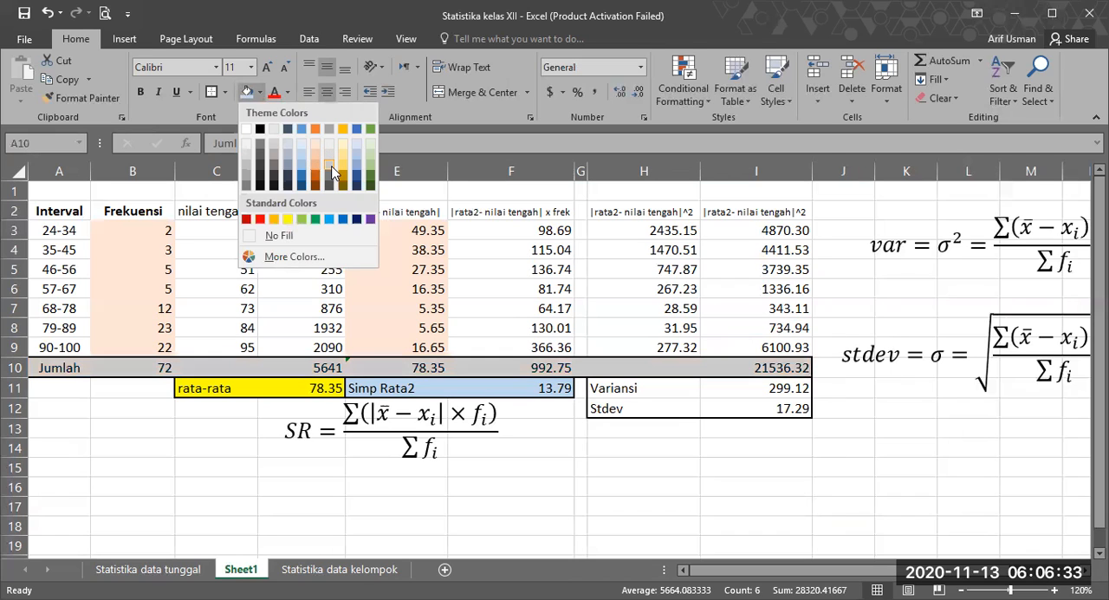
click(722, 478)
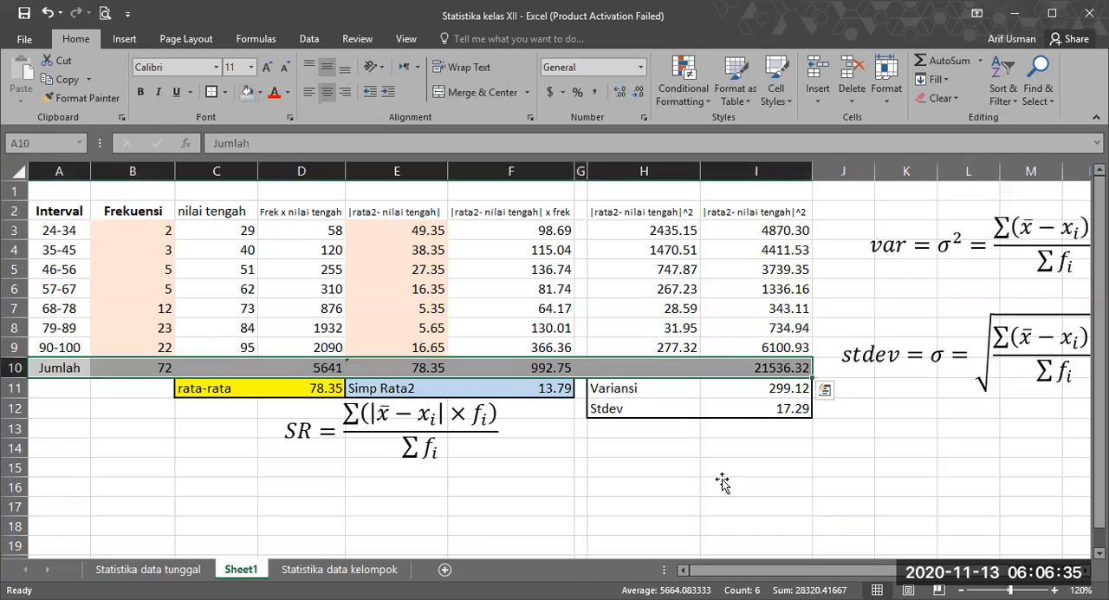
Step: Review the sum in I10, the variance formula in I11 and the standard deviation formula in I12
click(758, 369)
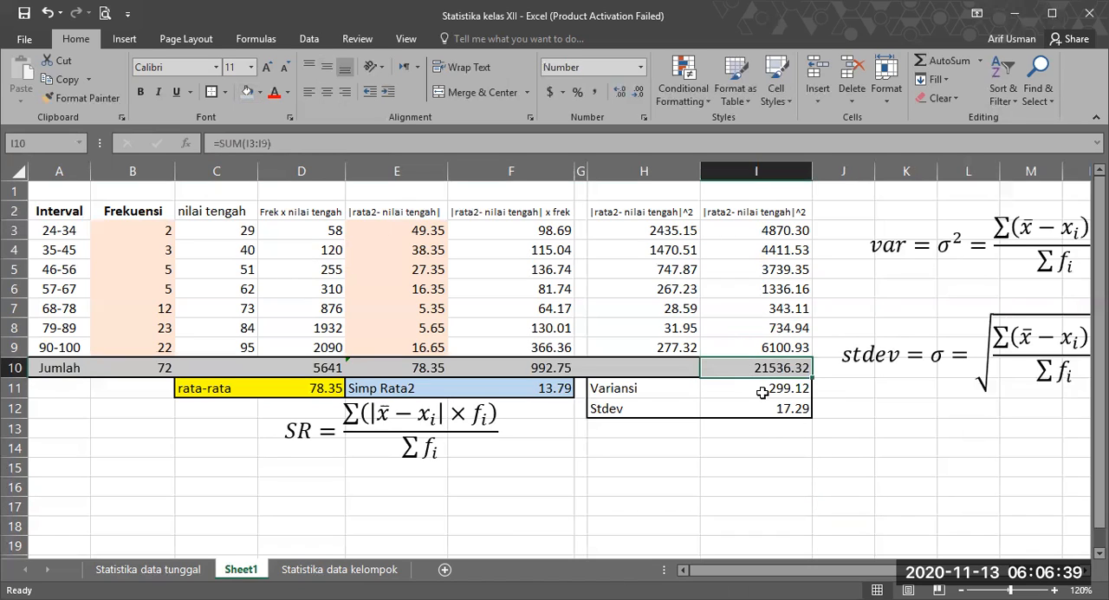
key(Down)
key(Down)
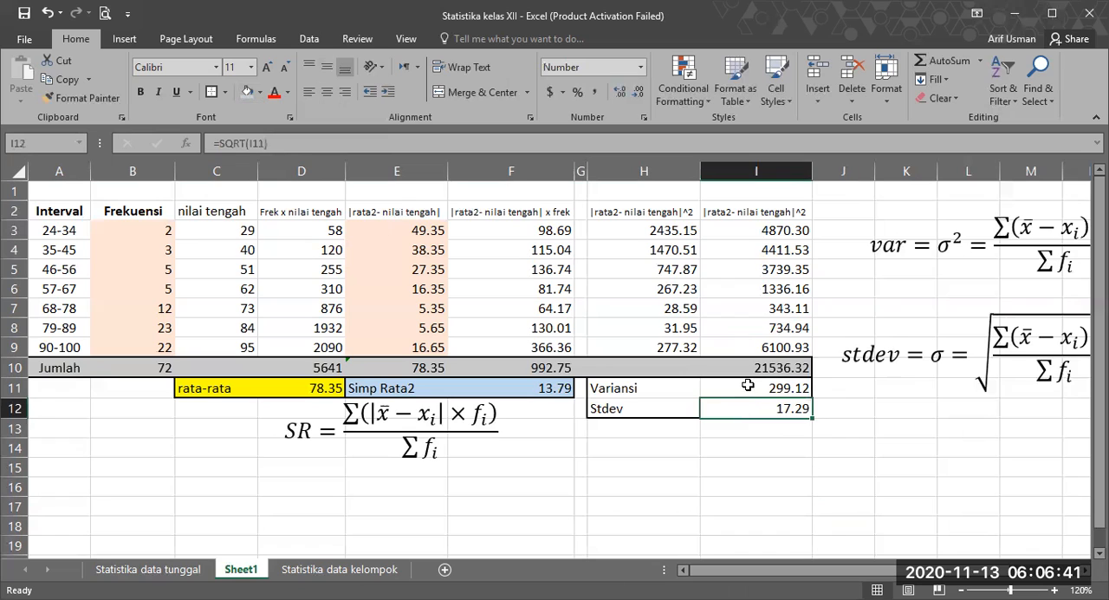
click(748, 385)
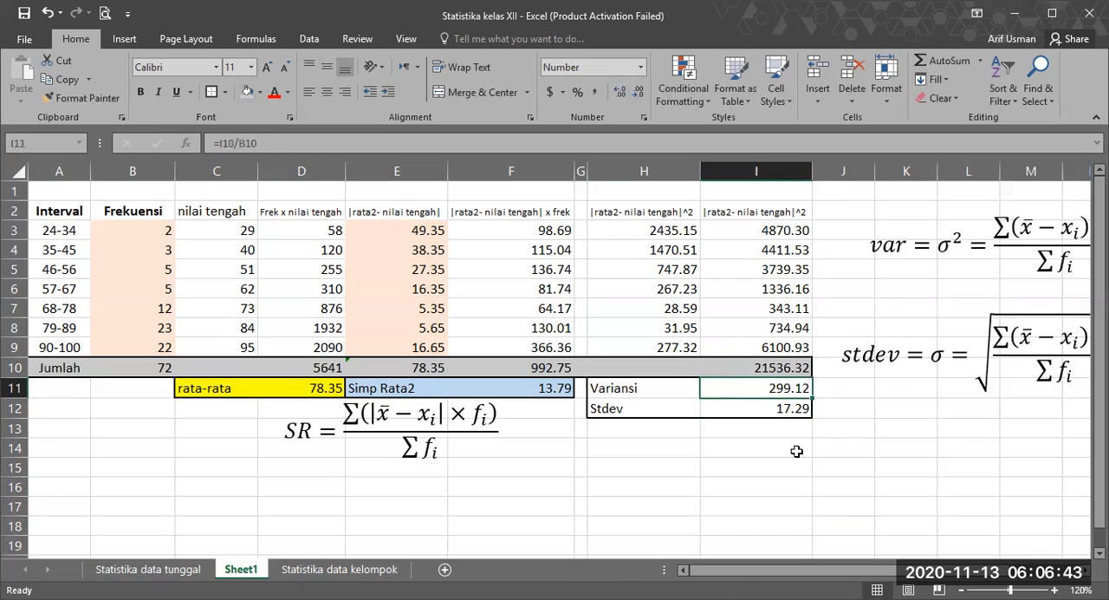
click(785, 447)
click(778, 392)
click(739, 414)
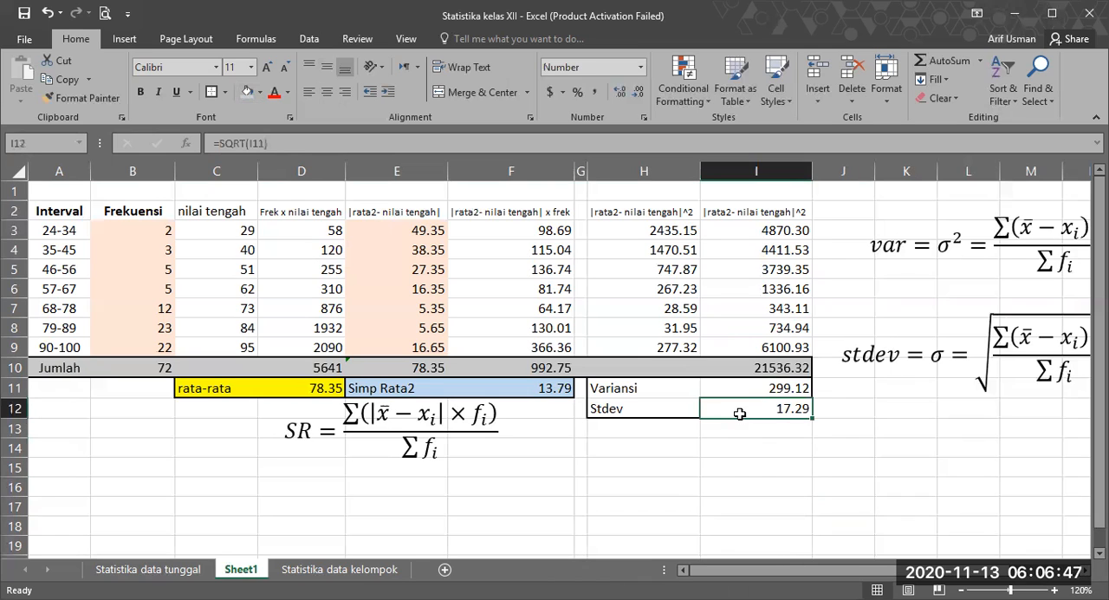
double_click(777, 411)
key(Return)
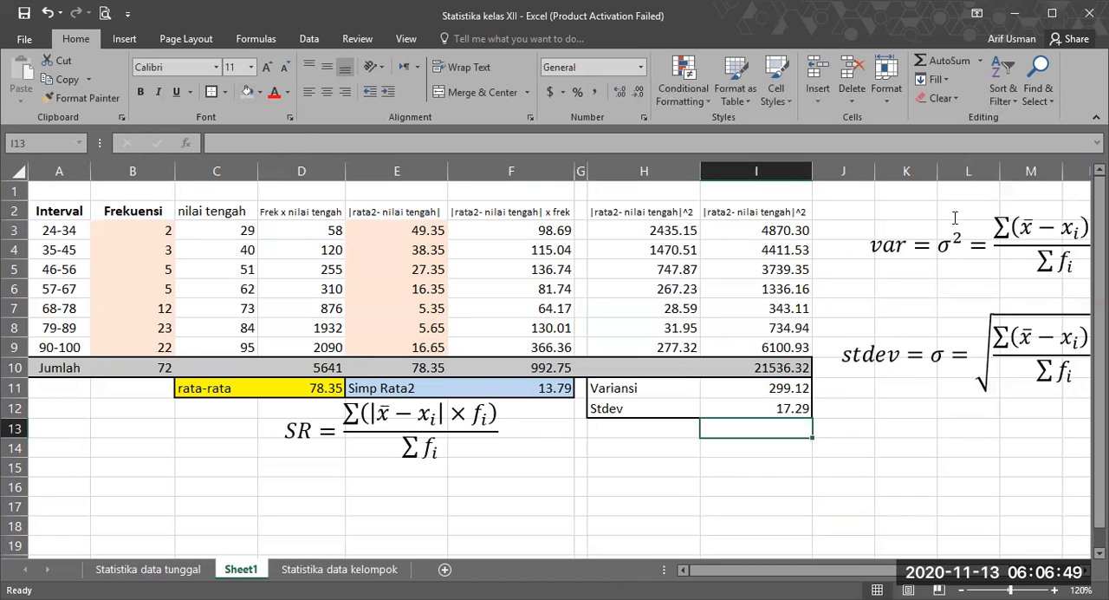
Step: Move the var and stdev equation boxes below the Variansi and Stdev results, with stdev underneath var
click(911, 247)
drag(908, 273, 574, 524)
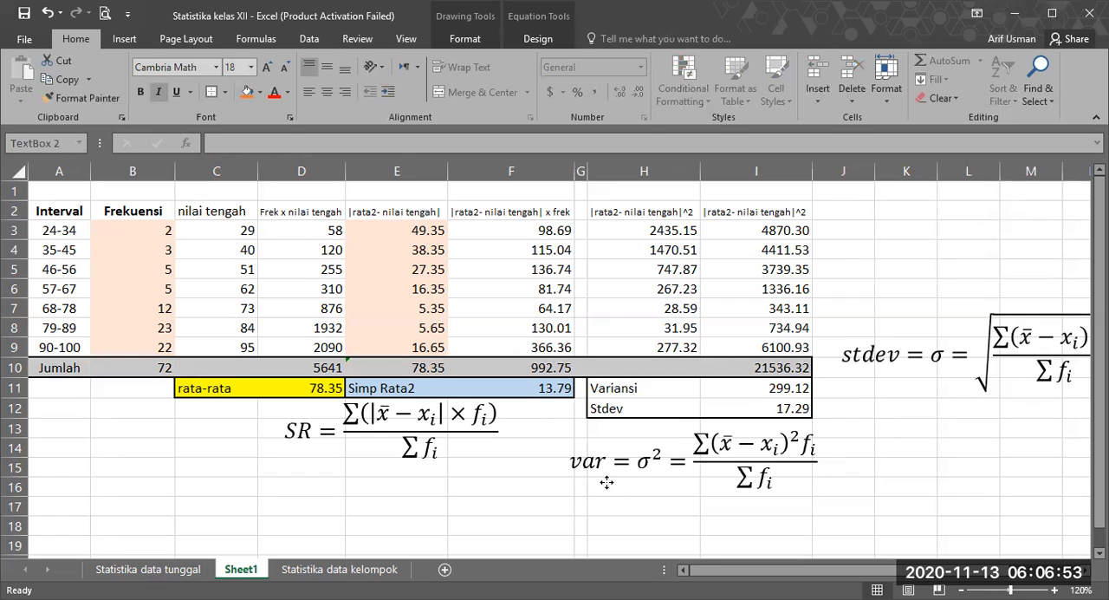
click(905, 353)
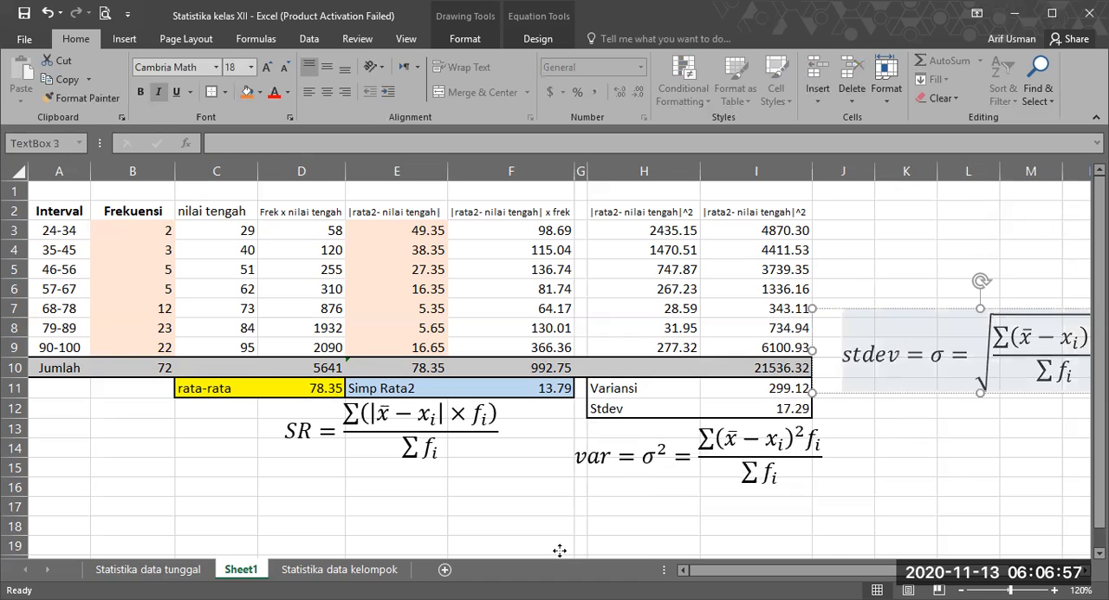
drag(560, 550, 605, 454)
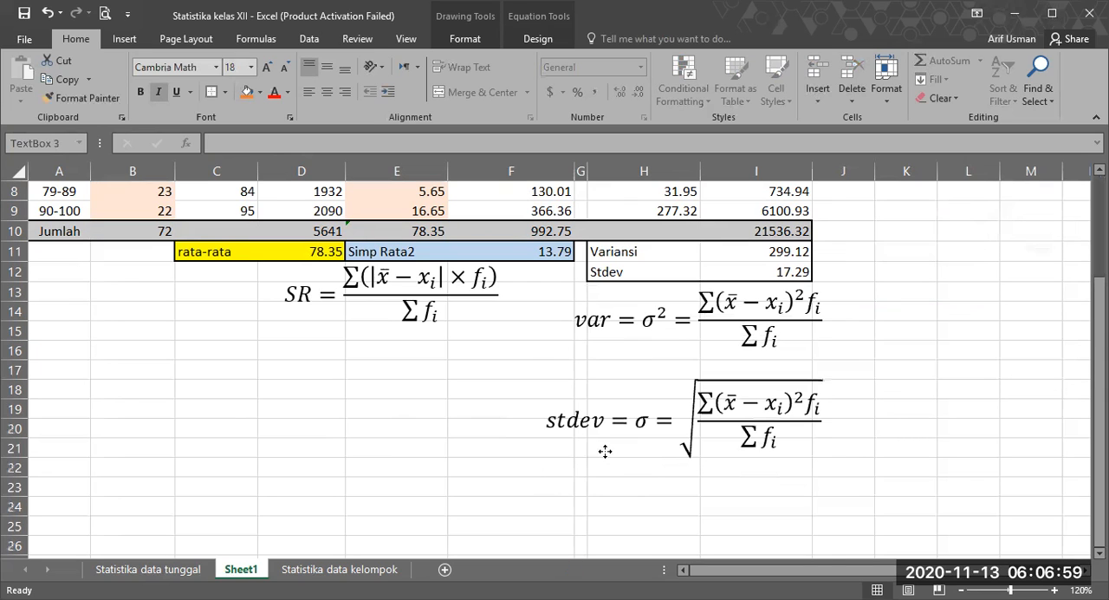
click(914, 338)
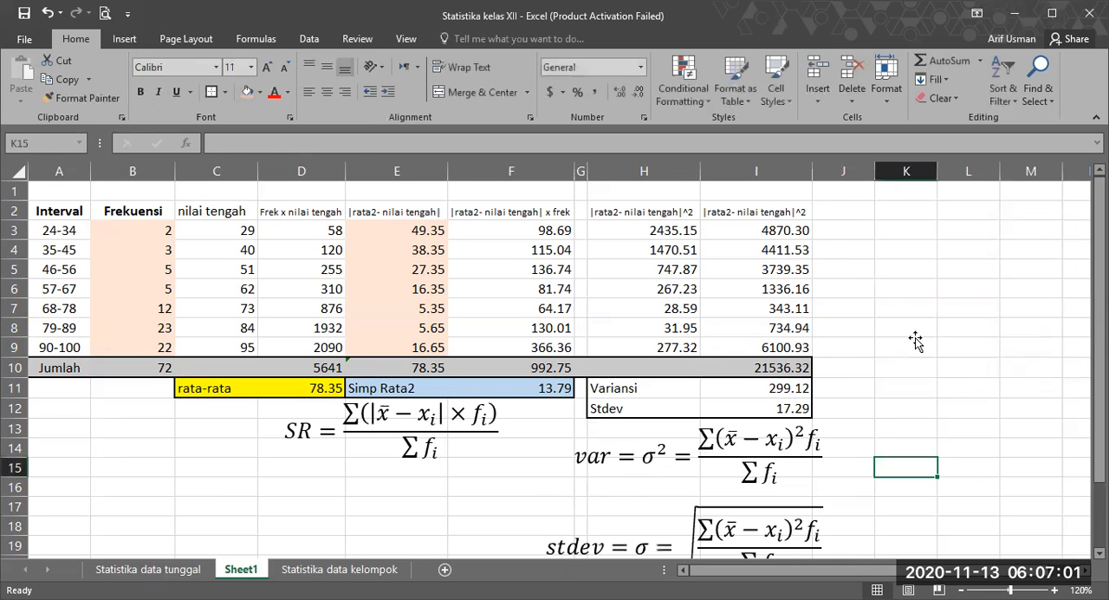
scroll(916, 347, down, 2)
click(914, 451)
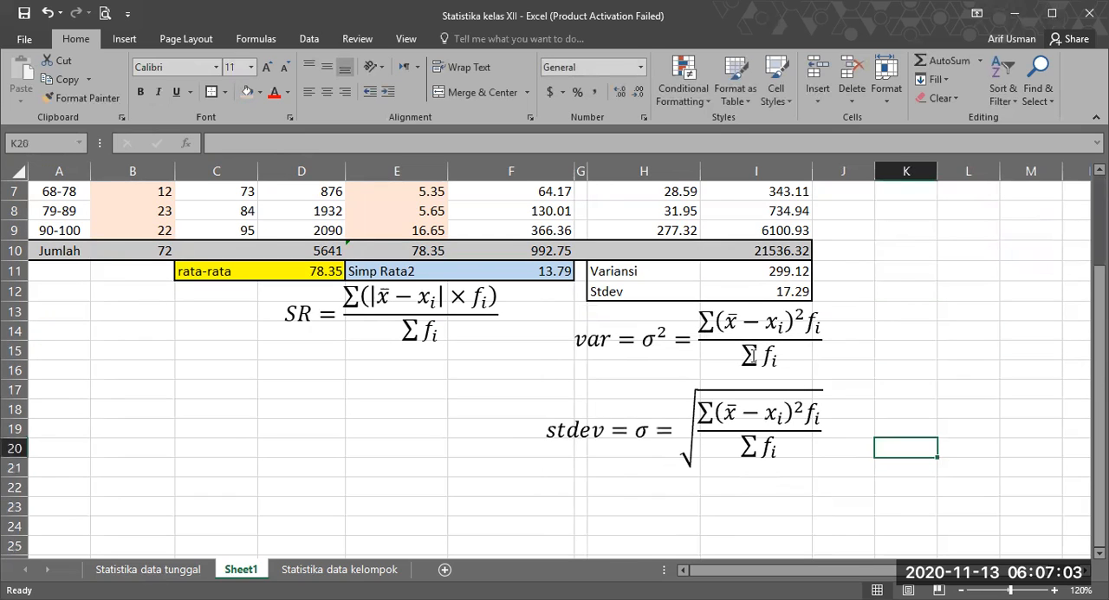
Step: Examine the denominator Σfi of the variance equation against the table's frequencies
drag(774, 356, 799, 353)
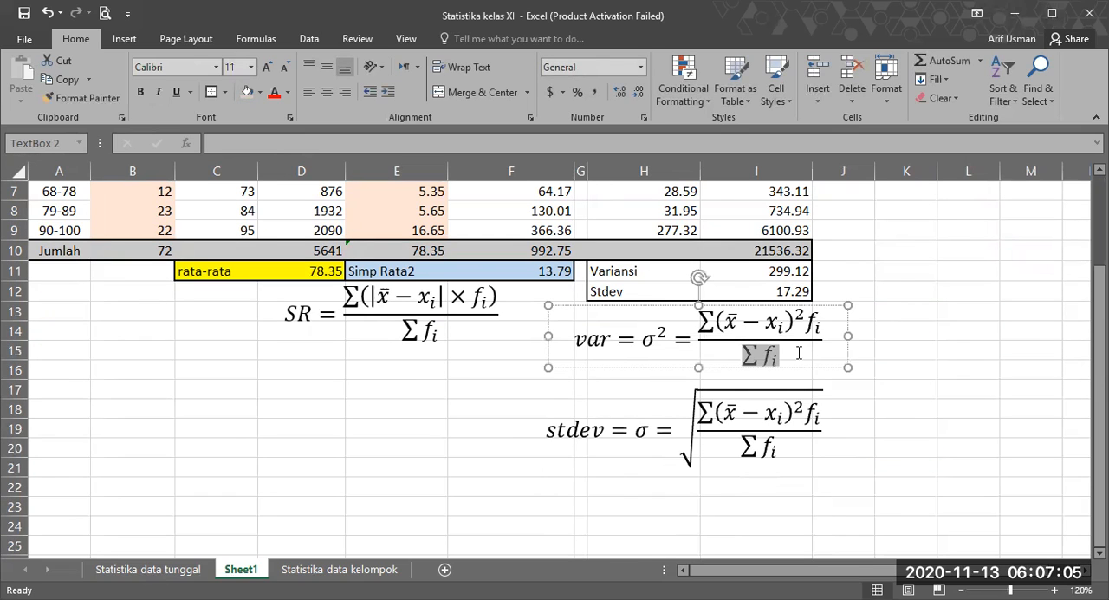
click(778, 356)
drag(757, 352, 790, 354)
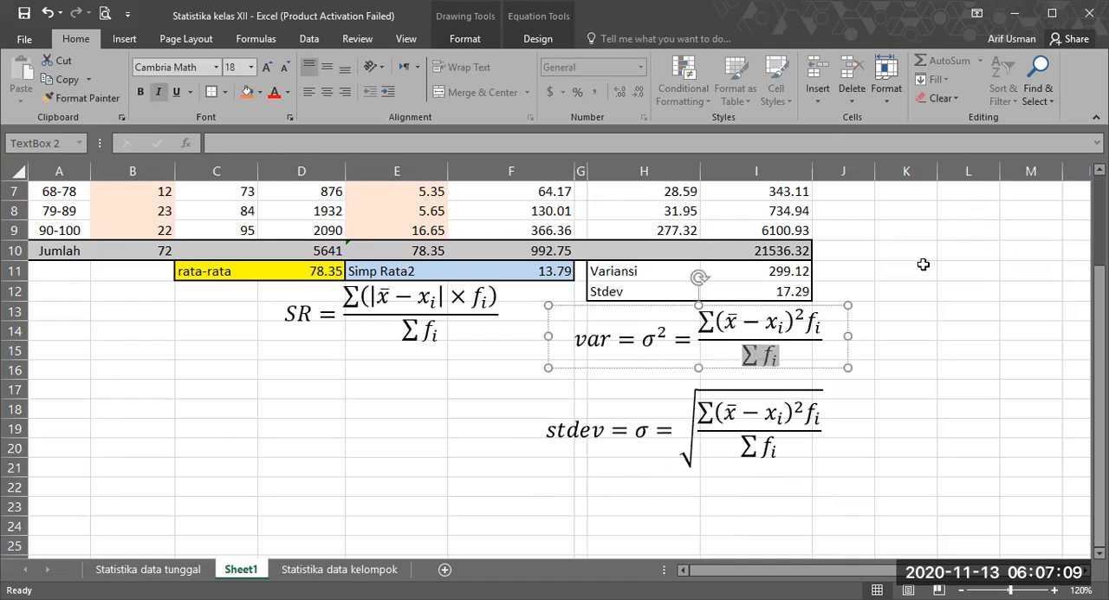
scroll(918, 294, up, 2)
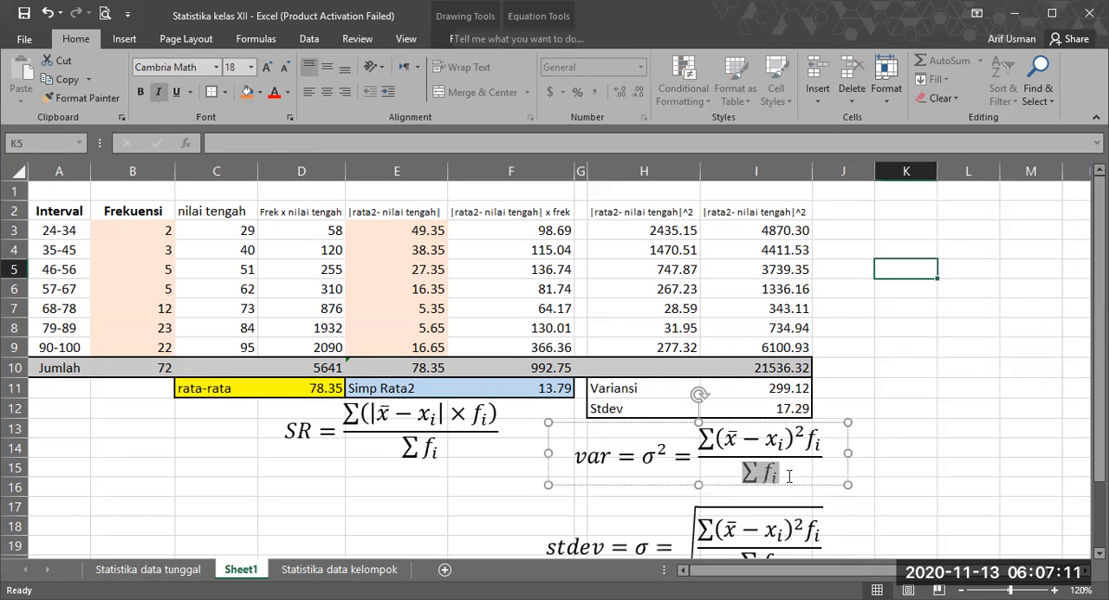
key(Escape)
key(Escape)
scroll(937, 399, down, 2)
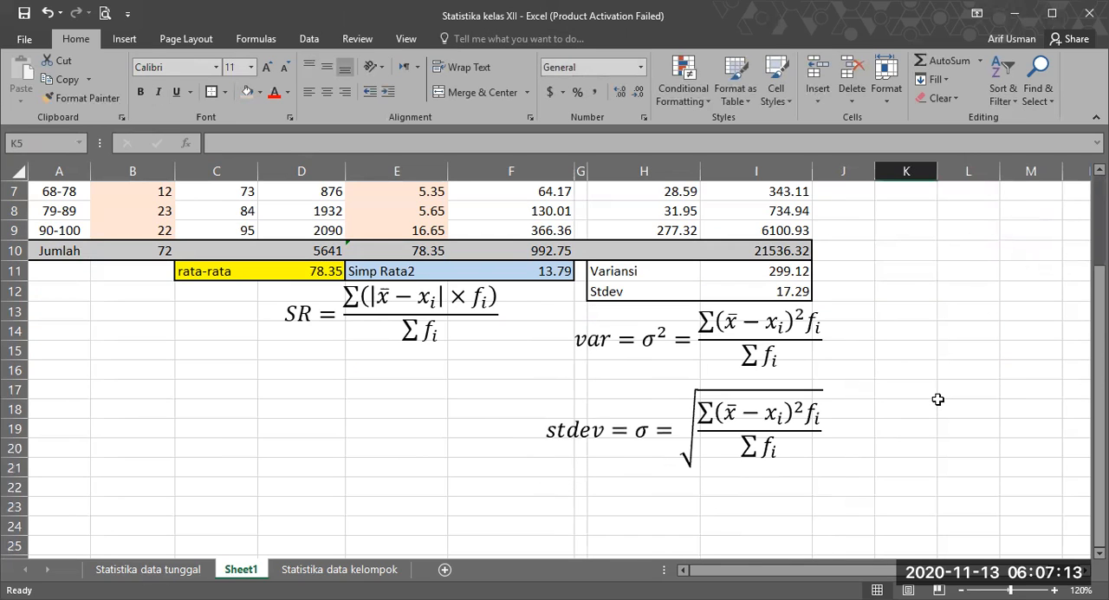
scroll(938, 398, up, 2)
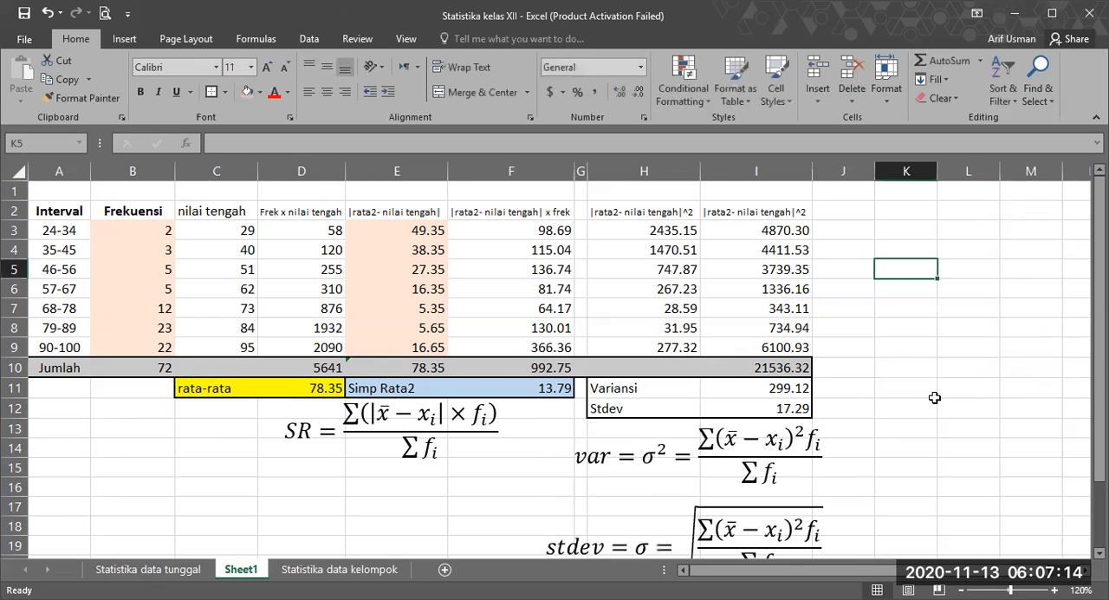
Step: Examine the σ² symbol and the fraction in the variance equation
click(647, 458)
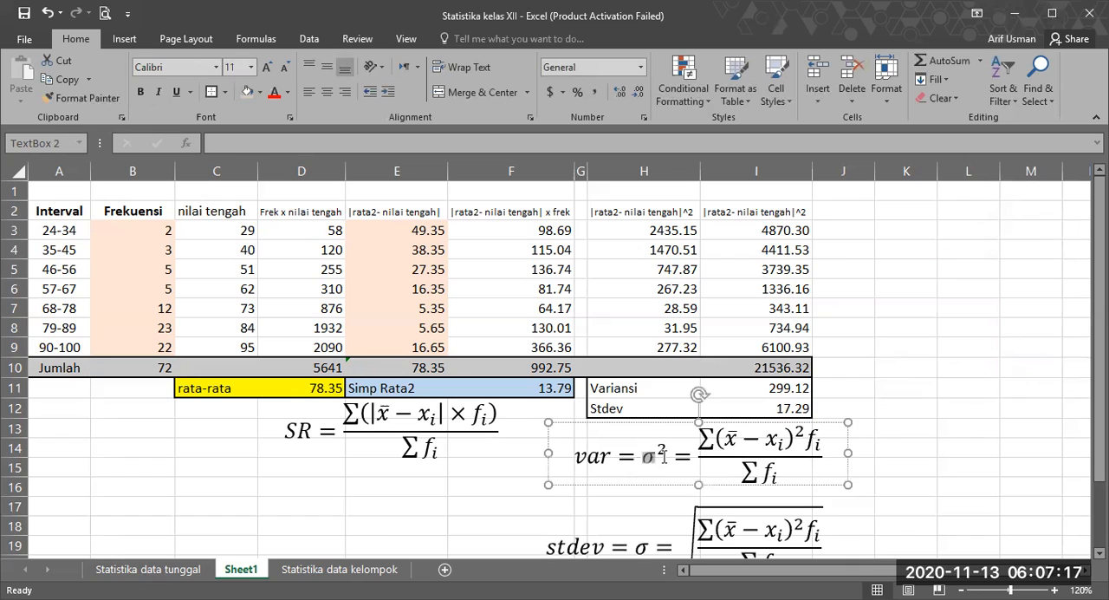
drag(664, 457, 642, 464)
click(642, 458)
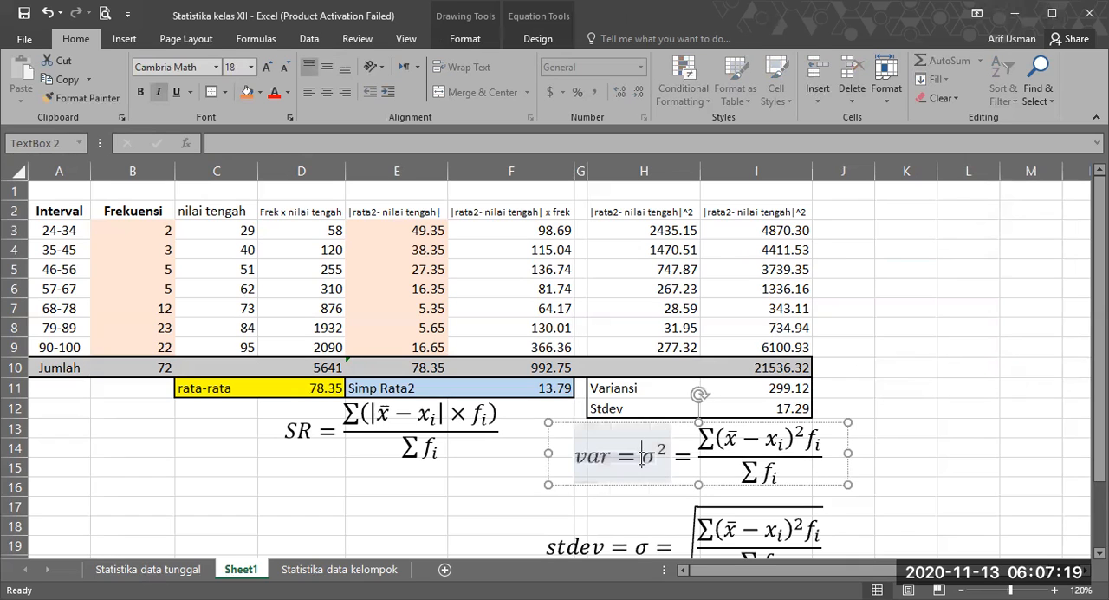
click(763, 472)
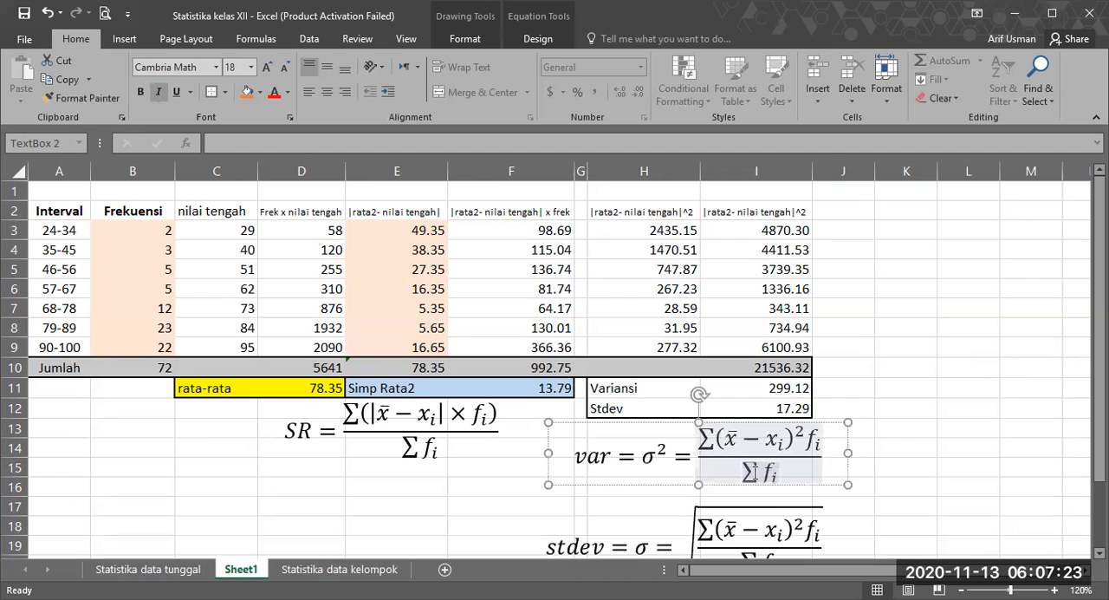
double_click(750, 472)
click(965, 404)
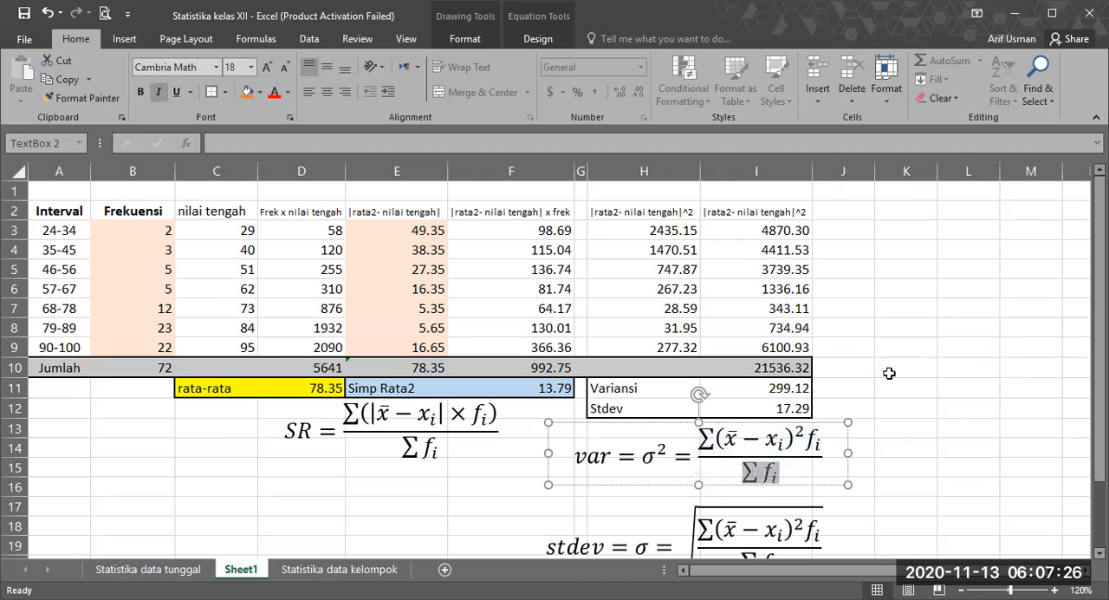
Step: Change the variance equation to its sample form, with denominator Σfi − 1 and s² instead of σ²
scroll(770, 423, down, 1)
click(778, 416)
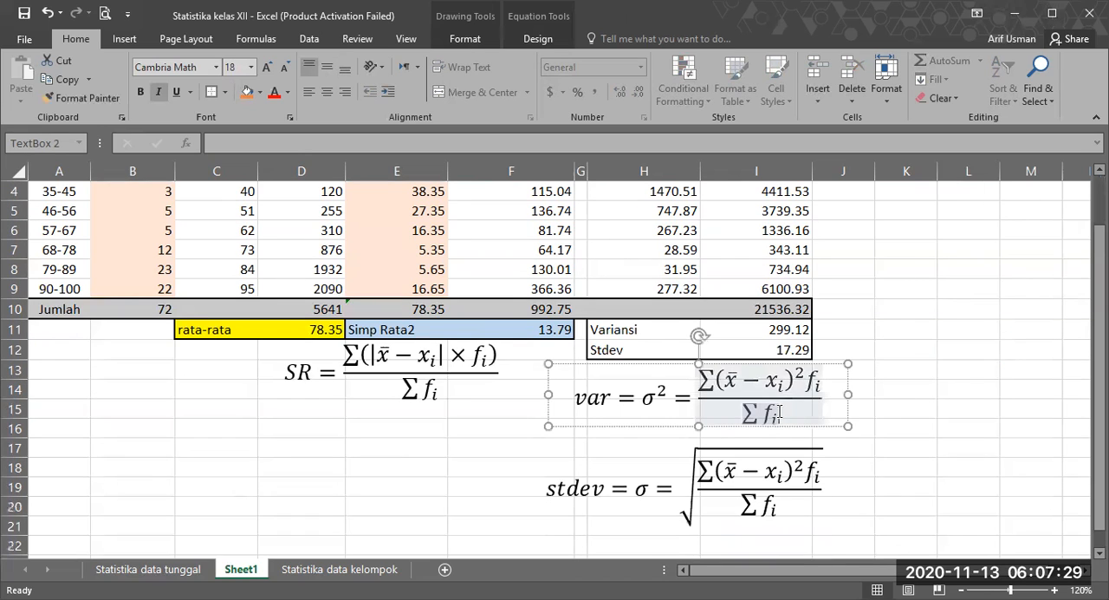
text(-1)
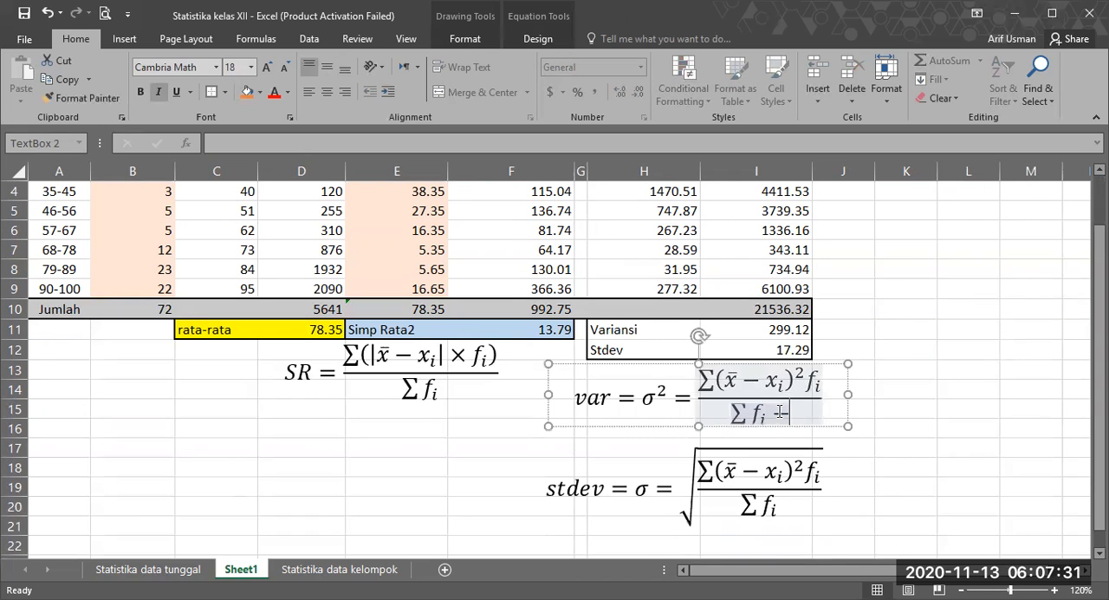
double_click(648, 400)
key(Delete)
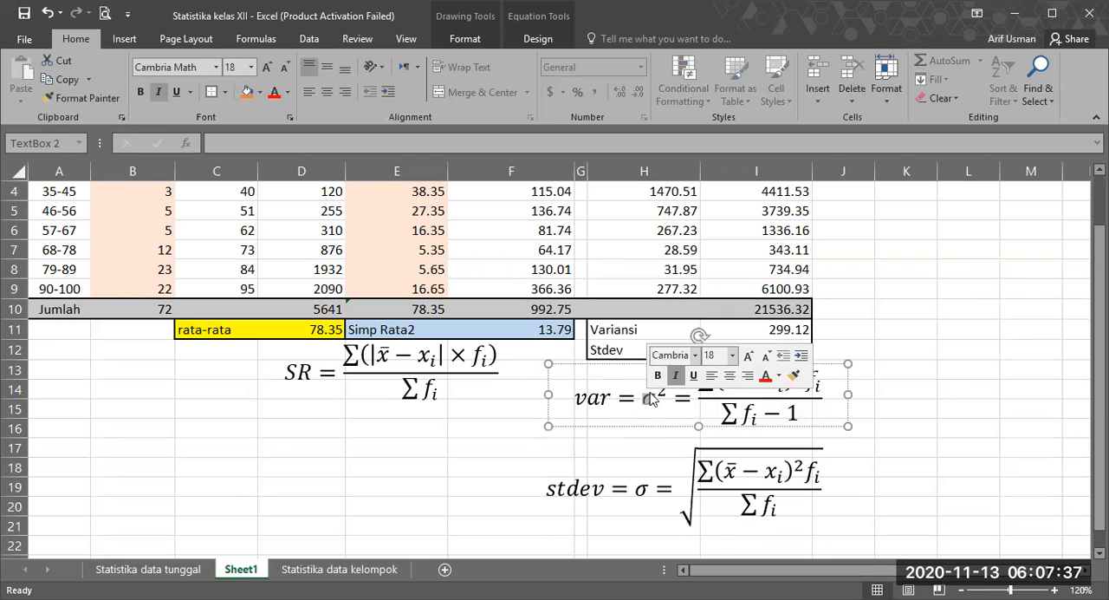
text(s)
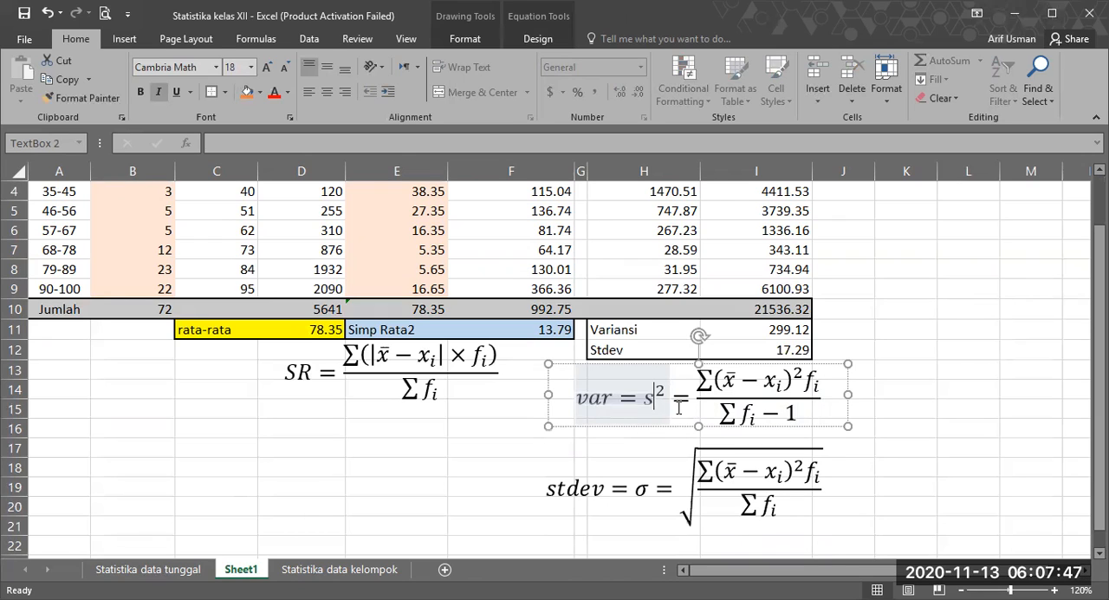
Step: Restore σ² in the variance equation and remove the "− 1" from its denominator
key(Escape)
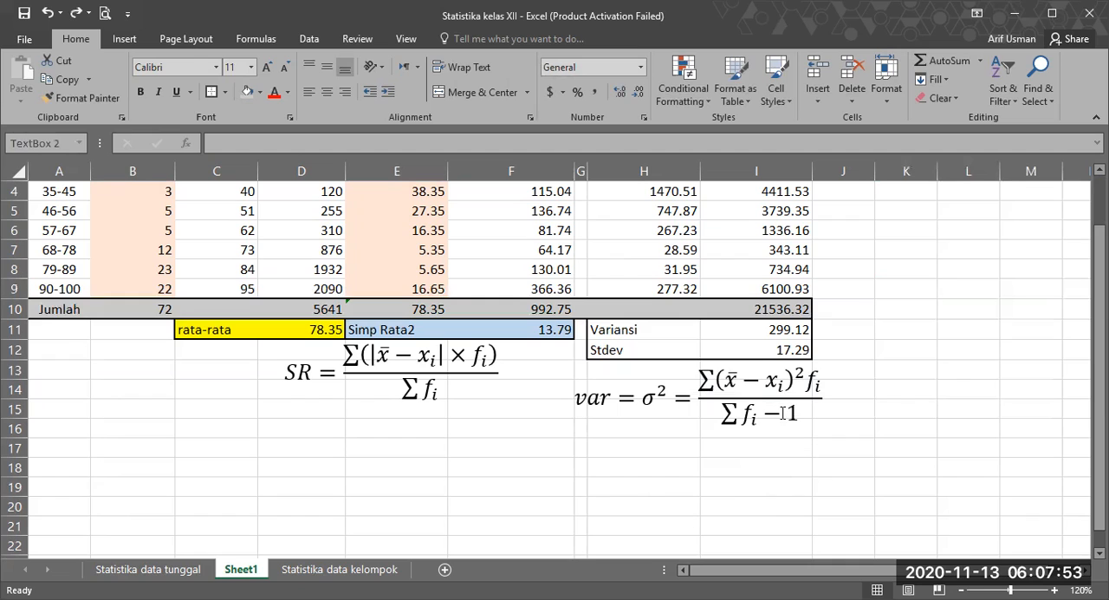
click(783, 413)
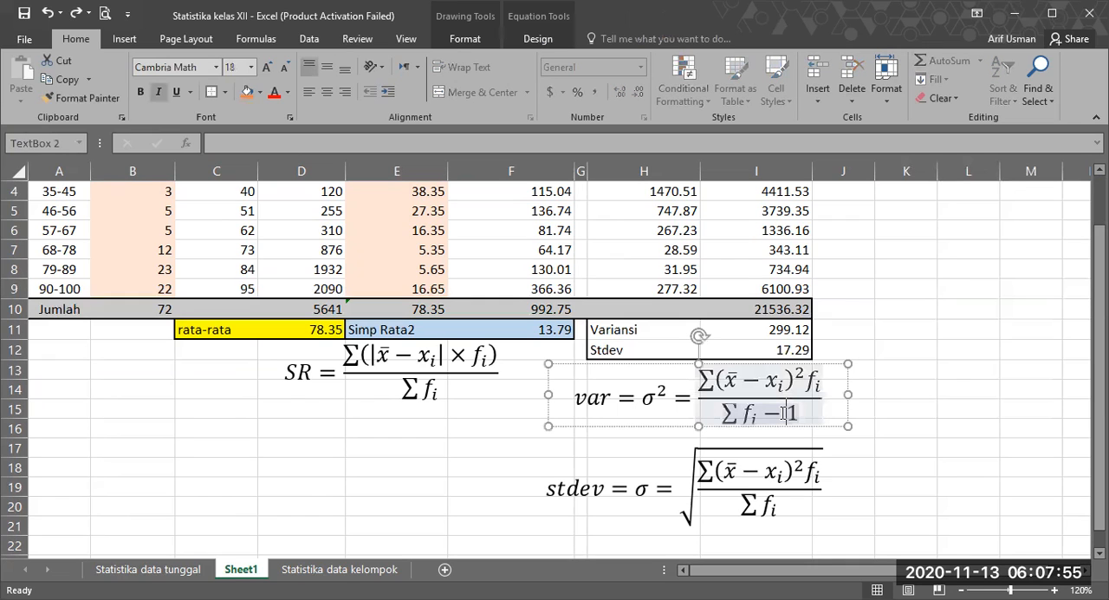
key(BackSpace)
key(Delete)
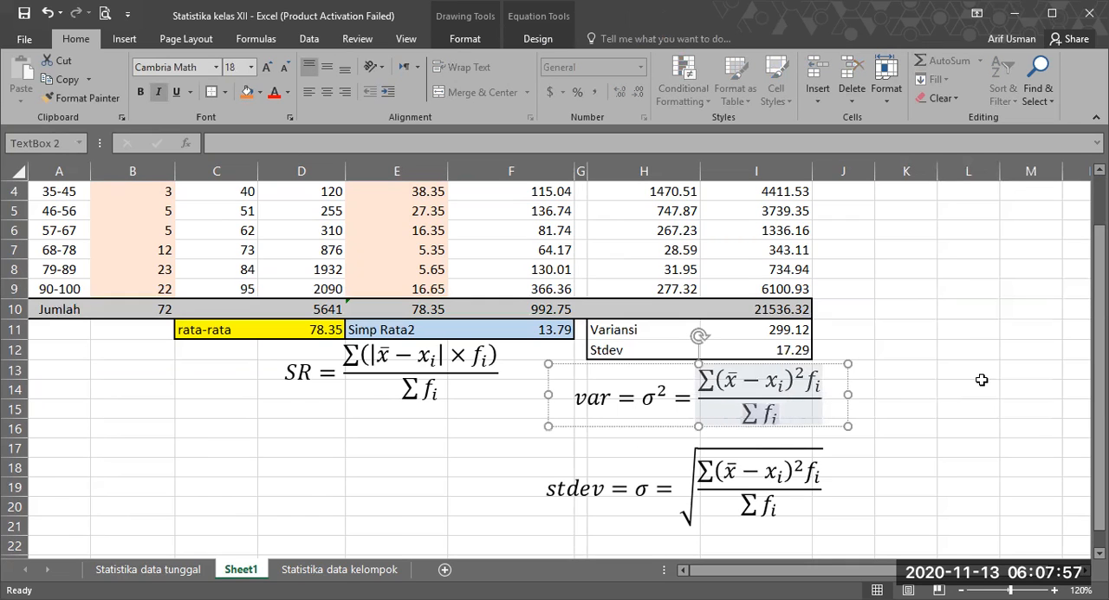
key(Escape)
key(Escape)
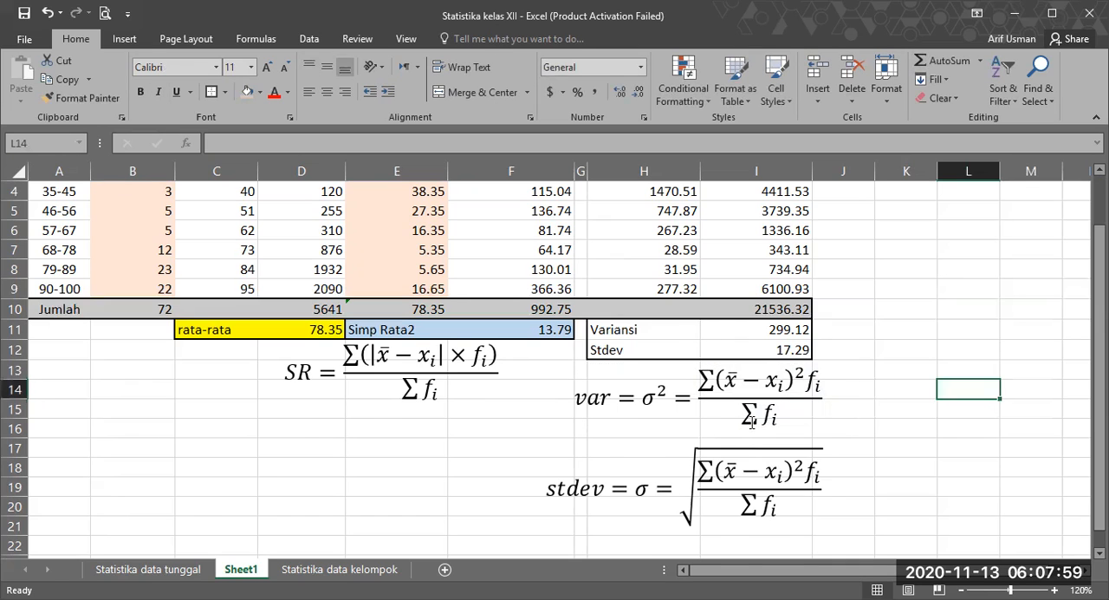
scroll(751, 422, up, 1)
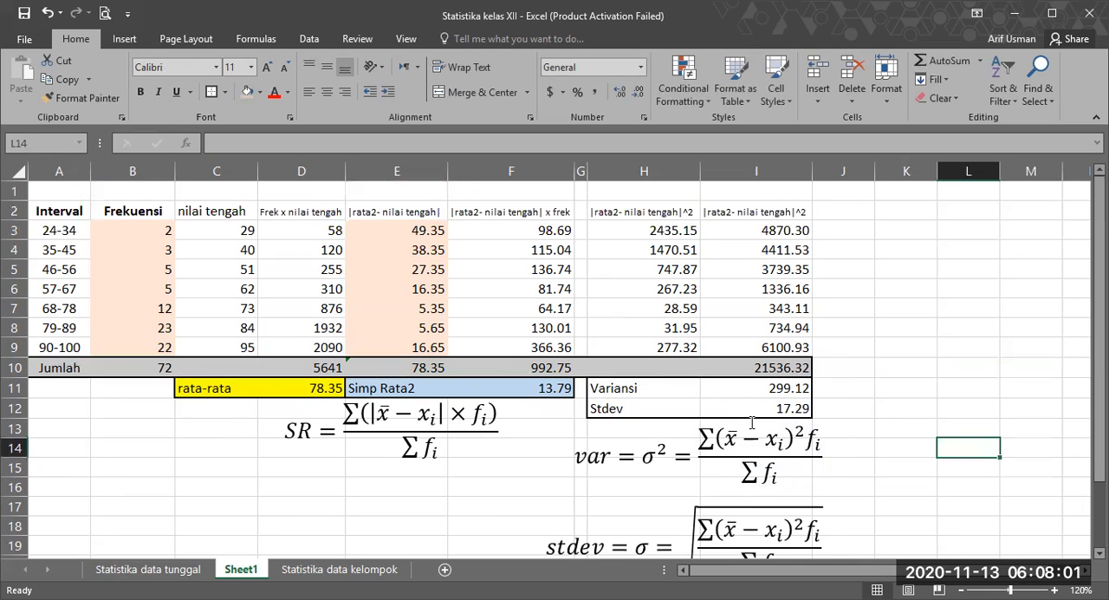
scroll(751, 422, down, 1)
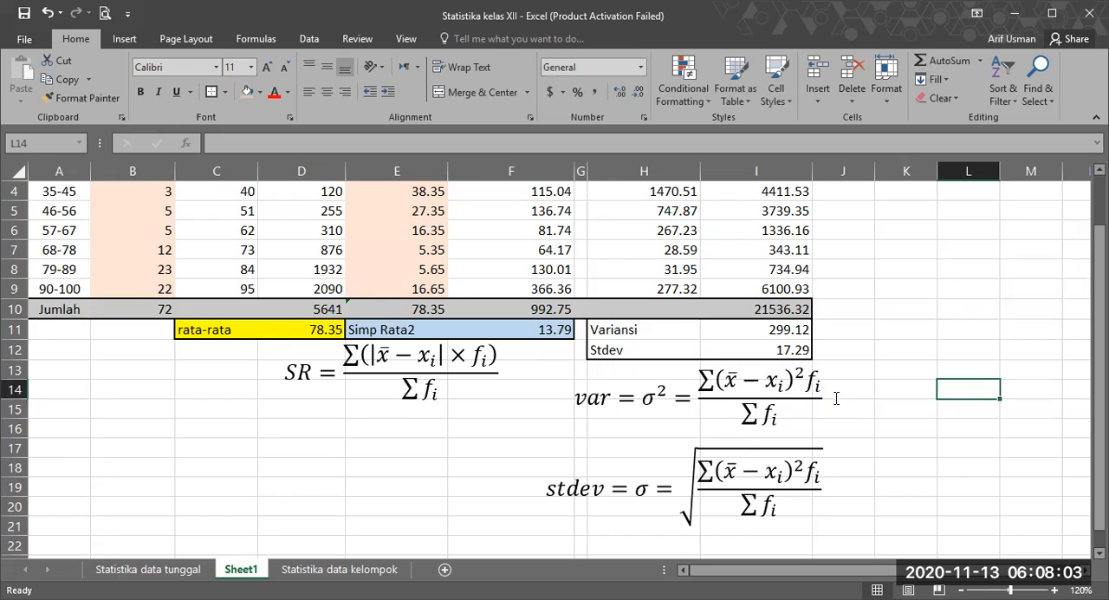
scroll(849, 390, up, 1)
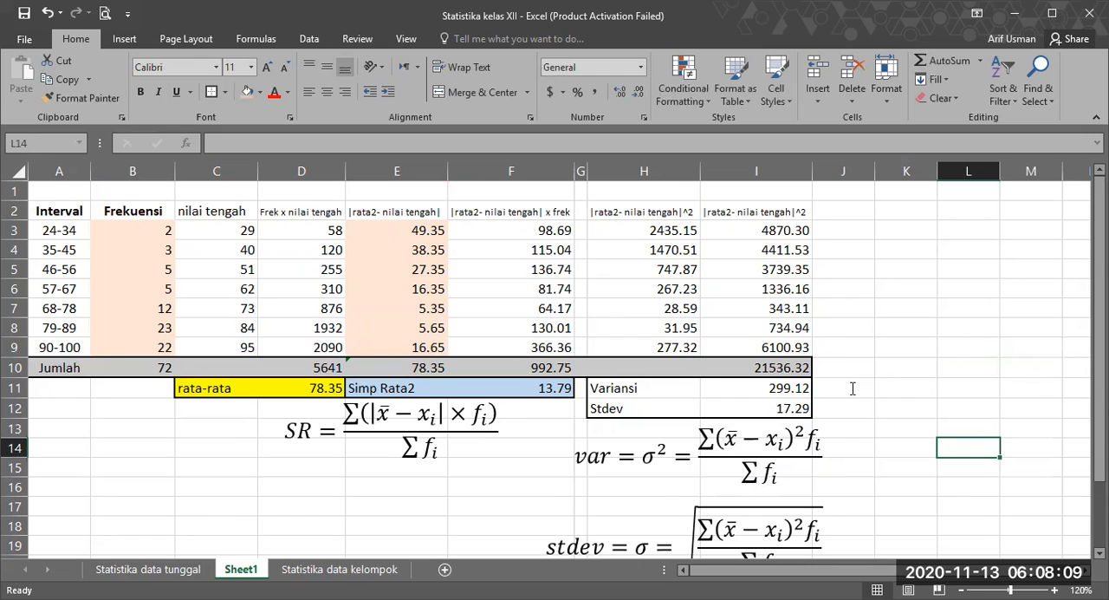
scroll(880, 366, down, 1)
click(880, 367)
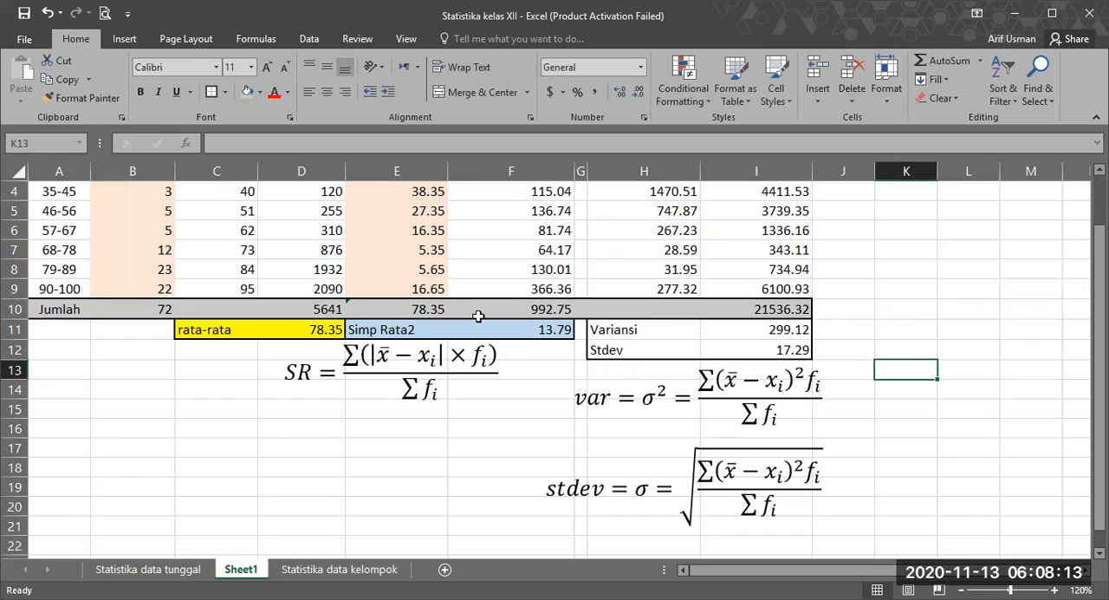
scroll(178, 247, up, 1)
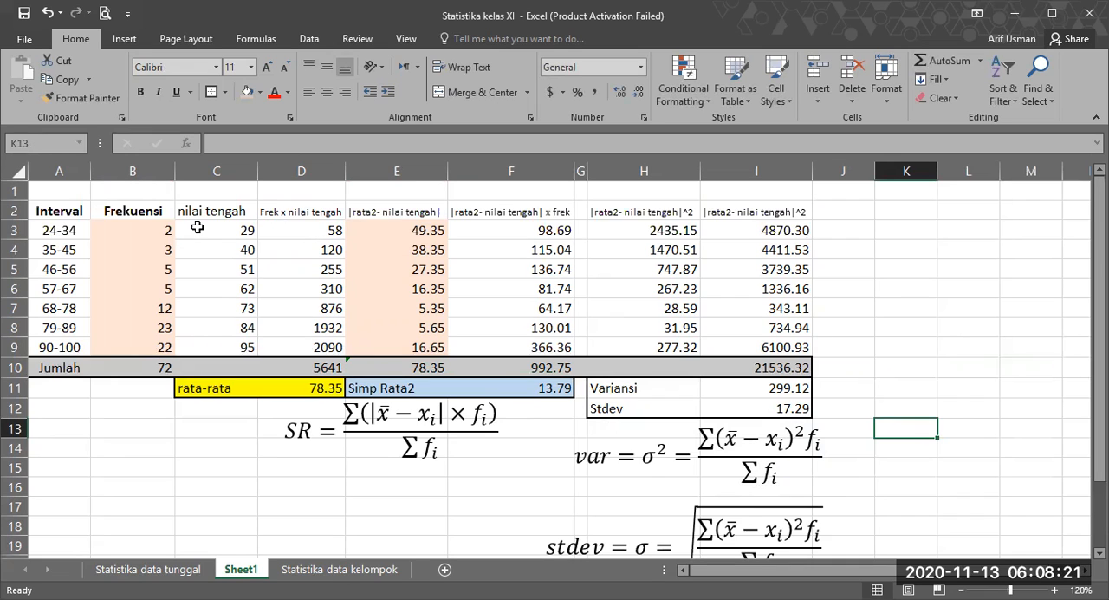
Step: Examine the nilai tengah values in C3:C9 and review the table against the SR, variance and standard deviation equations beneath it
drag(201, 233, 204, 249)
key(ctrl+shift+Down)
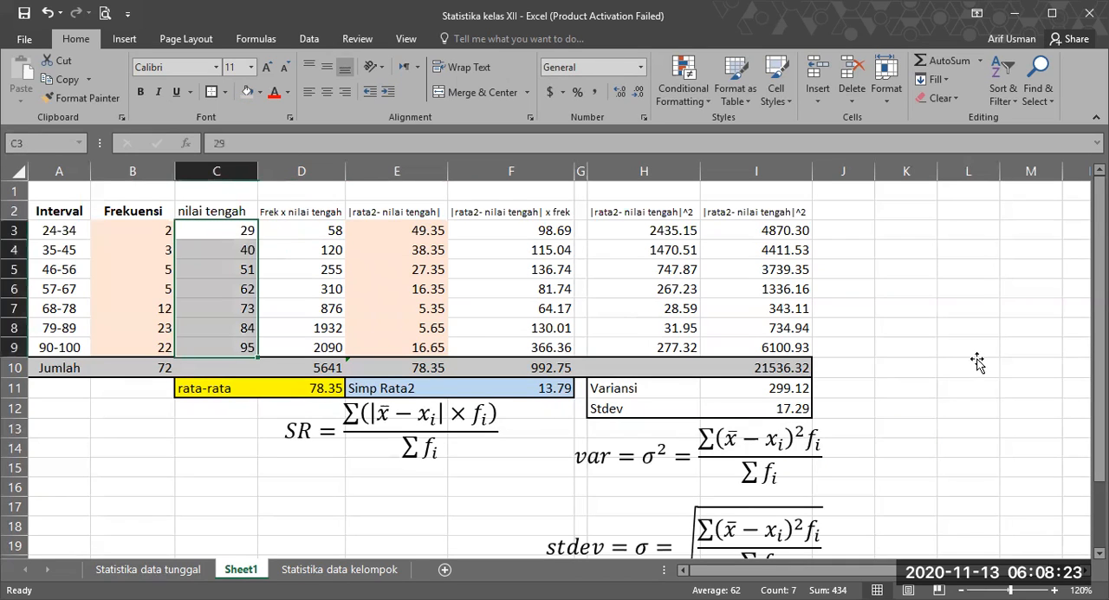
click(946, 362)
scroll(939, 360, down, 1)
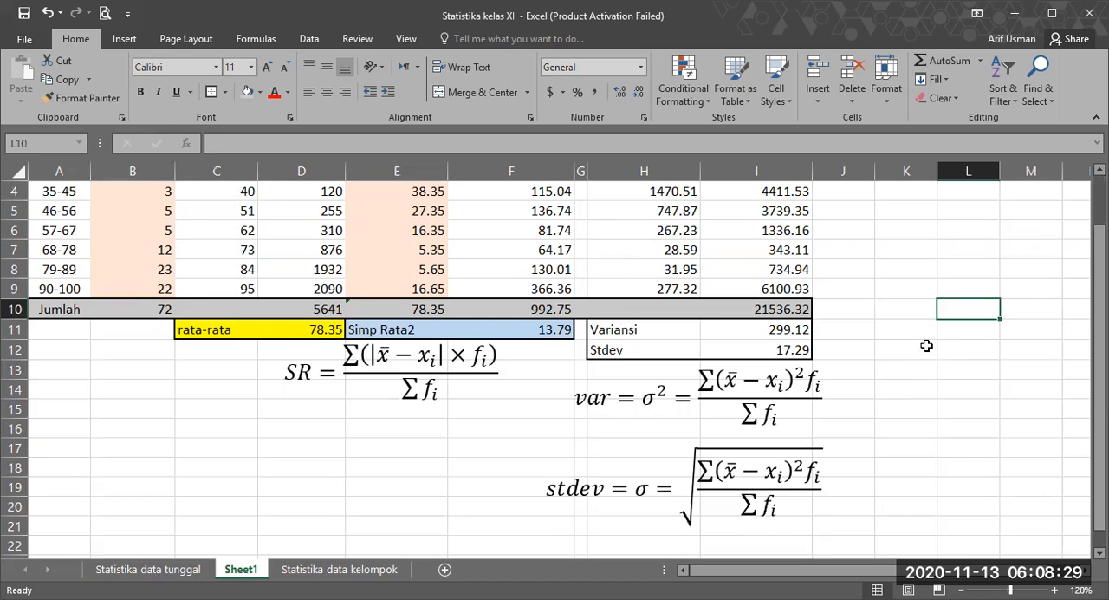
scroll(927, 344, up, 1)
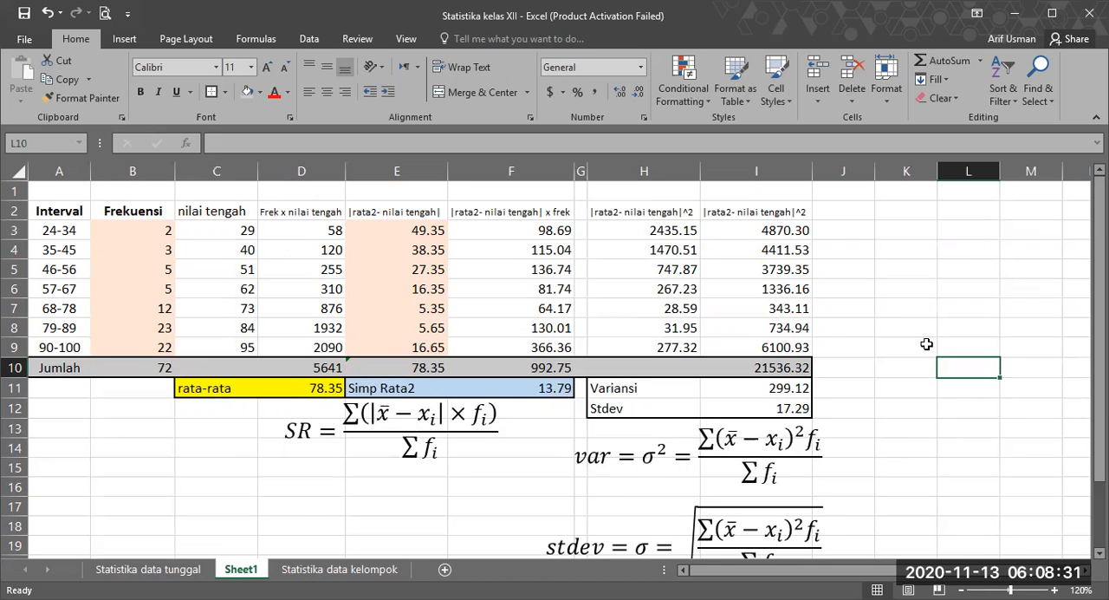
scroll(927, 344, down, 1)
scroll(926, 344, up, 1)
scroll(880, 282, down, 2)
scroll(880, 282, up, 2)
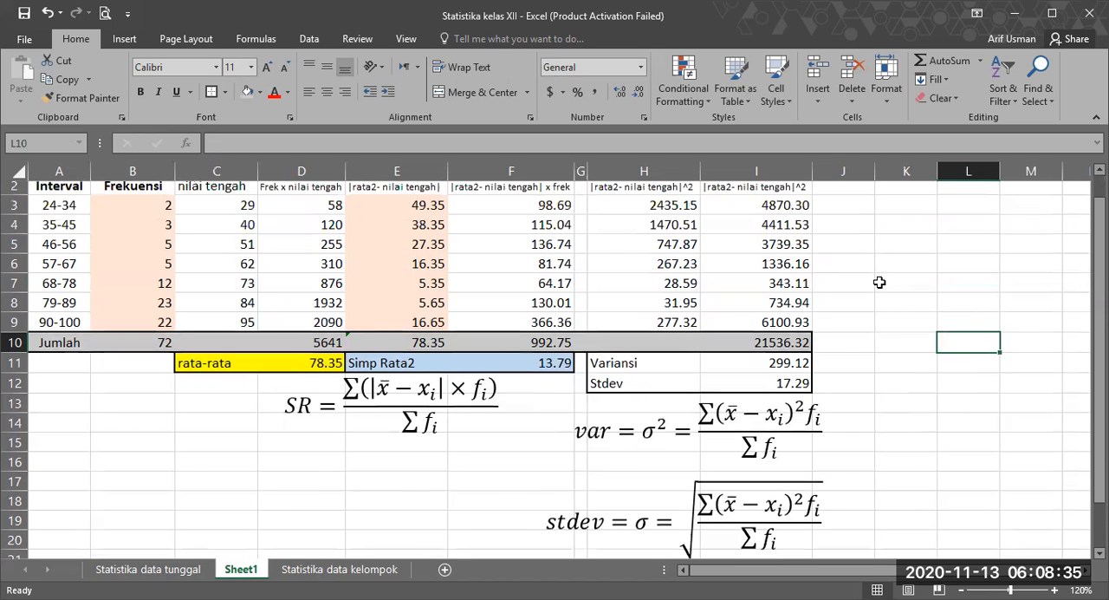
scroll(880, 281, down, 1)
scroll(880, 281, up, 1)
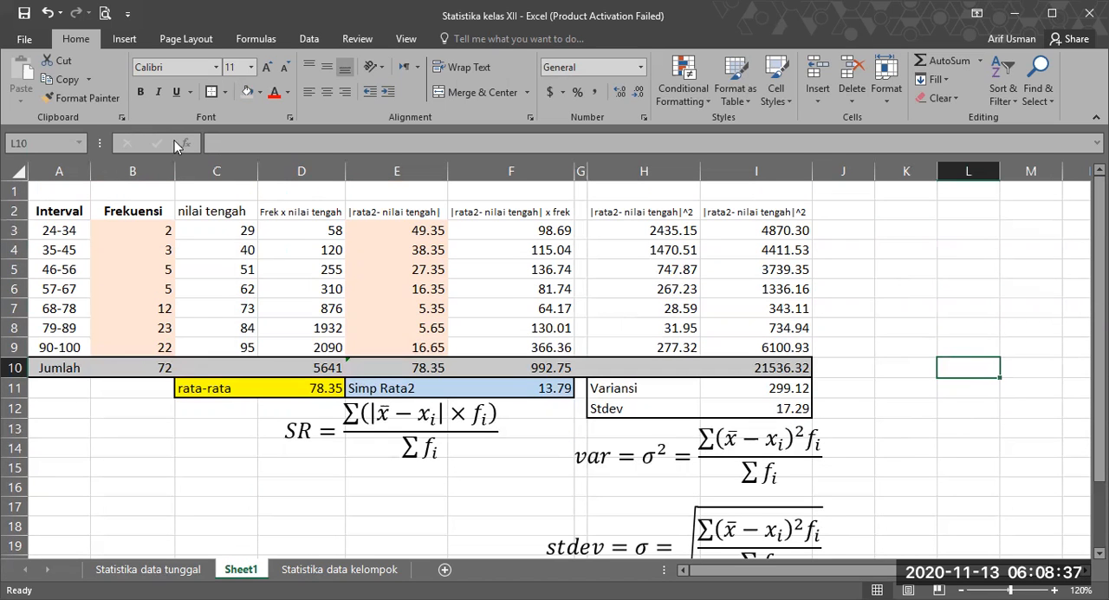
Step: Make the table's column headings in A2:I2 bold
drag(59, 211, 763, 212)
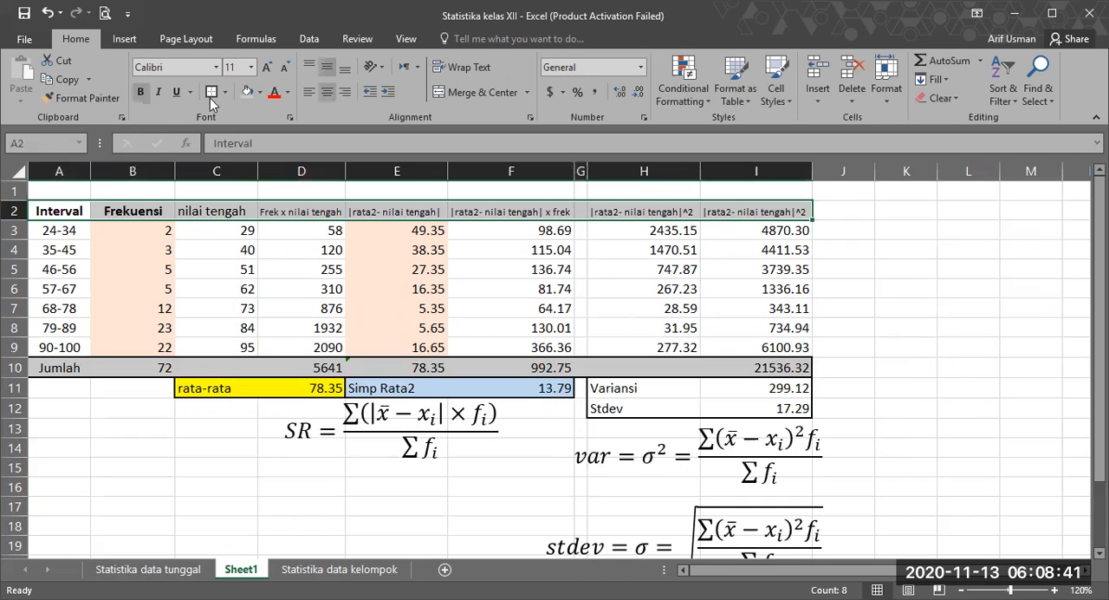
click(135, 91)
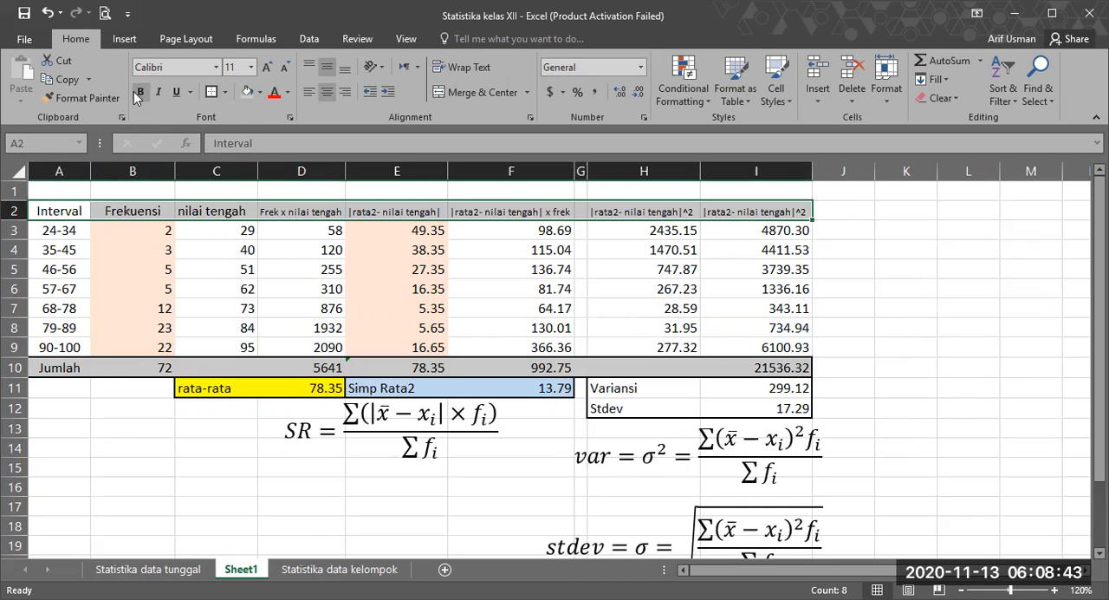
click(905, 327)
scroll(869, 295, down, 1)
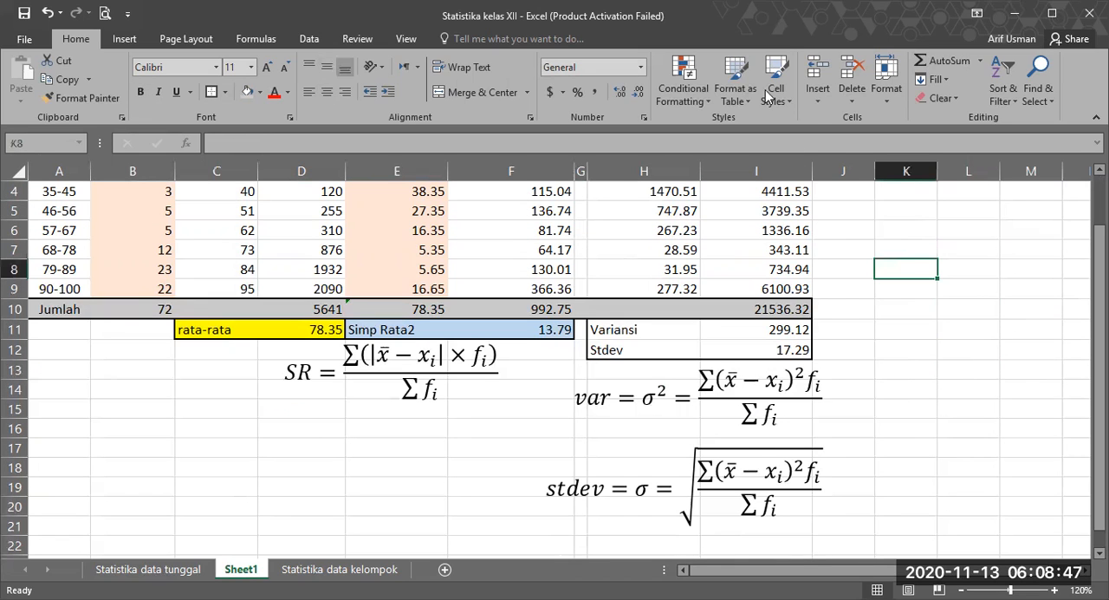